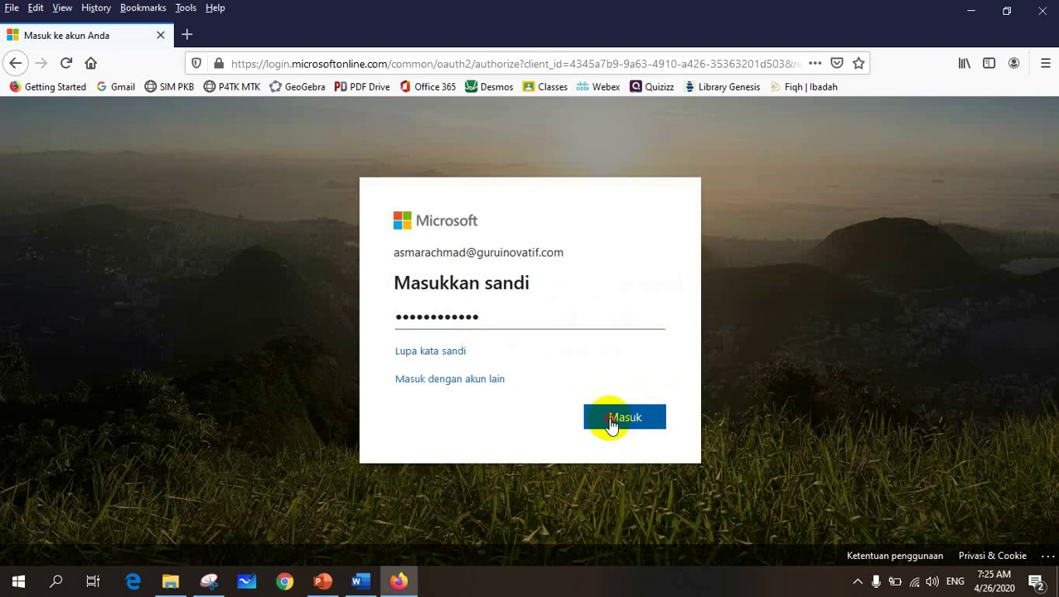
# Complete the Microsoft sign-in with the option to stay signed in, and open Forms from the Office home page.
pyautogui.click(611, 421)
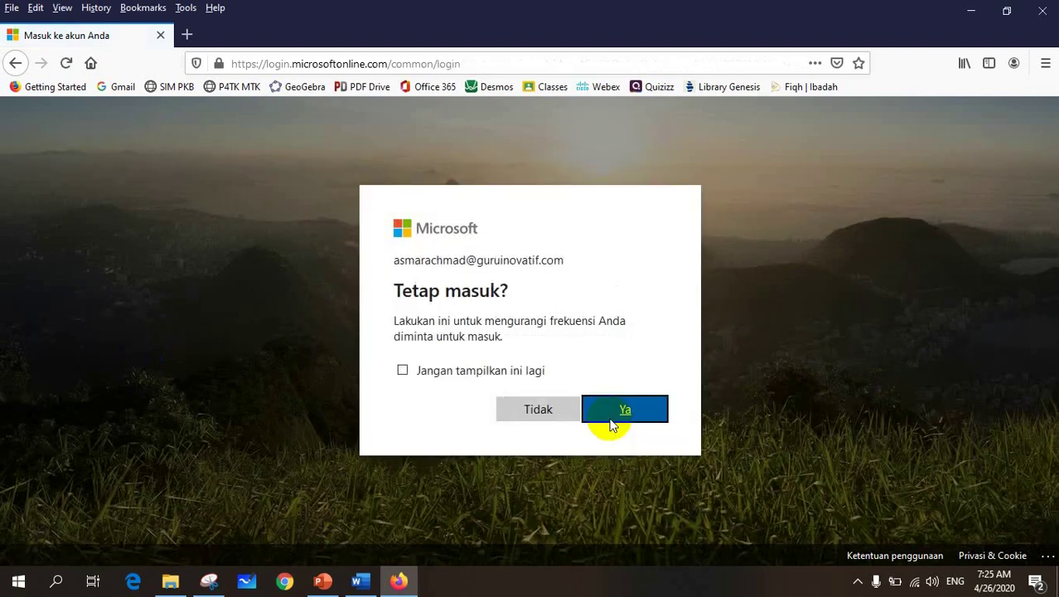
pyautogui.click(611, 422)
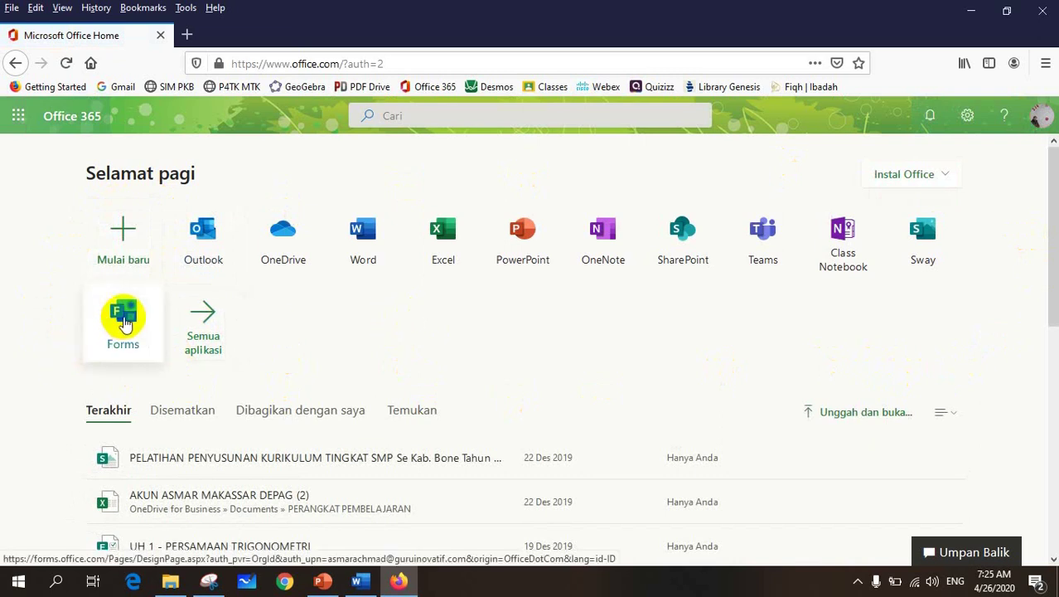
pyautogui.click(123, 323)
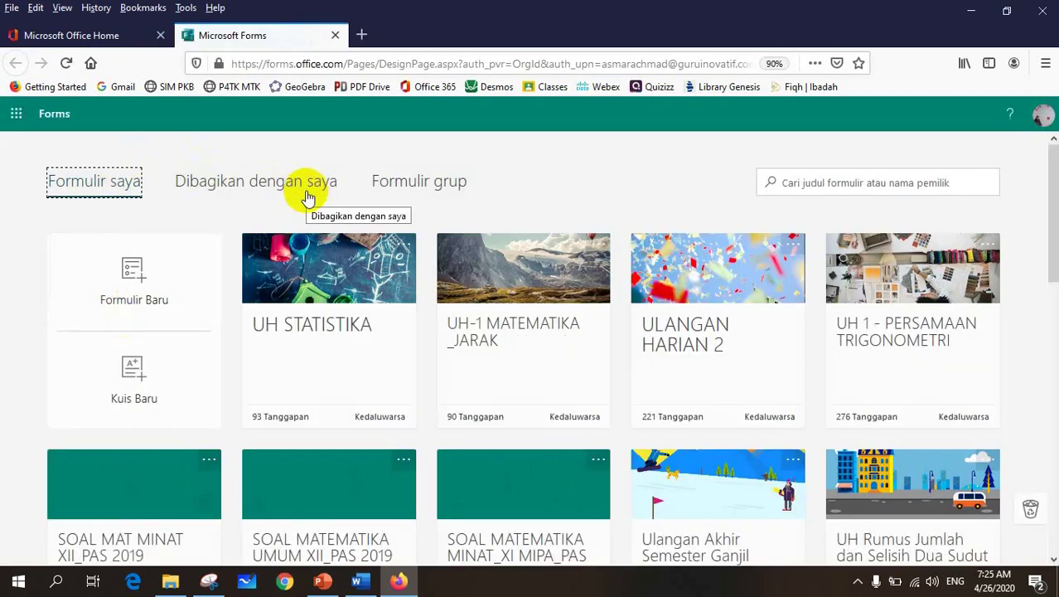
# Look through the existing forms and create a new quiz.
pyautogui.scroll(-5, 415, 311)
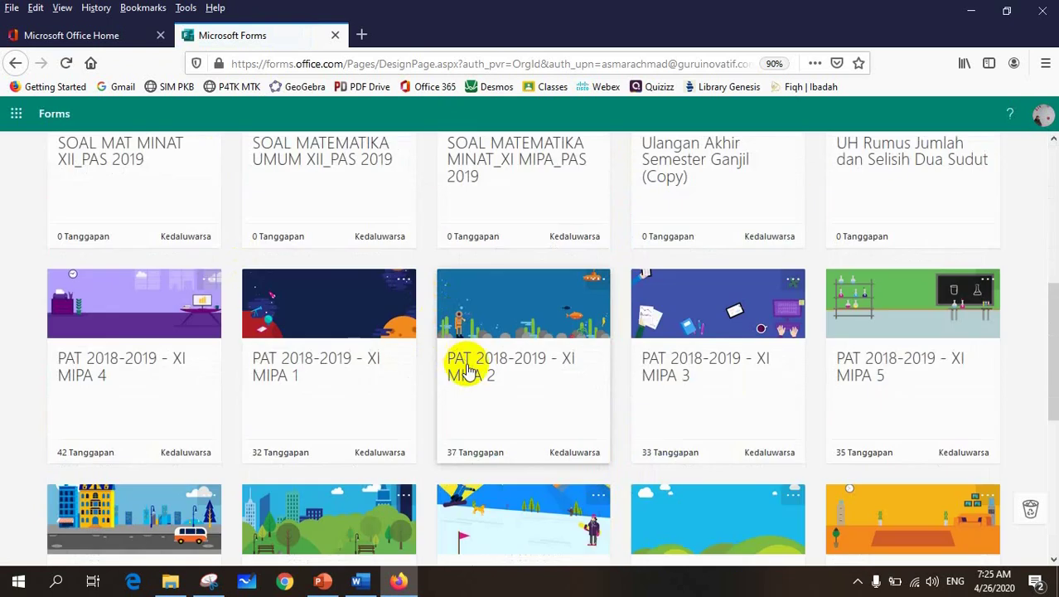
pyautogui.scroll(5, 466, 367)
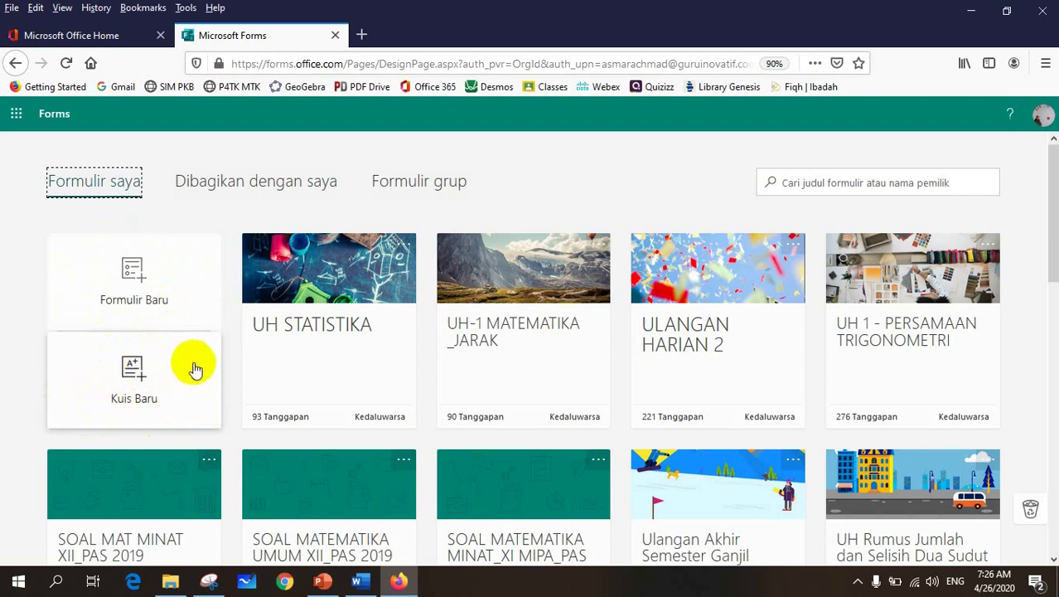
pyautogui.click(129, 373)
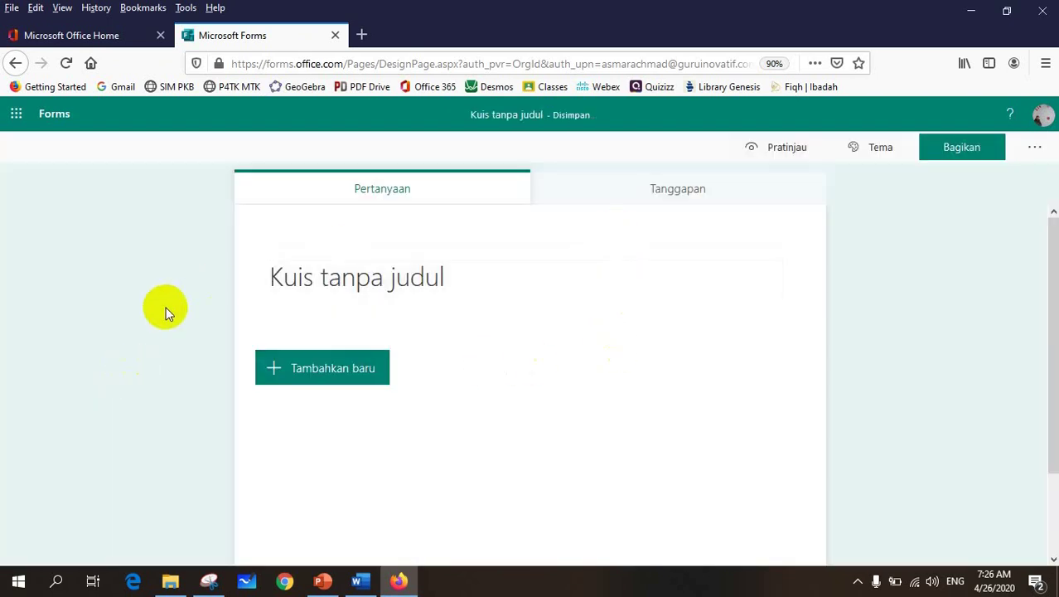
# Title the quiz "UH MATA PELAJARAN X".
pyautogui.click(354, 284)
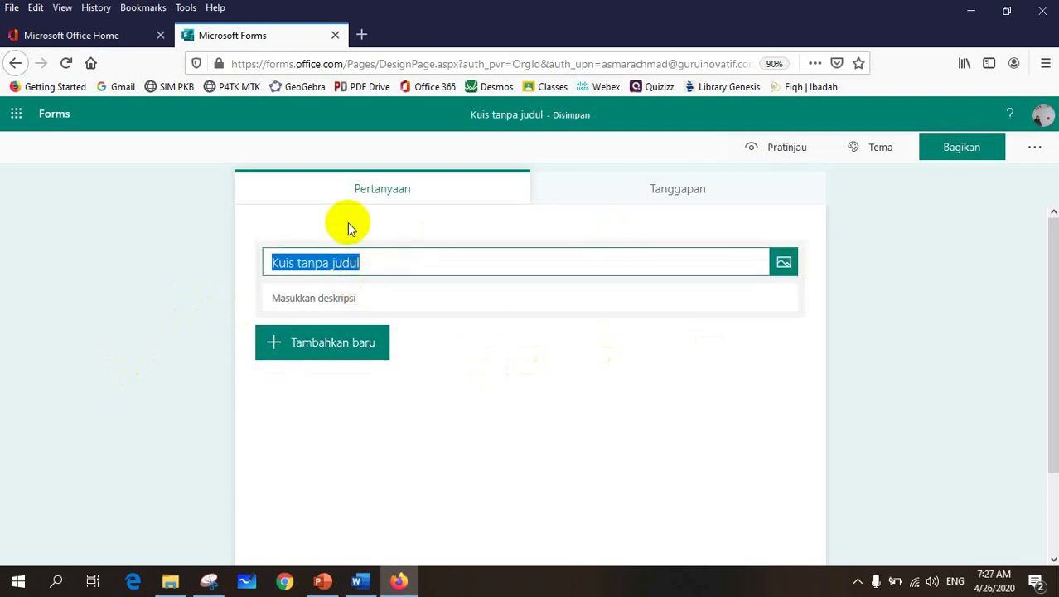
pyautogui.write('u')
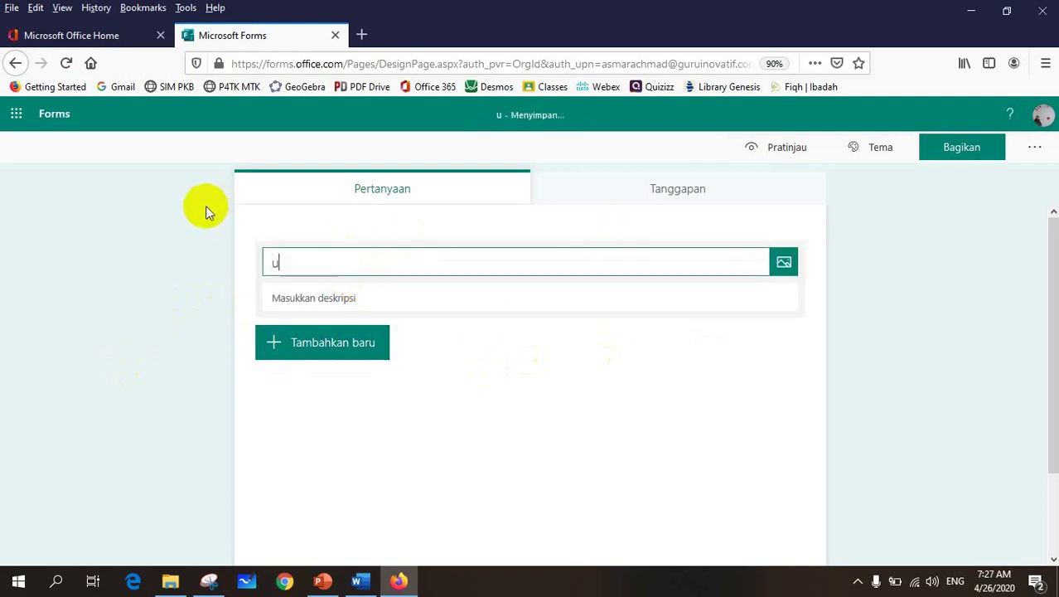
pyautogui.press('BackSpace')
pyautogui.write('UH')
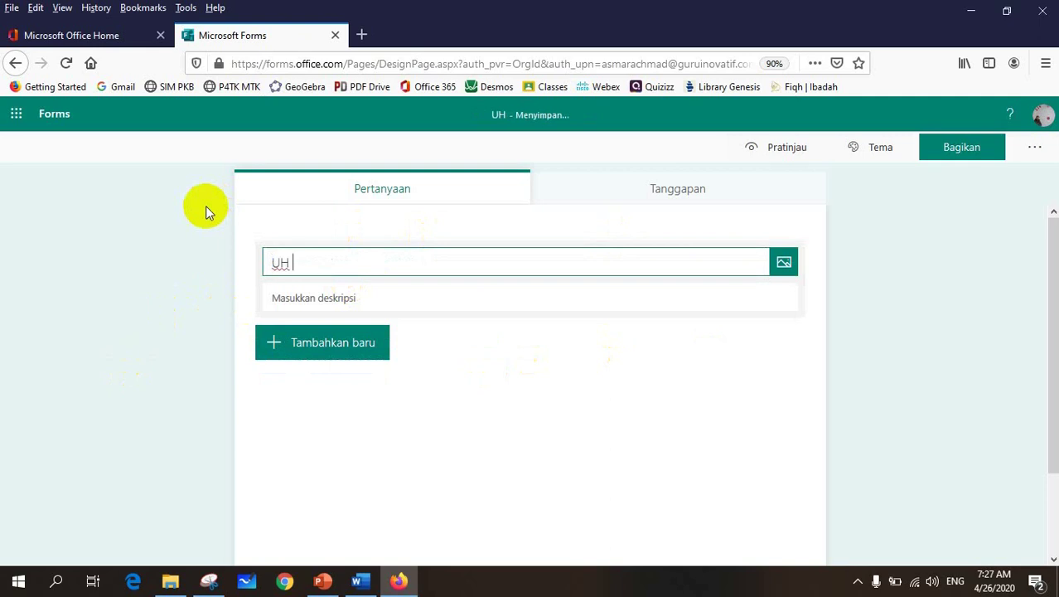
pyautogui.write(' MAT')
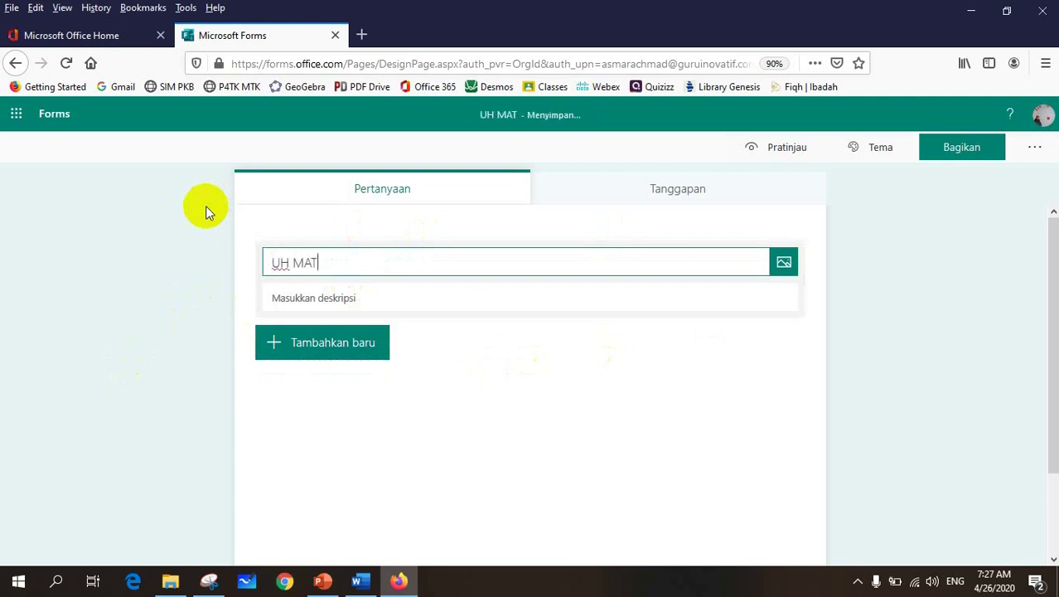
pyautogui.write('A PELAJARAN')
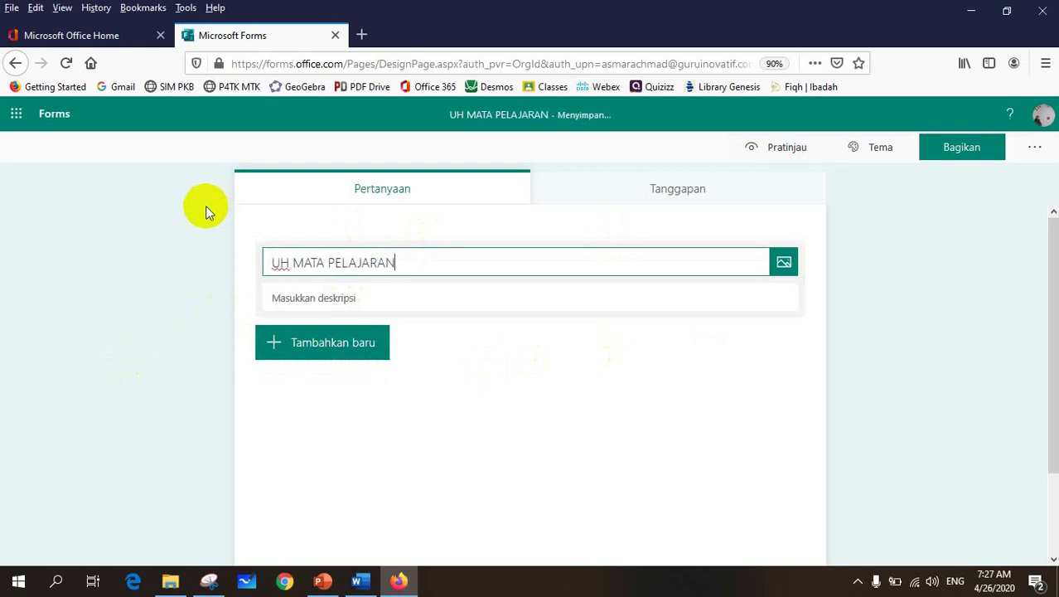
pyautogui.write(' X')
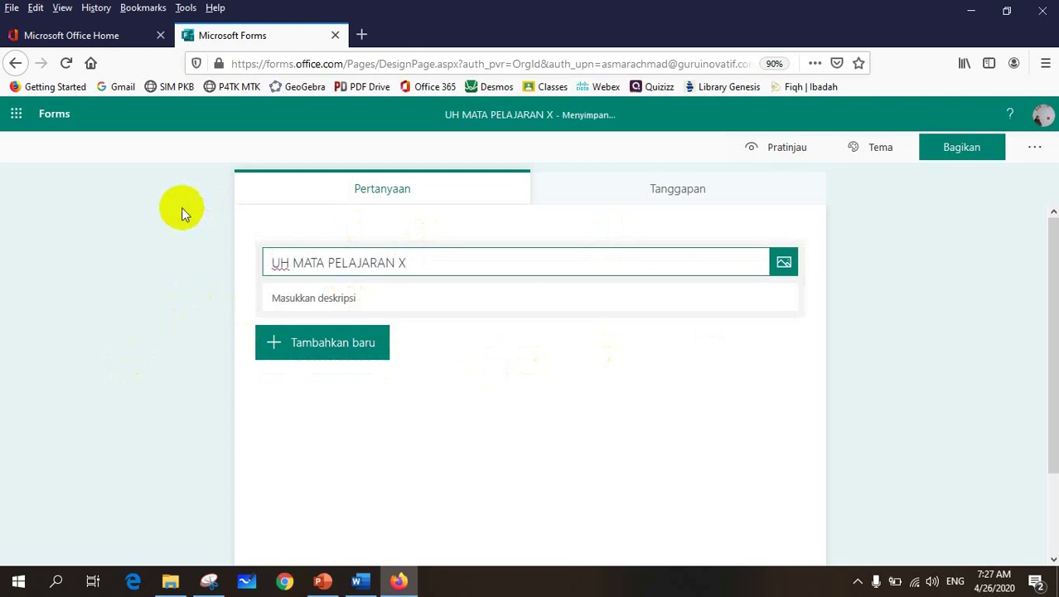
# Begin the quiz description with "ULANGAN HARIAN 1", a blank line and the line "MATA PELAJARAN : X".
pyautogui.click(373, 300)
pyautogui.write('U')
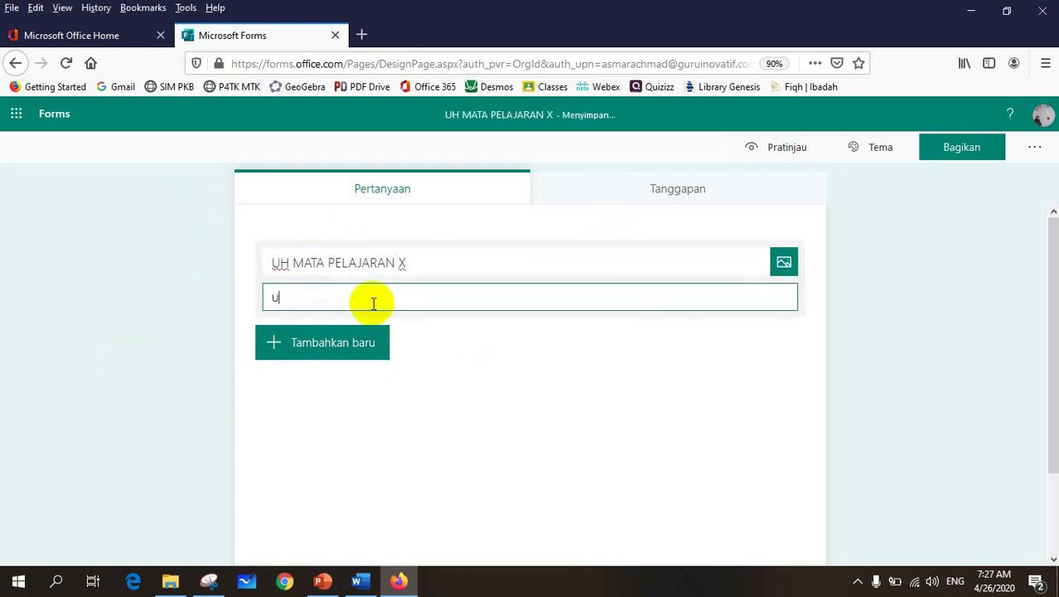
pyautogui.write('LANGAN HARIAN 1')
pyautogui.press('Return')
pyautogui.press('Return')
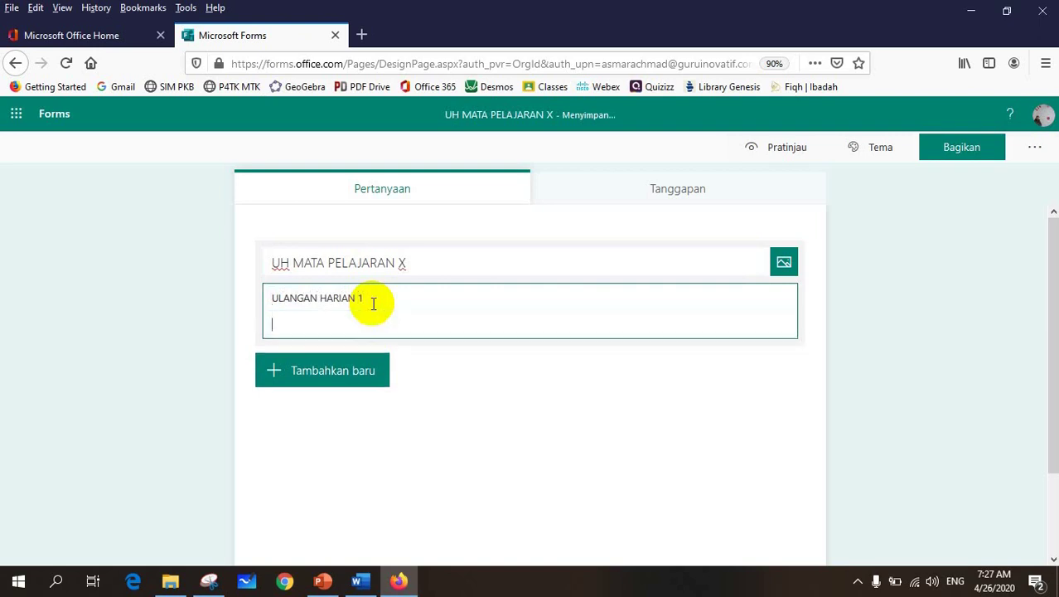
pyautogui.write('MATA PELAJARAN : X')
pyautogui.press('Return')
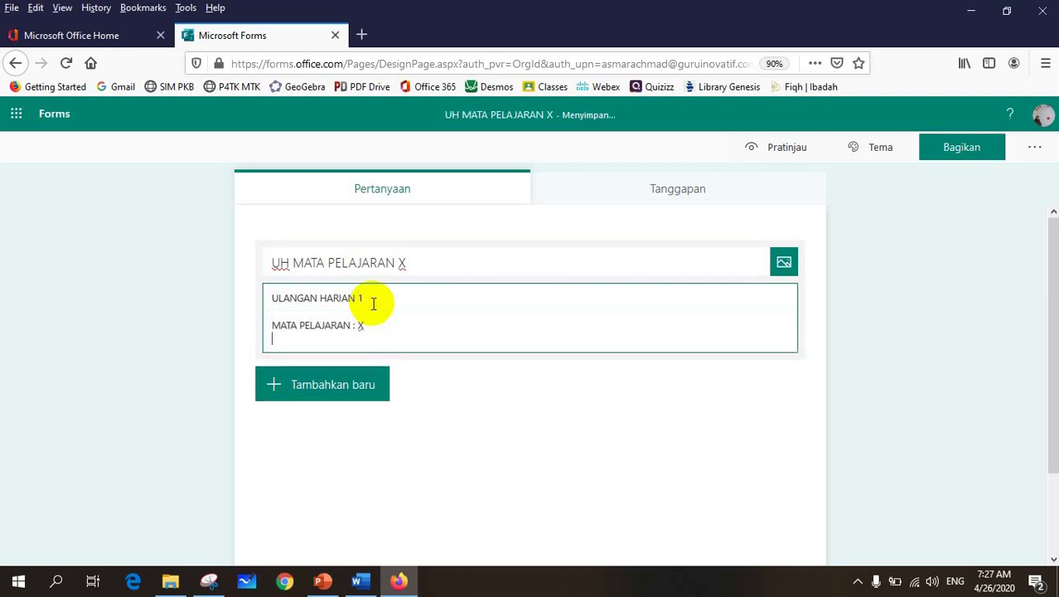
# Add the lines "KELAS : XI MIPA" and "HARI/TGL : SENIN/27 APRIL 2020" to the quiz description.
pyautogui.write('KELAS : XI MIPA')
pyautogui.press('Return')
pyautogui.write('HARI/')
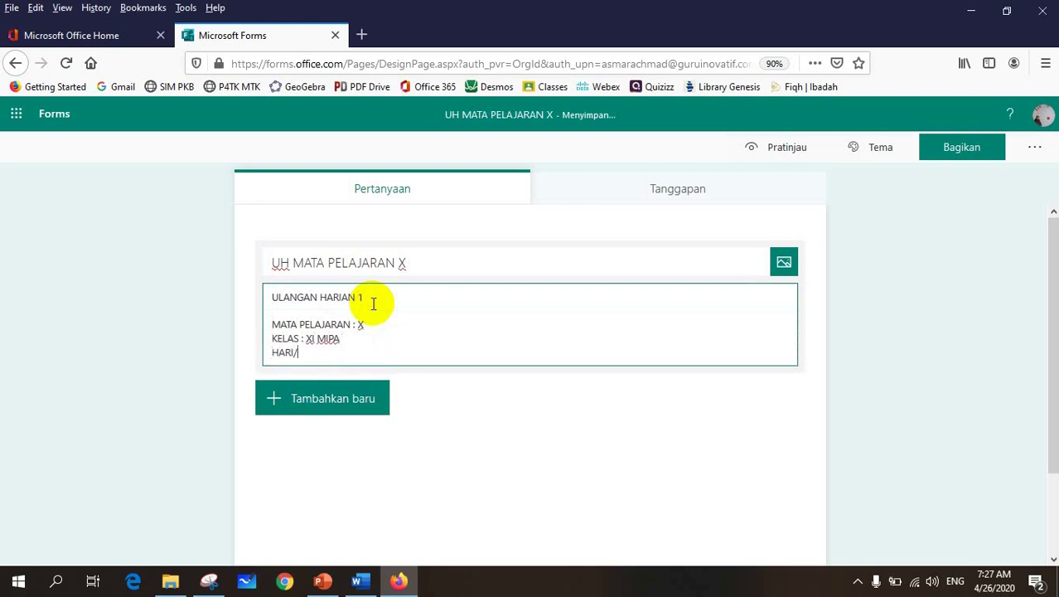
pyautogui.write('TGL : SENIN/27 APRIL 2929')
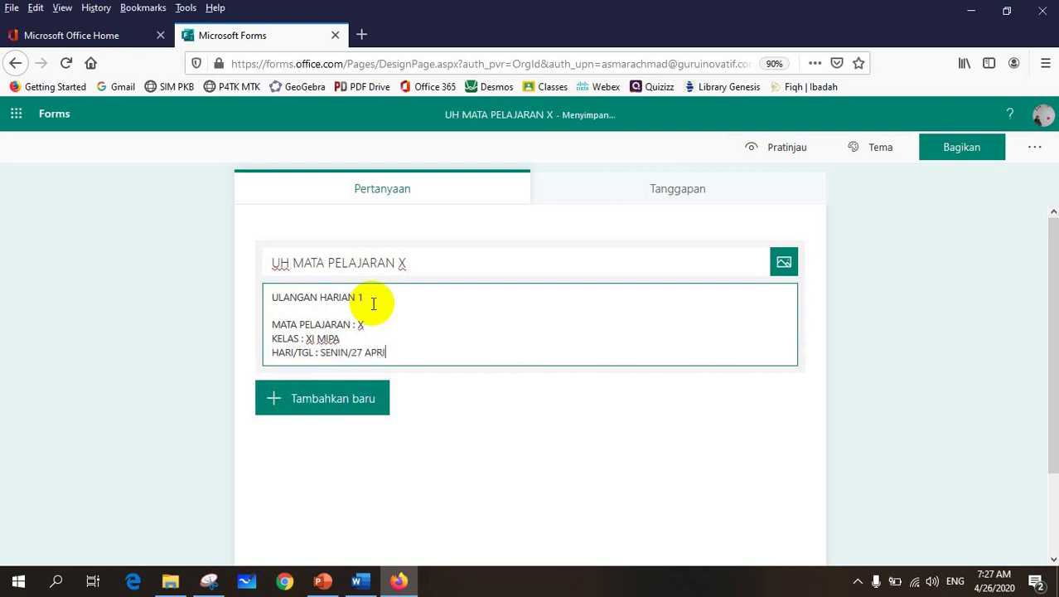
pyautogui.press('BackSpace')
pyautogui.press('BackSpace')
pyautogui.press('BackSpace')
pyautogui.write('020')
pyautogui.press('Return')
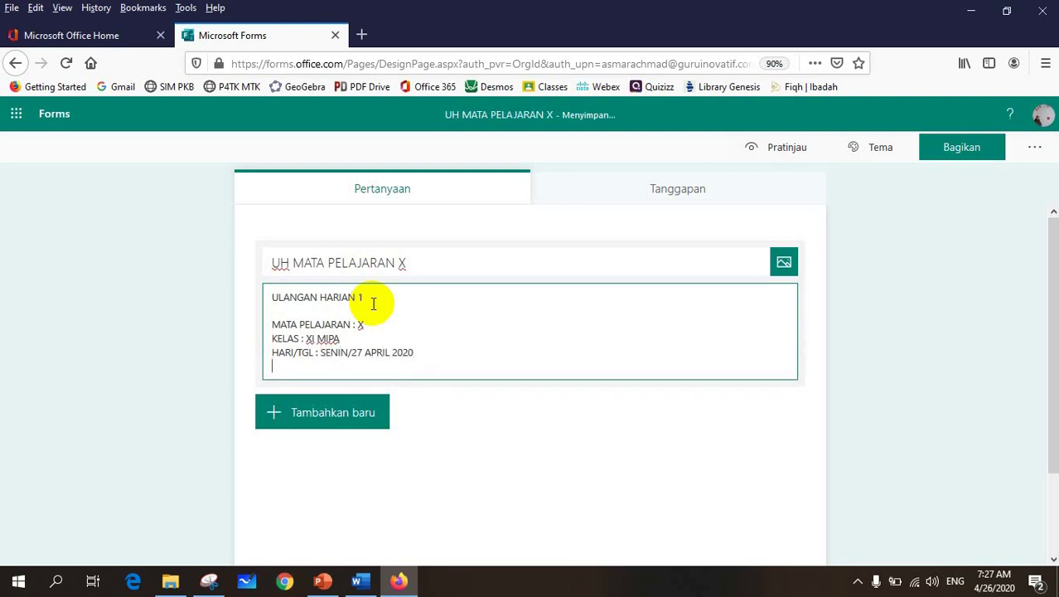
# Finish the quiz description with the line "WAKTU : 90 MENIT".
pyautogui.write('WAKTU : 90 MENI')
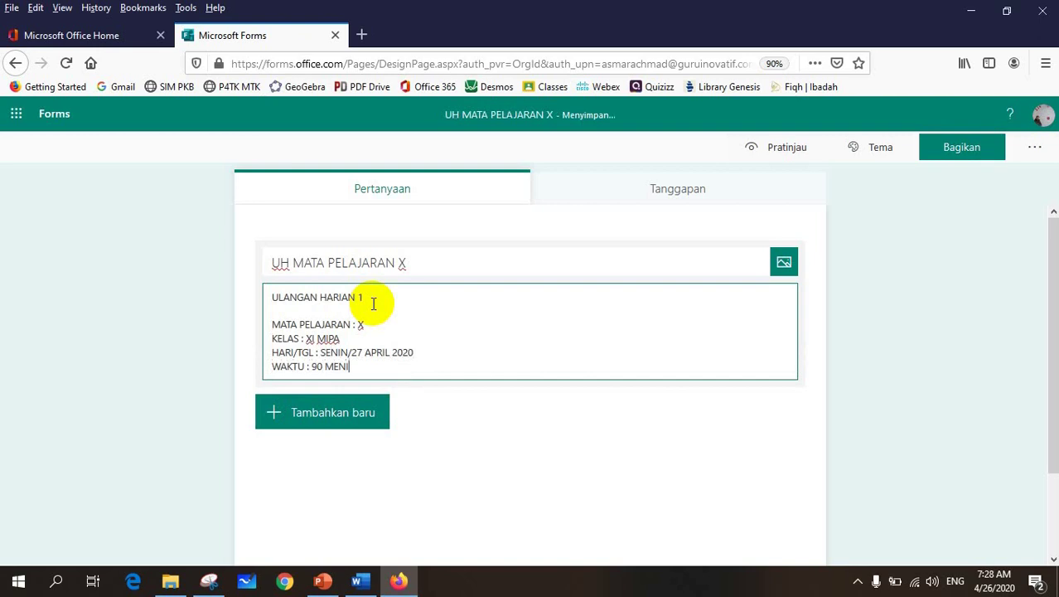
pyautogui.write('T')
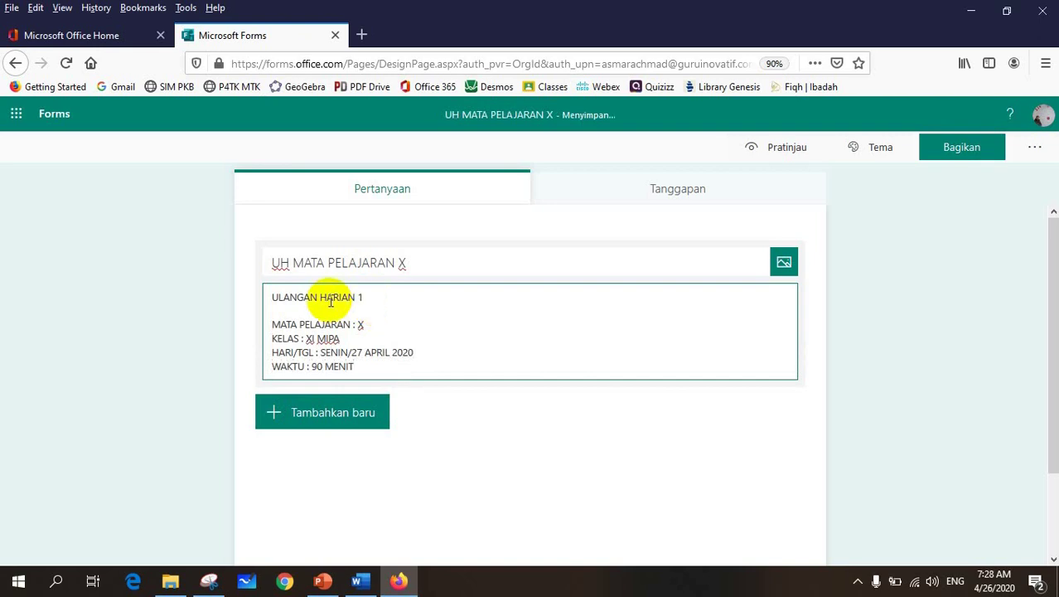
pyautogui.click(531, 506)
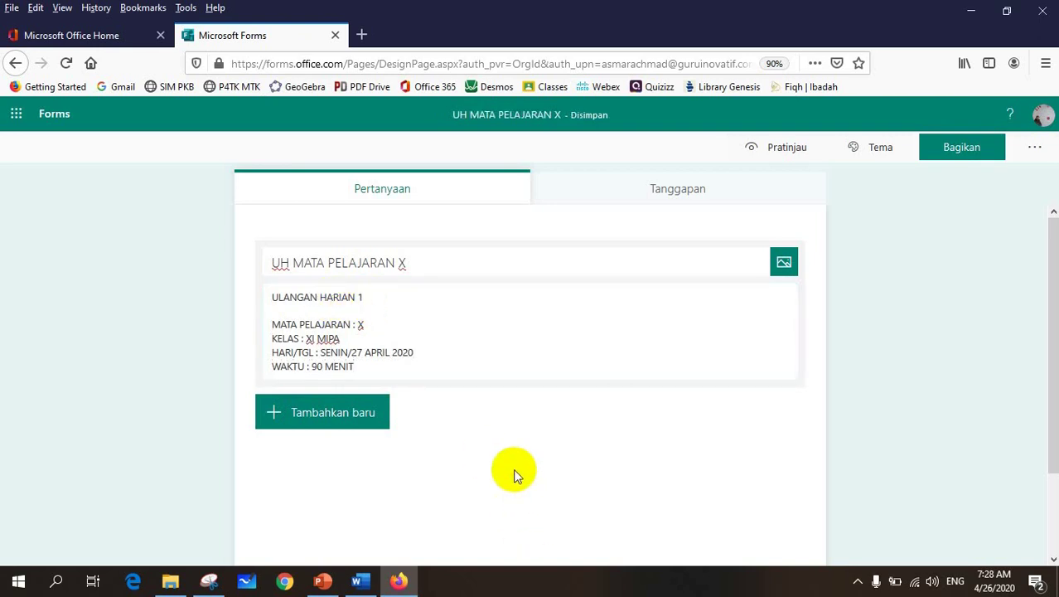
# Switch to the question document in Word and review multiple-choice questions 1 to 6 under PILIHAN GANDA.
pyautogui.click(361, 582)
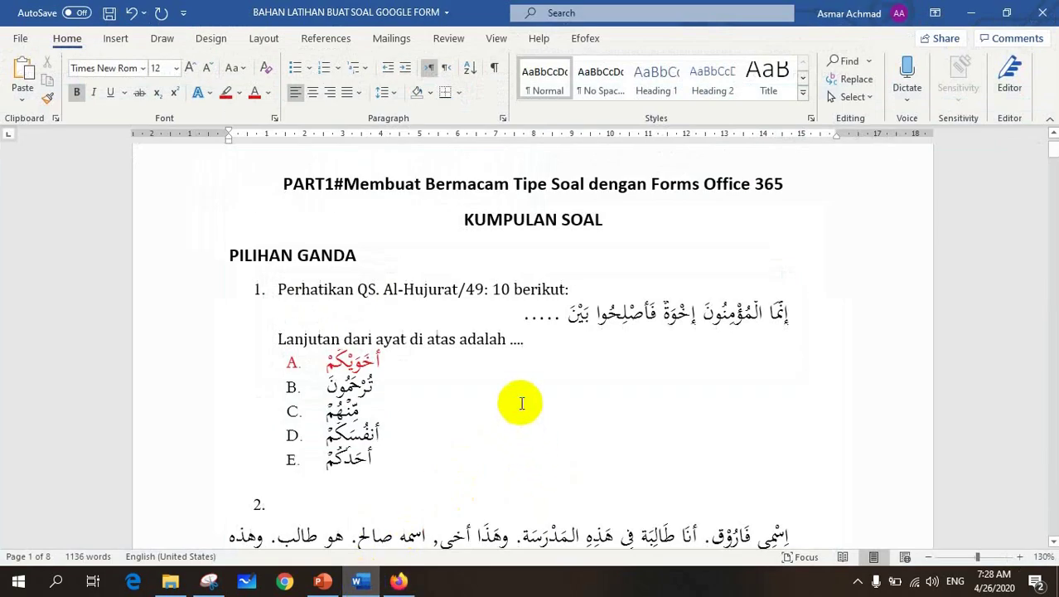
pyautogui.scroll(-3, 522, 404)
pyautogui.scroll(-3, 563, 349)
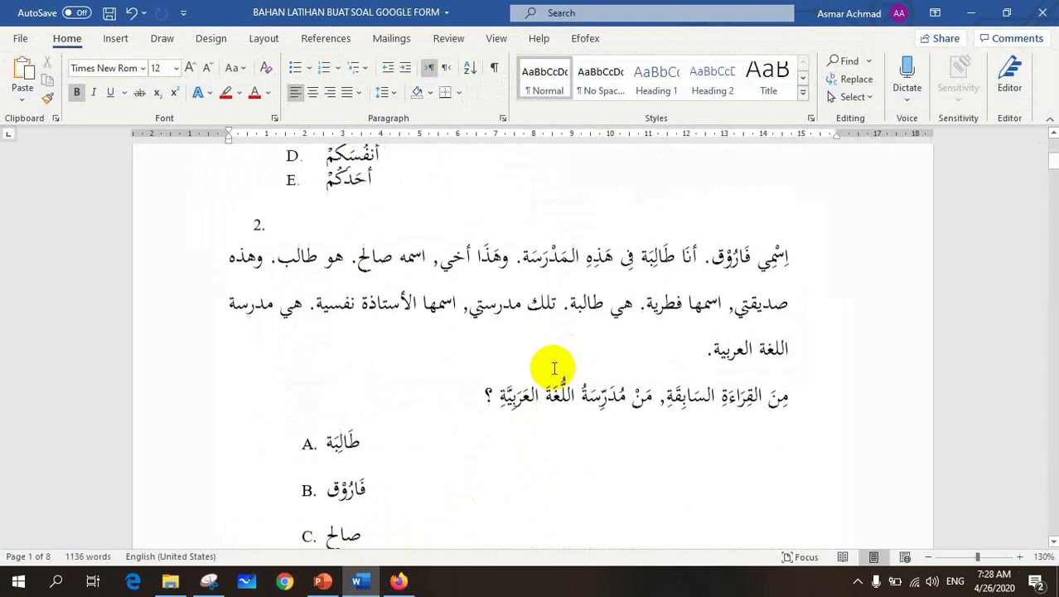
pyautogui.scroll(-4, 530, 419)
pyautogui.scroll(-1, 523, 427)
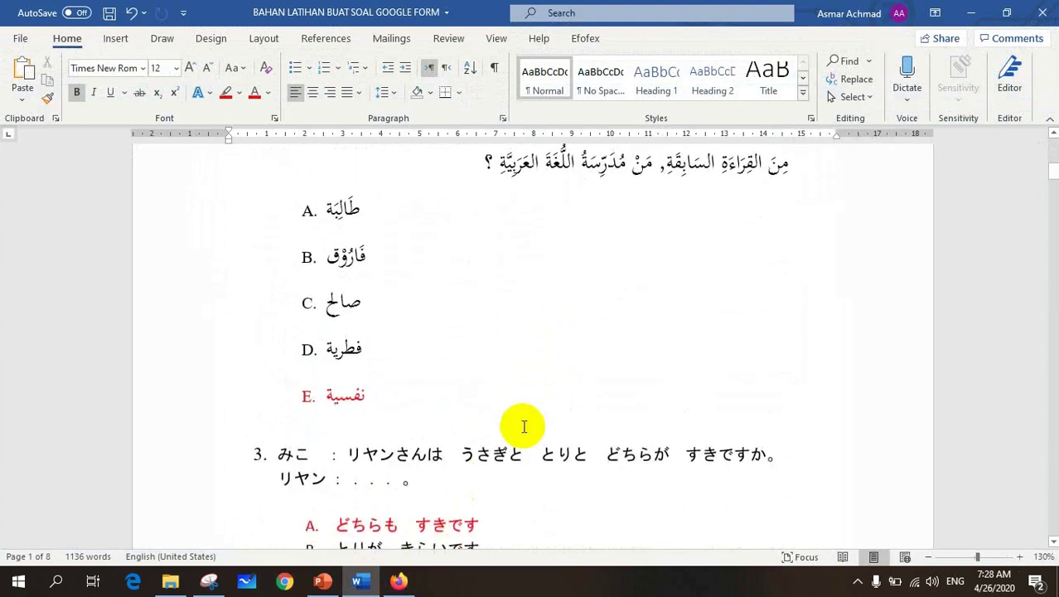
pyautogui.scroll(10, 522, 426)
pyautogui.scroll(-5, 524, 426)
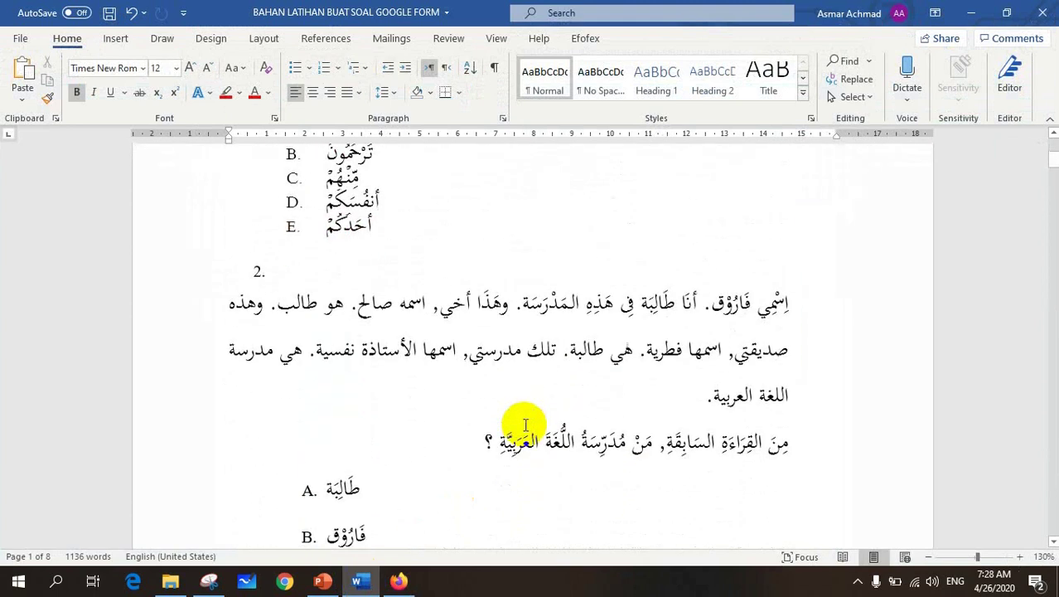
pyautogui.scroll(-3, 525, 424)
pyautogui.scroll(2, 522, 423)
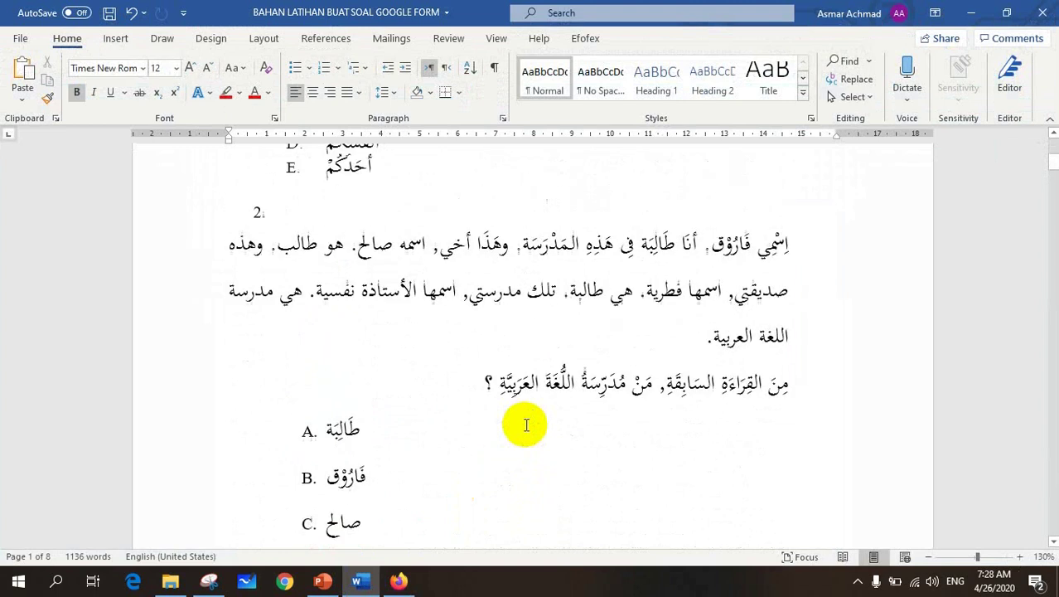
pyautogui.scroll(-5, 508, 319)
pyautogui.scroll(-4, 508, 327)
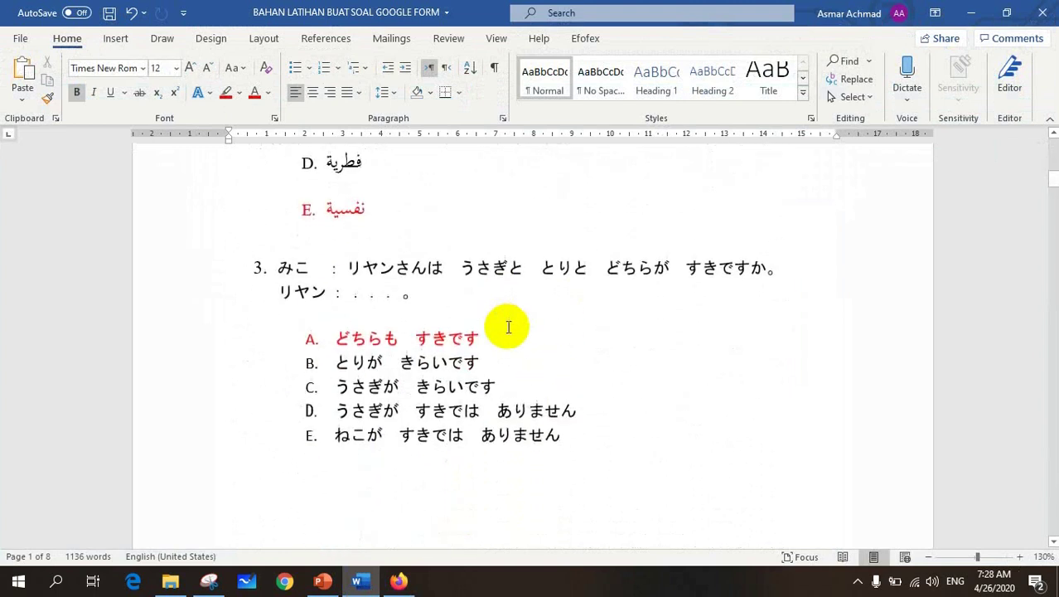
pyautogui.scroll(-6, 522, 324)
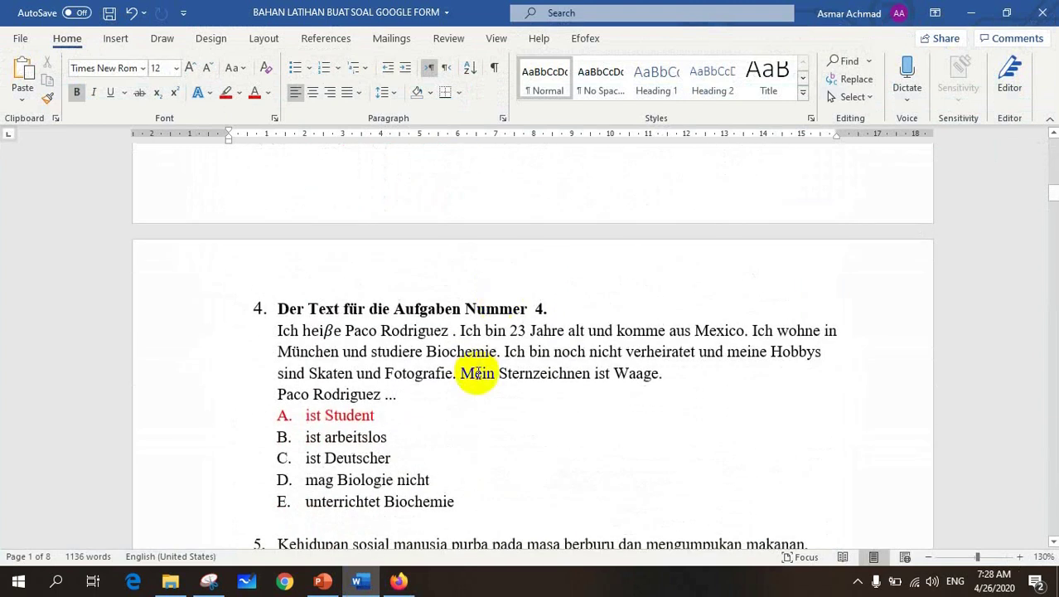
pyautogui.scroll(-8, 475, 373)
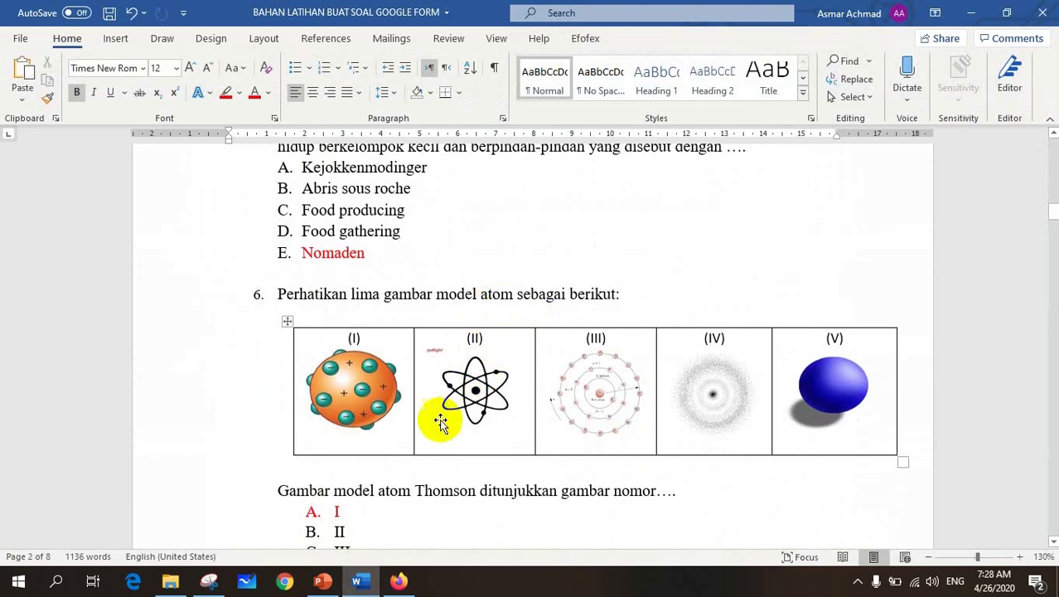
pyautogui.scroll(-7, 439, 425)
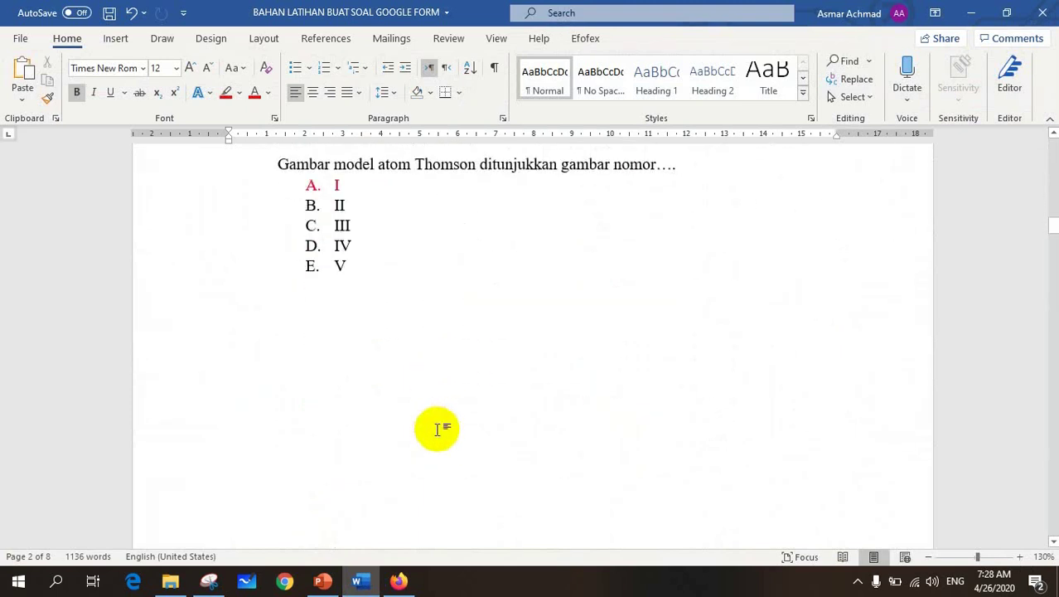
pyautogui.scroll(6, 437, 428)
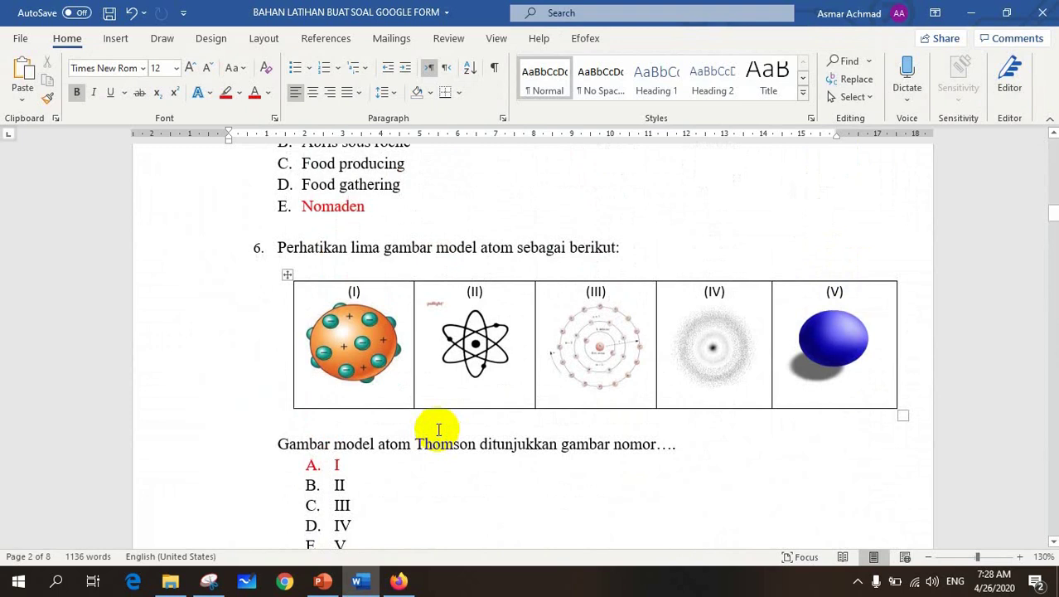
pyautogui.scroll(20, 437, 428)
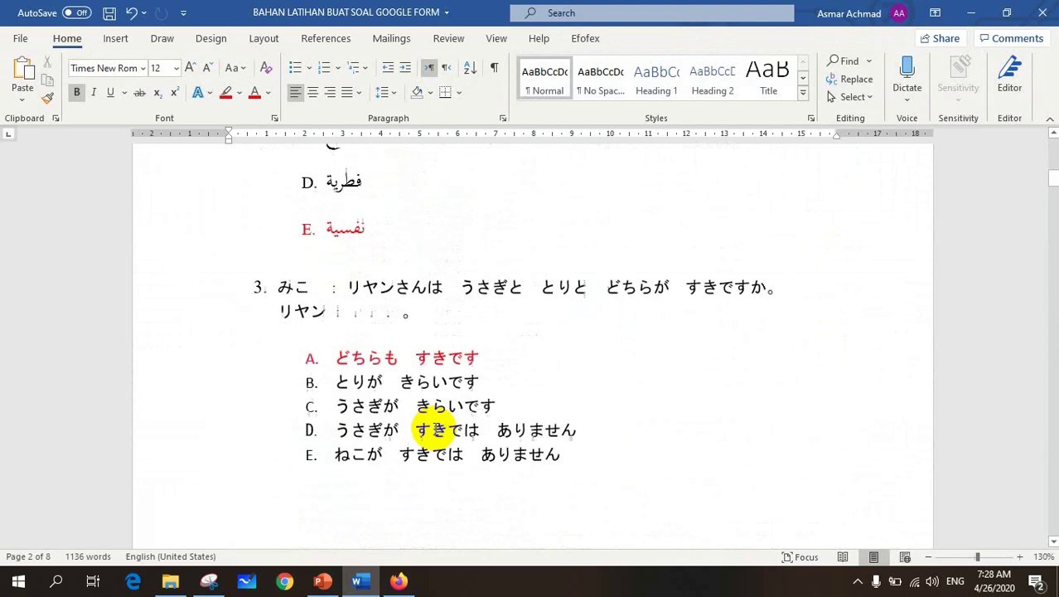
pyautogui.scroll(6, 432, 427)
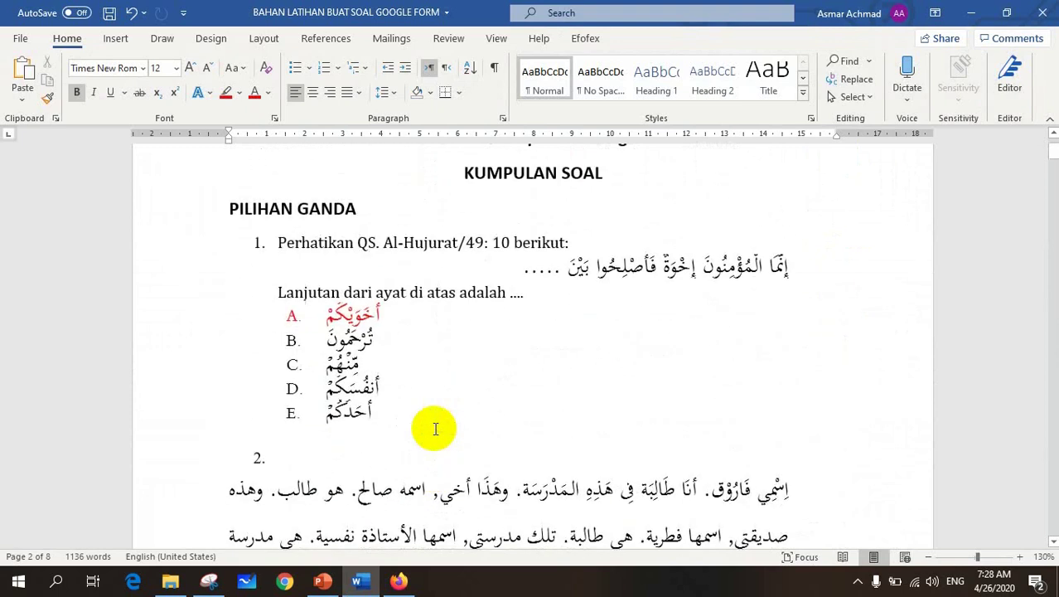
# Switch back to the form in Firefox and add a required text question titled "NAMA SISWA :".
pyautogui.click(399, 581)
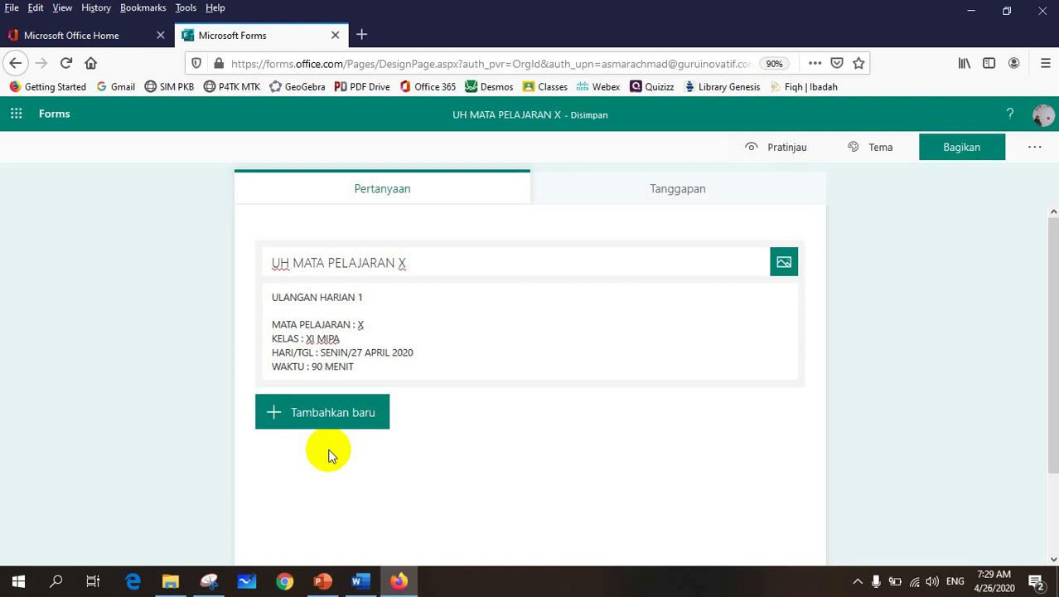
pyautogui.click(274, 413)
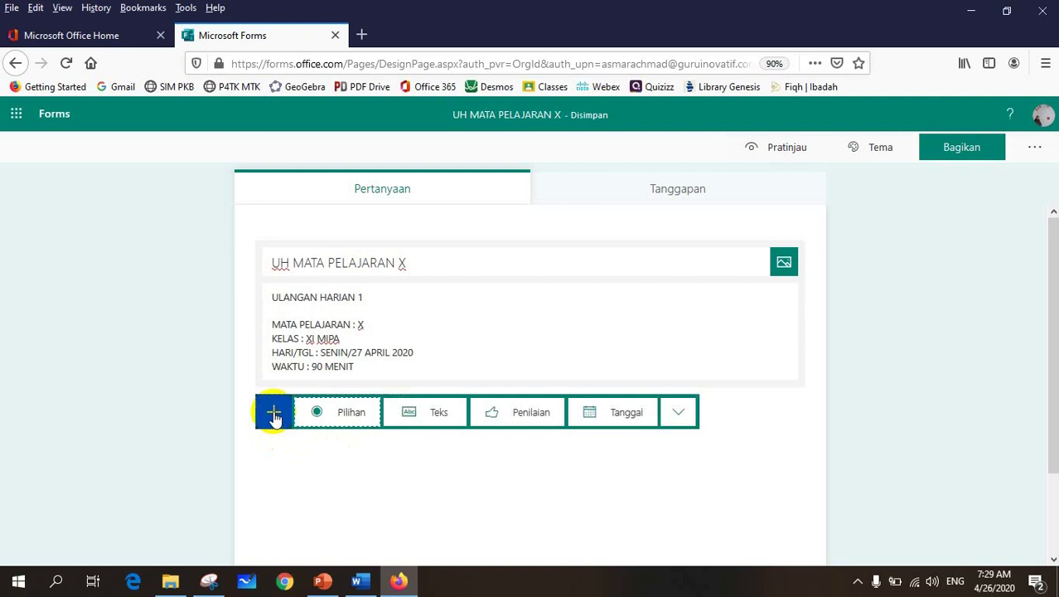
pyautogui.click(438, 416)
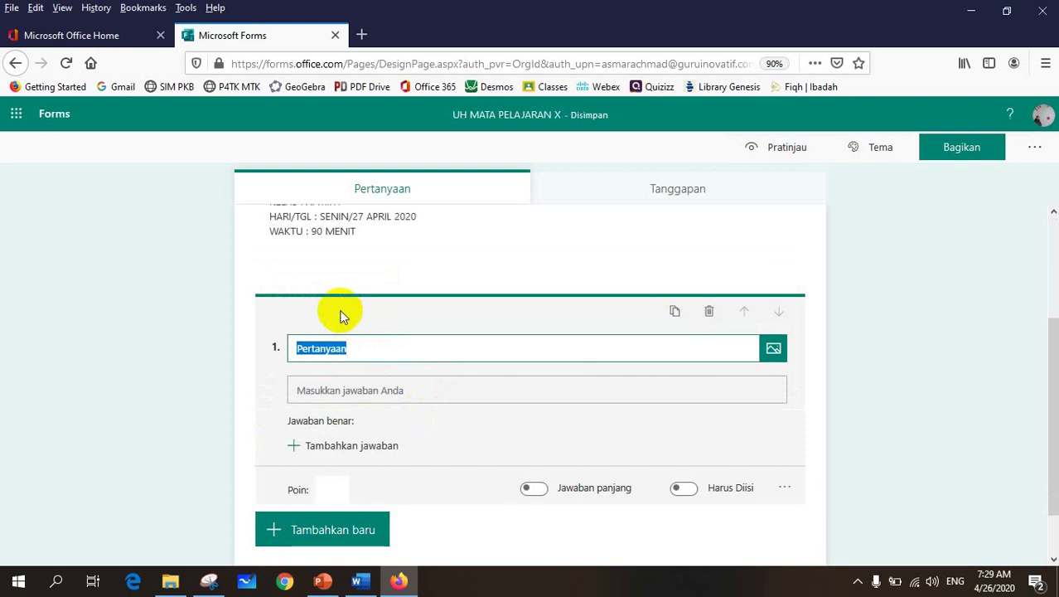
pyautogui.write('NAMA SISA')
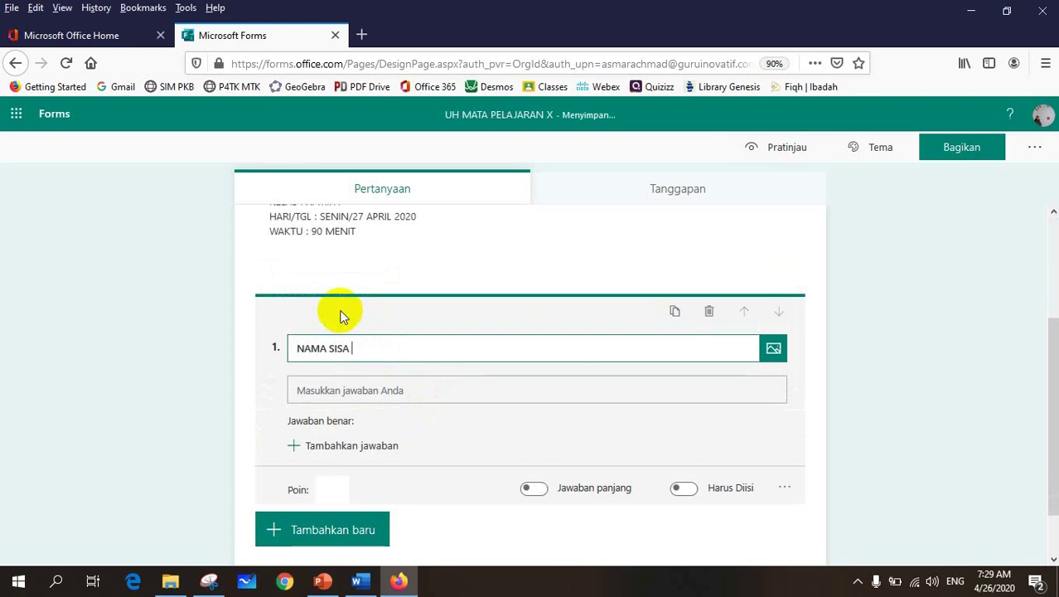
pyautogui.press('BackSpace')
pyautogui.write('WA :')
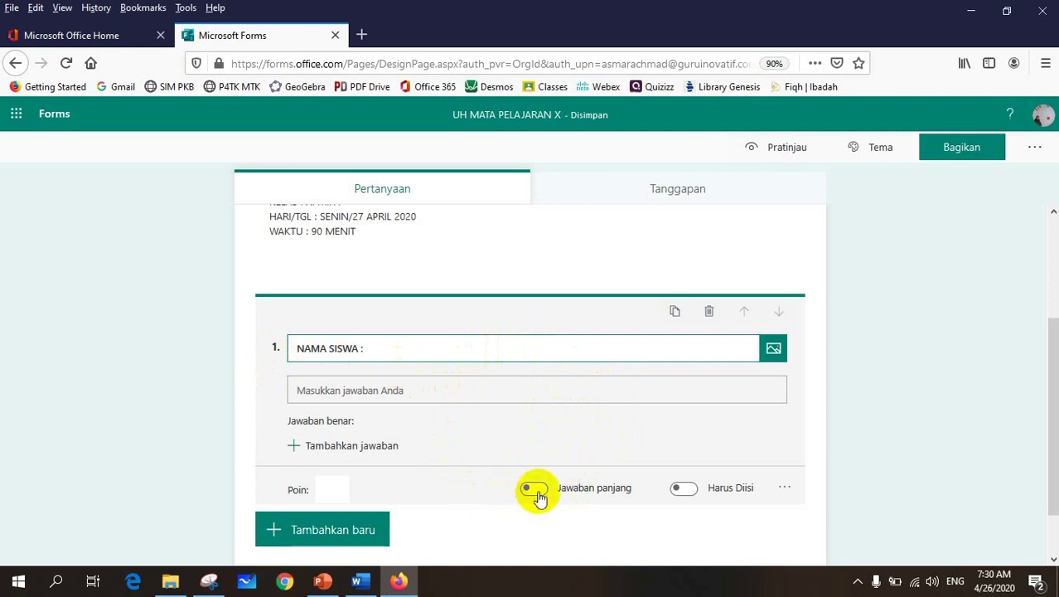
pyautogui.click(686, 490)
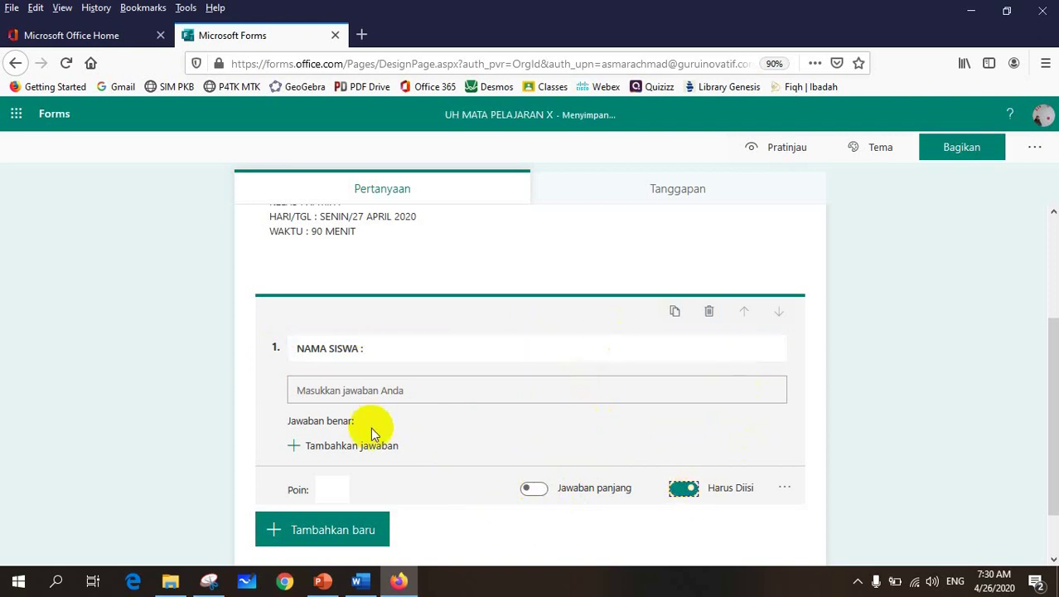
# Add a choice question titled "KELAS SISWA:" below the student name question.
pyautogui.scroll(-1, 385, 426)
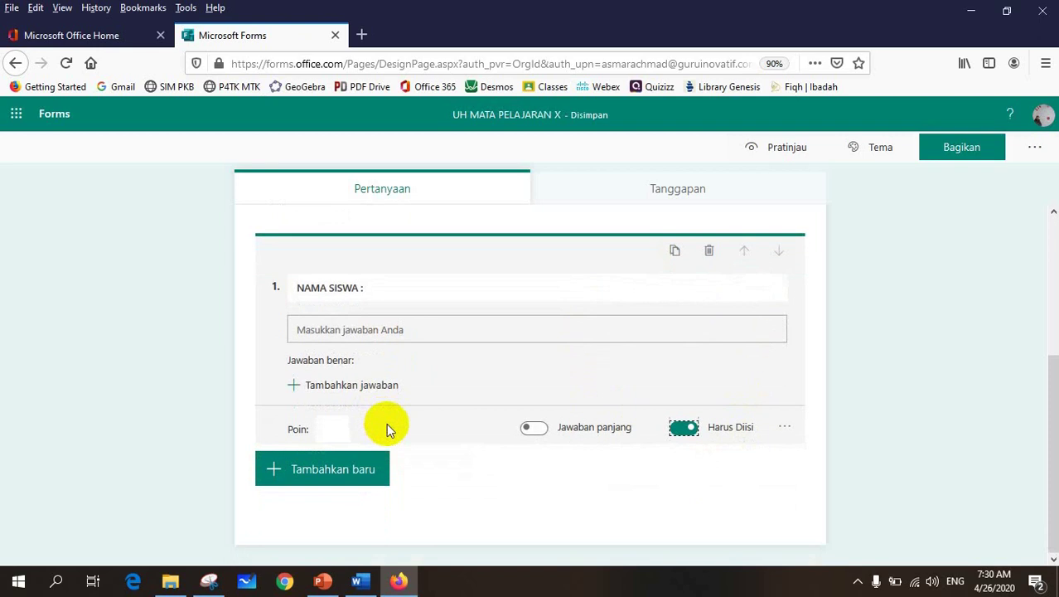
pyautogui.click(285, 474)
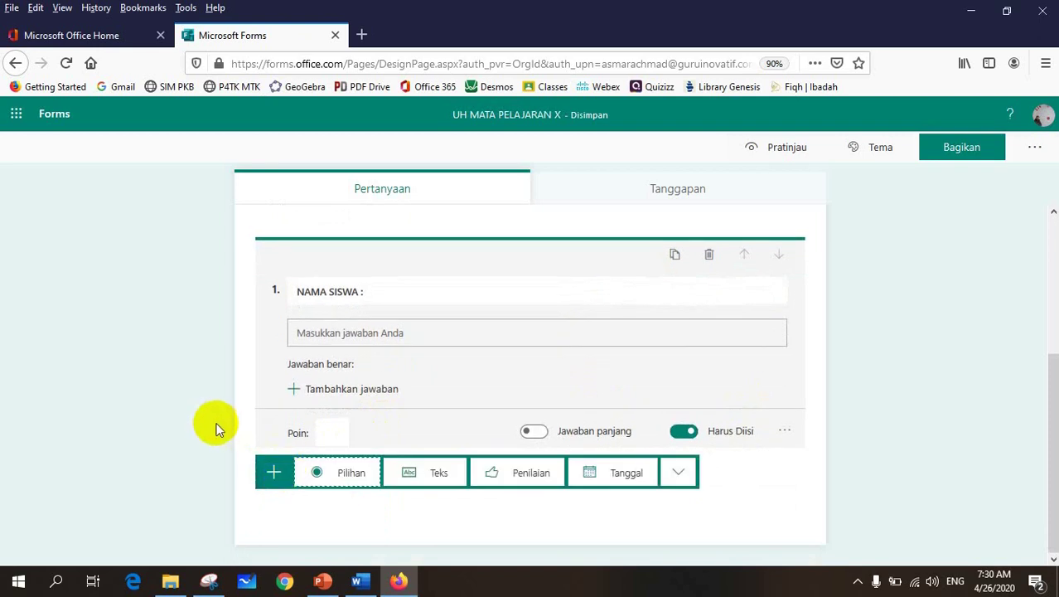
pyautogui.click(346, 479)
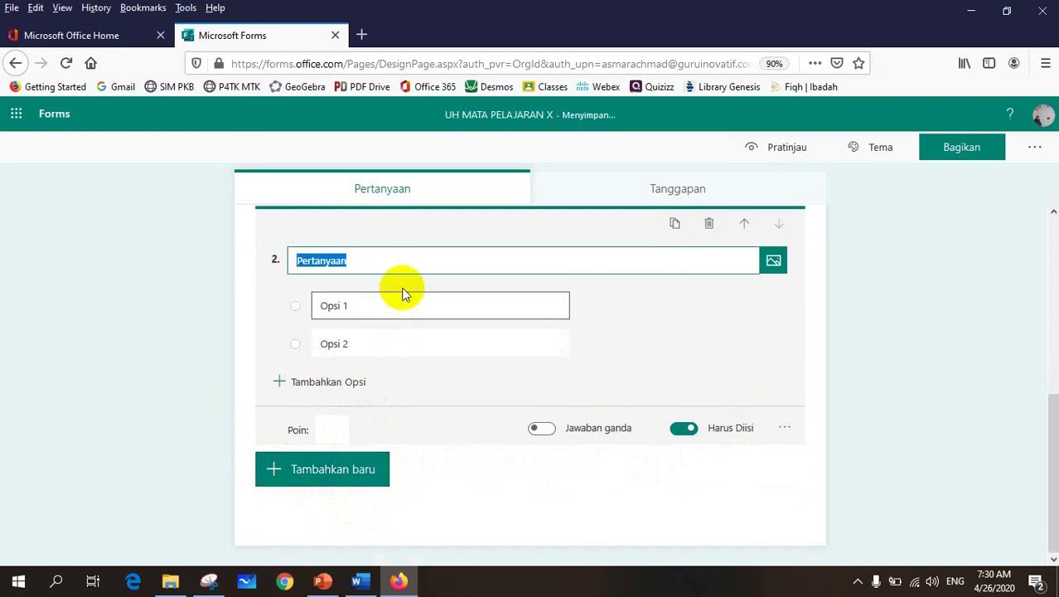
pyautogui.write('K')
pyautogui.press('BackSpace')
pyautogui.write('K')
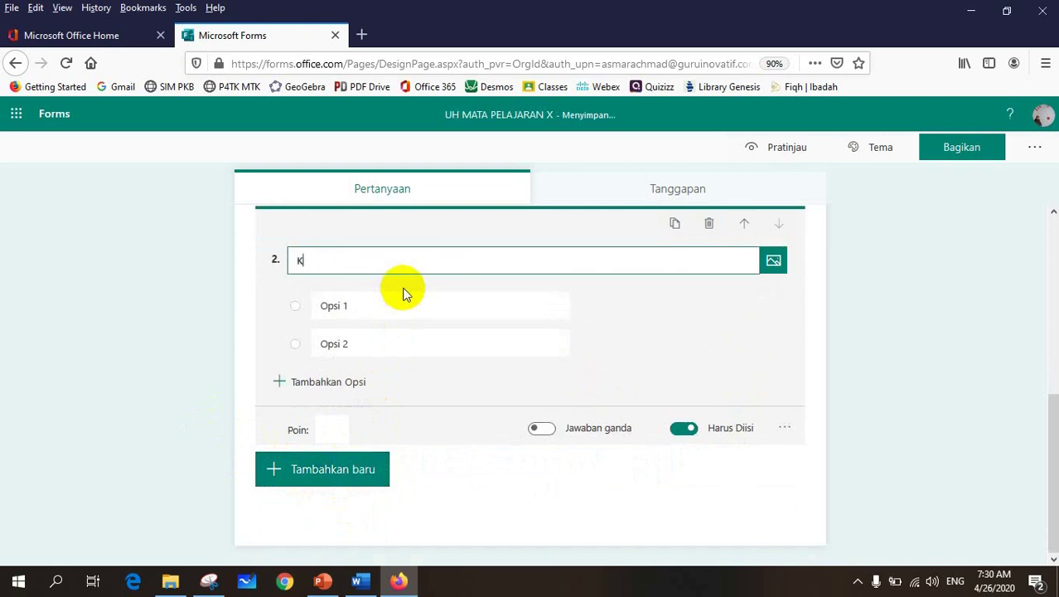
pyautogui.write('ELAS SISWA:')
# Enter "XI MIPA 1", "XI MIPA 2" and "XI MIPA 3" as the answer options of the class question.
pyautogui.click(390, 304)
pyautogui.write('x')
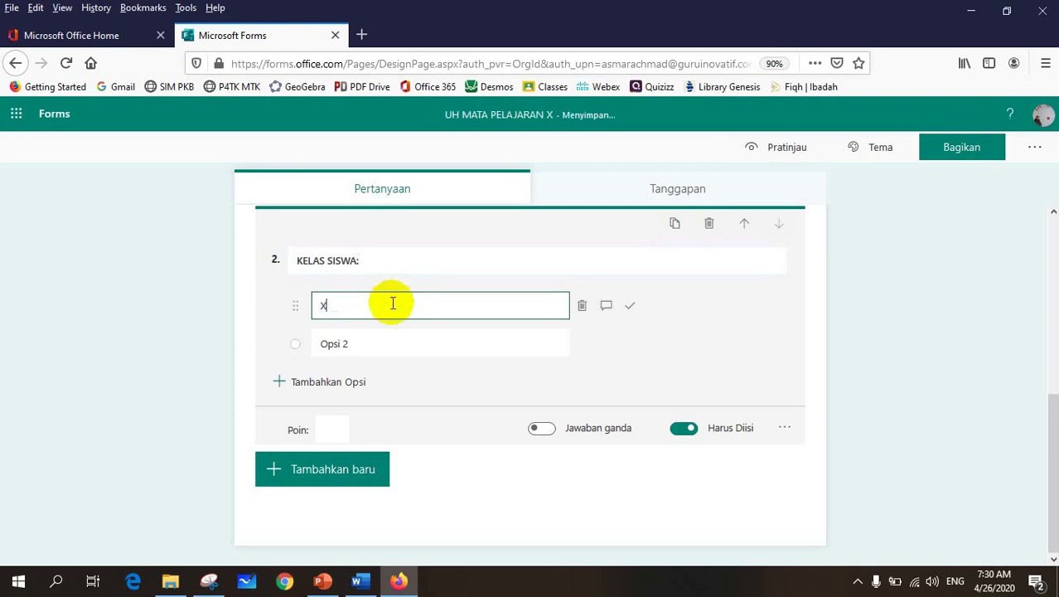
pyautogui.write('I MIPA 1')
pyautogui.press('Tab')
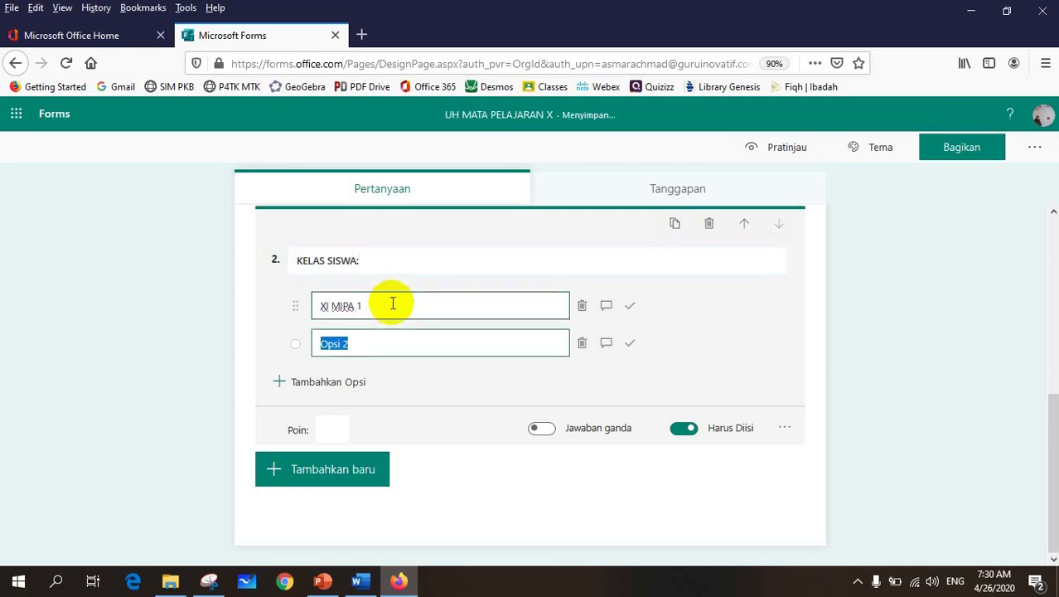
pyautogui.write('XI MIPA 2')
pyautogui.press('Return')
pyautogui.write('XI ')
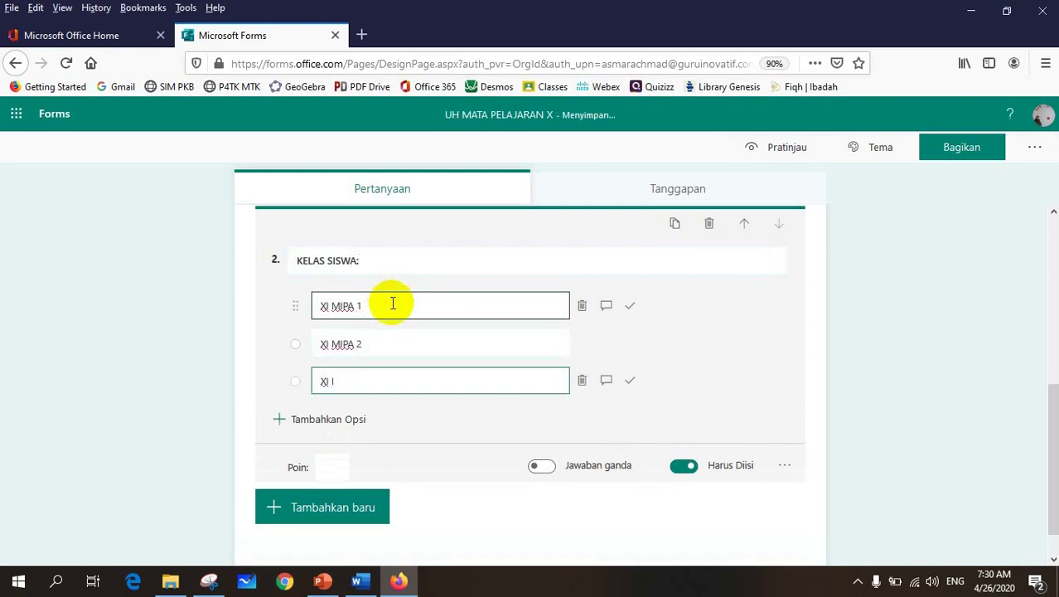
pyautogui.write('MIPA 3')
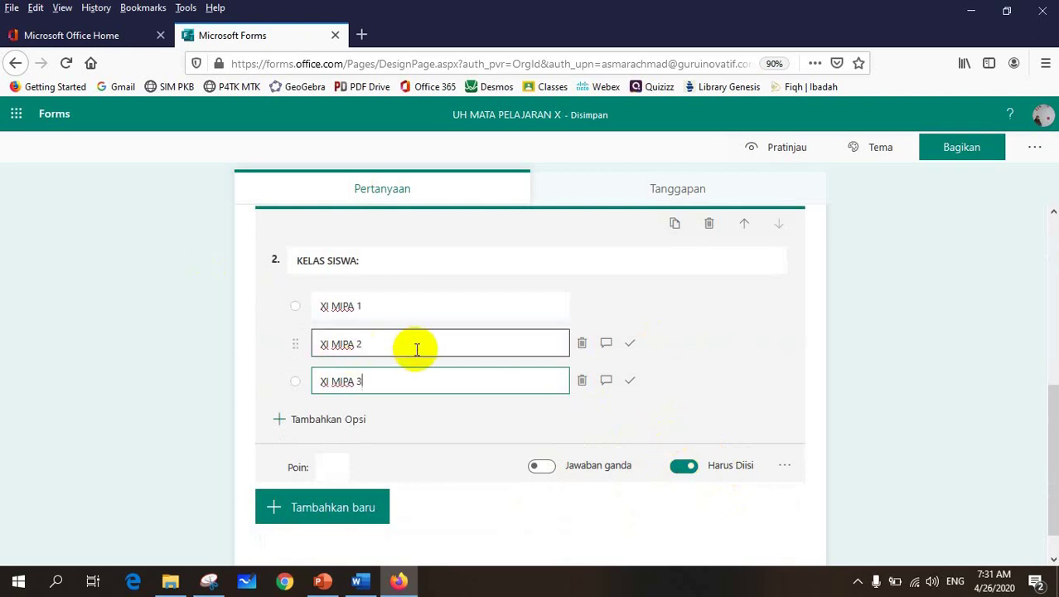
# Add another choice question below the class question as question 3.
pyautogui.scroll(3, 419, 347)
pyautogui.scroll(-2, 418, 348)
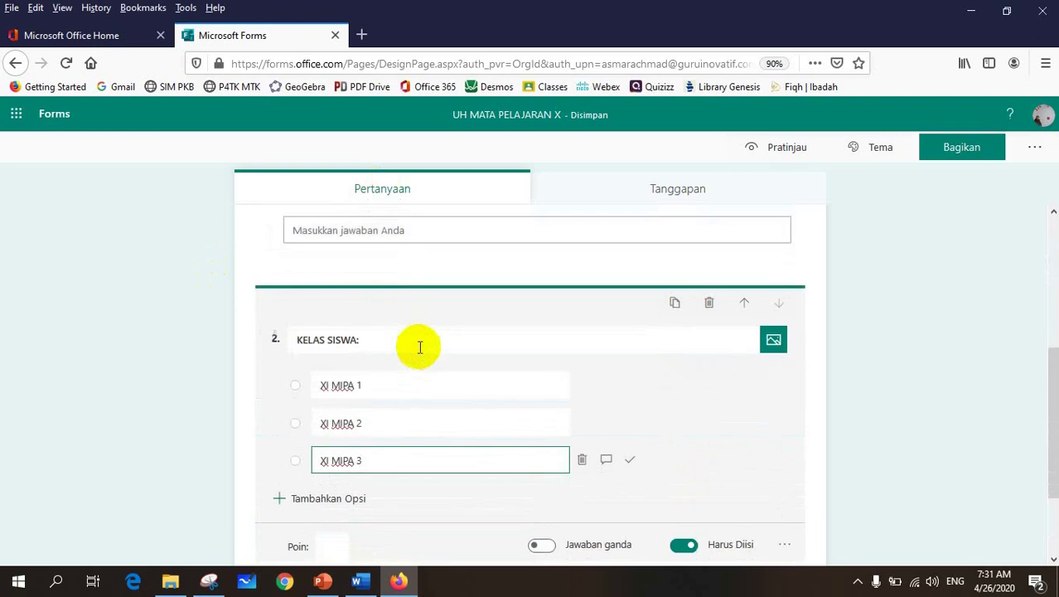
pyautogui.scroll(-2, 396, 370)
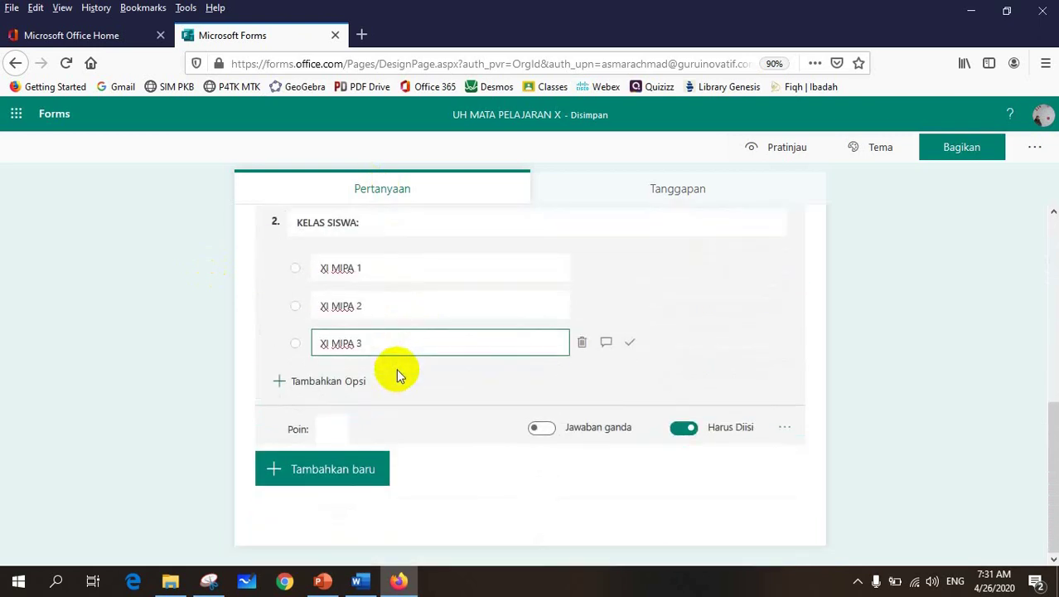
pyautogui.click(276, 474)
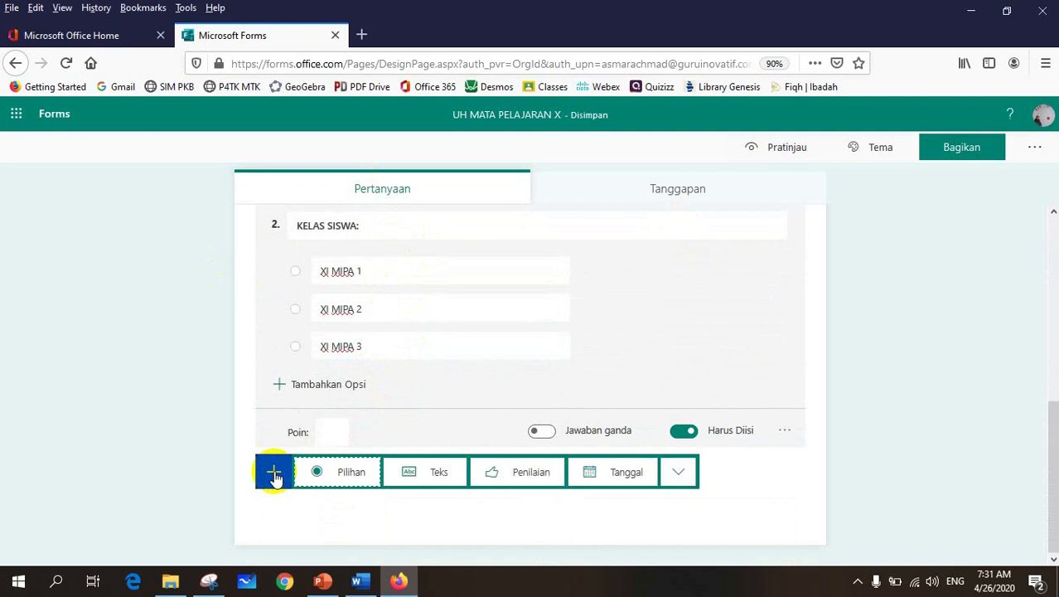
pyautogui.click(342, 474)
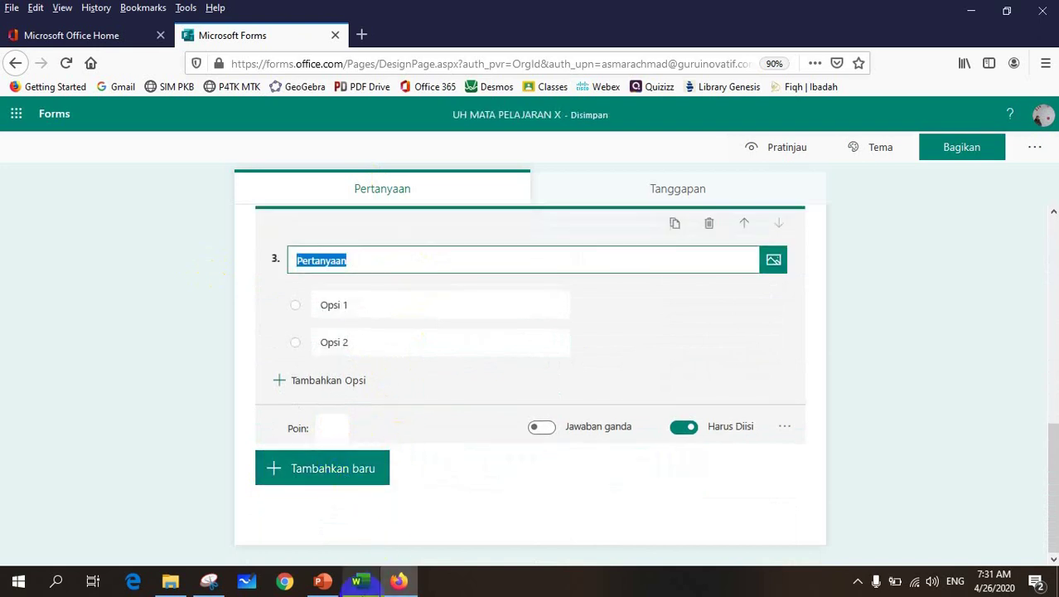
# Copy the text of question 1 from the Word document into question 3 of the form and remove its leading number.
pyautogui.click(357, 581)
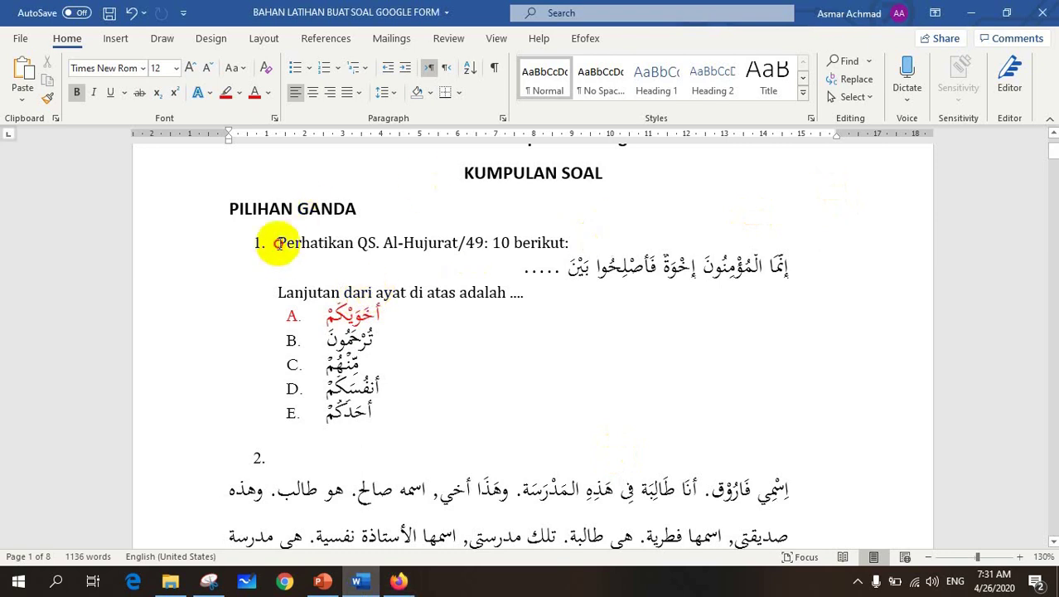
pyautogui.moveTo(278, 242); pyautogui.dragTo(514, 296)
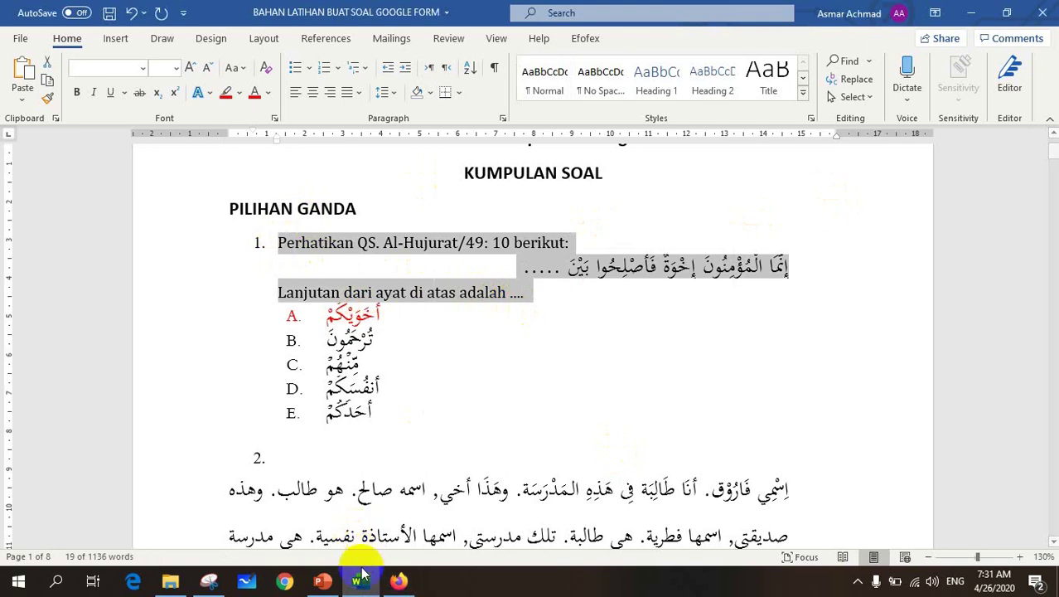
pyautogui.click(398, 581)
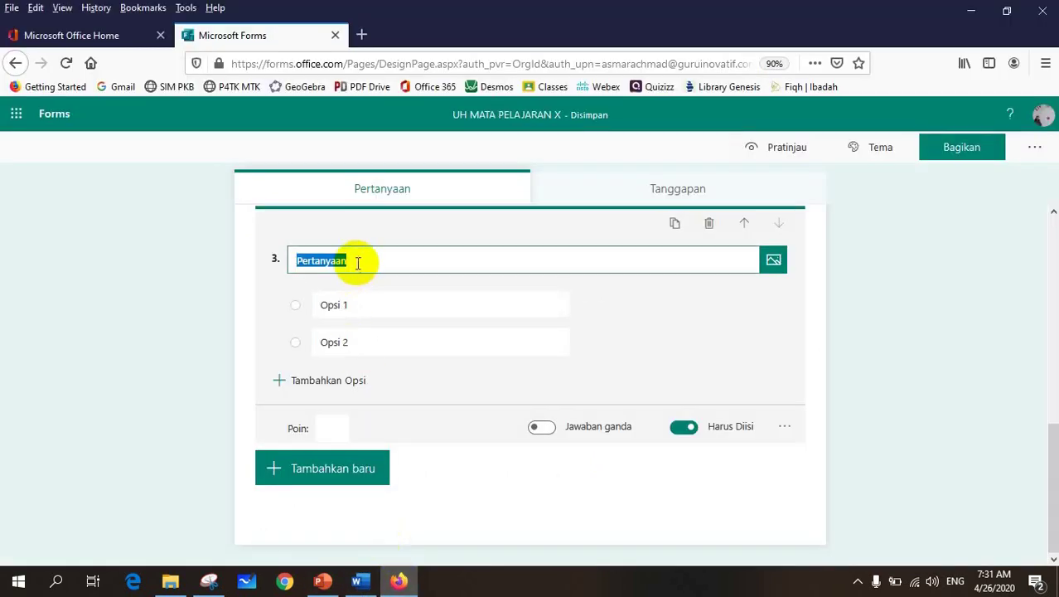
pyautogui.hotkey('ctrl', 'v')
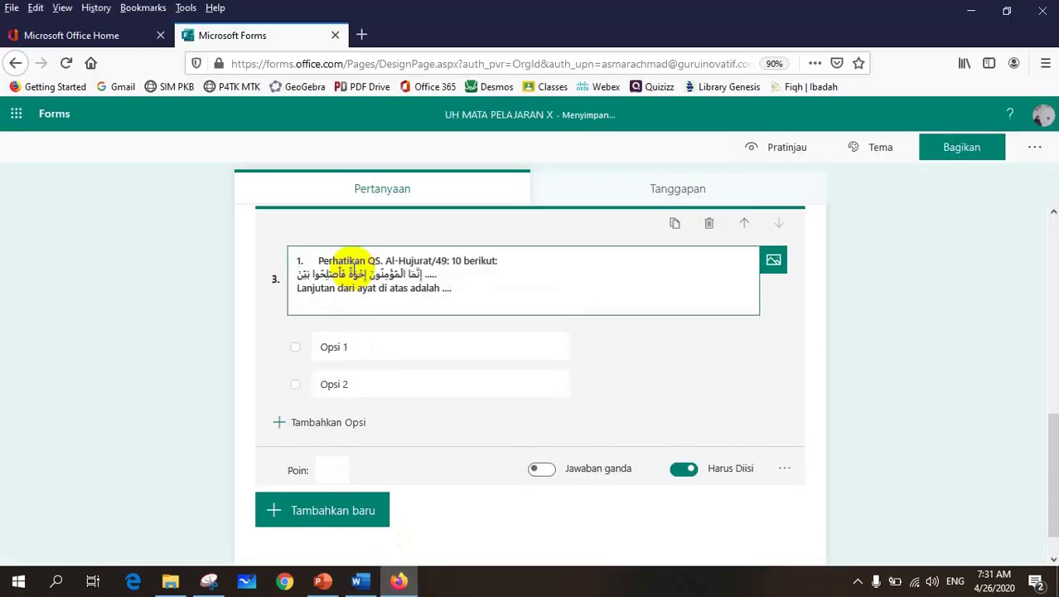
pyautogui.click(300, 260)
pyautogui.press('BackSpace')
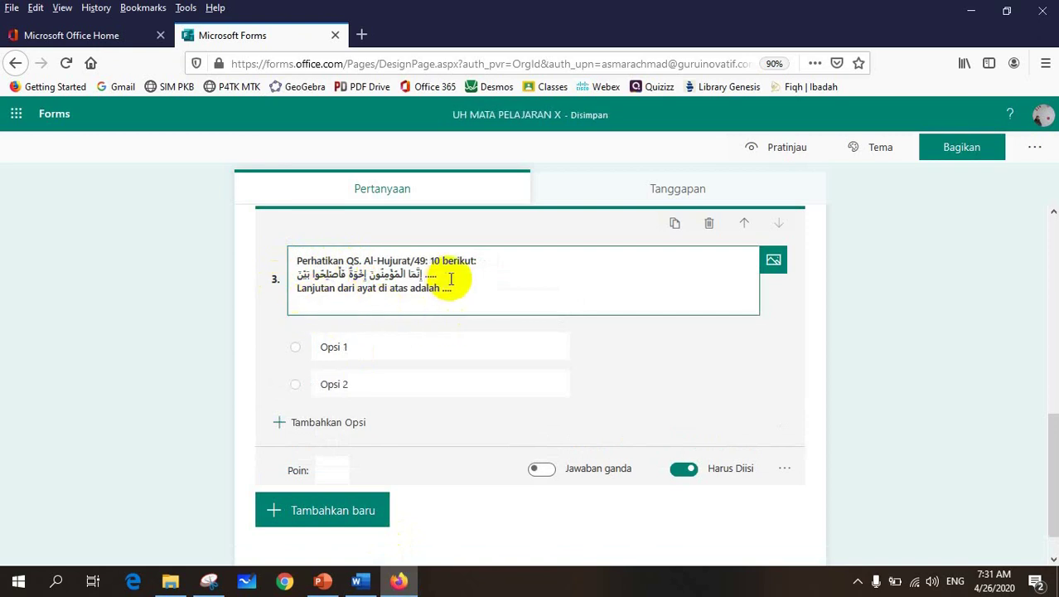
# Insert blank lines before and after the Arabic verse in question 3 and remove the empty line at the end.
pyautogui.click(504, 261)
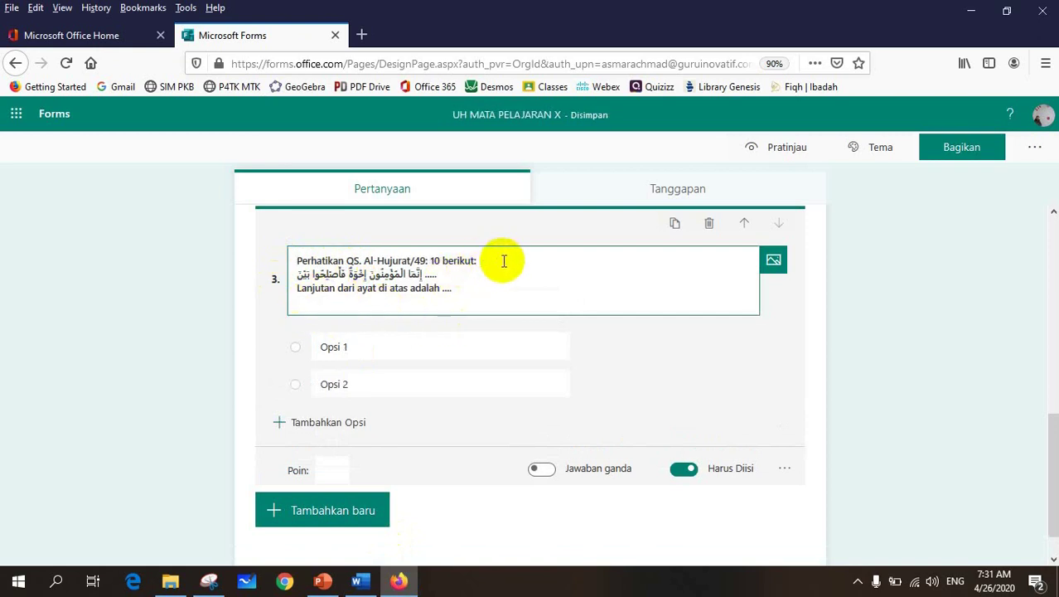
pyautogui.press('Return')
pyautogui.click(291, 303)
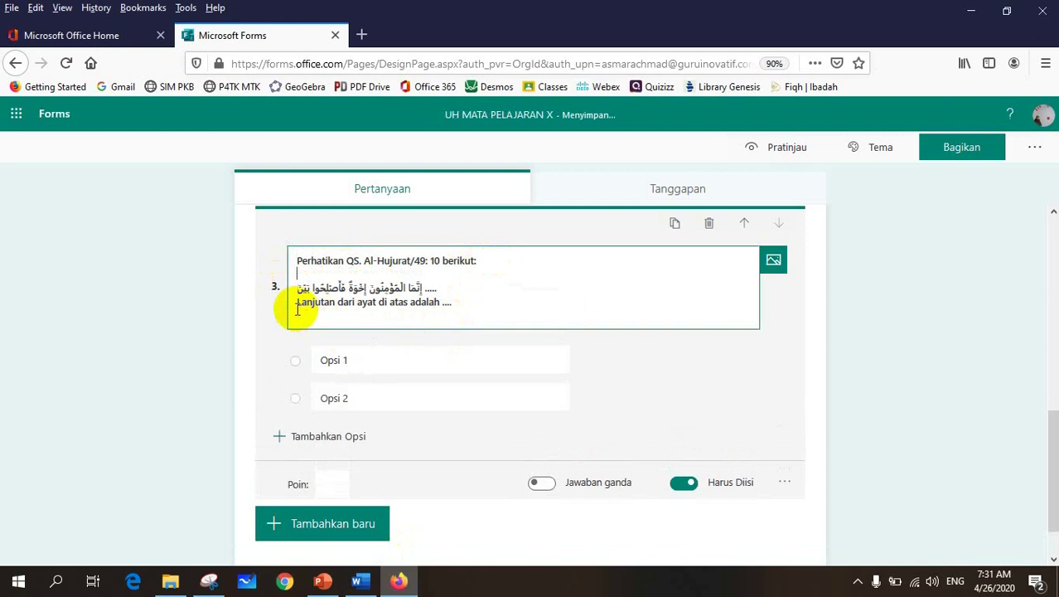
pyautogui.press('Return')
pyautogui.click(499, 335)
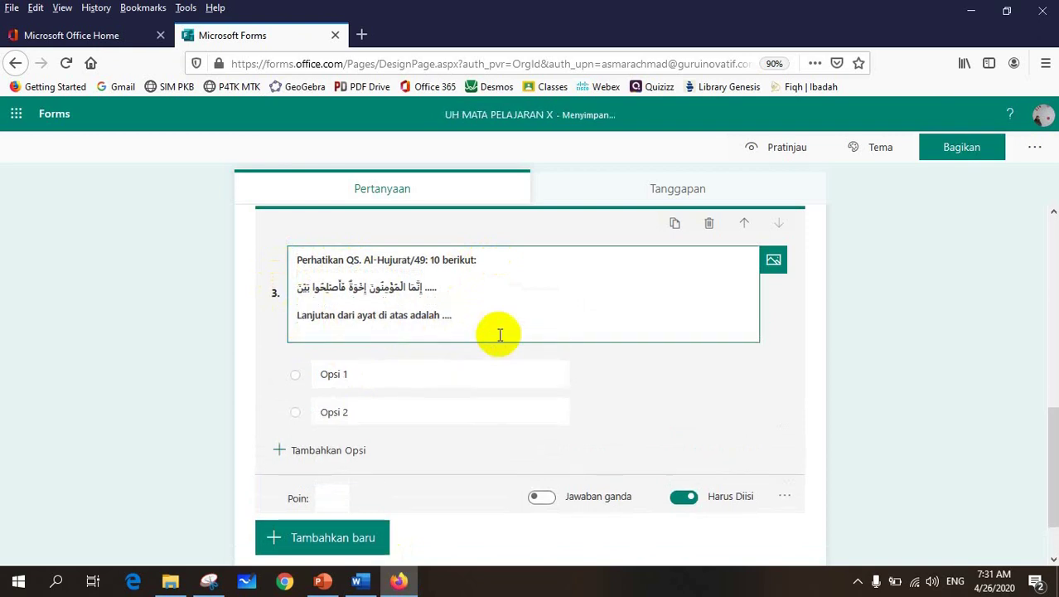
pyautogui.press('BackSpace')
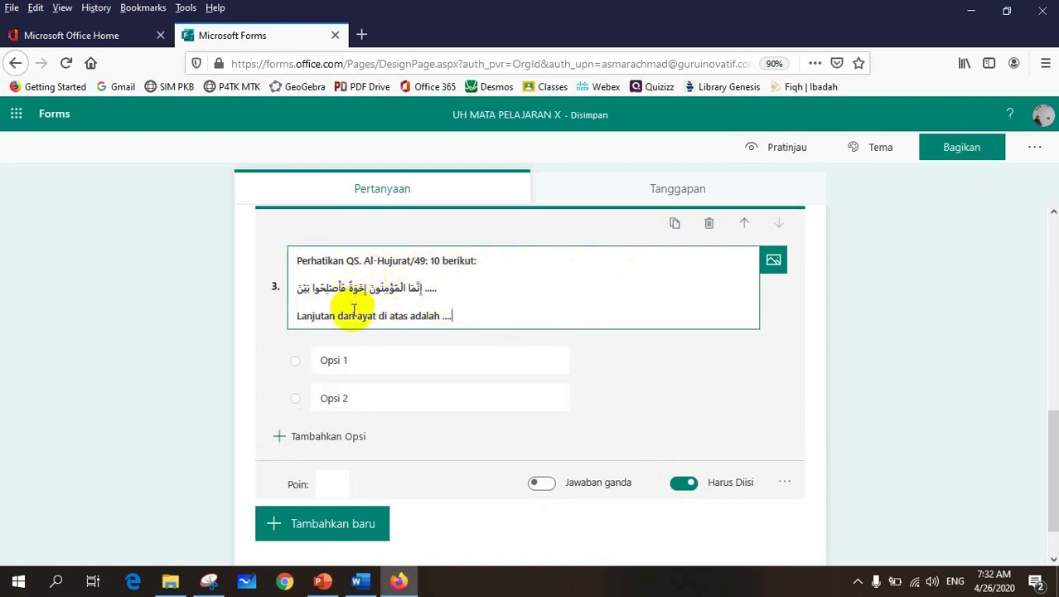
# Switch to the Word document, copy question 1's five answer options without their A–E lettering, restore the lettering and return to the form.
pyautogui.hotkey('alt', 'Tab')
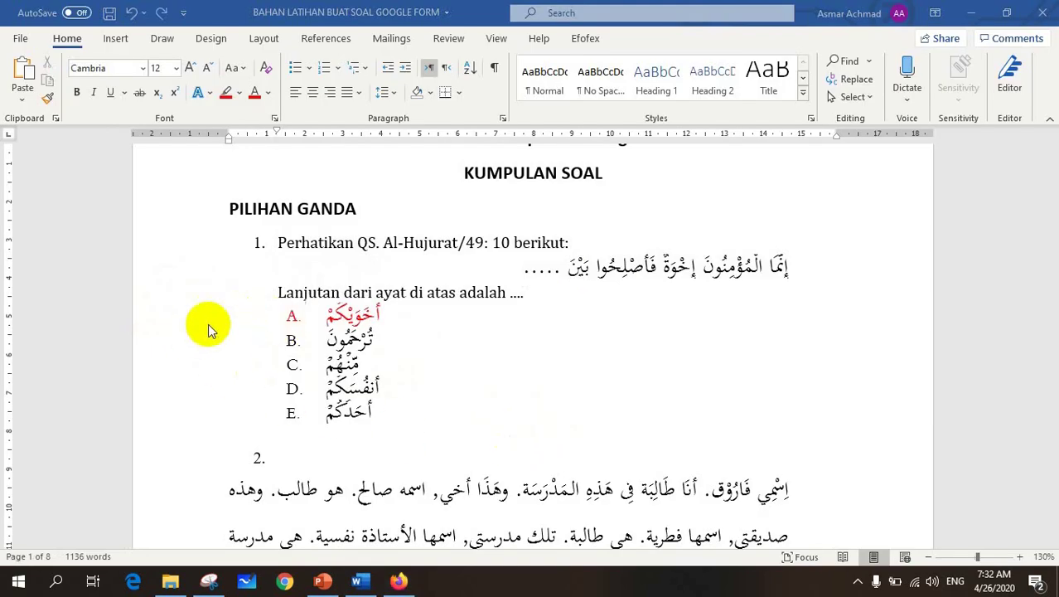
pyautogui.moveTo(180, 312); pyautogui.dragTo(199, 419)
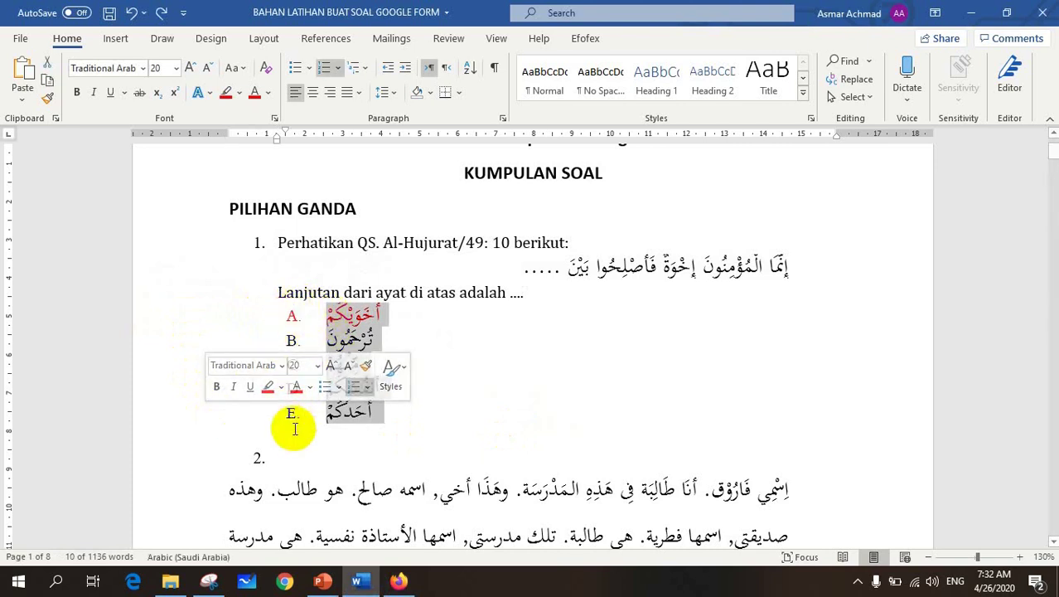
pyautogui.click(325, 73)
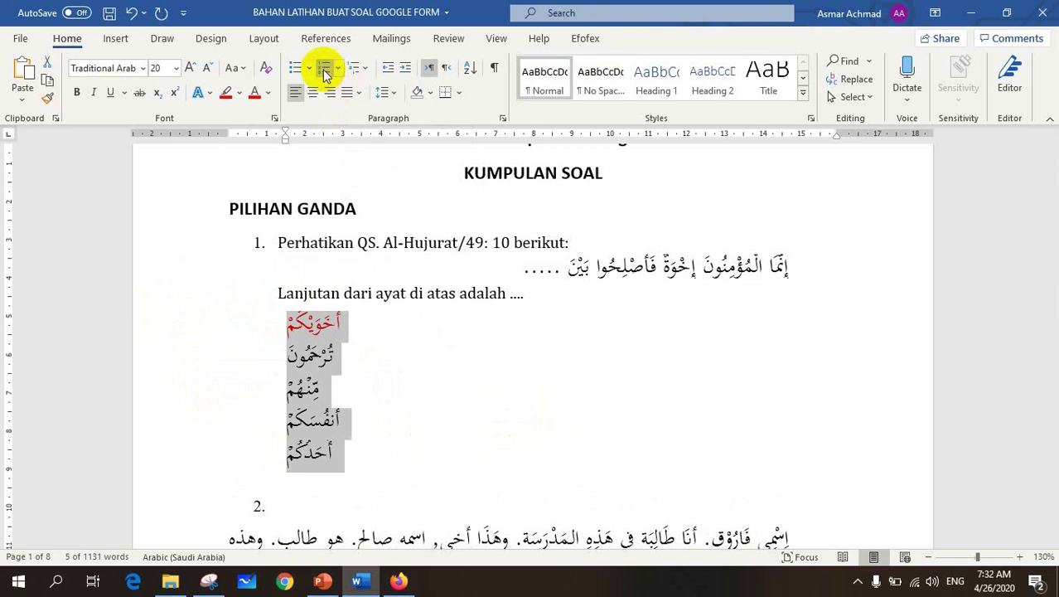
pyautogui.click(133, 15)
pyautogui.click(398, 580)
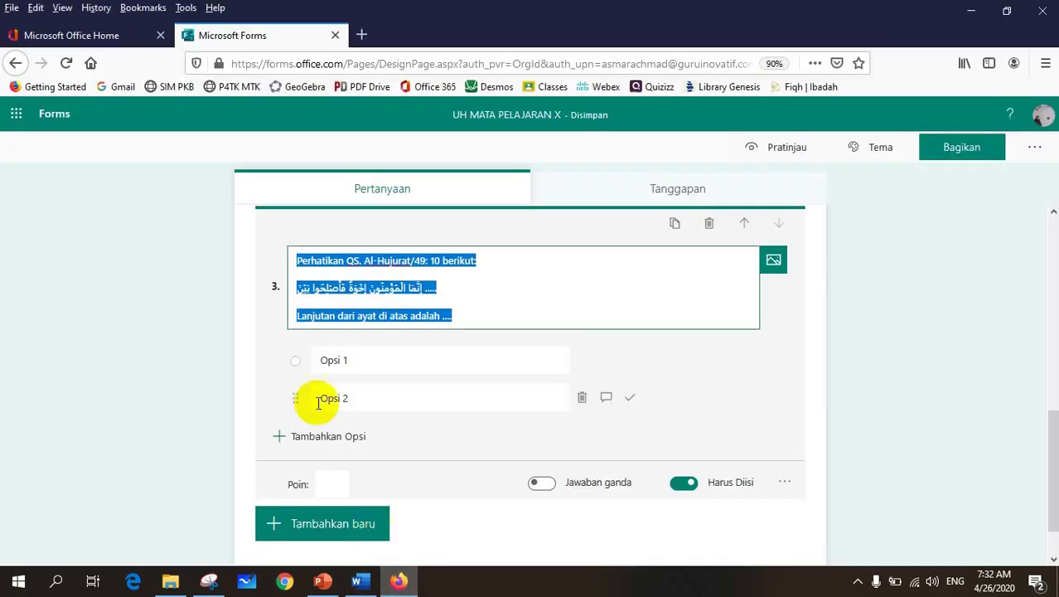
# Paste the five copied Arabic answers as question 3's options and delete the leftover "Opsi 2".
pyautogui.click(359, 360)
pyautogui.hotkey('ctrl', 'a')
pyautogui.write('أَخَوَيْكُمْ تُرْحَمُونَ مِنْهُمْ أَنْفُسَكُمْ أَحَدُكُمْ')
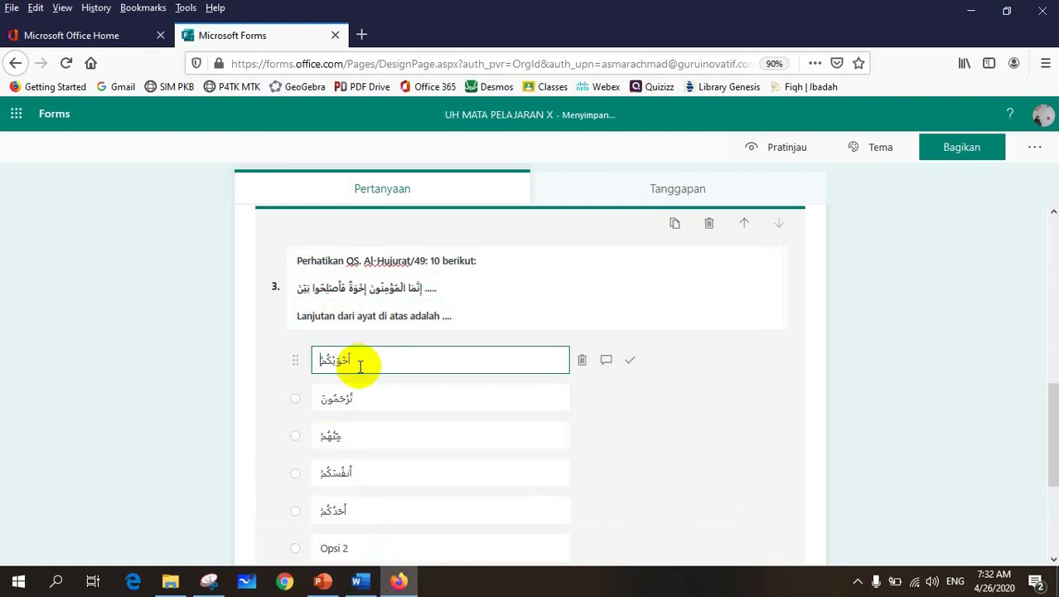
pyautogui.scroll(-2, 368, 472)
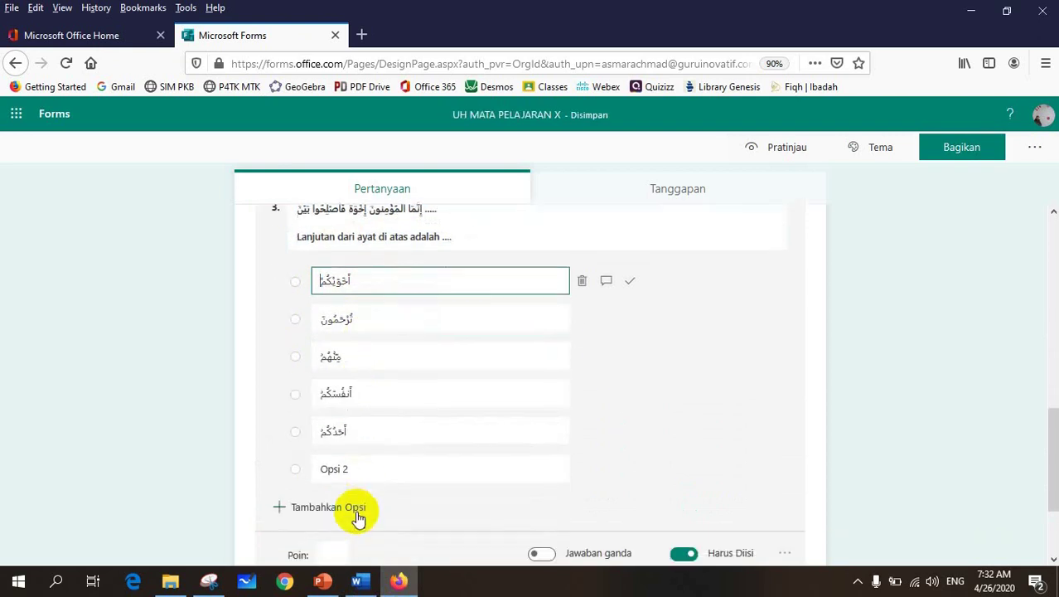
pyautogui.click(582, 469)
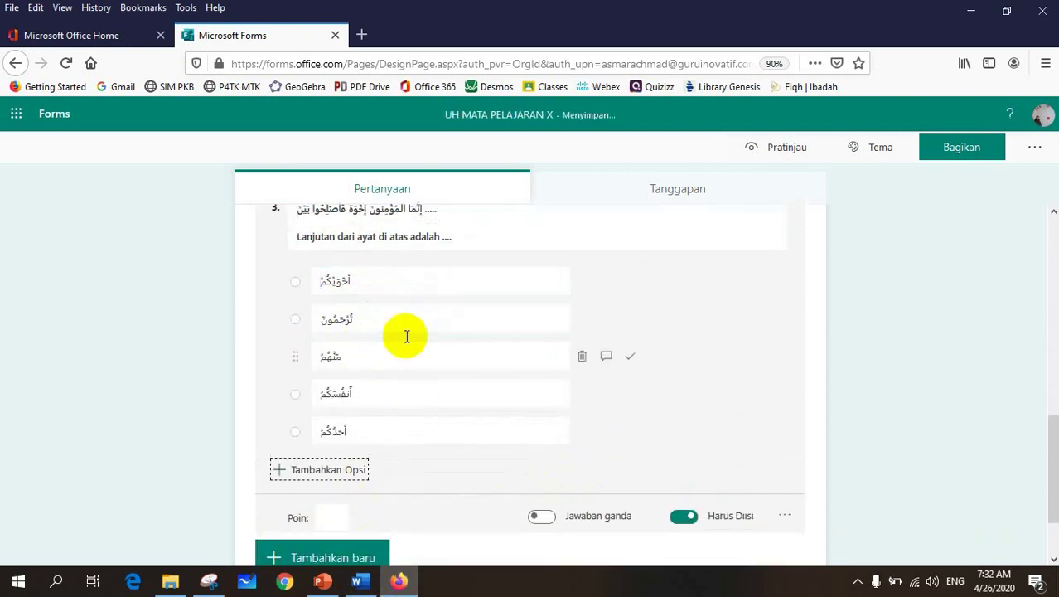
pyautogui.click(382, 430)
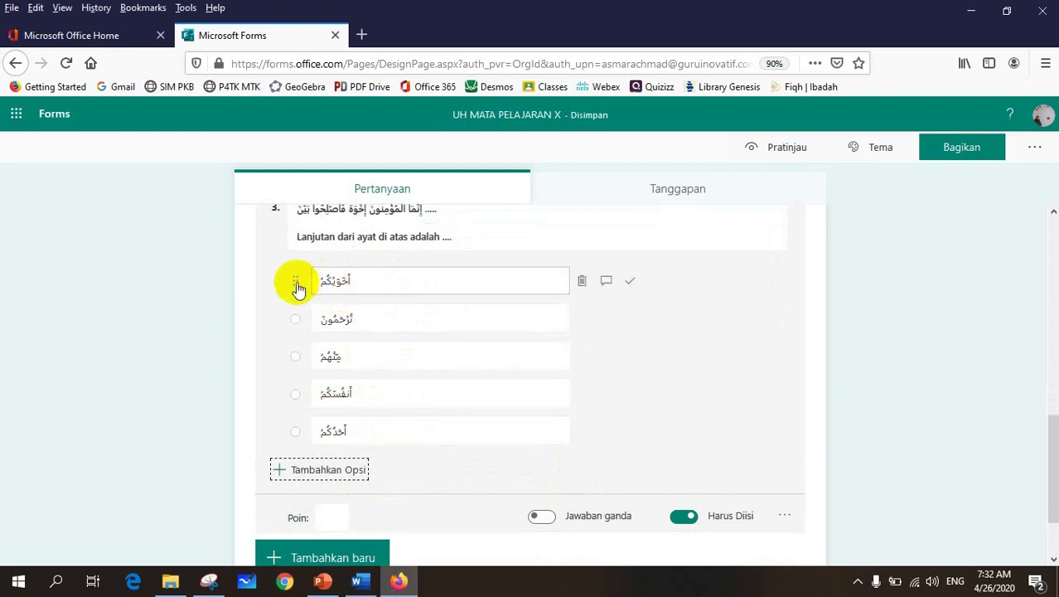
# Mark the first answer option of question 3 as correct and set the question's points to 1.
pyautogui.click(355, 283)
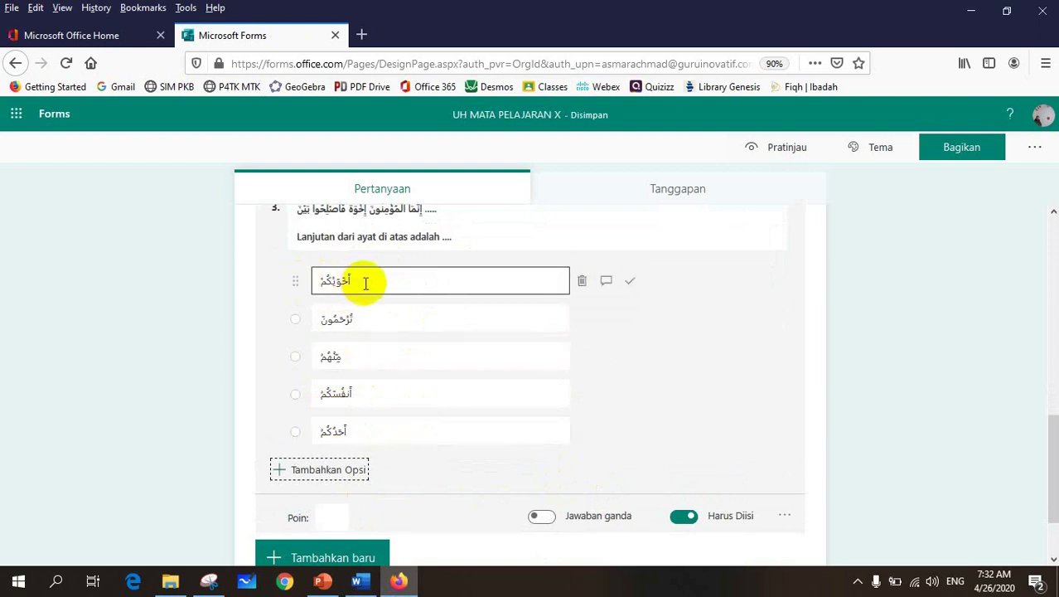
pyautogui.click(630, 286)
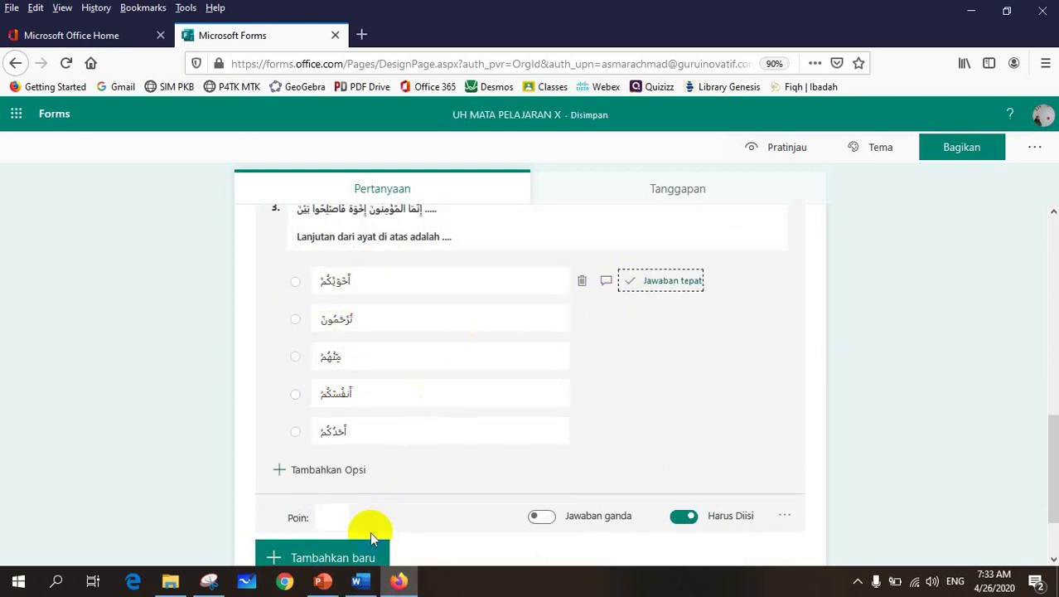
pyautogui.write('1')
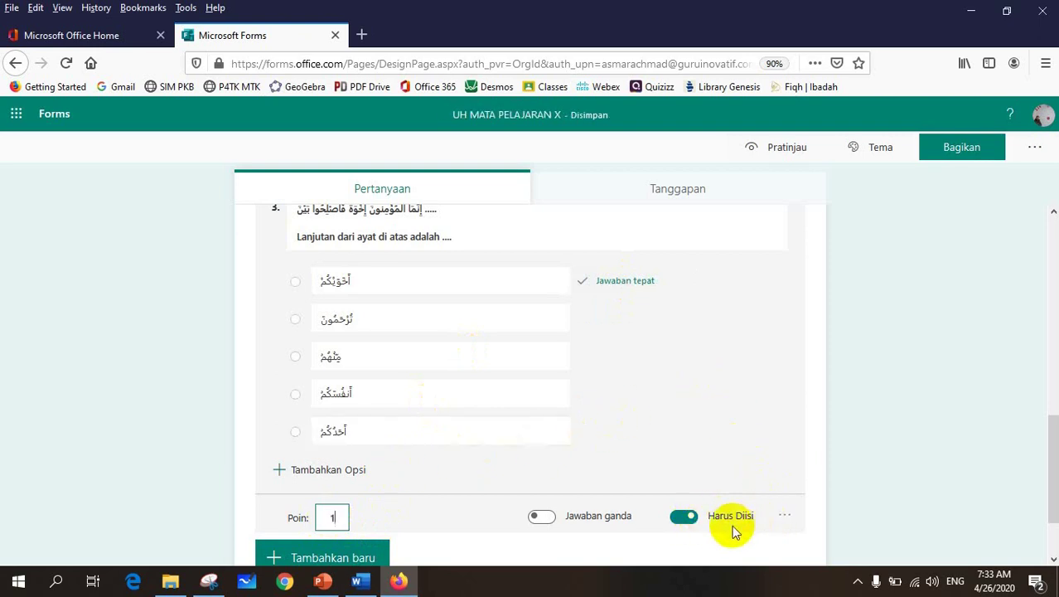
# Turn off the required setting (Harus Diisi) for question 3 and enable shuffled options (Acak opsi).
pyautogui.click(681, 518)
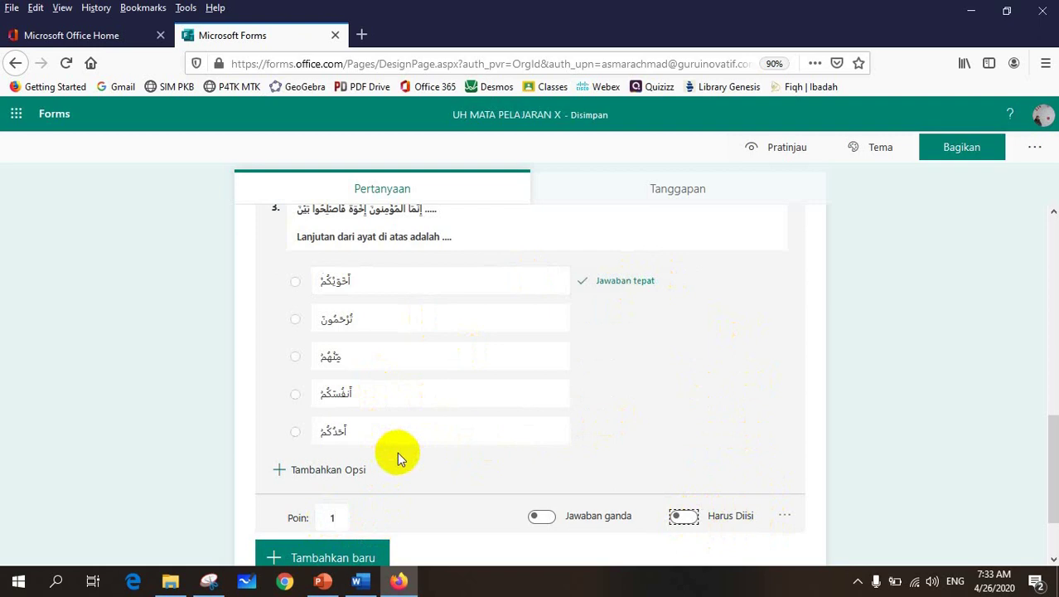
pyautogui.scroll(2, 397, 452)
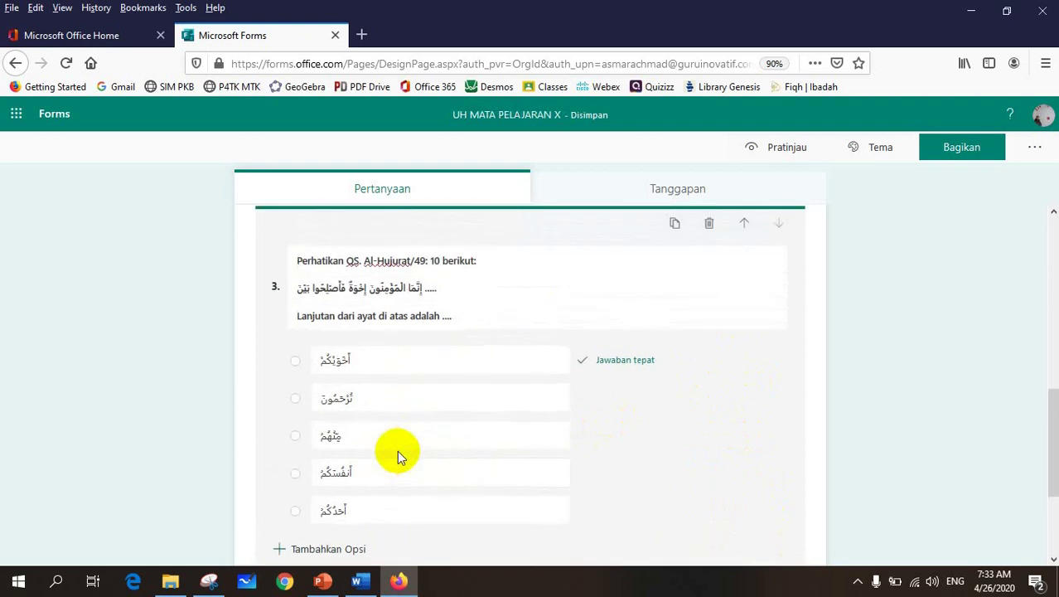
pyautogui.scroll(-2, 397, 450)
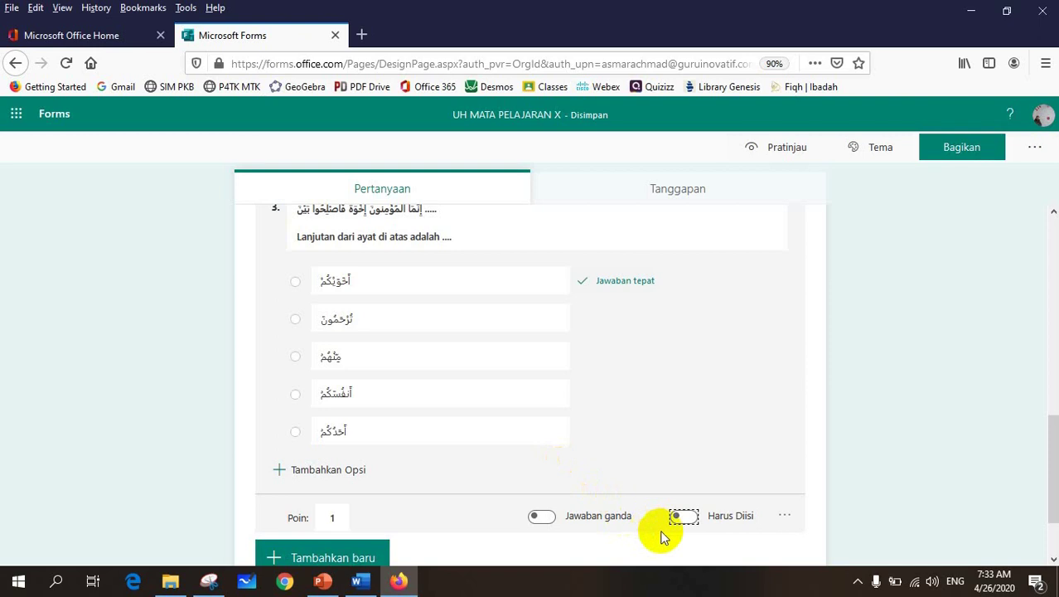
pyautogui.click(785, 519)
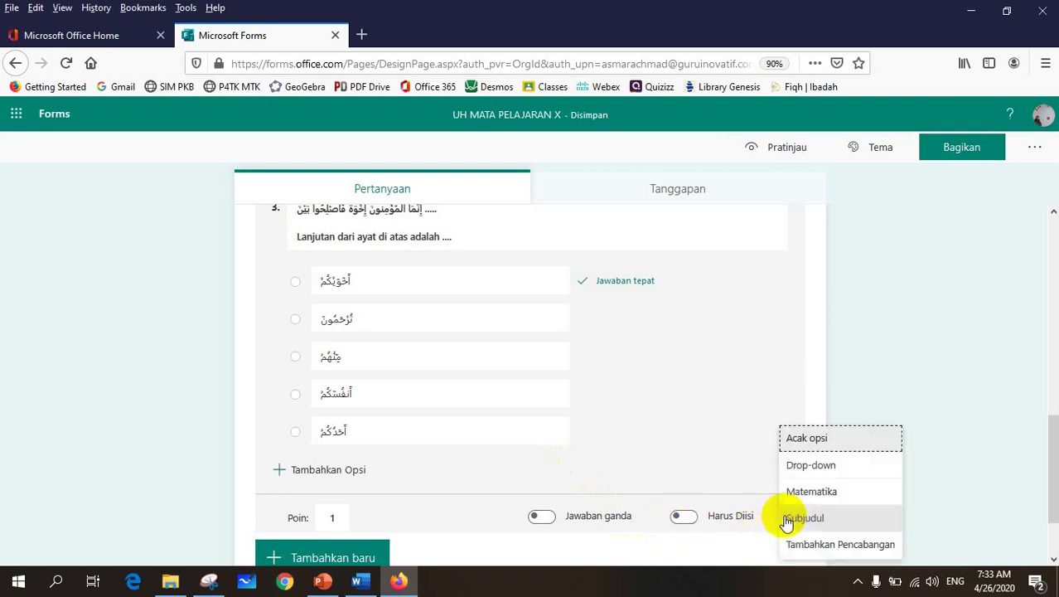
pyautogui.click(814, 445)
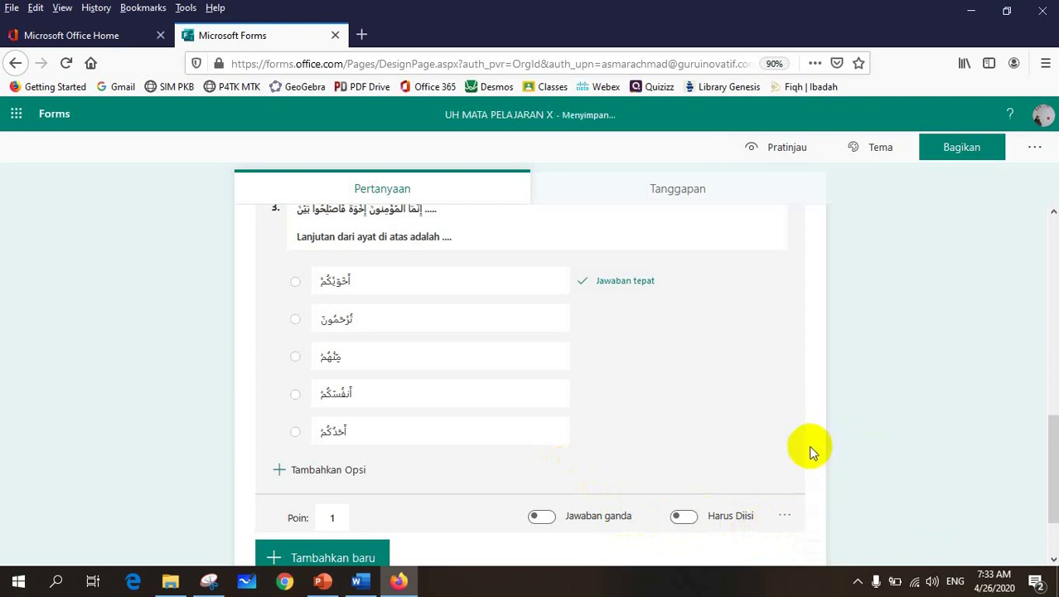
pyautogui.moveTo(603, 448)
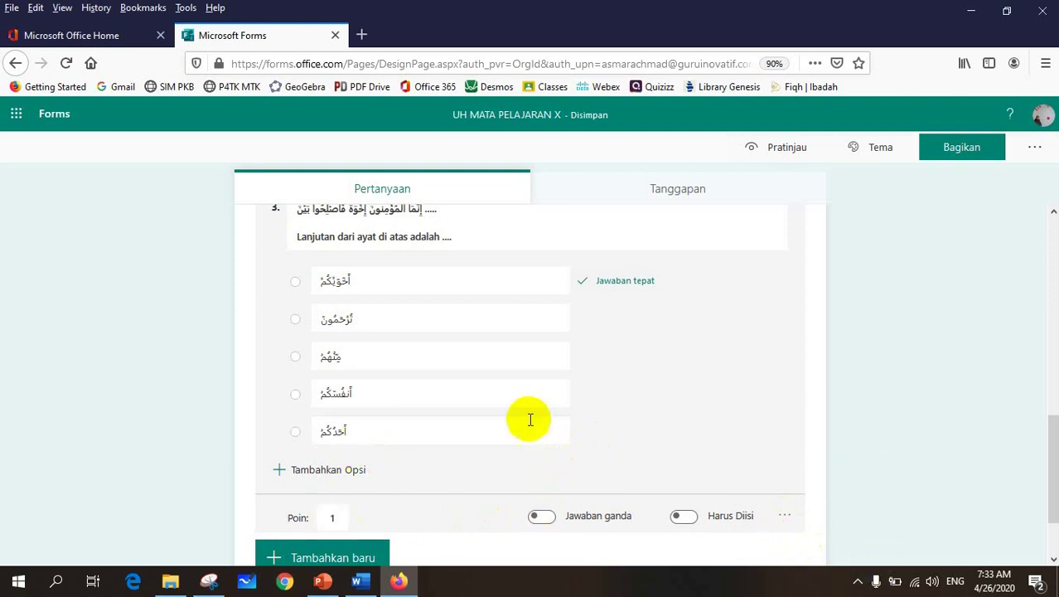
# Add a new multiple-choice question below question 3.
pyautogui.scroll(2, 315, 393)
pyautogui.scroll(-3, 323, 460)
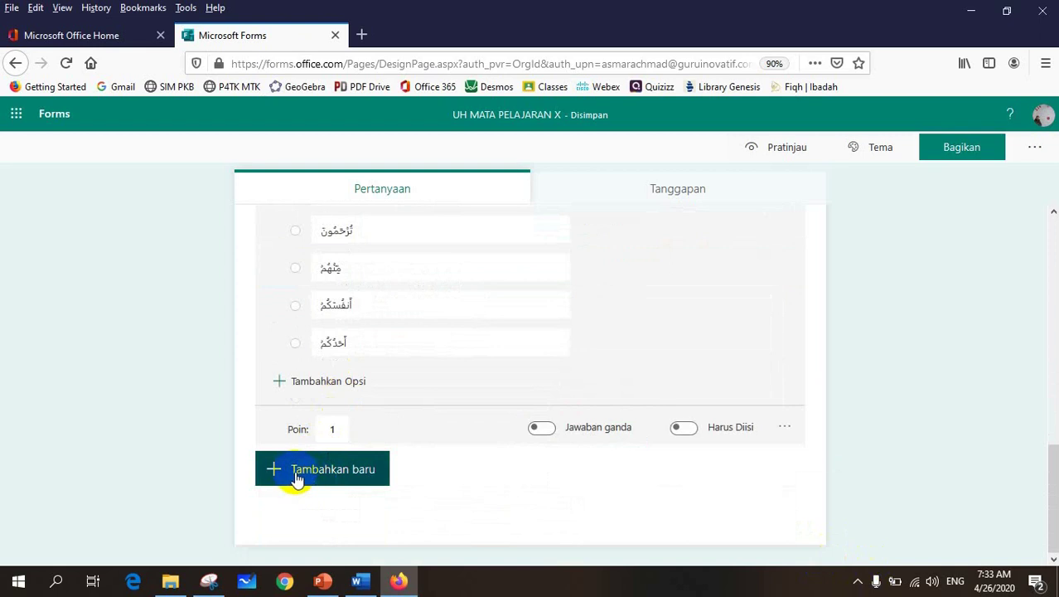
pyautogui.click(297, 472)
pyautogui.click(354, 479)
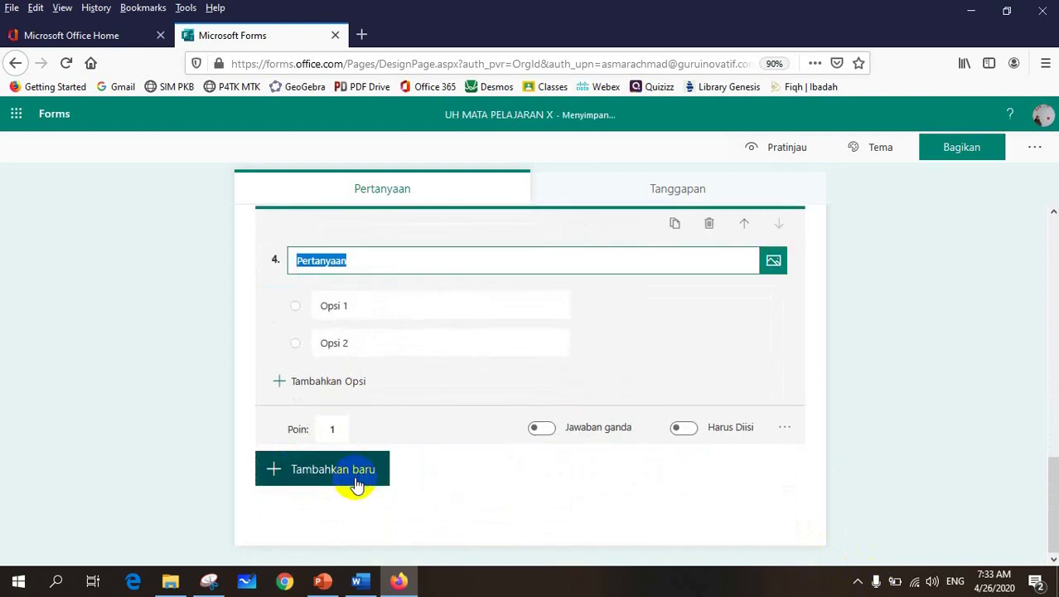
# Copy the Arabic passage and question line of question 2 from the Word document into the question 4 text.
pyautogui.click(357, 580)
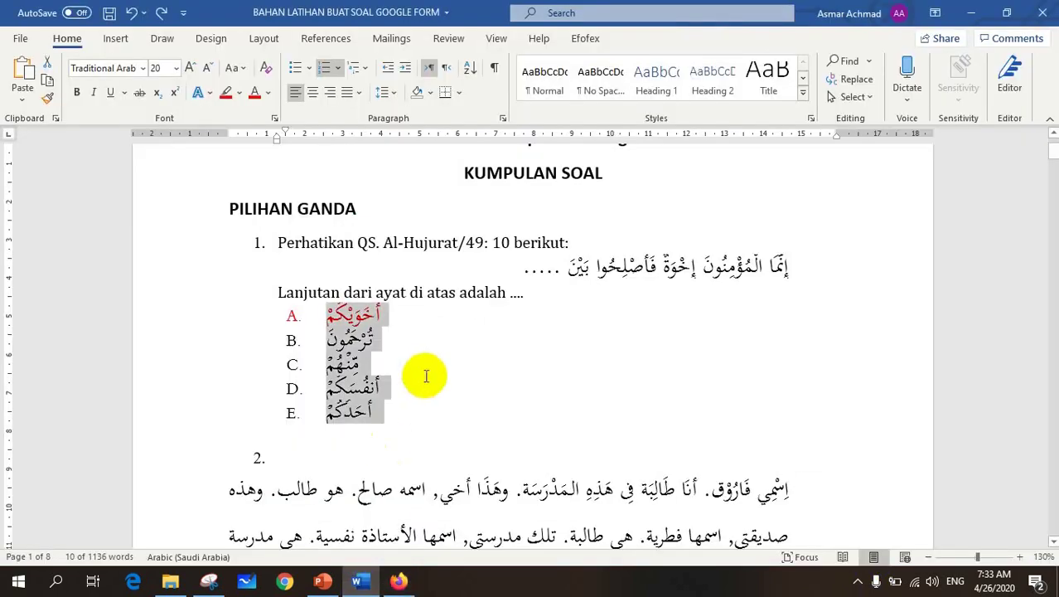
pyautogui.scroll(-5, 425, 371)
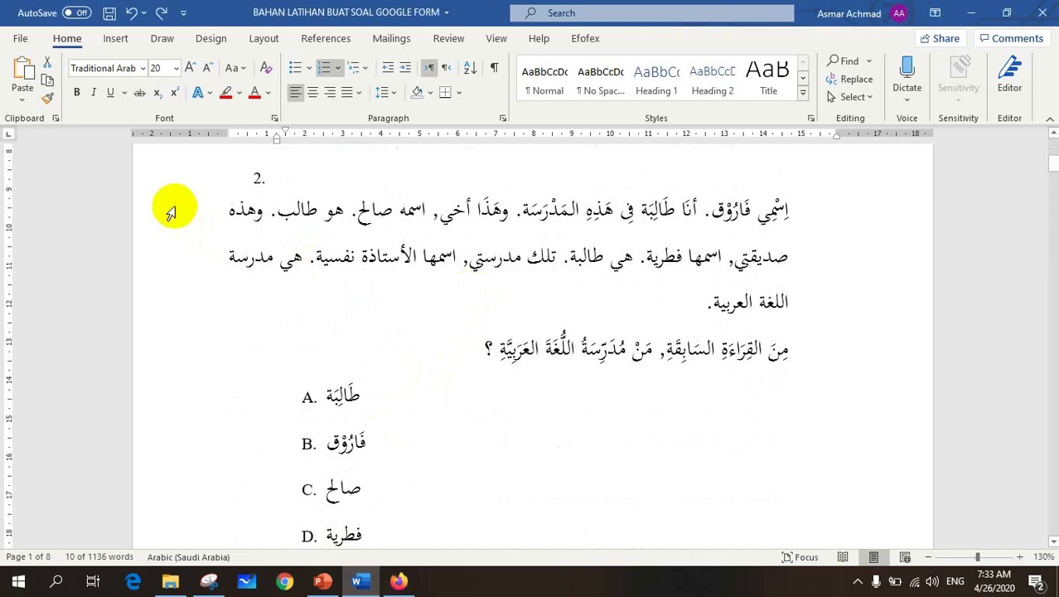
pyautogui.moveTo(169, 213); pyautogui.dragTo(189, 331)
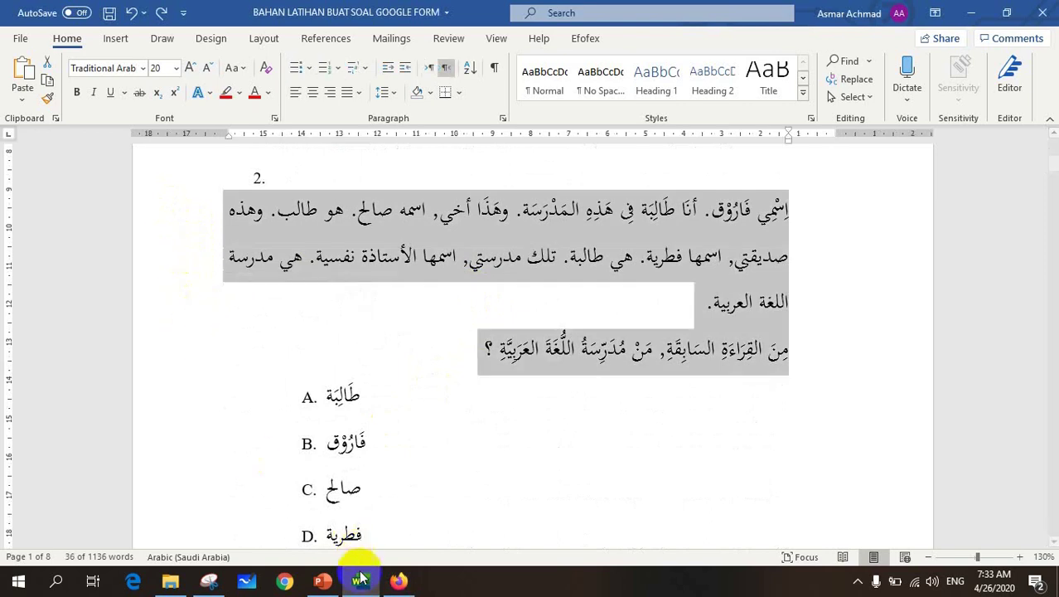
pyautogui.click(398, 581)
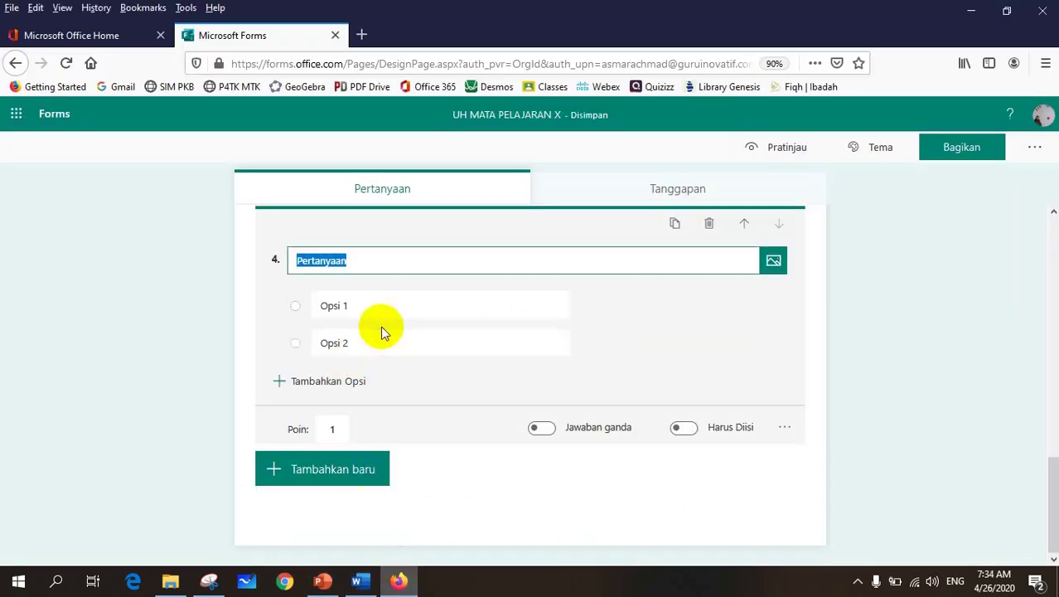
pyautogui.write('اسمي فاروق. أنا طالبة فى هذه المدرسة. وهذا أخي، اسمه صالح. هو طالب. وهذه صديقتي، اسمها فطرية. هي طالبة. تلك مدرستي، اسمها الأستاذة نفسية. هي مدرسة اللغة العربية من القراءة السابقة، من مدرسة اللغة العربية ؟')
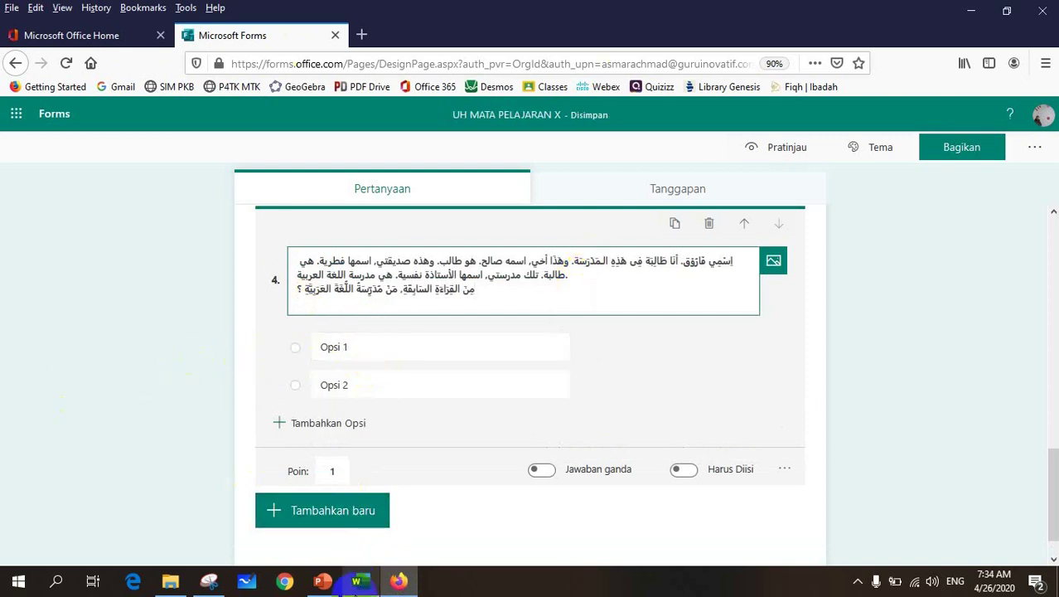
# Switch to the Word document, copy question 2's five answers without their A–E lettering, restore the lettering and return to the form.
pyautogui.click(358, 582)
pyautogui.scroll(-3, 347, 339)
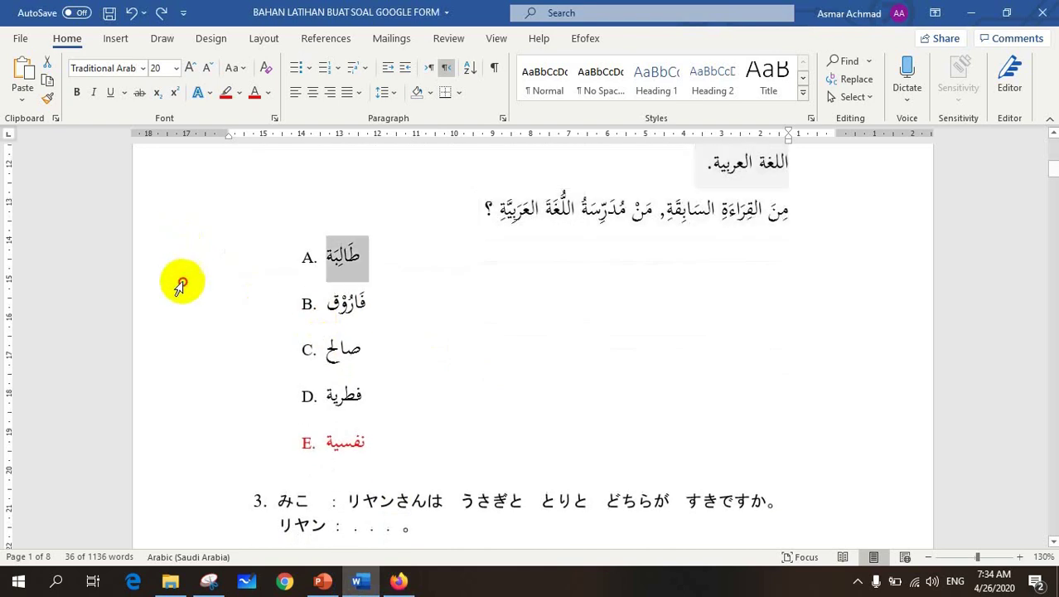
pyautogui.moveTo(181, 284); pyautogui.dragTo(219, 425)
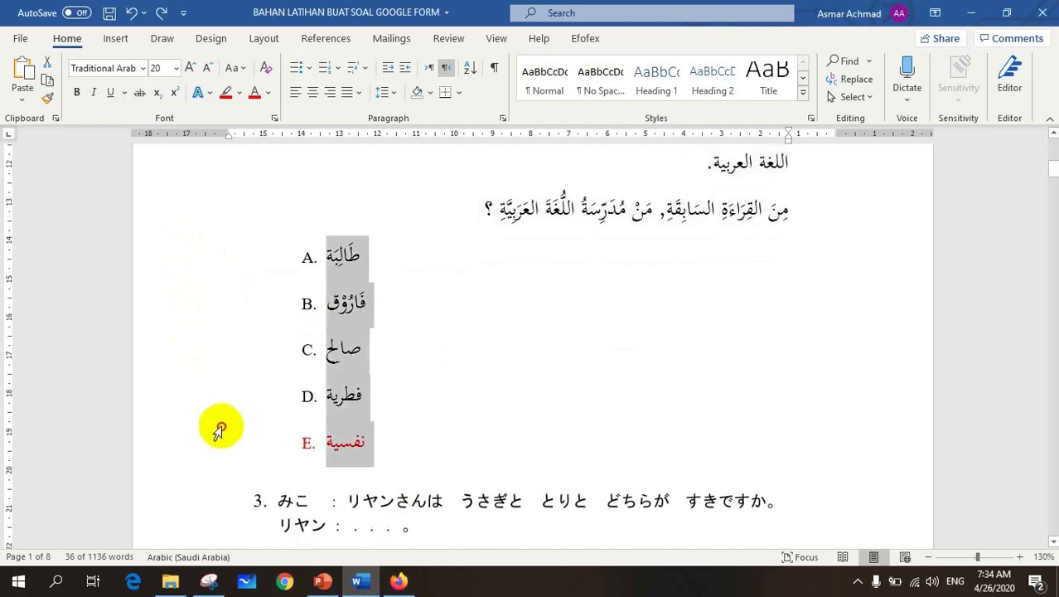
pyautogui.click(324, 71)
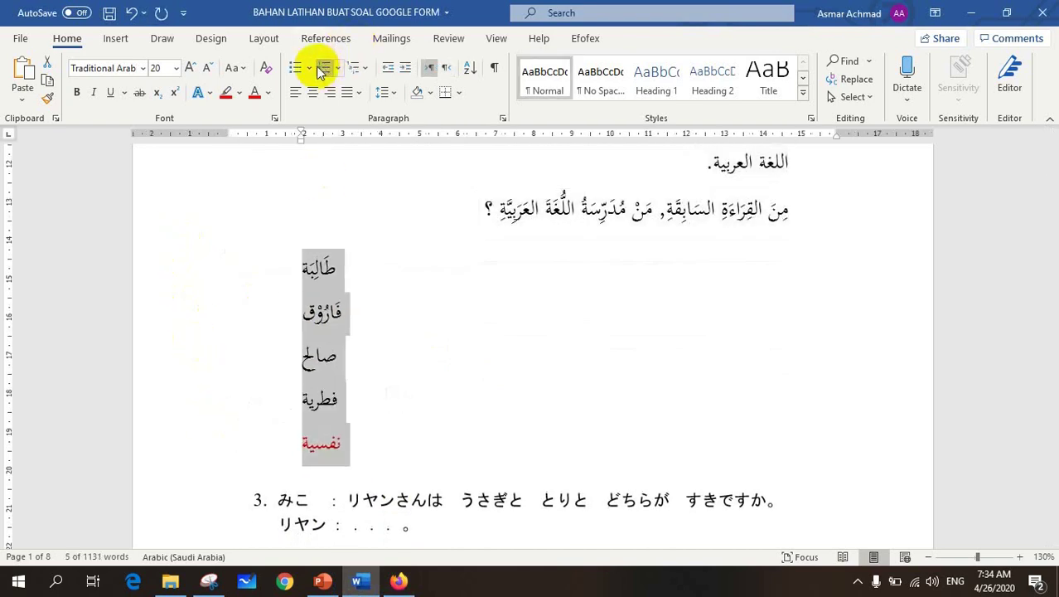
pyautogui.click(133, 13)
pyautogui.click(399, 581)
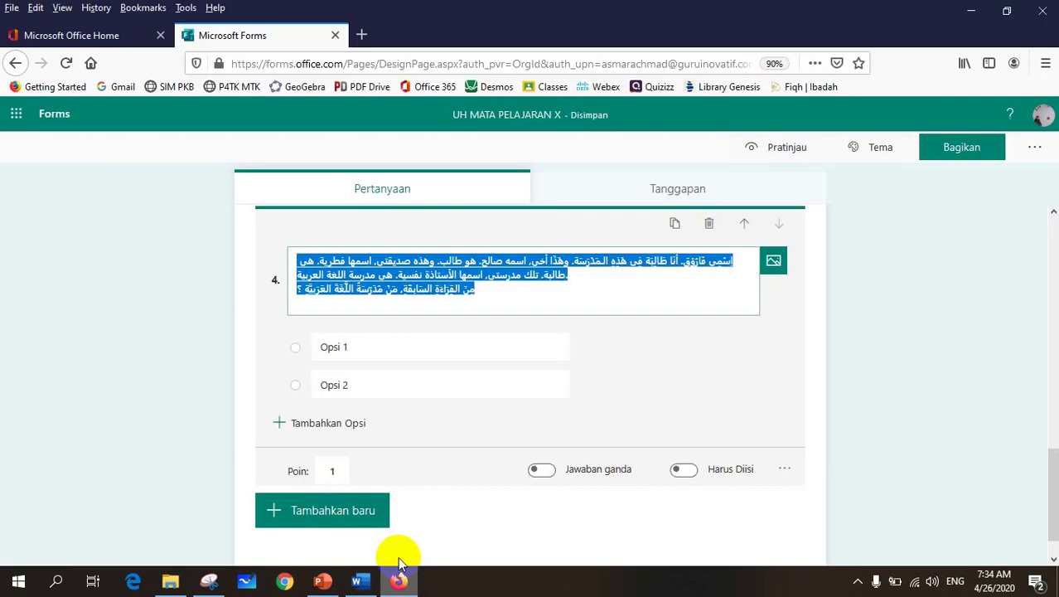
# Delete "Opsi 2" from question 4 and paste the five copied Arabic answers as its options.
pyautogui.click(579, 386)
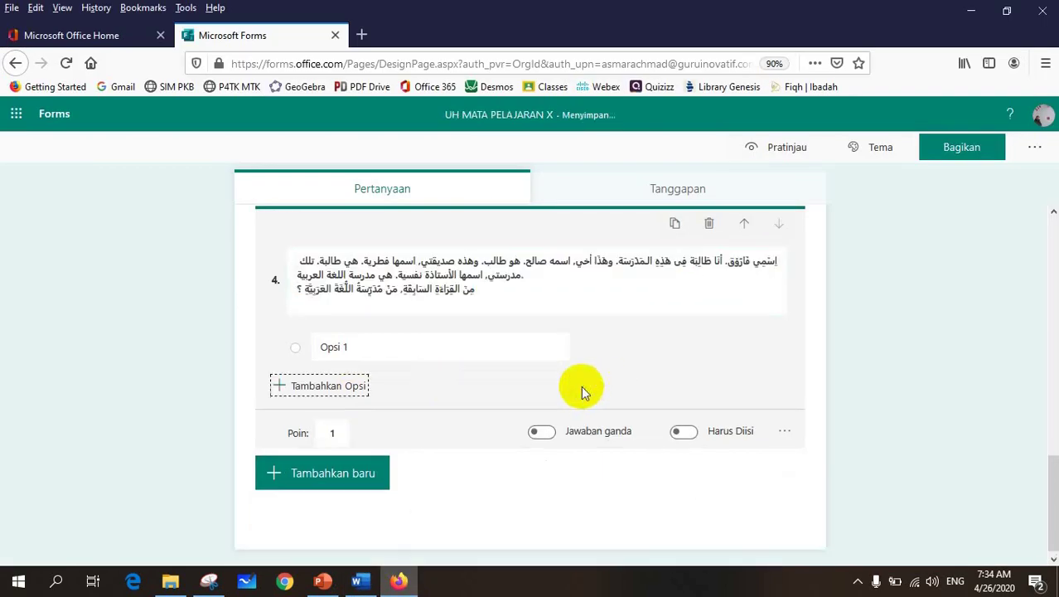
pyautogui.click(381, 354)
pyautogui.write('طالبة فاروق صالح فطرية نفسية')
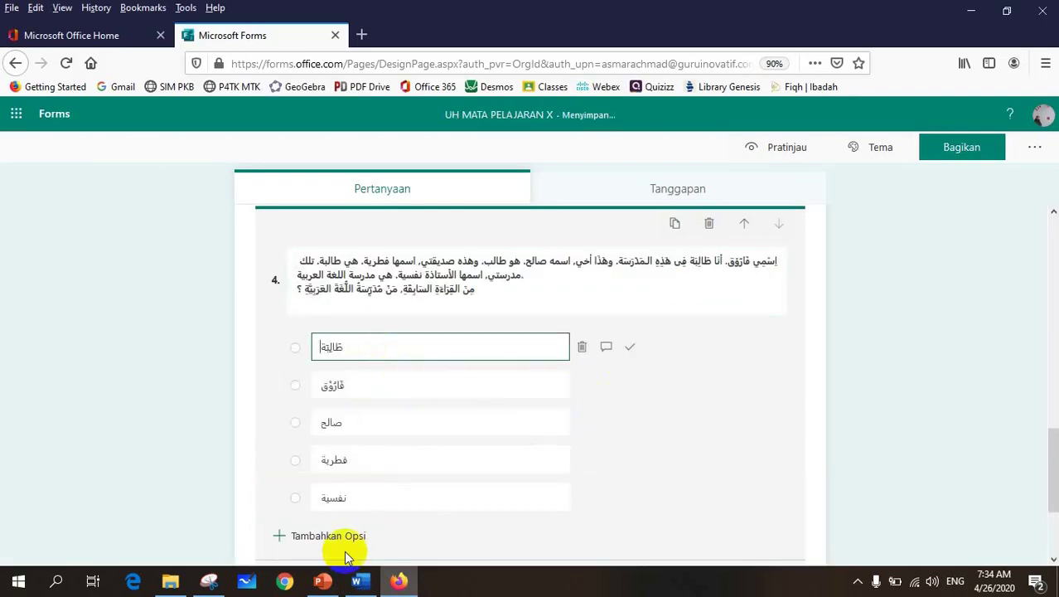
# Mark the fifth option of question 4 as the correct answer and check the question's points and option-shuffling setting.
pyautogui.click(631, 498)
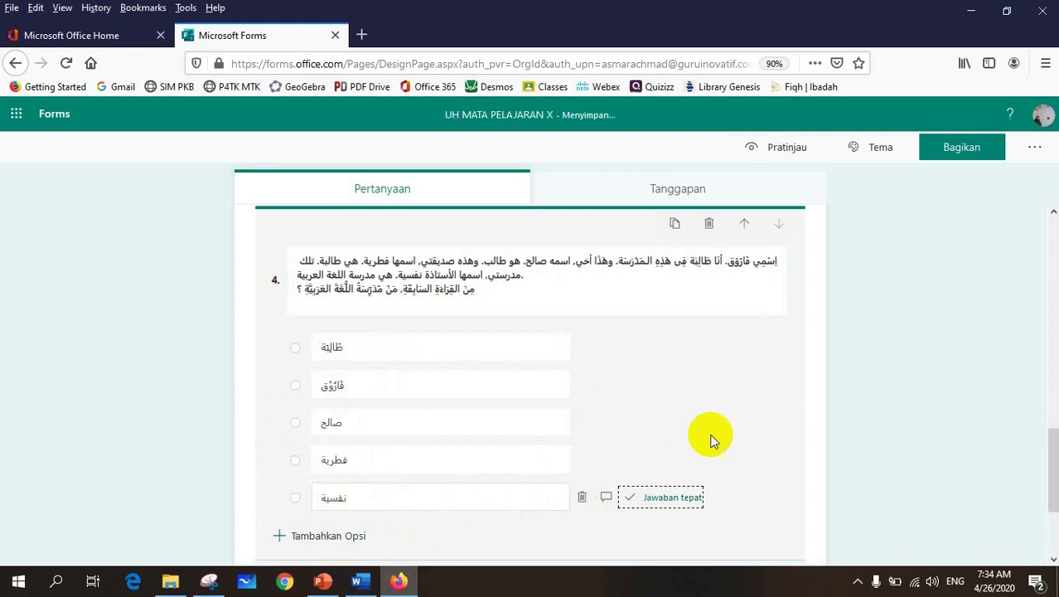
pyautogui.scroll(-2, 715, 423)
pyautogui.click(343, 507)
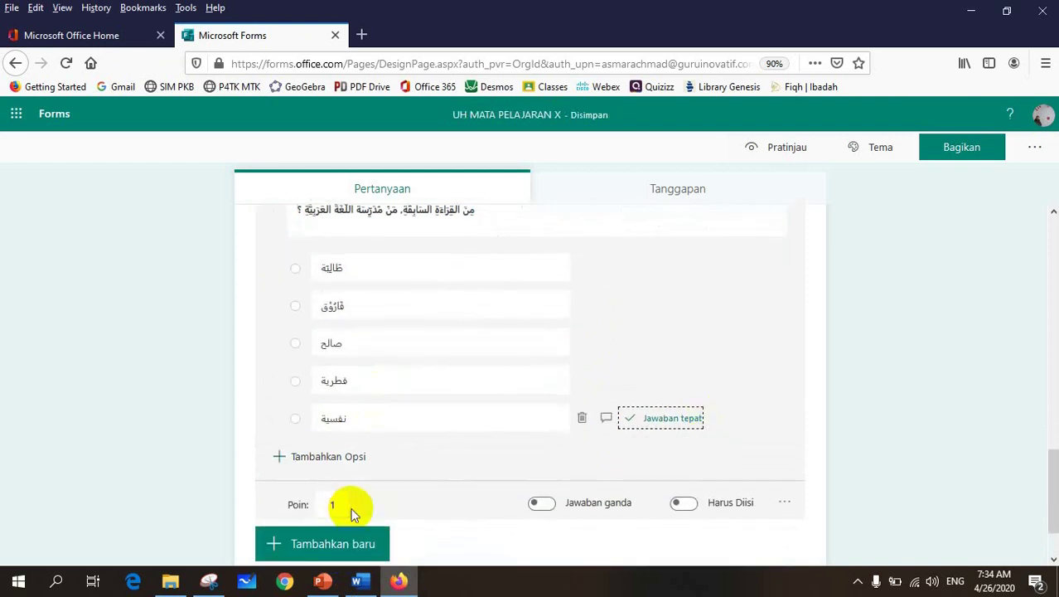
pyautogui.click(784, 502)
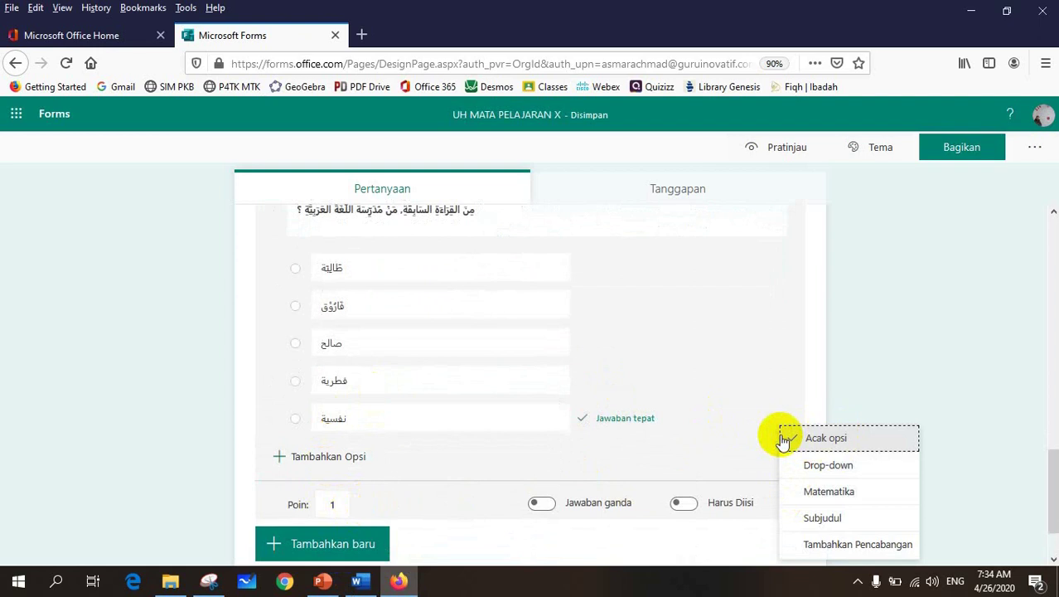
pyautogui.click(527, 533)
# Add a new multiple-choice question below question 4.
pyautogui.scroll(-1, 439, 479)
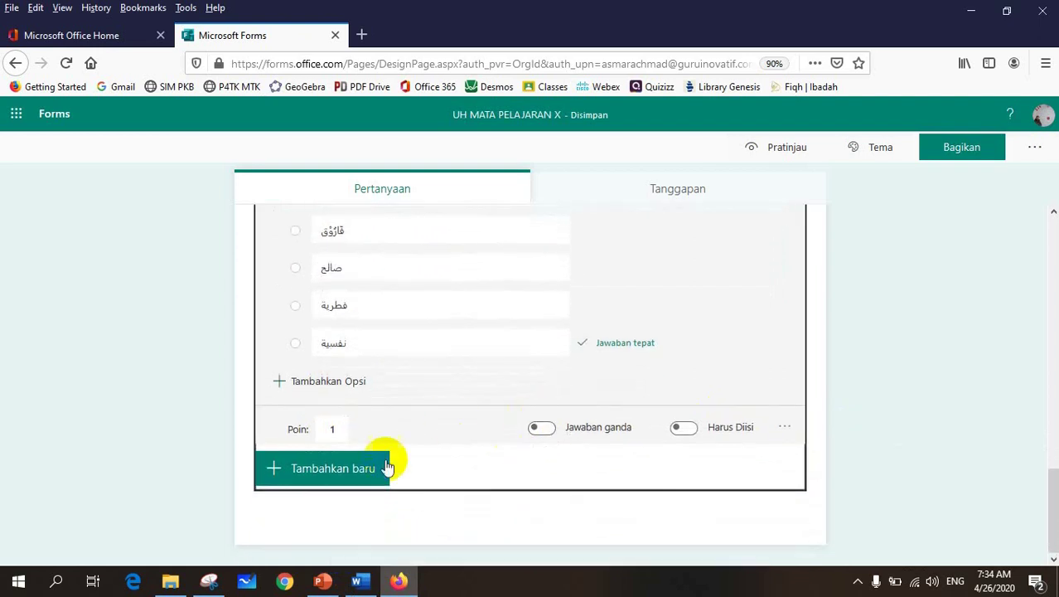
pyautogui.click(275, 469)
pyautogui.click(348, 474)
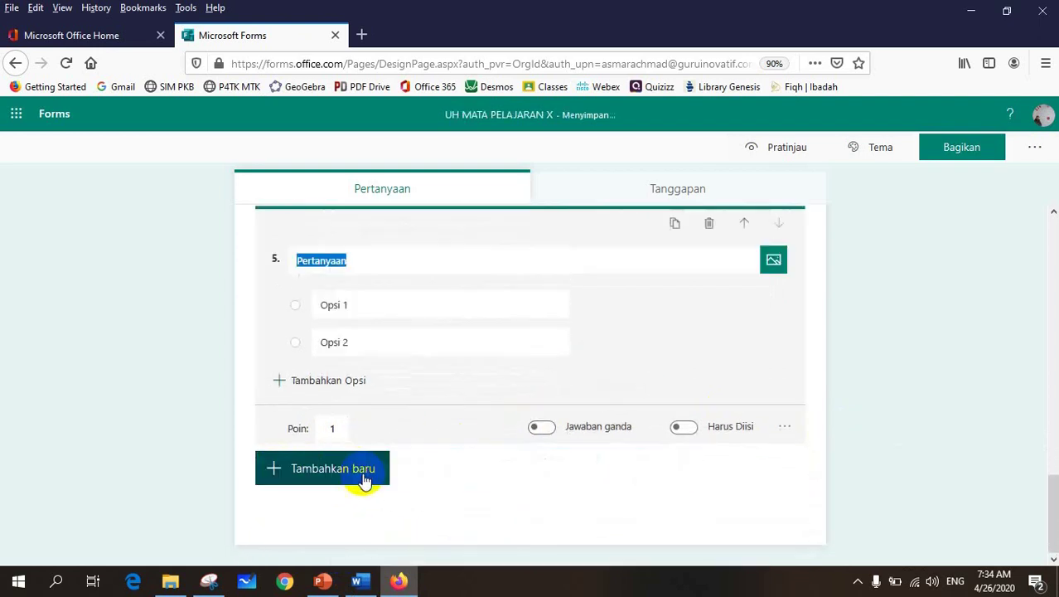
# Copy the two-line Japanese dialogue of question 3 from the Word document into question 5 and remove its leading "3.".
pyautogui.click(358, 581)
pyautogui.scroll(-3, 371, 377)
pyautogui.scroll(-2, 371, 377)
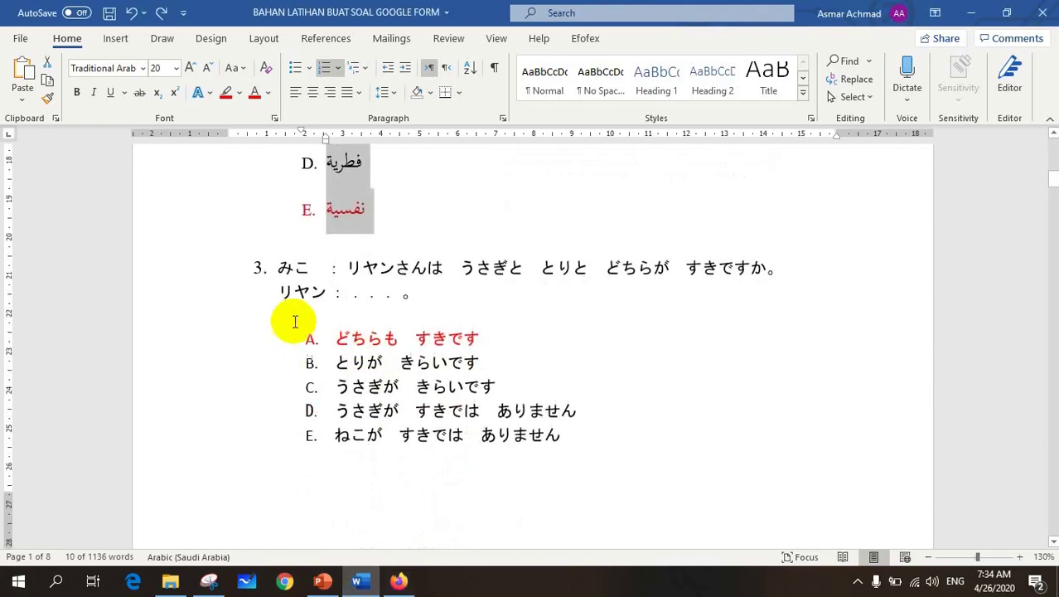
pyautogui.moveTo(277, 267); pyautogui.dragTo(424, 294)
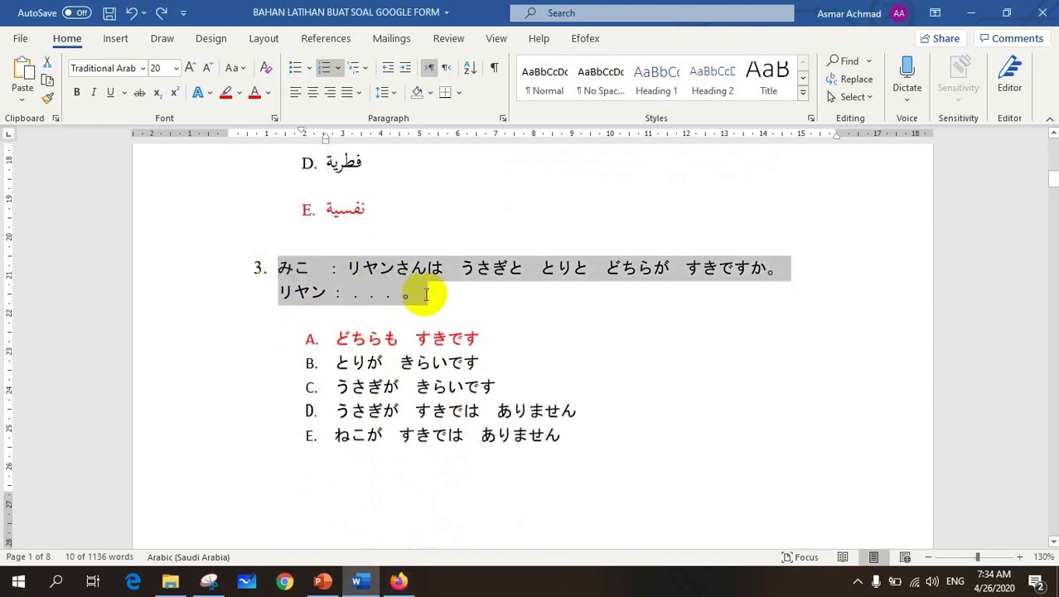
pyautogui.click(399, 581)
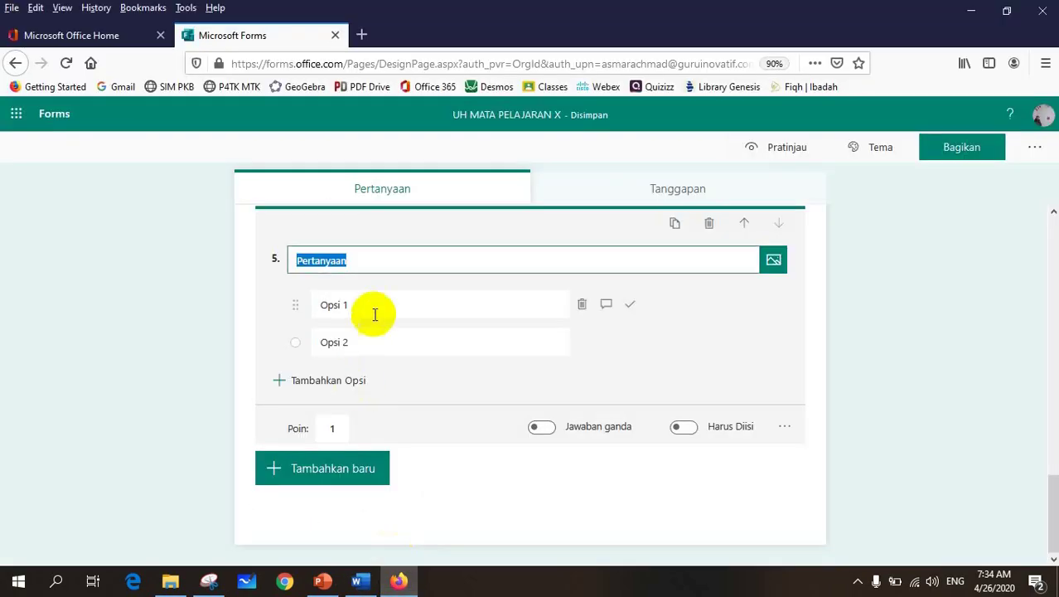
pyautogui.write('3. みこ ： リヤンさんは うさぎと とりと どちらが すきですか。 リヤン： . . . . 。')
pyautogui.moveTo(319, 261); pyautogui.dragTo(284, 262)
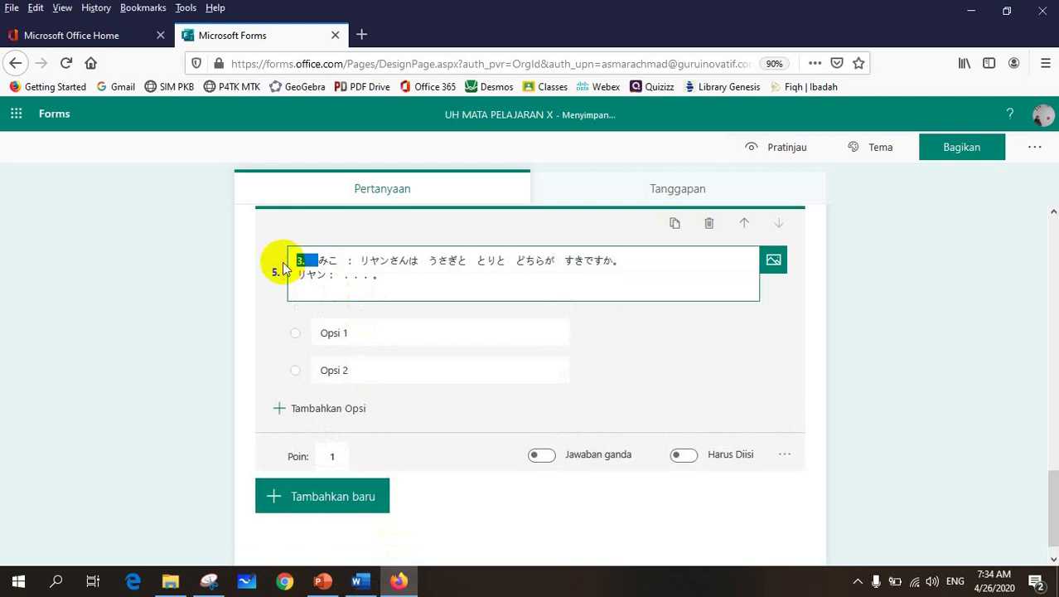
pyautogui.press('BackSpace')
# Switch to the Word document, copy question 3's five Japanese answers without their A–E lettering, restore the lettering and return to the form.
pyautogui.click(359, 580)
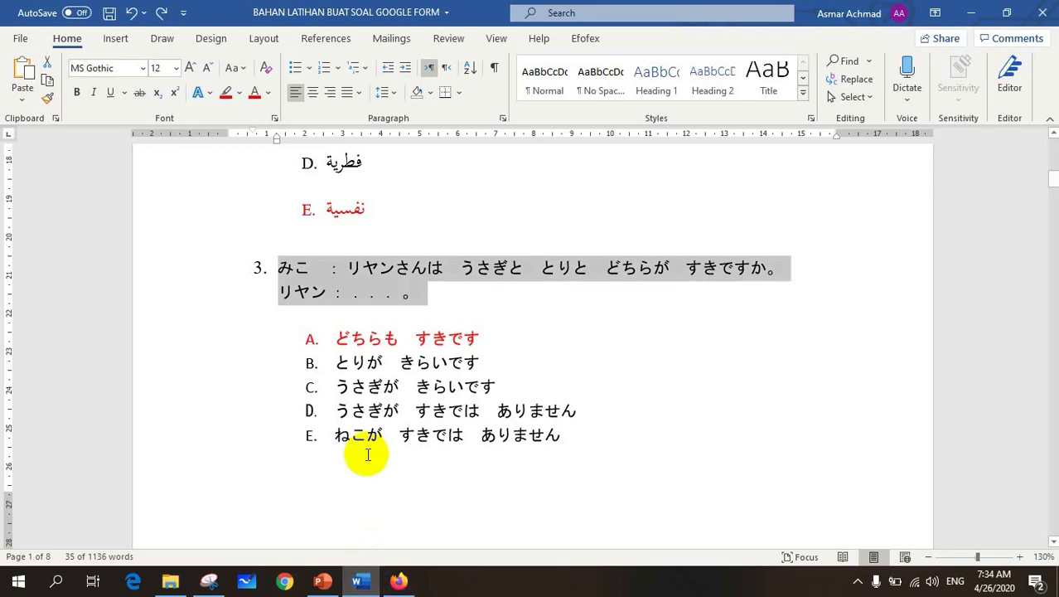
pyautogui.moveTo(203, 342); pyautogui.dragTo(226, 448)
pyautogui.hotkey('ctrl', 'c')
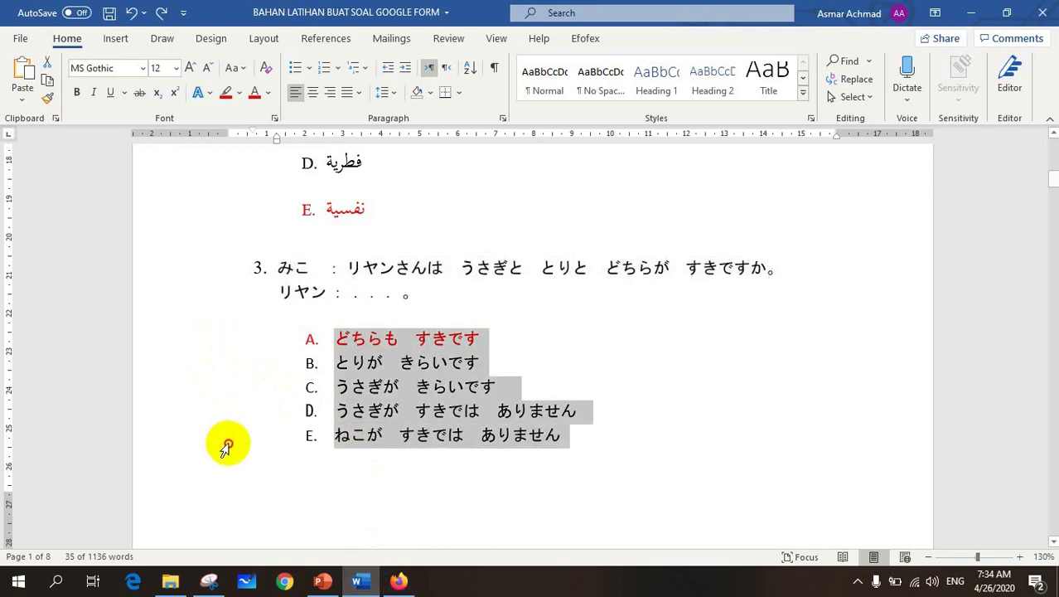
pyautogui.click(324, 67)
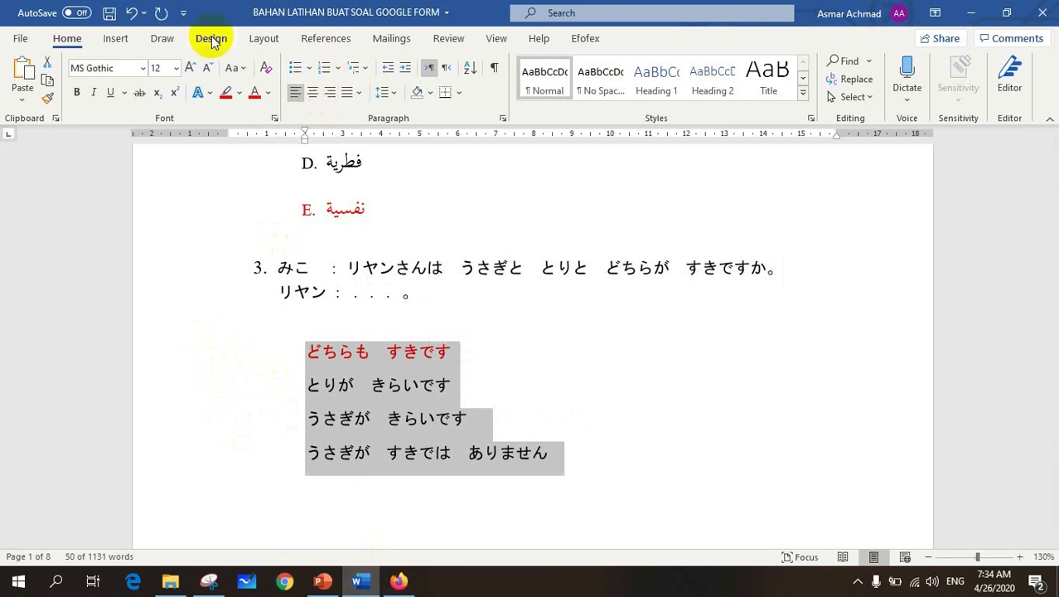
pyautogui.click(131, 13)
pyautogui.click(399, 580)
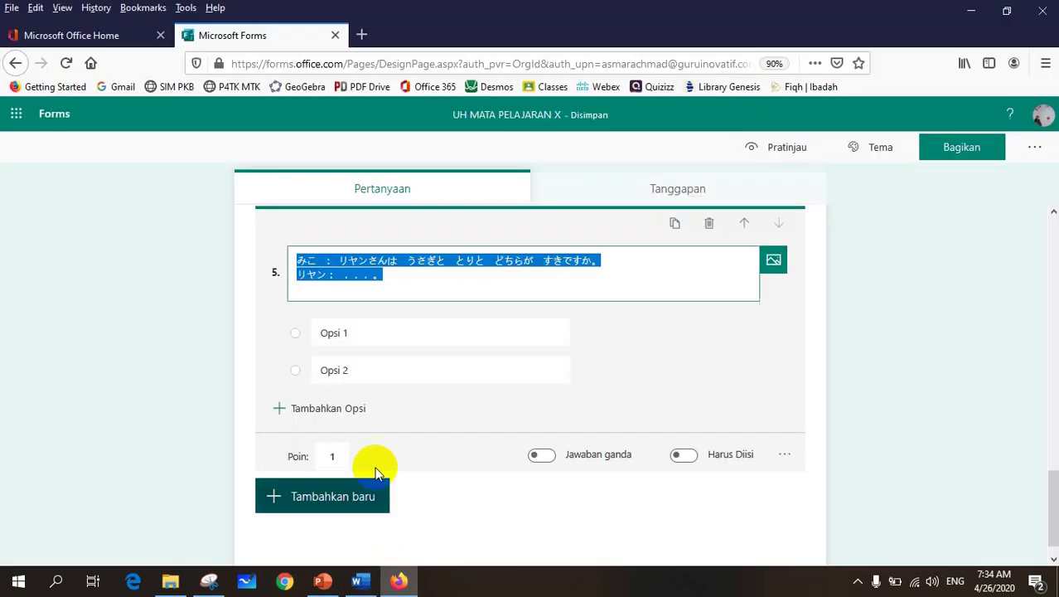
# Delete the spare option of question 5 and paste the five copied Japanese answers into the remaining option.
pyautogui.click(581, 369)
pyautogui.click(421, 343)
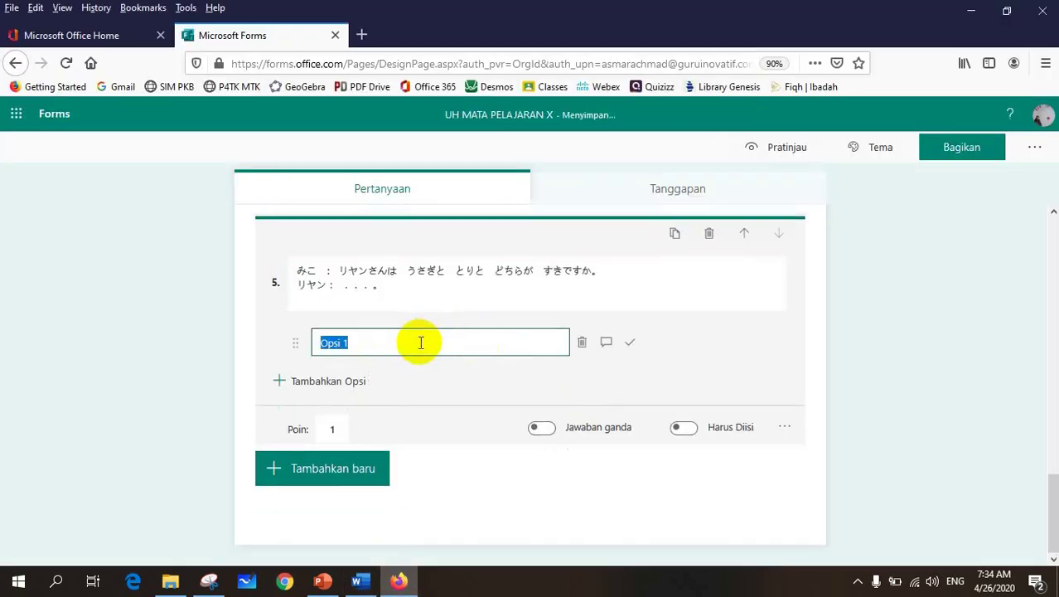
pyautogui.hotkey('ctrl', 'v')
# Check the answer key in the Word document and mark the first option of question 5 as the correct answer.
pyautogui.click(358, 580)
pyautogui.click(398, 580)
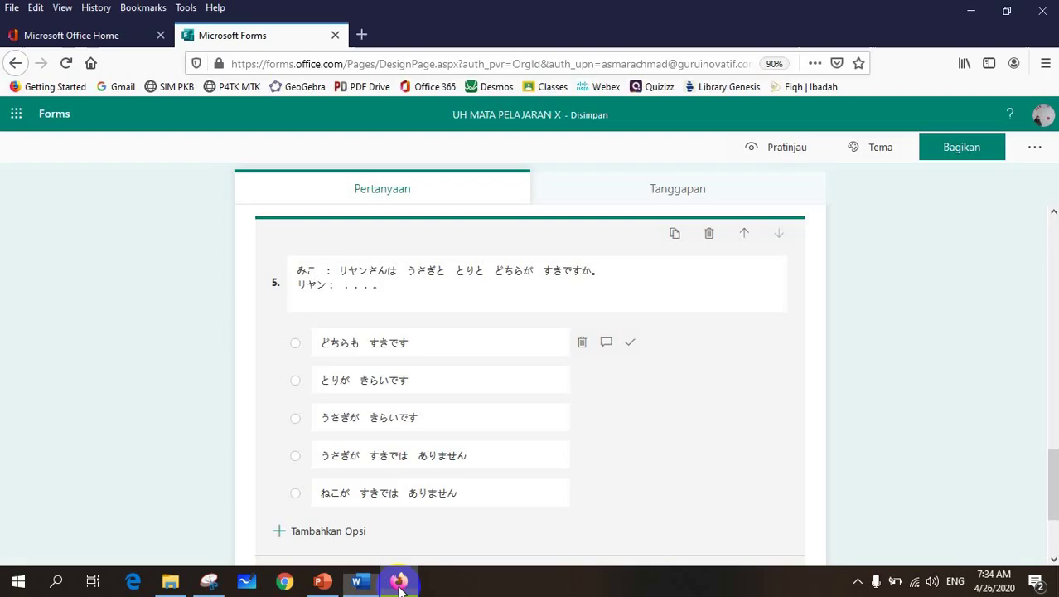
pyautogui.click(630, 342)
pyautogui.scroll(-1, 604, 365)
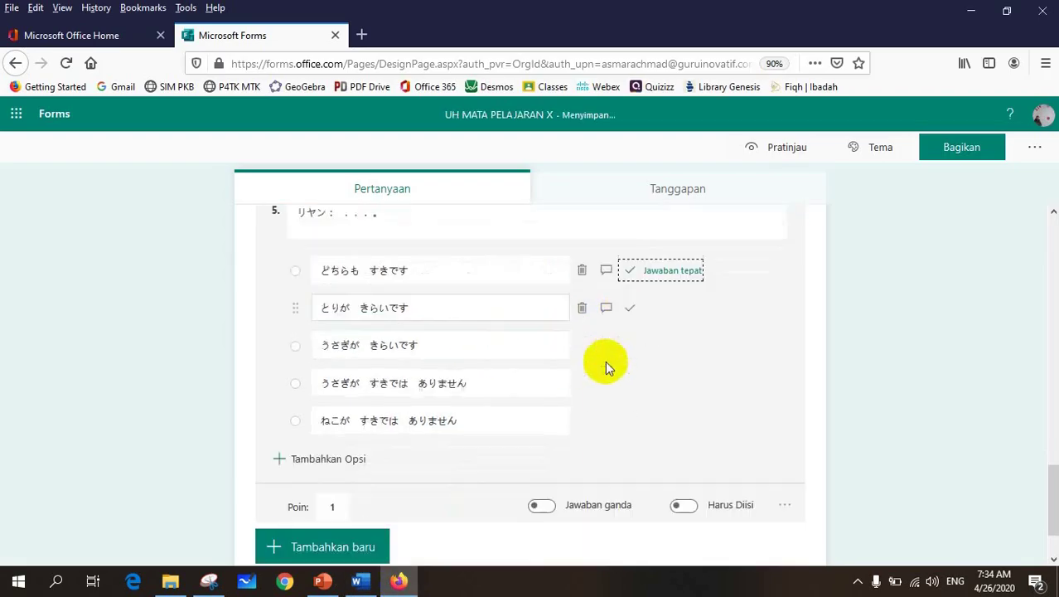
pyautogui.scroll(-1, 539, 425)
pyautogui.scroll(4, 514, 389)
pyautogui.scroll(-1, 447, 381)
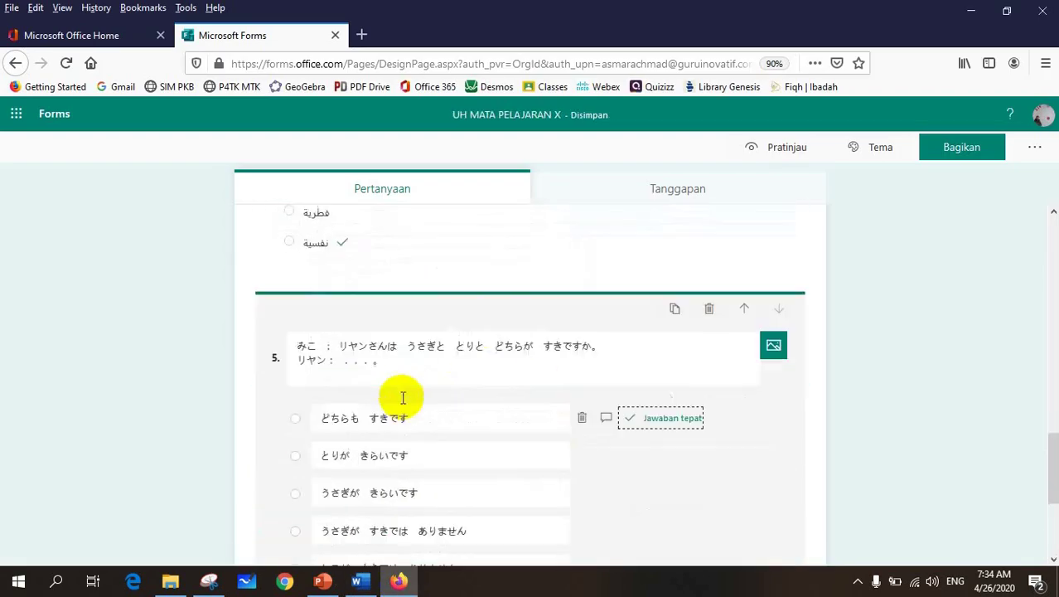
pyautogui.scroll(-3, 402, 398)
# Add a multiple-choice question and fill question 6 with the German passage and prompt of question 4 from the Word document.
pyautogui.click(296, 471)
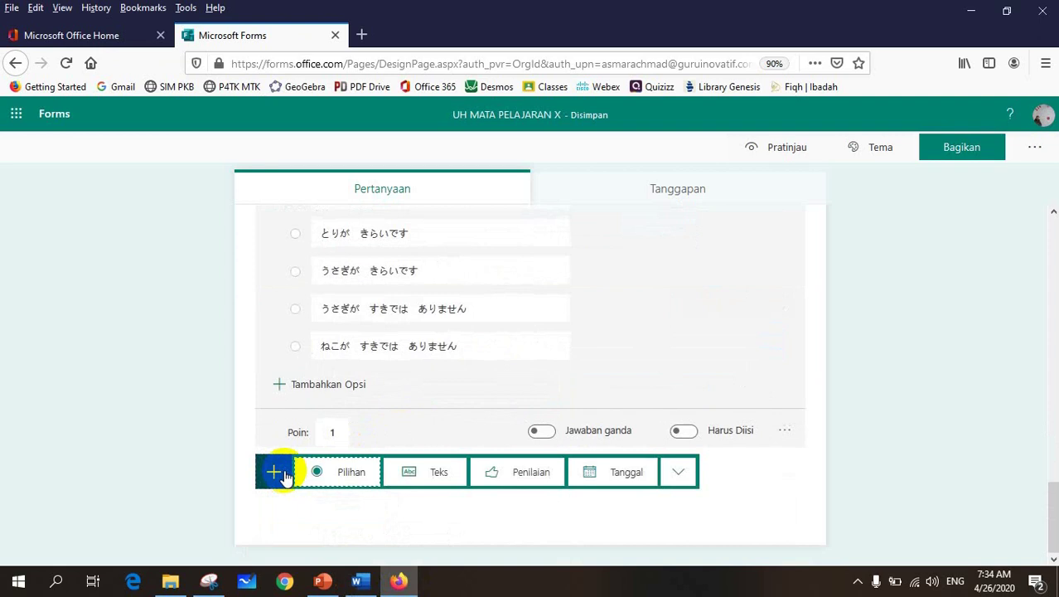
pyautogui.click(327, 471)
pyautogui.click(356, 578)
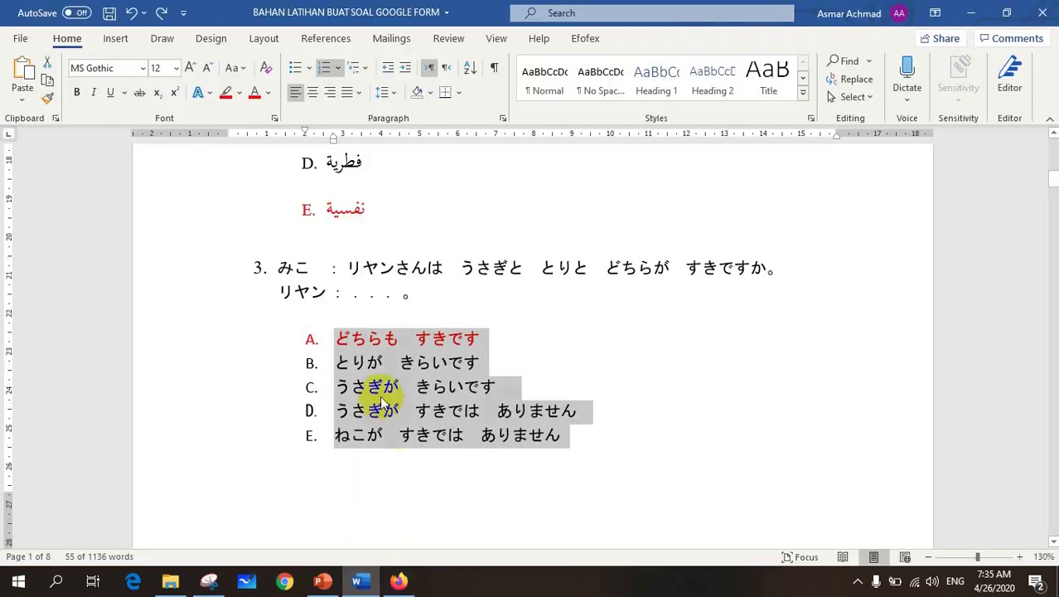
pyautogui.scroll(-8, 354, 398)
pyautogui.moveTo(279, 216); pyautogui.dragTo(396, 303)
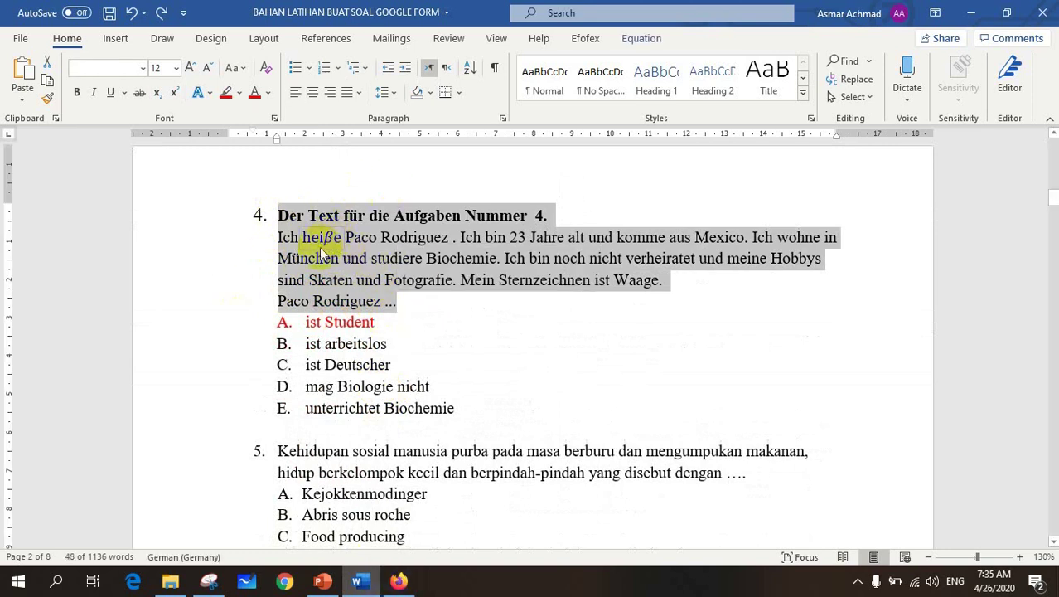
pyautogui.click(398, 581)
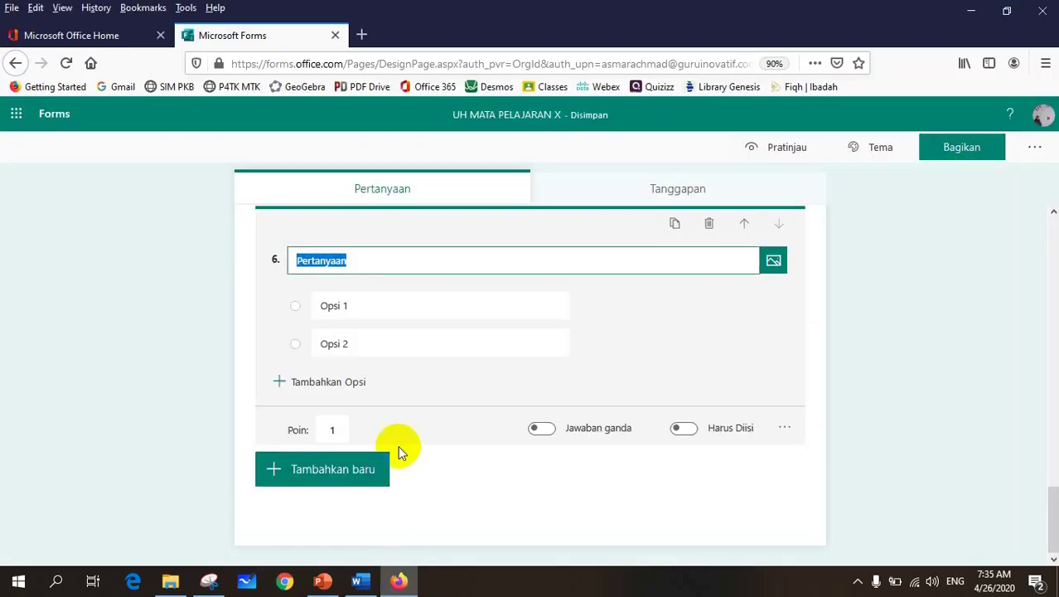
pyautogui.click(363, 585)
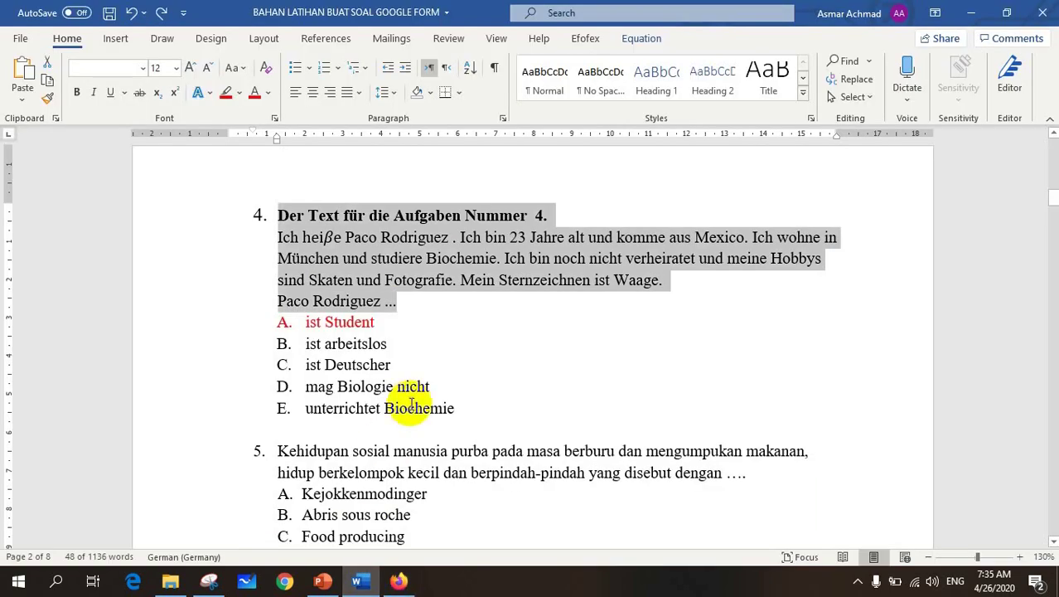
pyautogui.click(399, 581)
pyautogui.write('Der Text für die Aufgaben Nummer  4. Ich heiße Paco Rodriguez . Ich bin 23 Jahre alt und komme aus Mexico. Ich wohne in München und studiere Biochemie. Ich bin noch nicht verheiratet und meine Hobbys sind Skaten und Fotografie. Mein Sternzeichnen ist Waage. Paco Rodriguez ...')
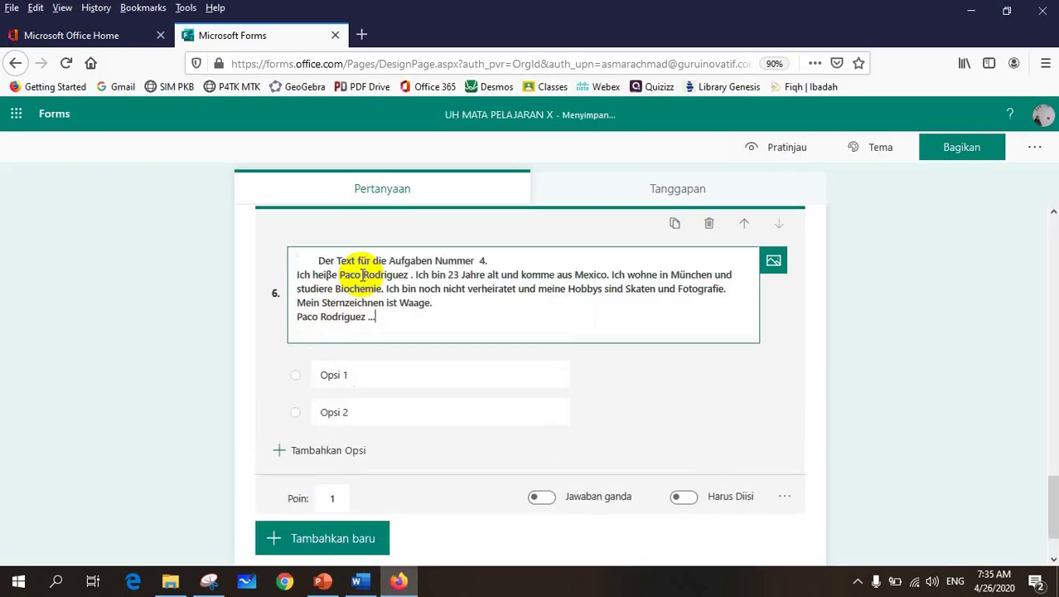
# Remove the leading indent and the trailing blank line from question 6's text.
pyautogui.tripleClick(315, 260)
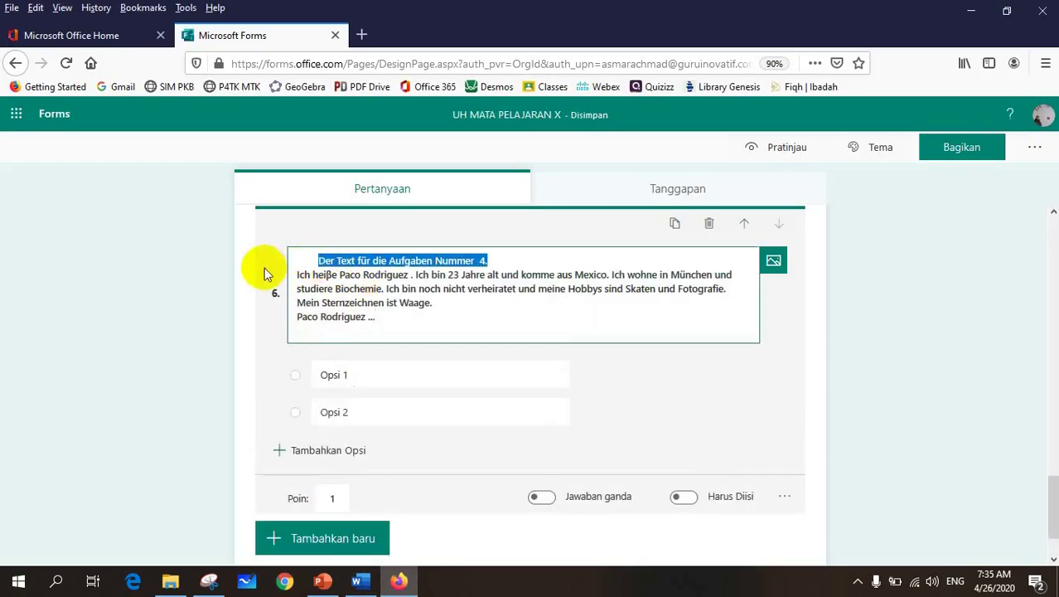
pyautogui.press('Left')
pyautogui.press('Delete')
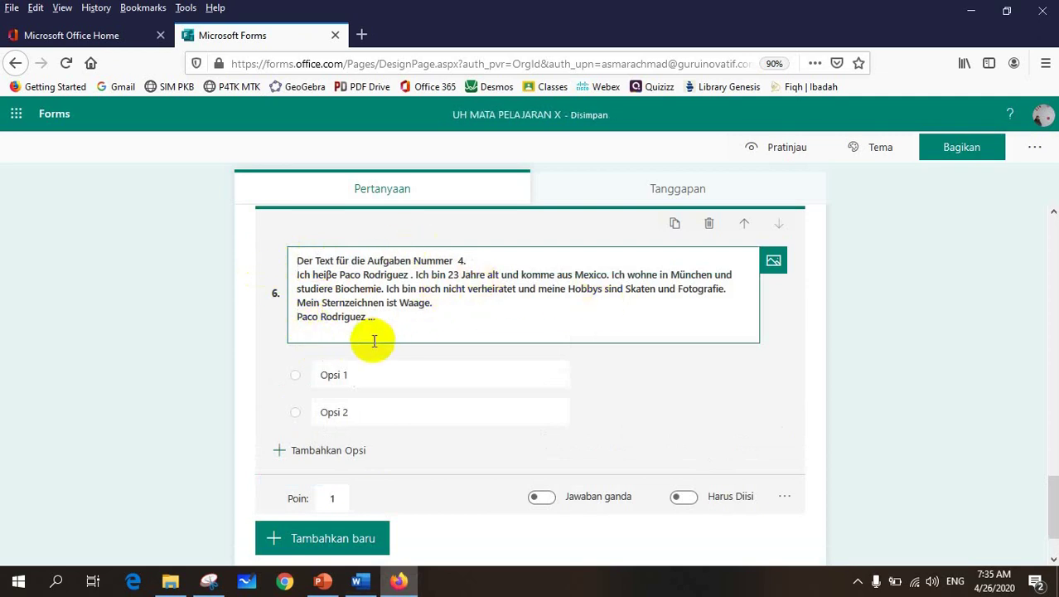
pyautogui.press('BackSpace')
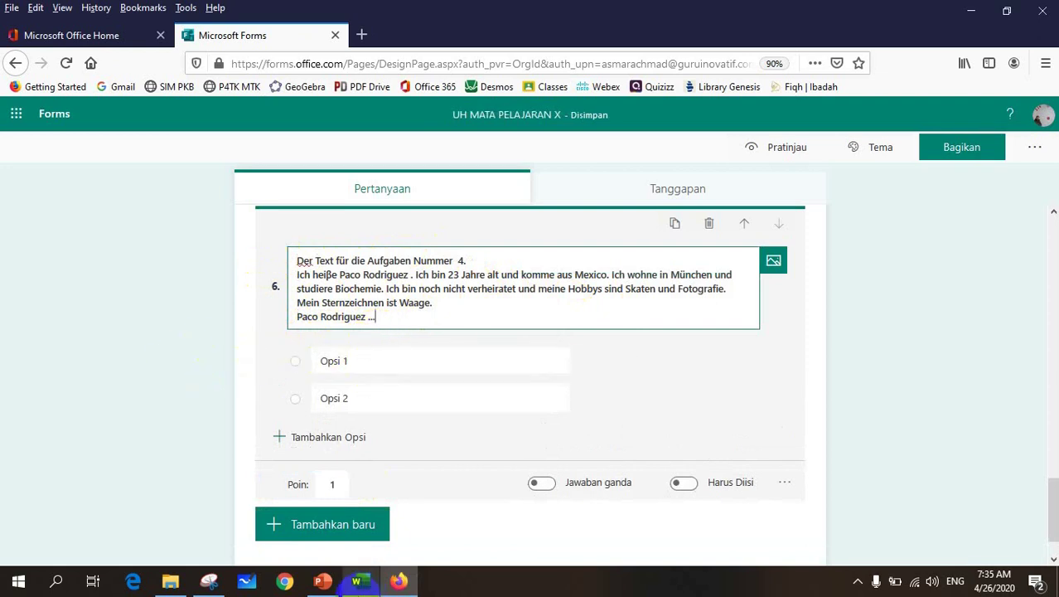
# In the Word document, copy question 4's five German answers without their A–E lettering and restore the lettering.
pyautogui.click(357, 581)
pyautogui.moveTo(214, 319); pyautogui.dragTo(219, 407)
pyautogui.hotkey('ctrl', 'c')
pyautogui.click(324, 68)
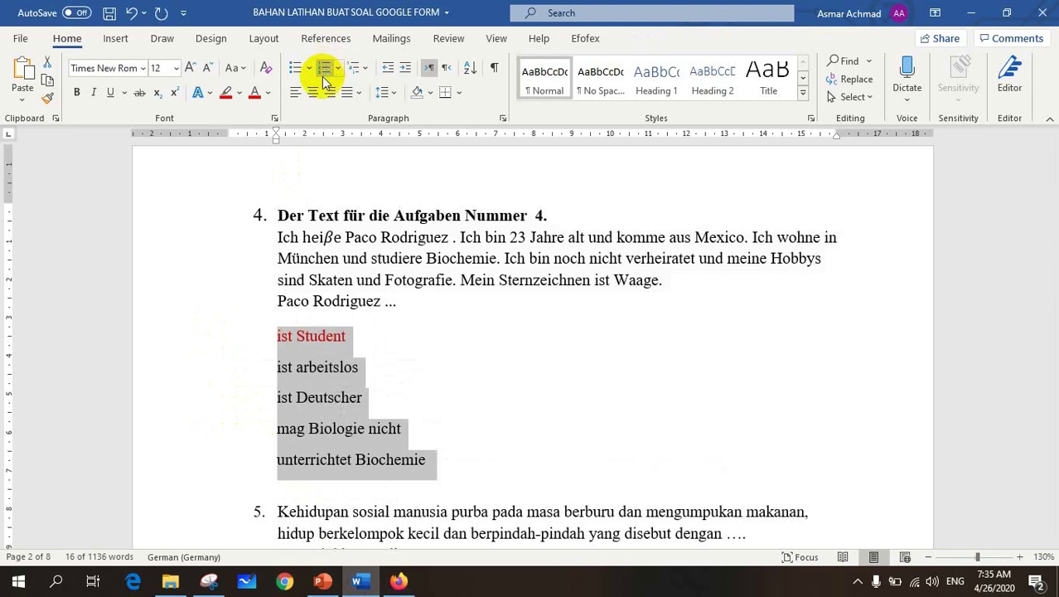
pyautogui.click(132, 13)
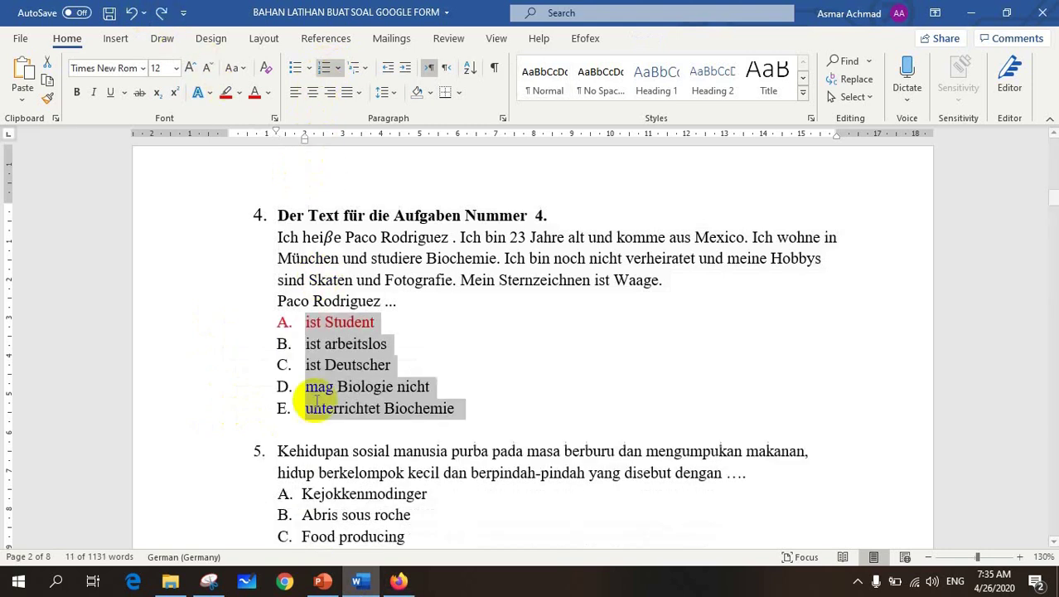
# Return to the form and paste the five German answers into question 6's first option.
pyautogui.click(399, 581)
pyautogui.click(366, 359)
pyautogui.hotkey('ctrl', 'v')
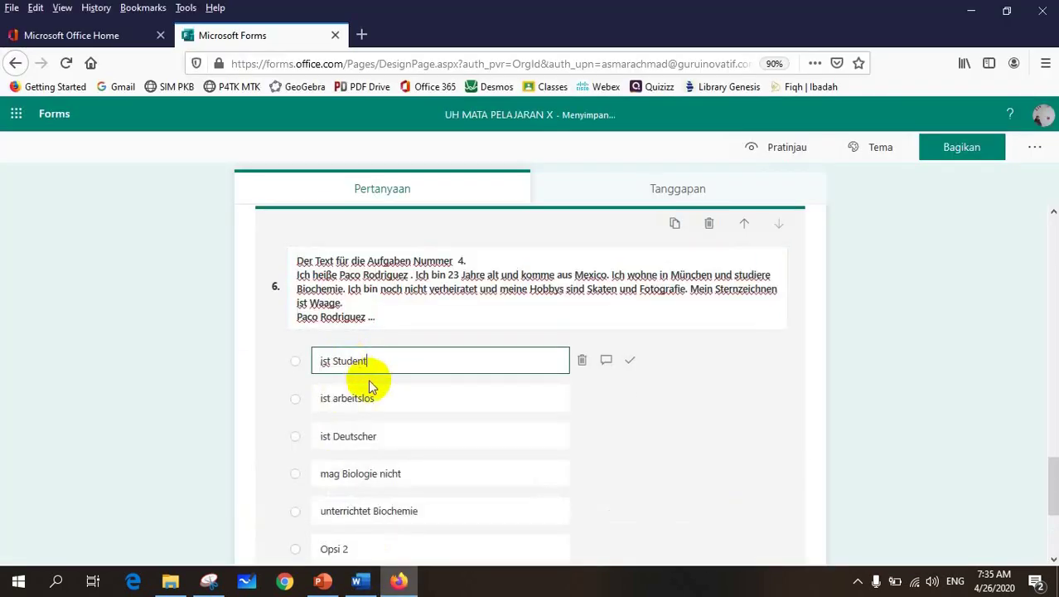
# Mark "ist Student" as the correct answer of question 6 and delete the leftover "Opsi 2".
pyautogui.click(633, 362)
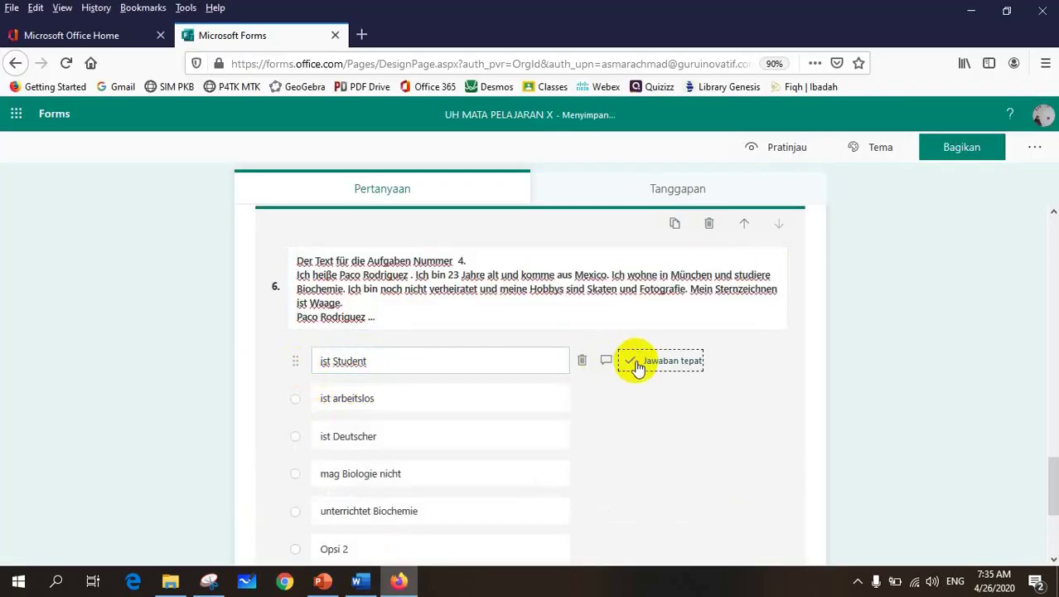
pyautogui.scroll(-2, 539, 414)
pyautogui.click(581, 389)
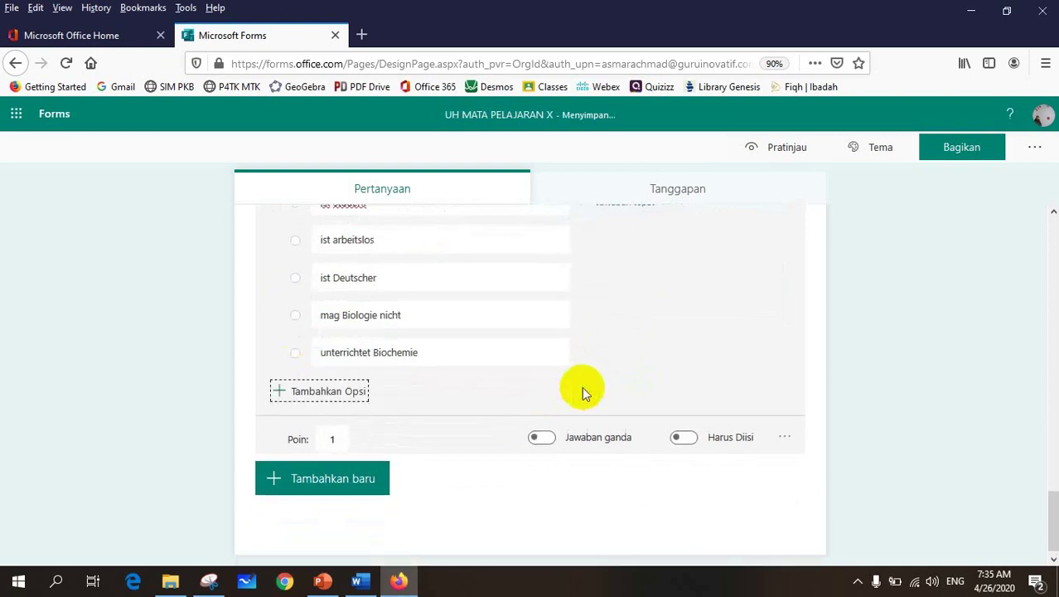
# Add a multiple-choice question 7 with the "Kehidupan sosial manusia purba" text from Word question 5, without its leading "5.".
pyautogui.click(313, 489)
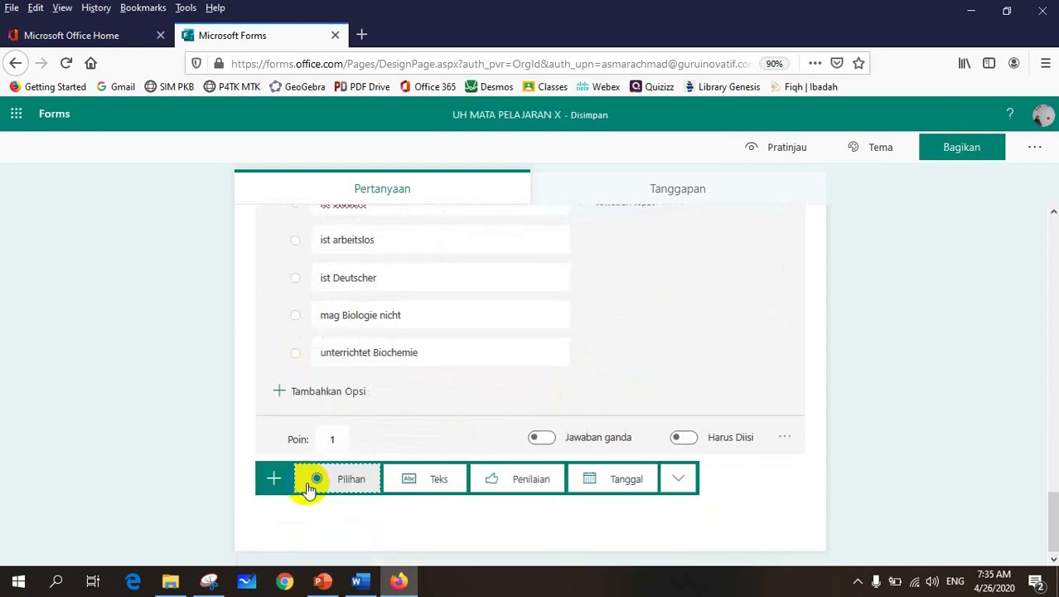
pyautogui.click(319, 481)
pyautogui.click(360, 577)
pyautogui.scroll(-5, 515, 319)
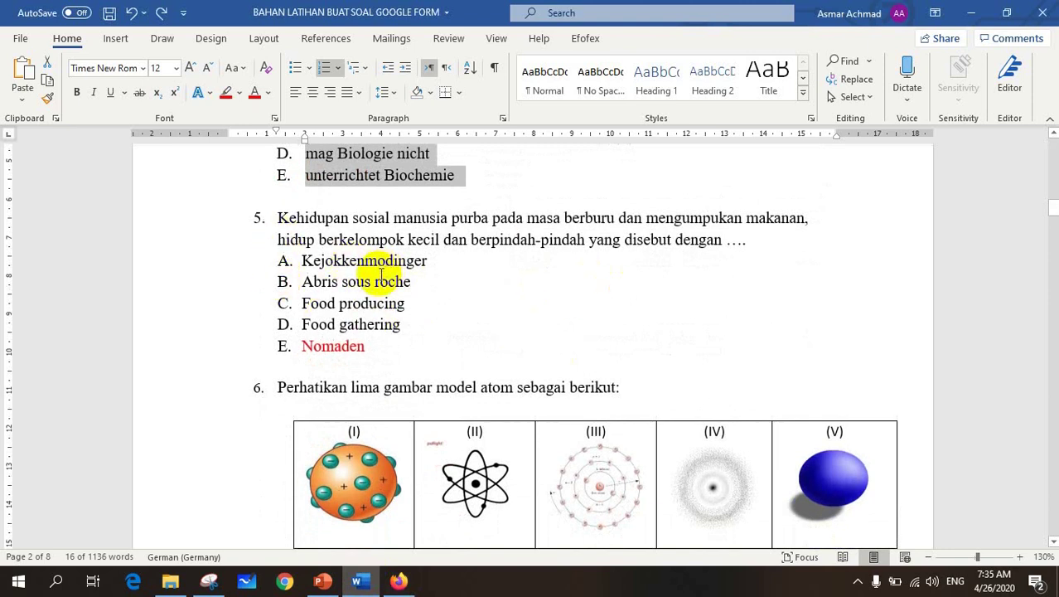
pyautogui.moveTo(278, 218); pyautogui.dragTo(756, 238)
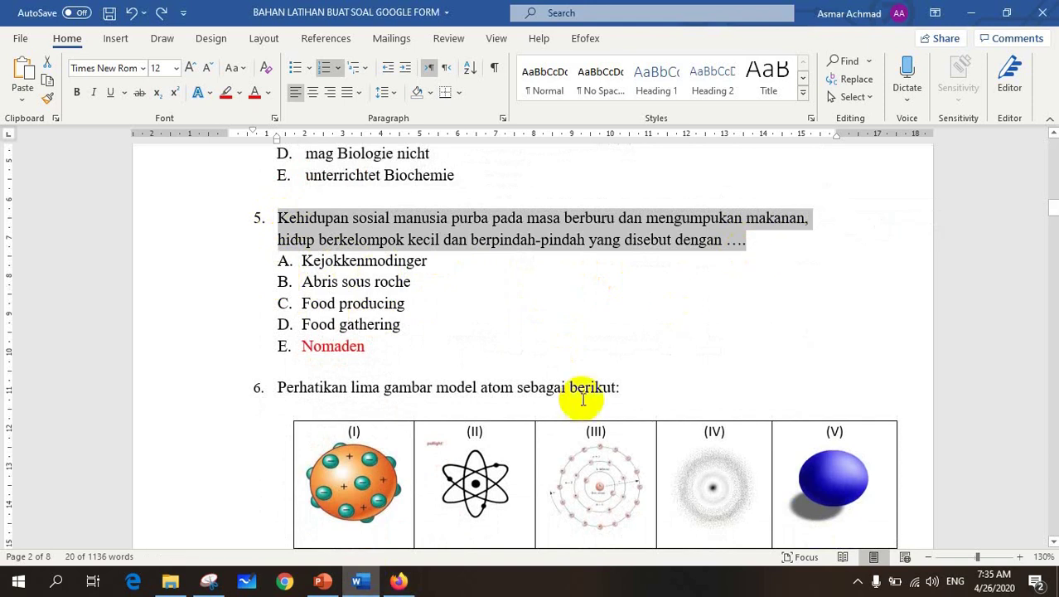
pyautogui.click(398, 580)
pyautogui.write('5.\tKehidupan sosial manusia purba pada masa berburu dan mengumpukan makanan, hidup berkelompok kecil dan berpindah-pindah yang disebut dengan ….')
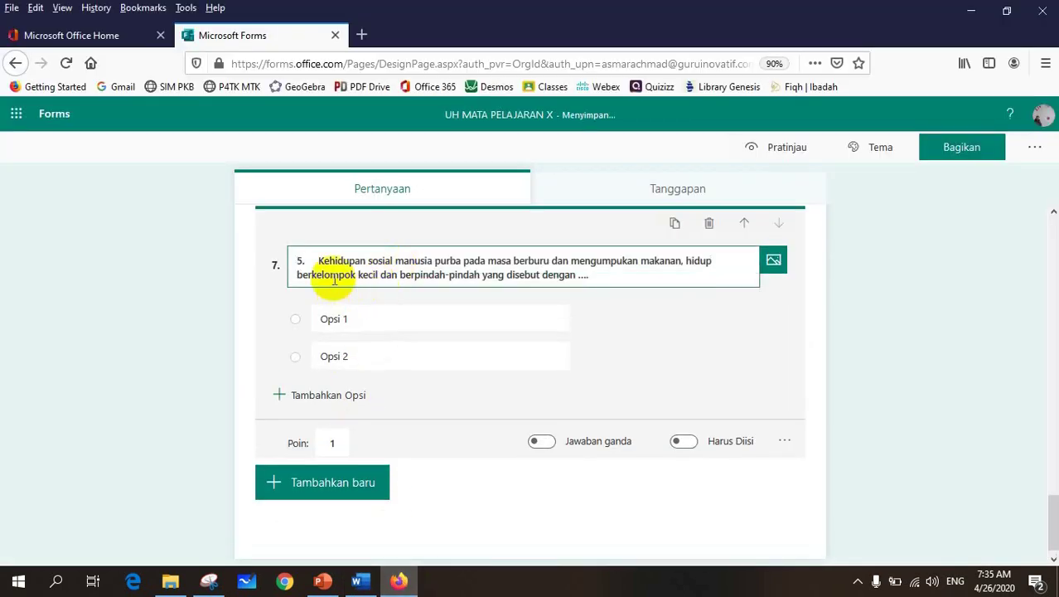
pyautogui.moveTo(319, 263); pyautogui.dragTo(276, 265)
pyautogui.press('BackSpace')
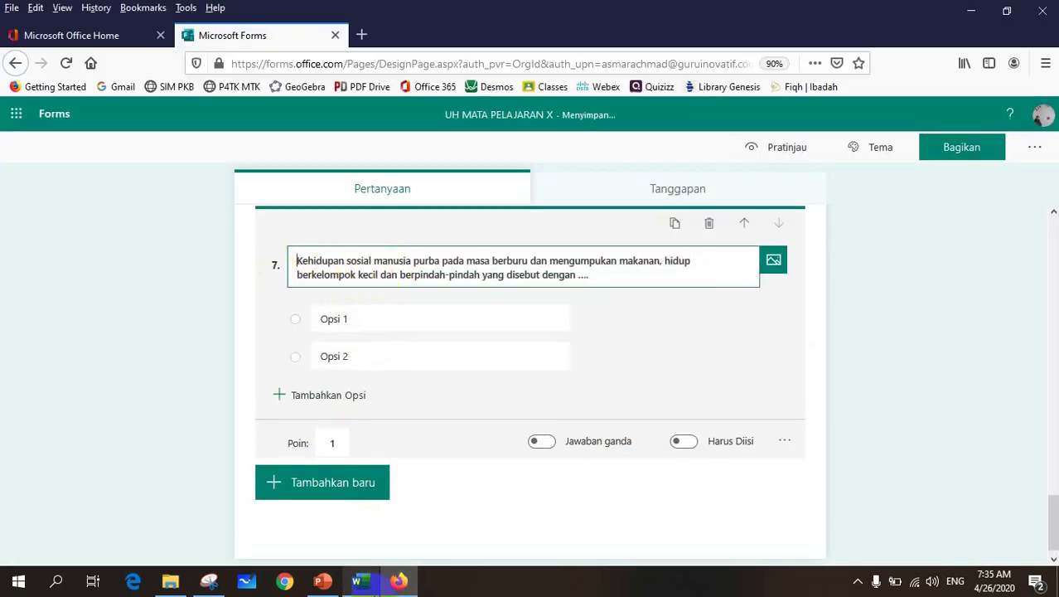
# In the Word document, copy question 5's five answers without their A–E lettering, restore the lettering and return to the form.
pyautogui.click(357, 581)
pyautogui.moveTo(221, 267); pyautogui.dragTo(217, 343)
pyautogui.hotkey('ctrl', 'c')
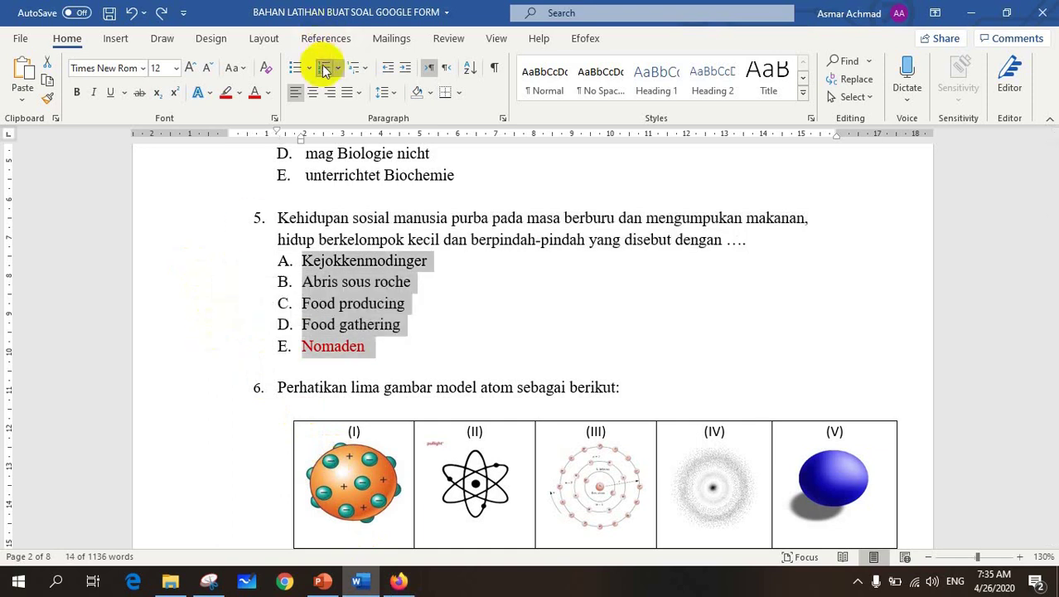
pyautogui.click(323, 69)
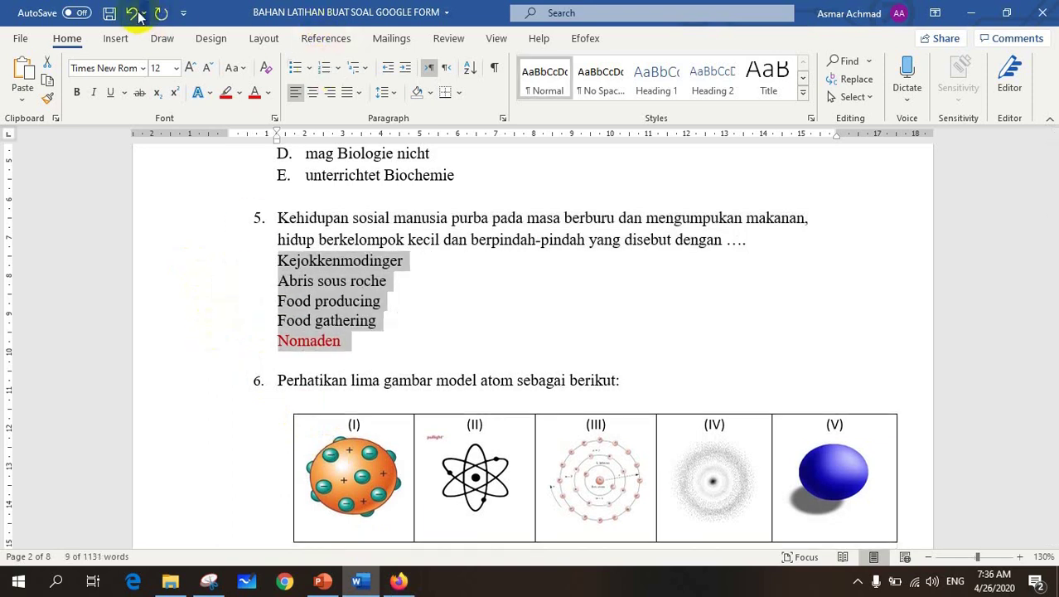
pyautogui.click(399, 581)
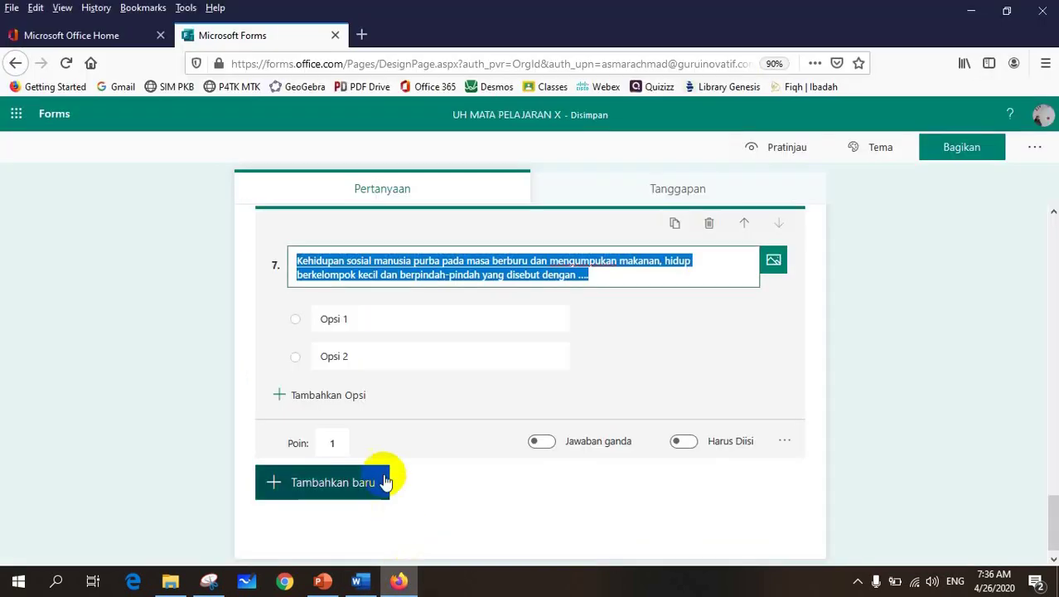
# Delete the spare option of question 7 and paste the five answers from Kejokkenmodinger to Nomaden.
pyautogui.click(584, 358)
pyautogui.click(433, 347)
pyautogui.hotkey('ctrl', 'v')
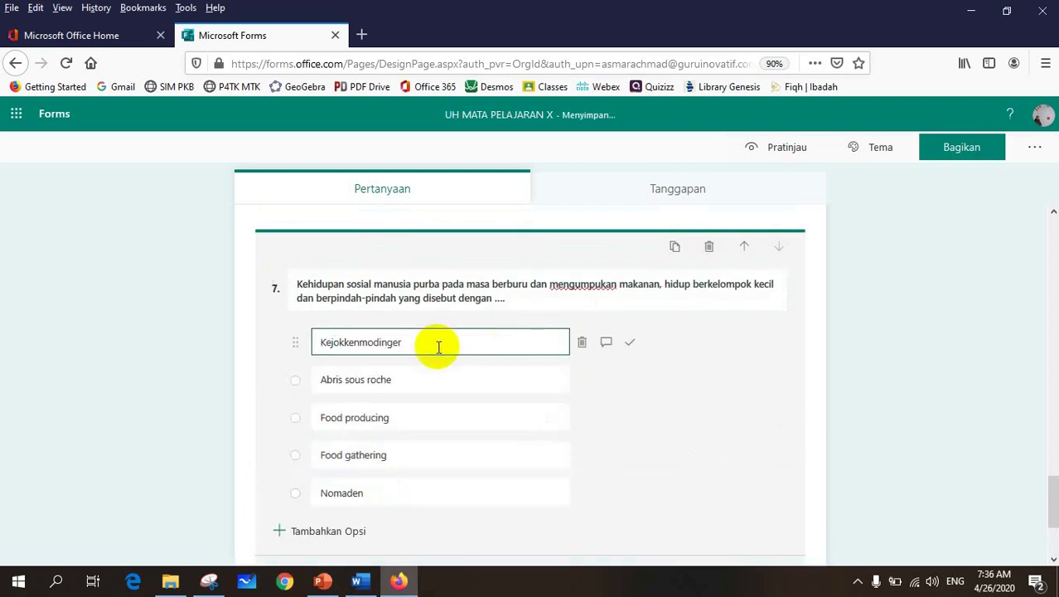
# Mark "Nomaden" as the correct answer of question 7 and open the question-type choices for a new question.
pyautogui.click(630, 492)
pyautogui.scroll(-3, 601, 497)
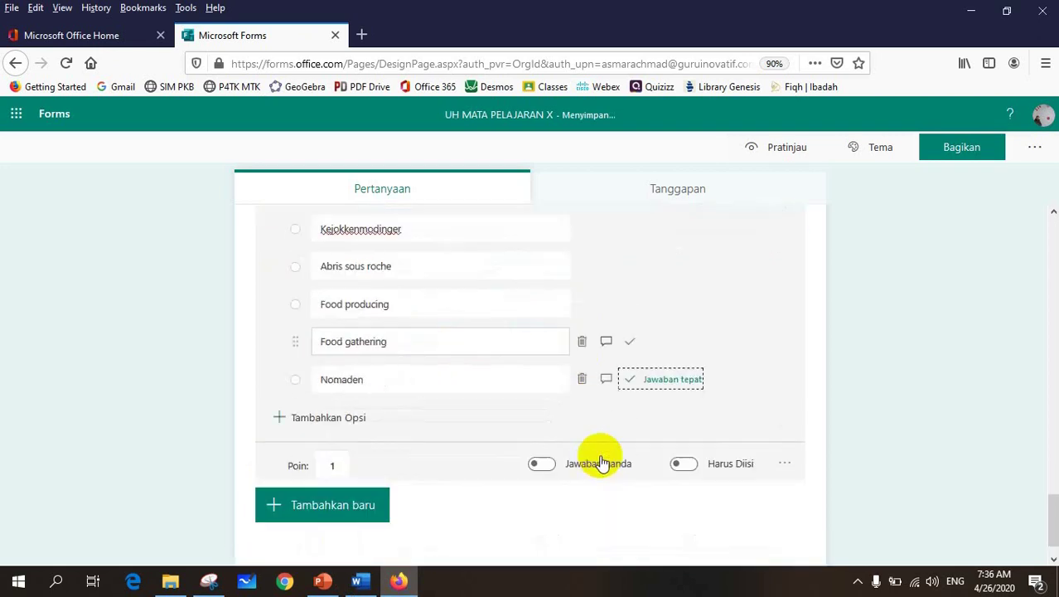
pyautogui.click(320, 470)
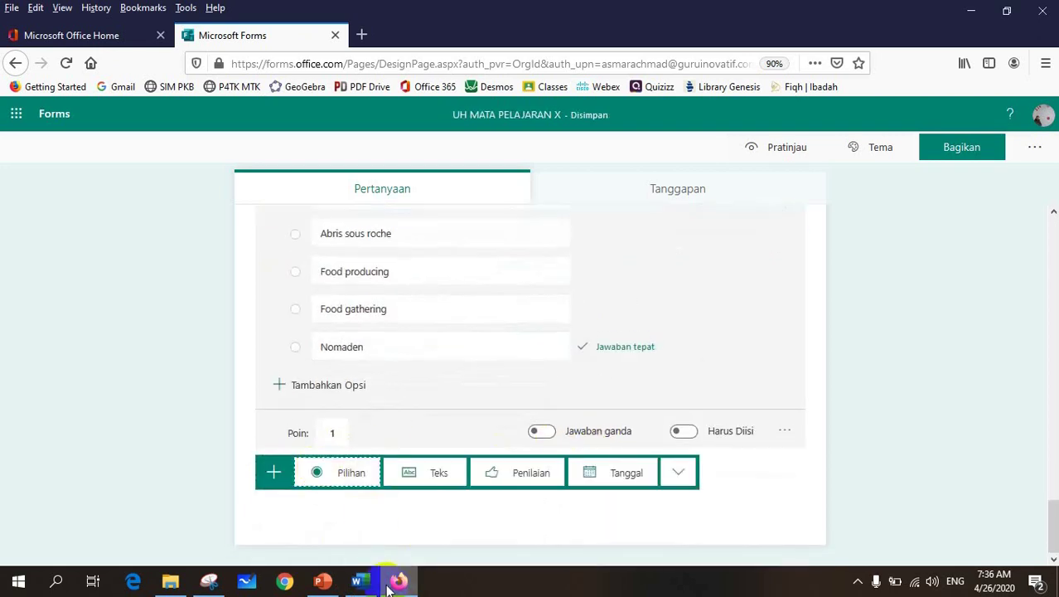
# Switch to the Word document and examine question 6 with its table of five atom model pictures.
pyautogui.click(358, 581)
pyautogui.scroll(-3, 530, 364)
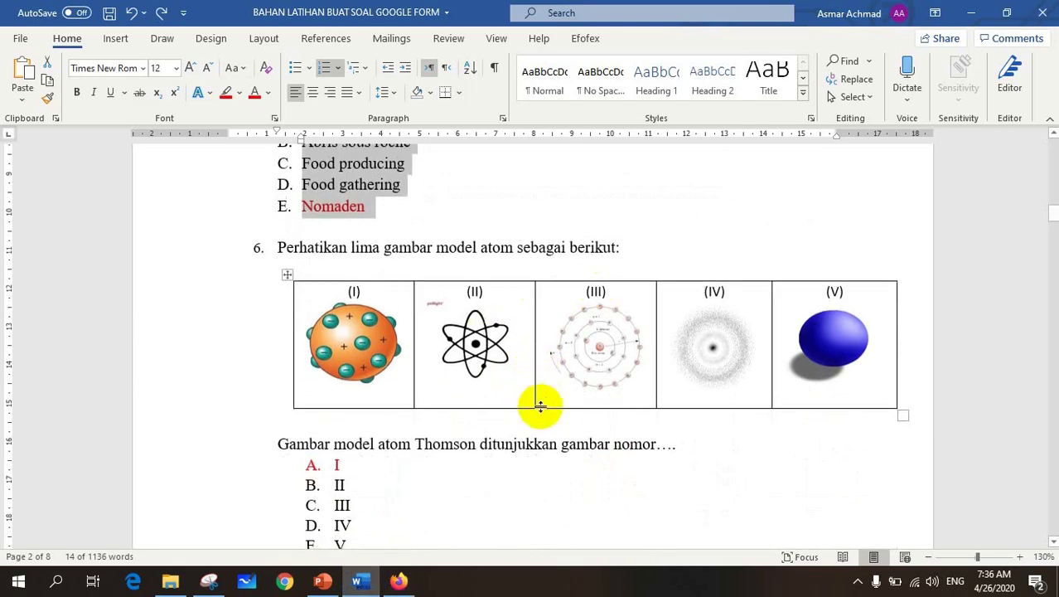
pyautogui.click(535, 443)
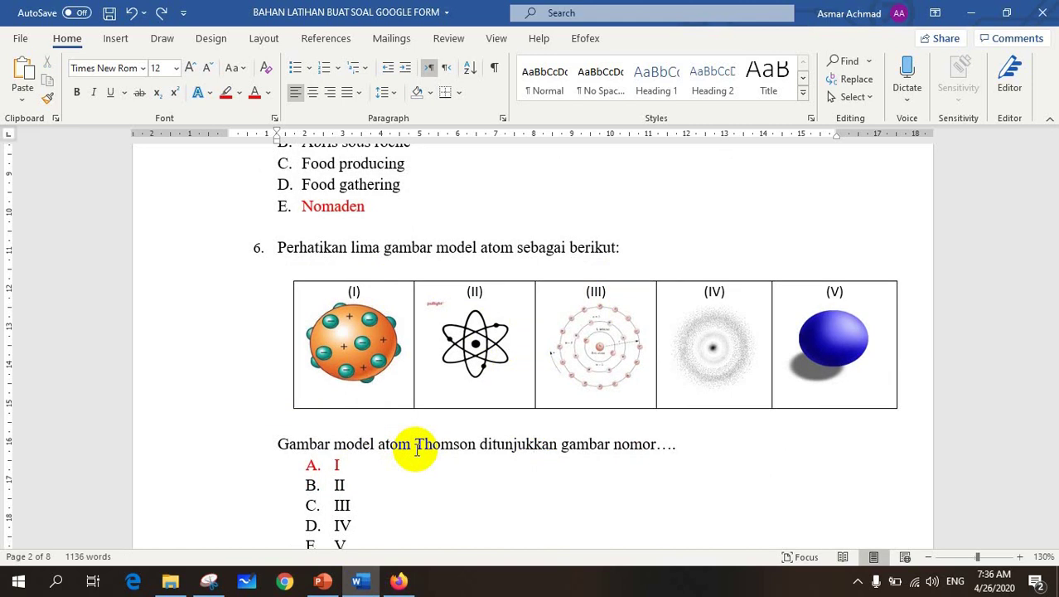
# Bring up the Snipping Tool and minimize it, look it up in Windows search with "SNIP" and dismiss the search.
pyautogui.click(208, 582)
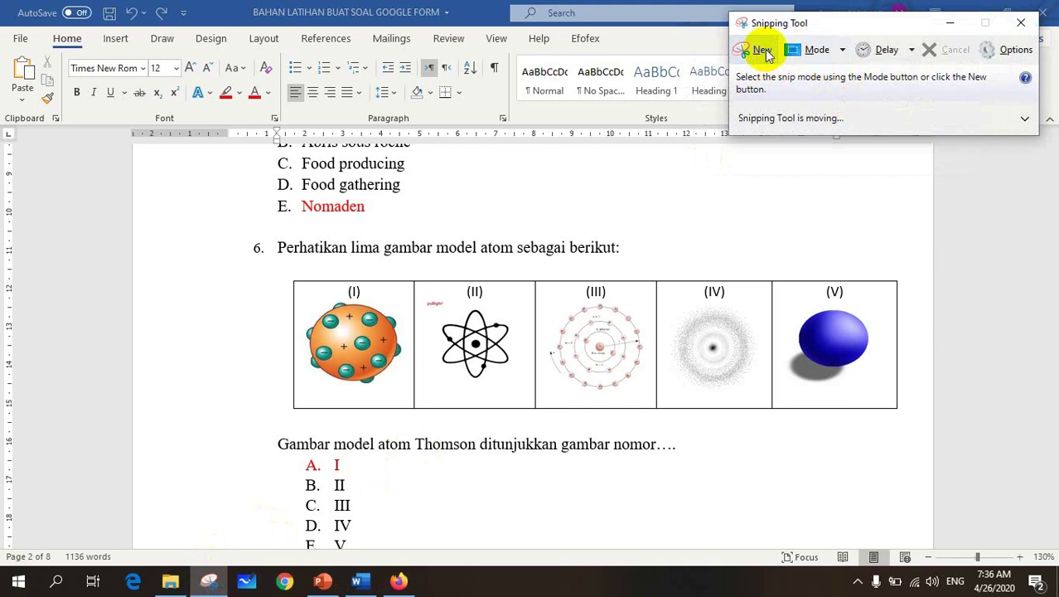
pyautogui.click(949, 23)
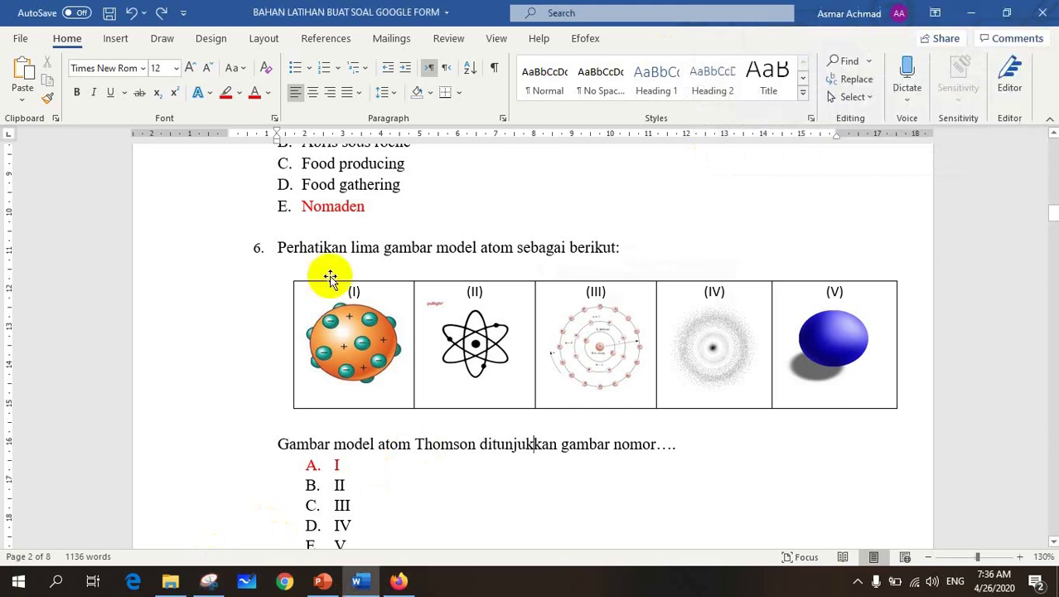
pyautogui.click(56, 580)
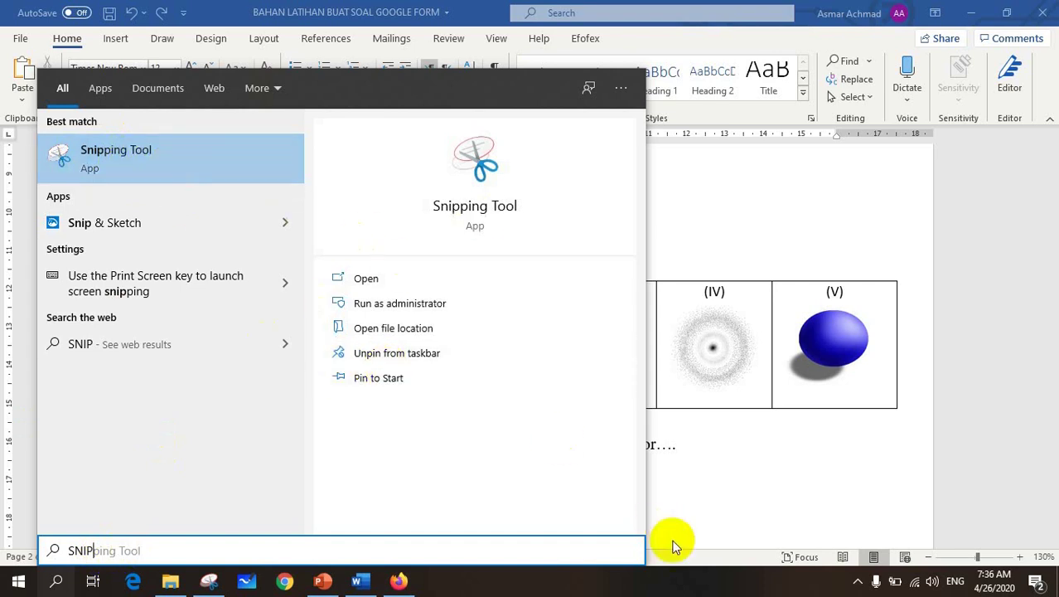
pyautogui.click(710, 516)
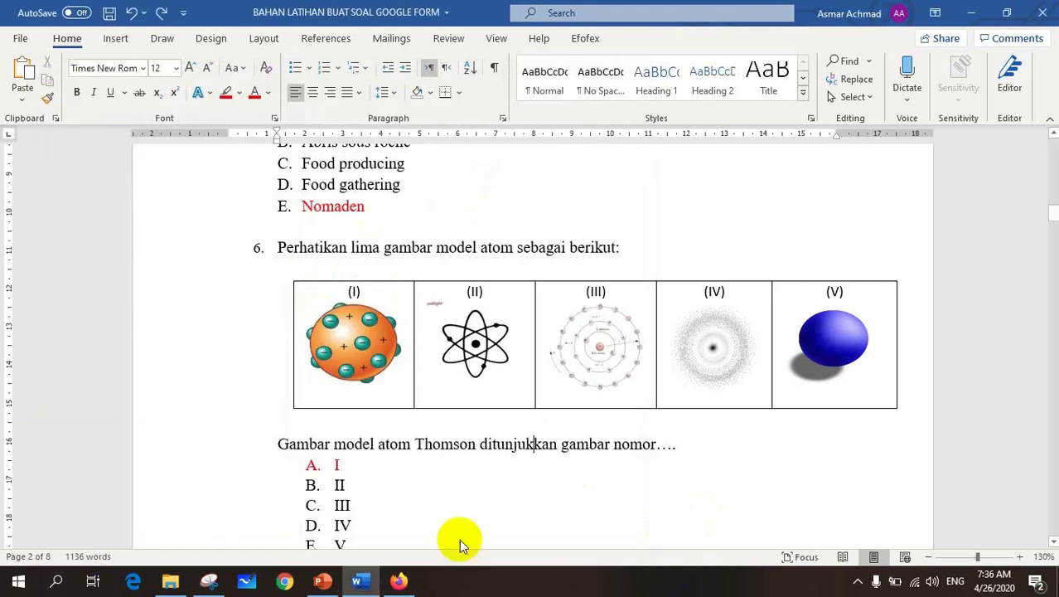
# Capture the table of five atom model pictures in question 6 as a rectangular snip with the Snipping Tool.
pyautogui.click(209, 582)
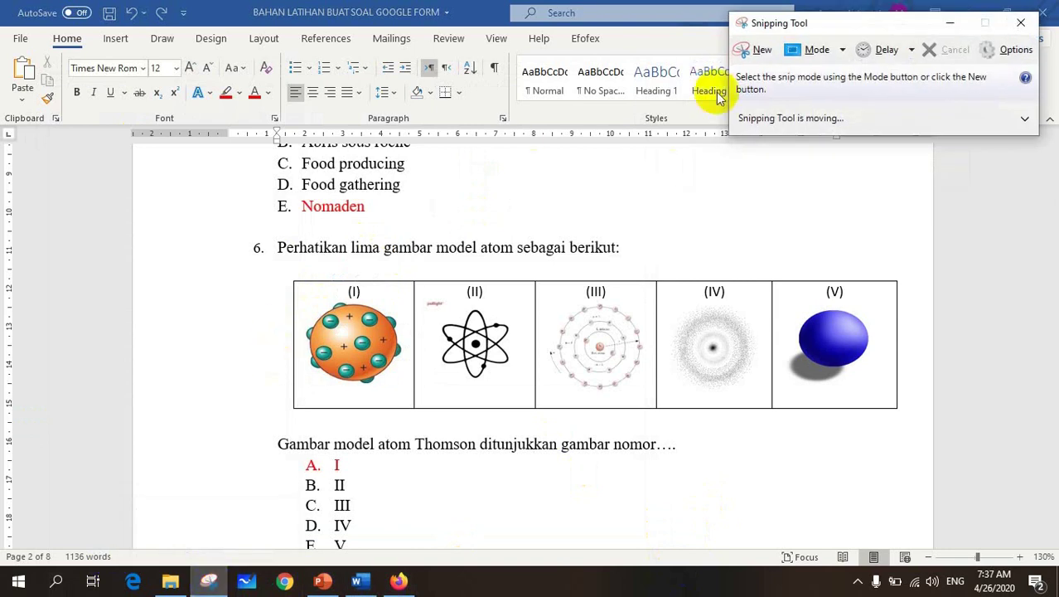
pyautogui.click(760, 55)
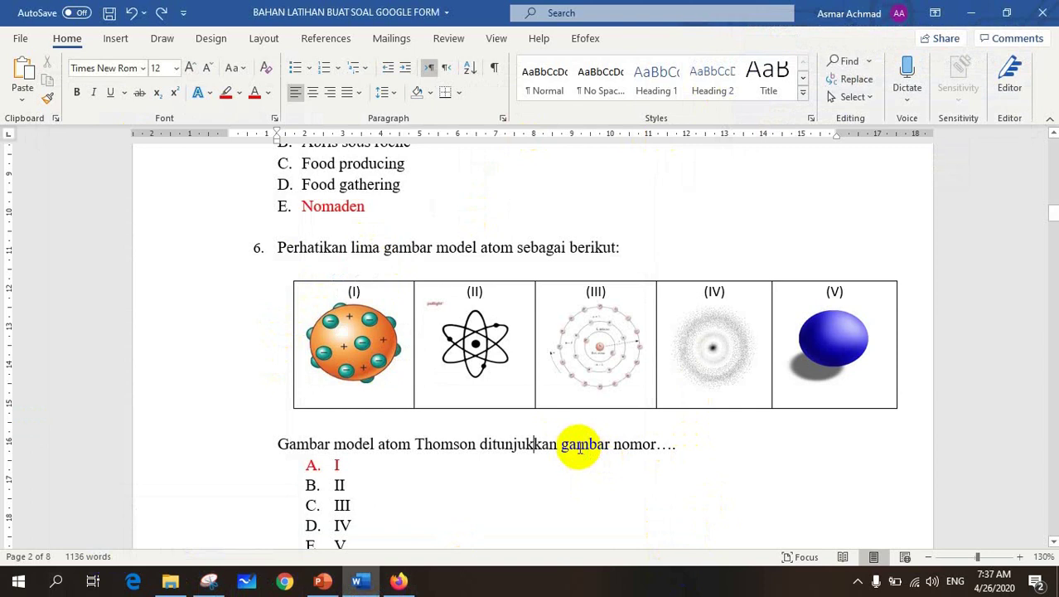
pyautogui.keyDown('ctrl'); pyautogui.scroll(-3, 572, 447); pyautogui.keyUp('ctrl')
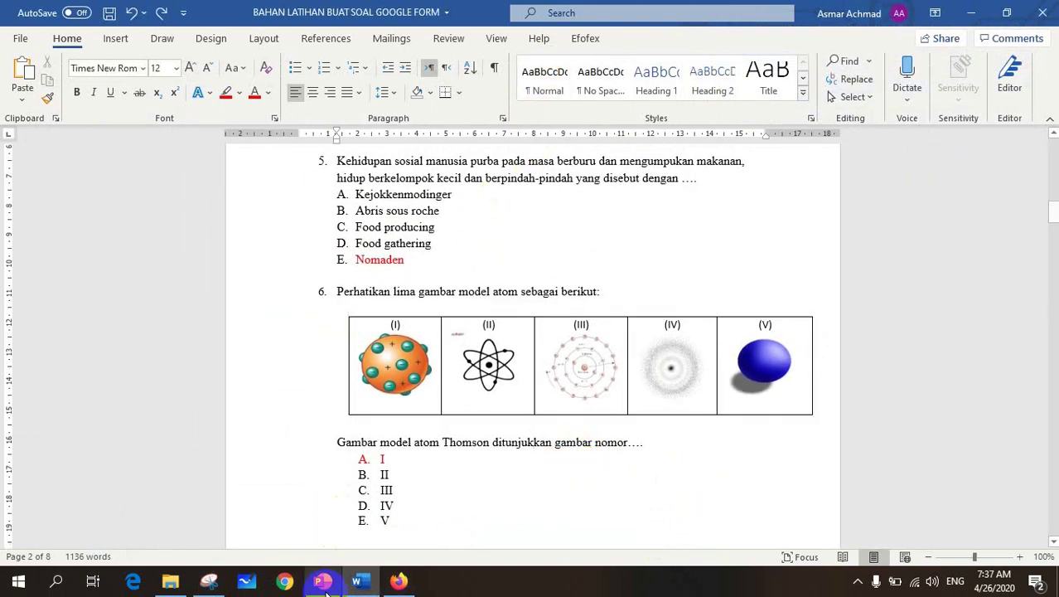
pyautogui.click(242, 582)
pyautogui.click(754, 51)
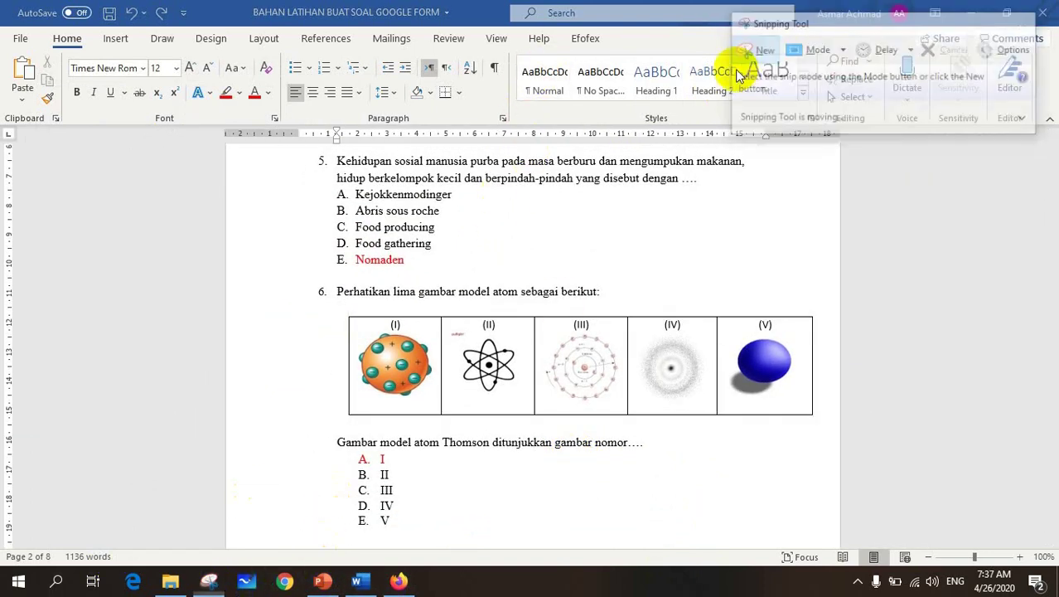
pyautogui.moveTo(345, 313); pyautogui.dragTo(816, 417)
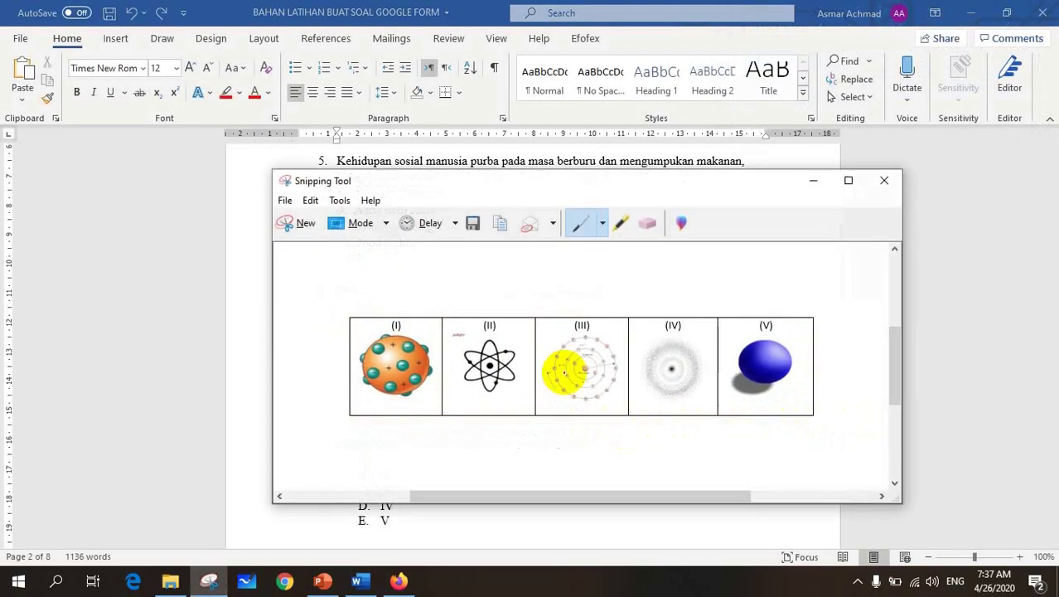
# Save the snip as the PNG file "S6" in the GBR_SOAL folder under Pictures and minimize the Snipping Tool.
pyautogui.click(471, 222)
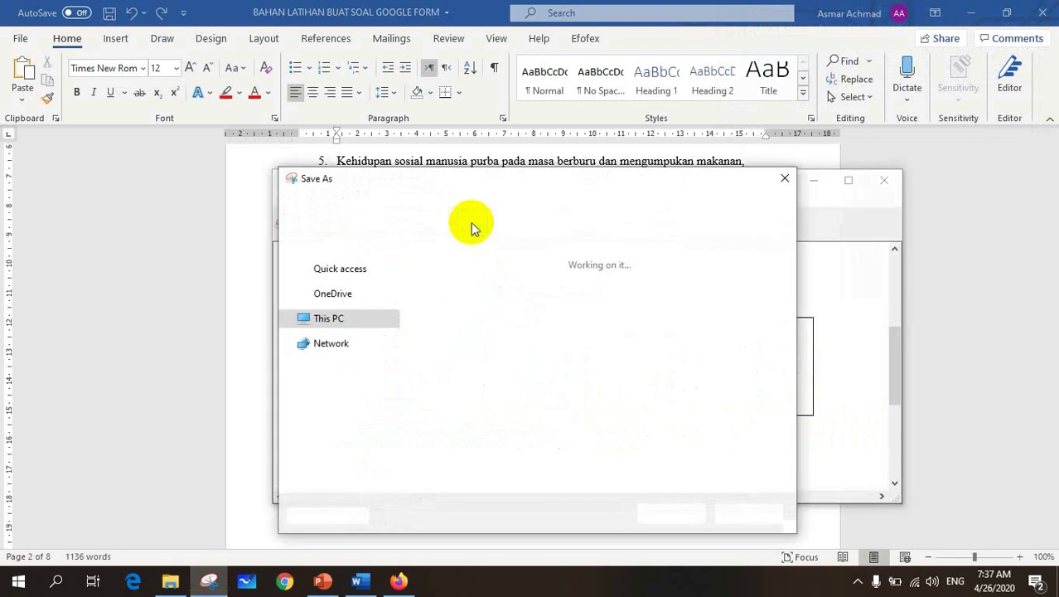
pyautogui.moveTo(386, 186); pyautogui.dragTo(259, 138)
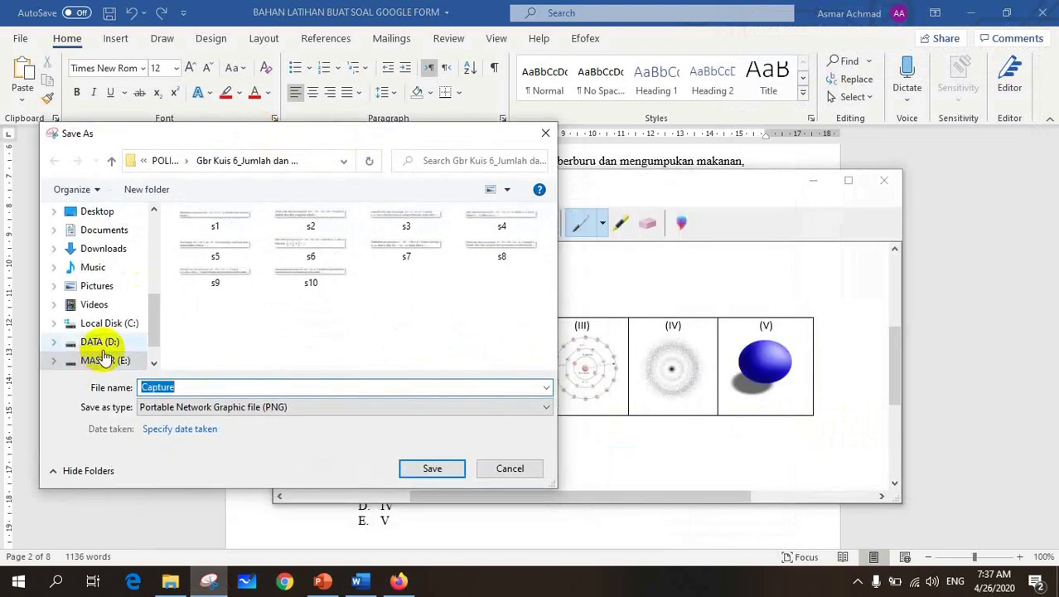
pyautogui.click(101, 285)
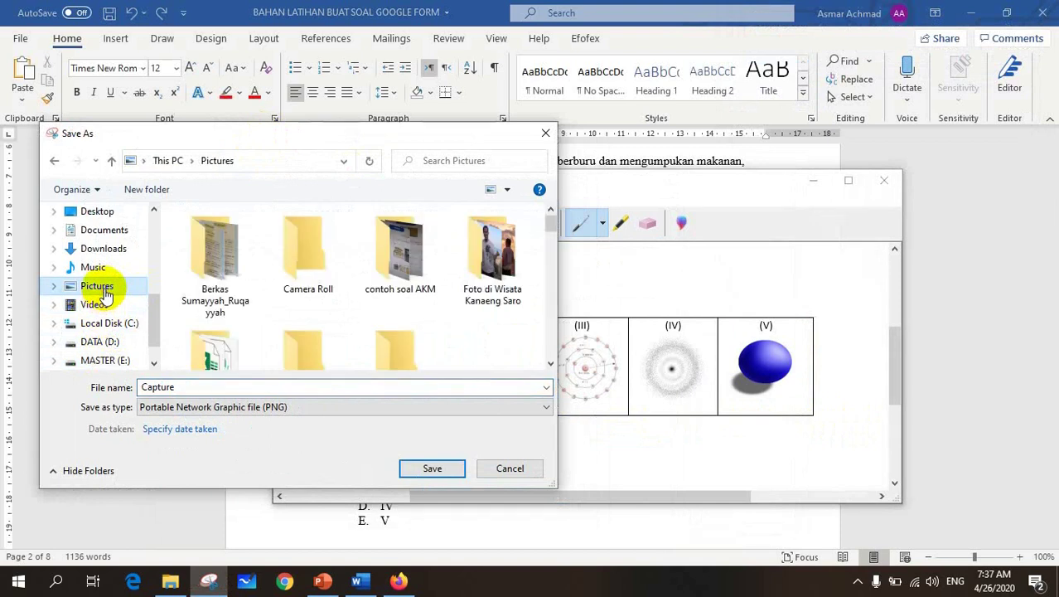
pyautogui.scroll(-1, 448, 256)
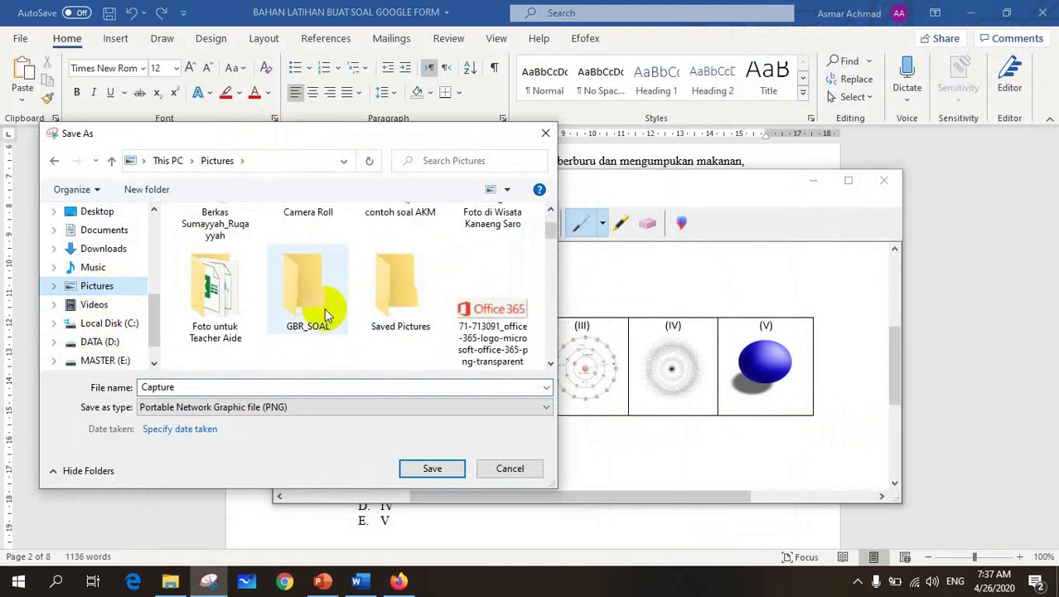
pyautogui.click(295, 296)
pyautogui.doubleClick(294, 296)
pyautogui.click(201, 387)
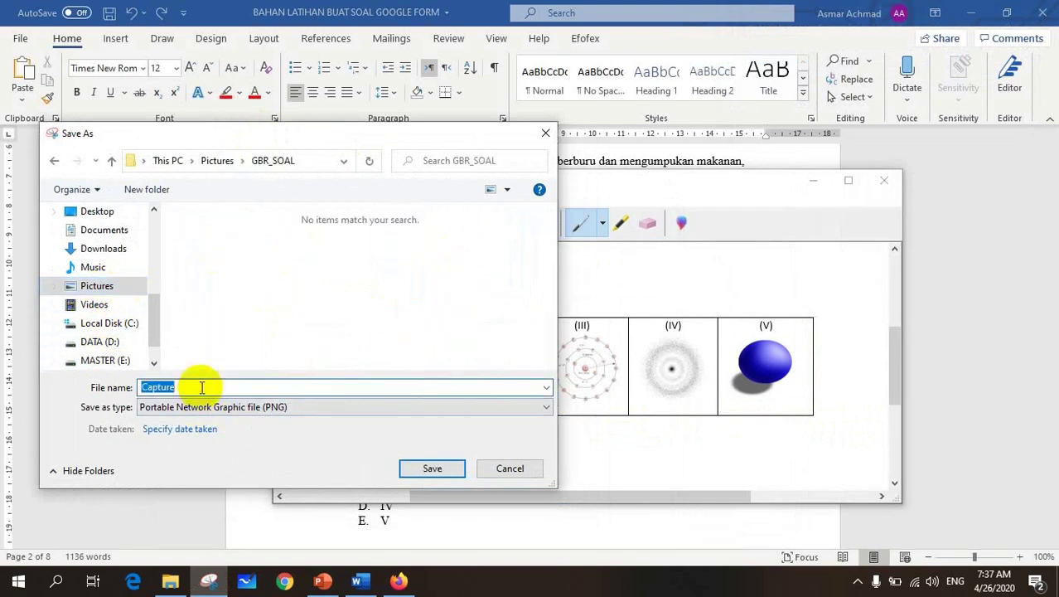
pyautogui.write('S')
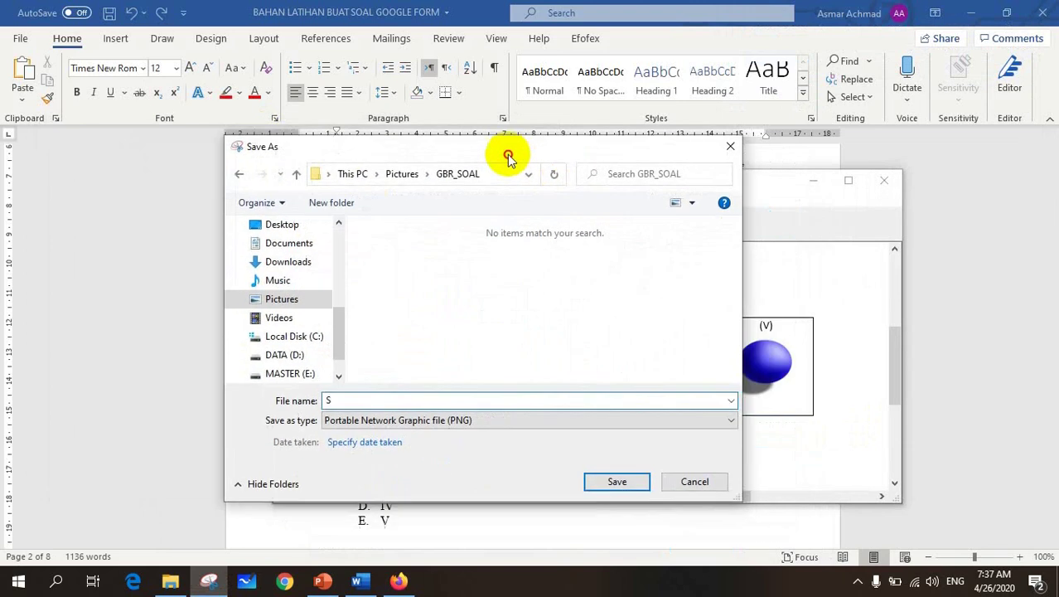
pyautogui.write('6')
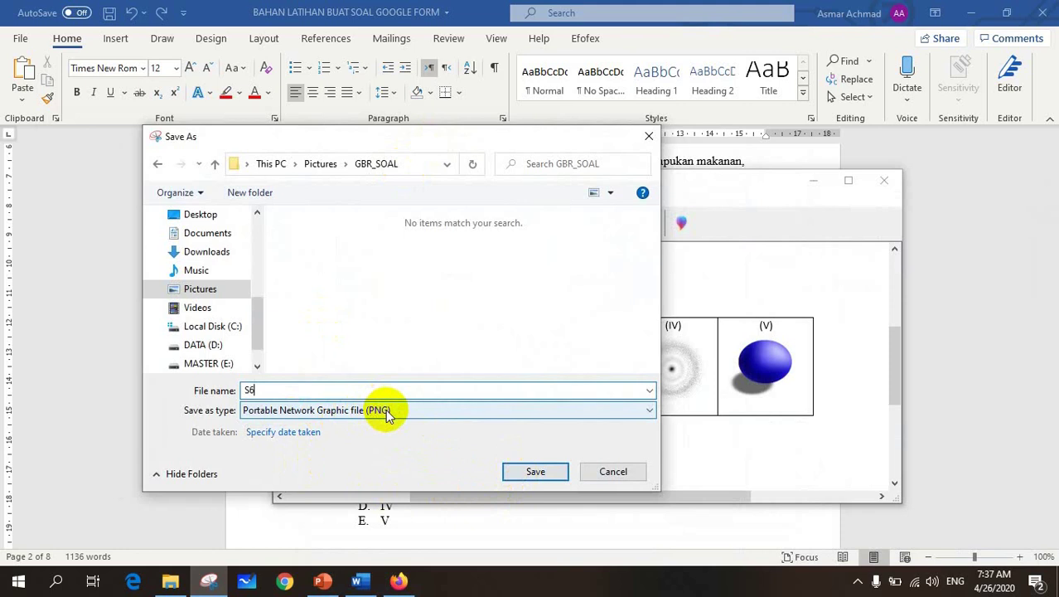
pyautogui.click(528, 465)
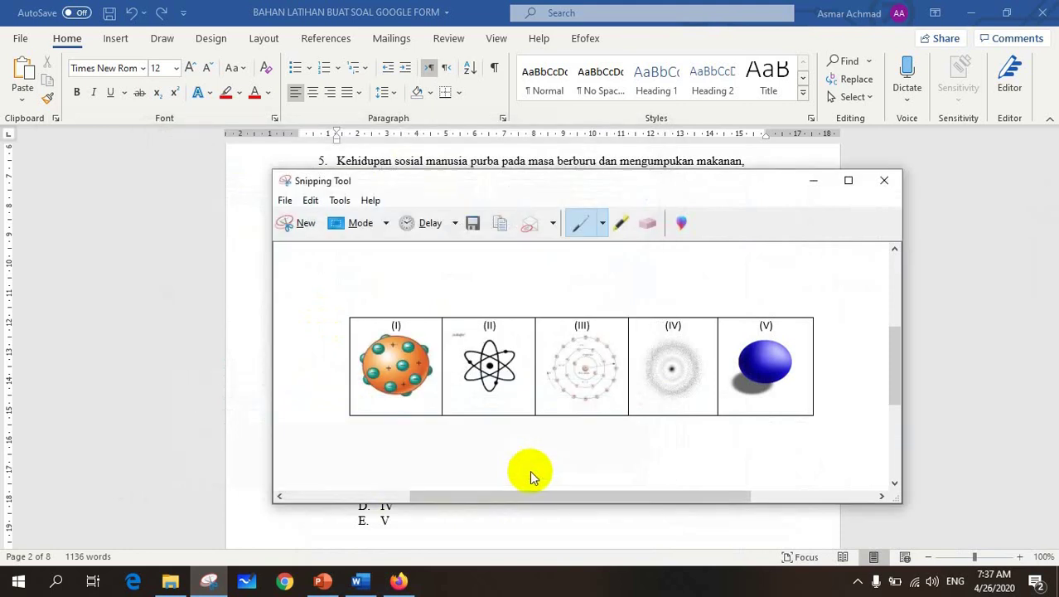
pyautogui.click(813, 181)
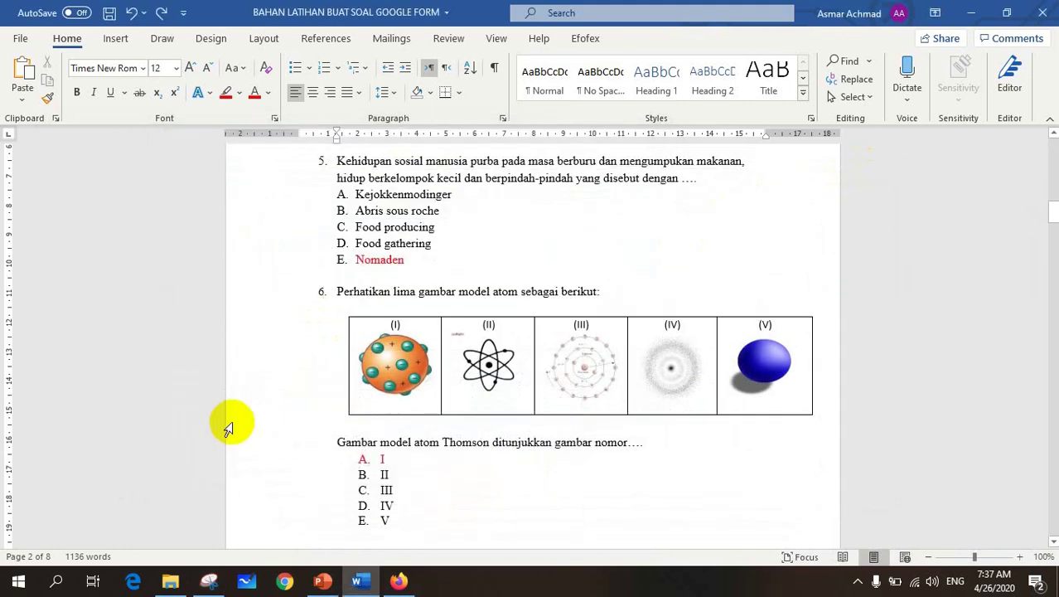
# Add choice question 8 to the form with the copied text "Perhatikan lima gambar model atom sebagai berikut:", removing the pasted number.
pyautogui.moveTo(336, 291); pyautogui.dragTo(607, 286)
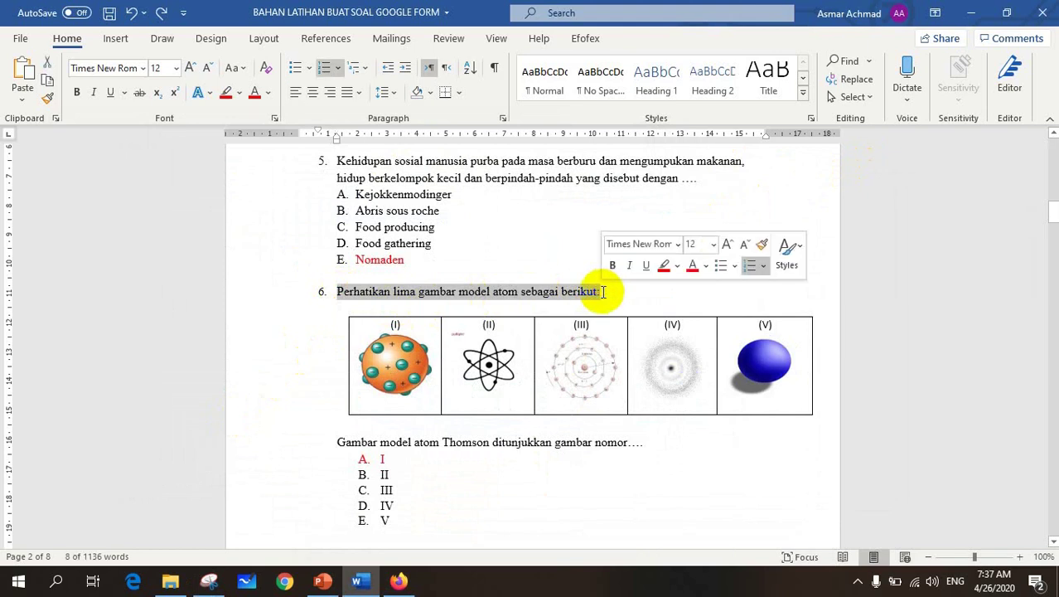
pyautogui.scroll(3, 650, 319)
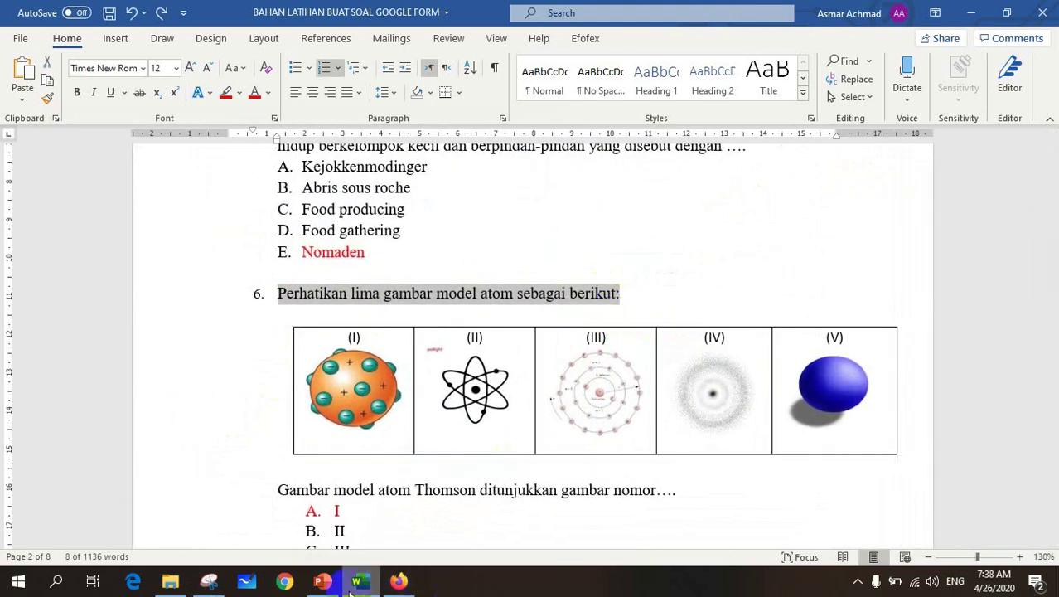
pyautogui.click(399, 581)
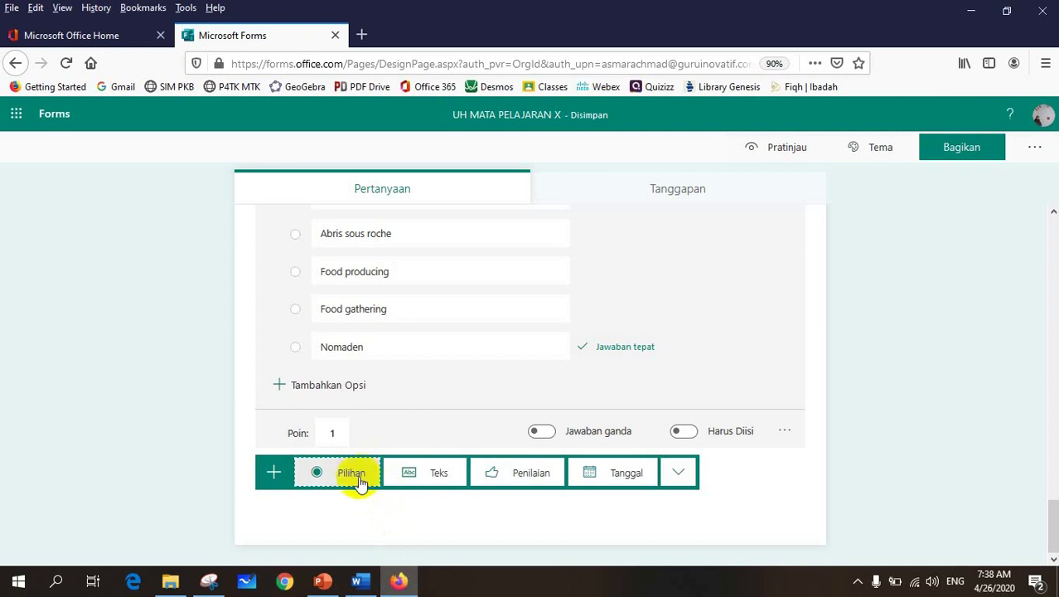
pyautogui.click(352, 481)
pyautogui.write('6.\tPerhatikan lima gambar model atom sebagai berikut:')
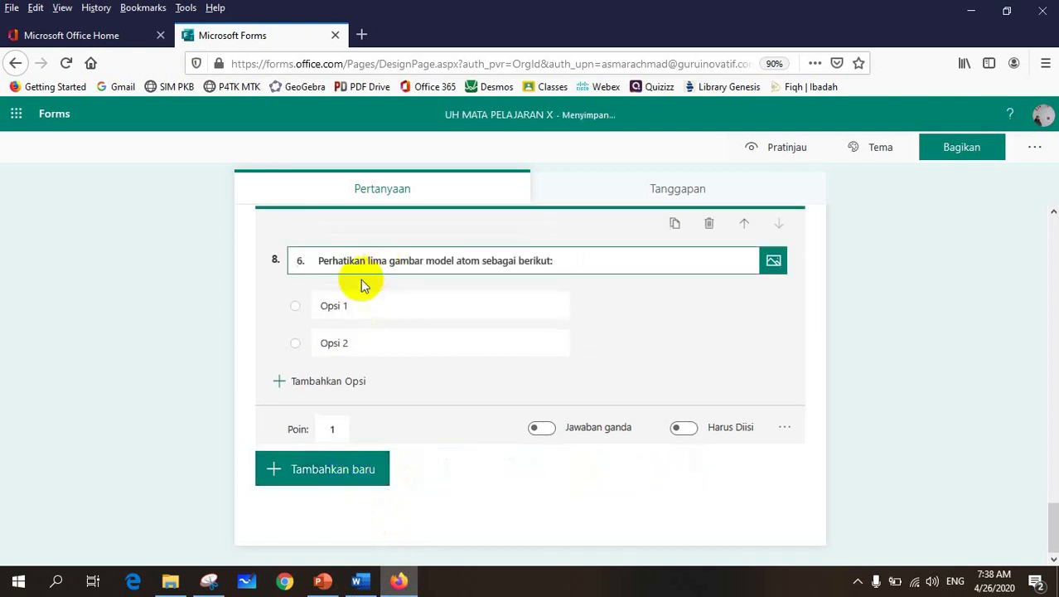
pyautogui.moveTo(319, 257); pyautogui.dragTo(275, 266)
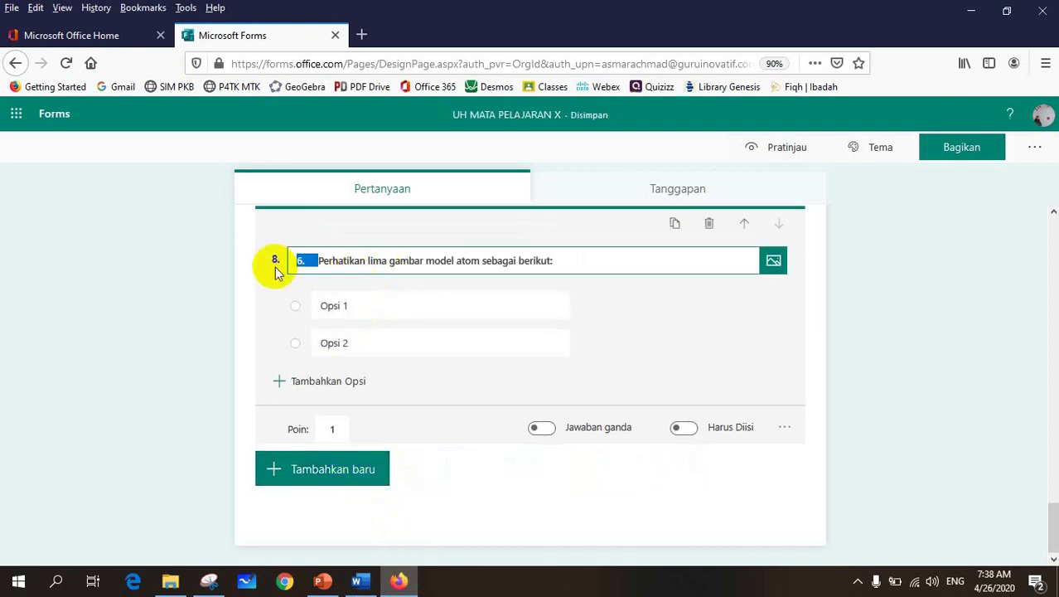
pyautogui.press('BackSpace')
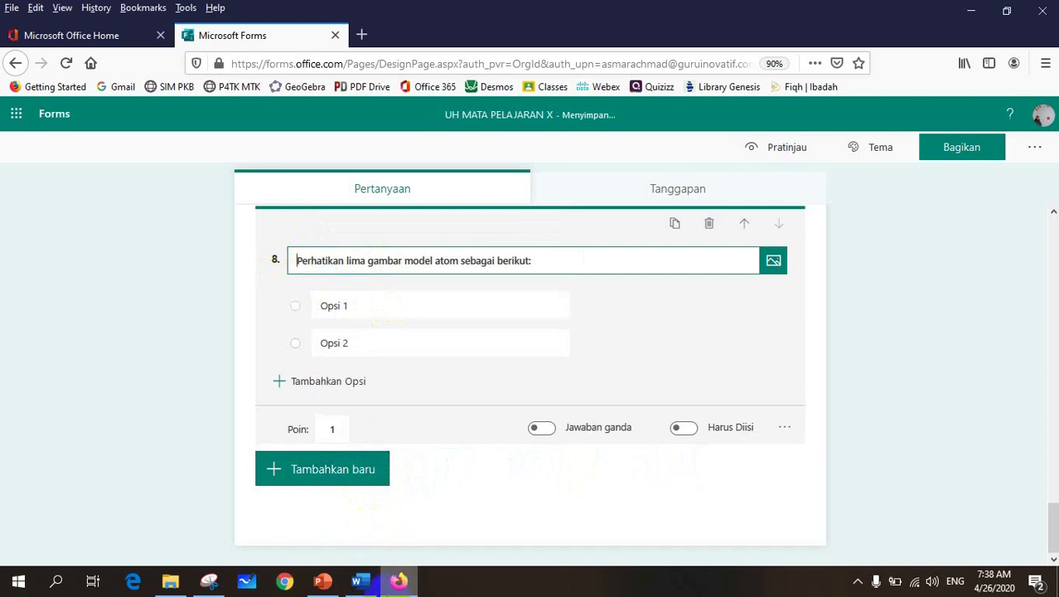
# Copy "Gambar model atom Thomson ditunjukkan gambar nomor…." from the Word document and paste it as a second line of question 8.
pyautogui.click(358, 580)
pyautogui.scroll(-3, 358, 446)
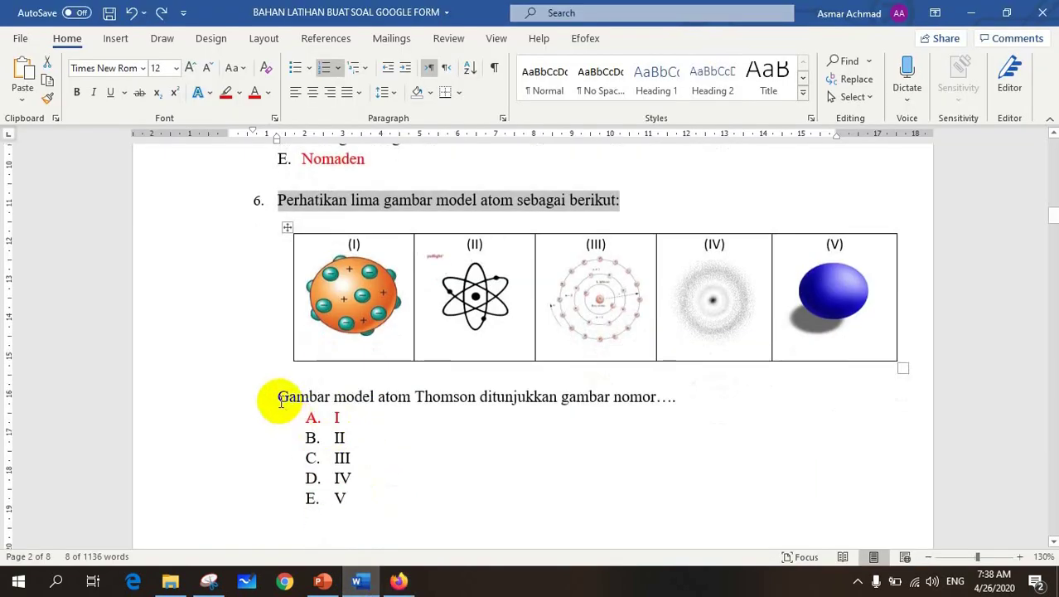
pyautogui.moveTo(276, 396); pyautogui.dragTo(681, 396)
pyautogui.hotkey('ctrl', 'c')
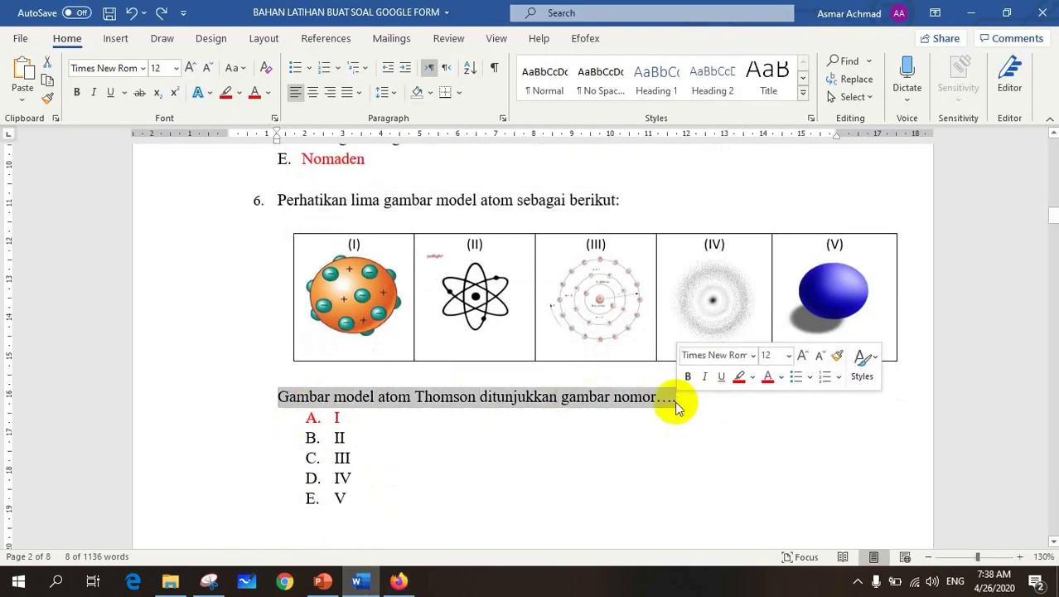
pyautogui.click(399, 580)
pyautogui.click(551, 260)
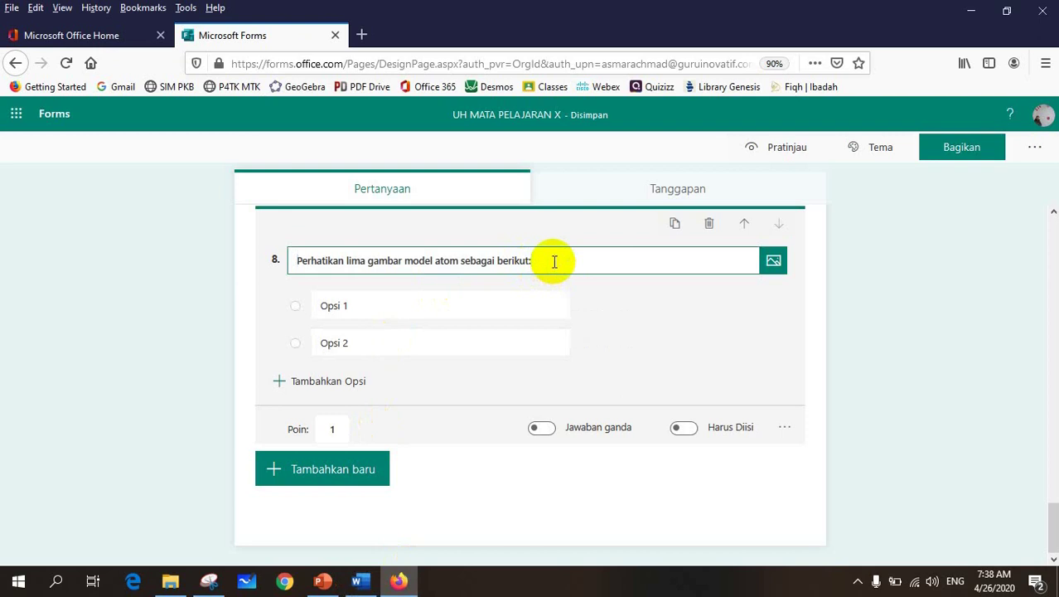
pyautogui.press('Return')
pyautogui.hotkey('ctrl', 'v')
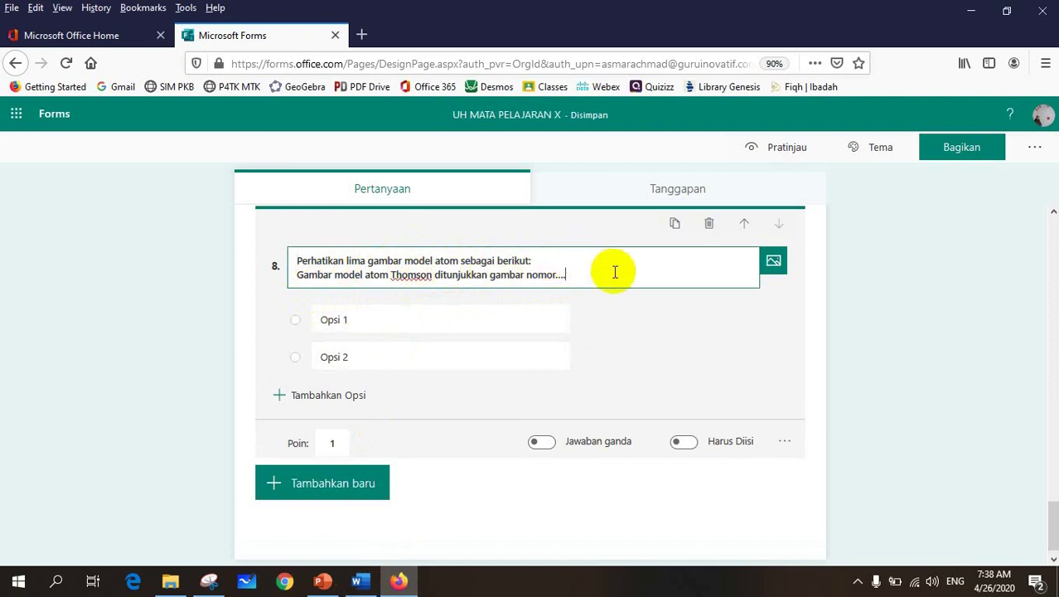
# Insert the picture S6 from the GBR_SOAL folder under Pictures into question 8 by uploading it.
pyautogui.click(779, 265)
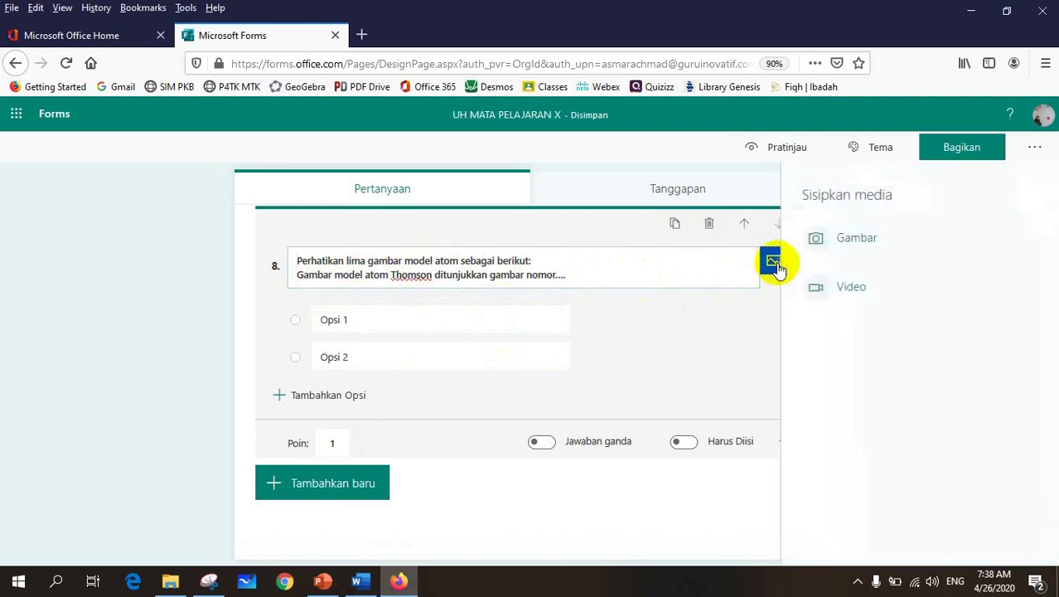
pyautogui.click(858, 241)
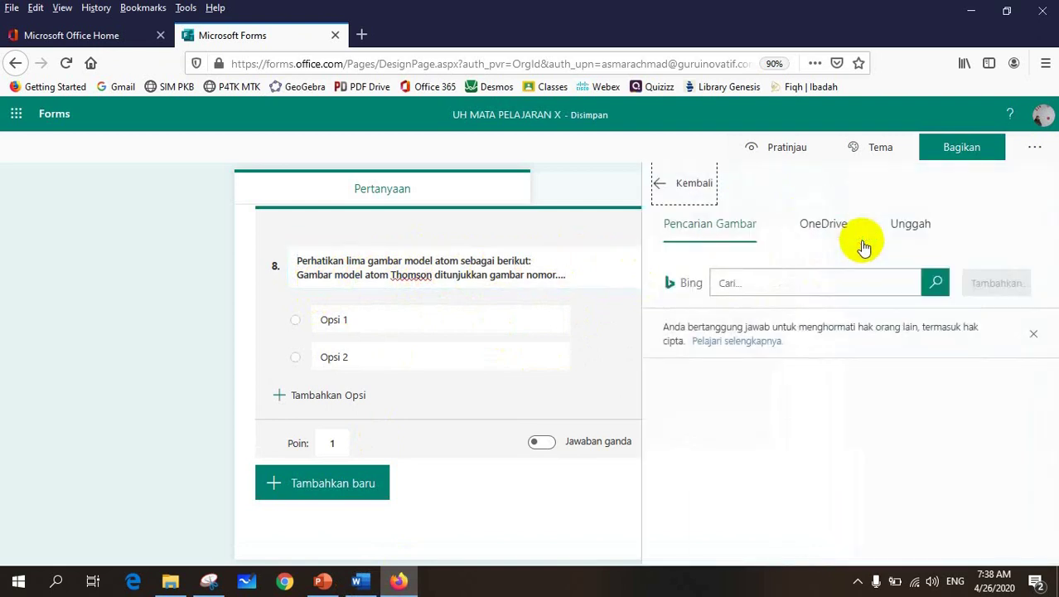
pyautogui.click(909, 228)
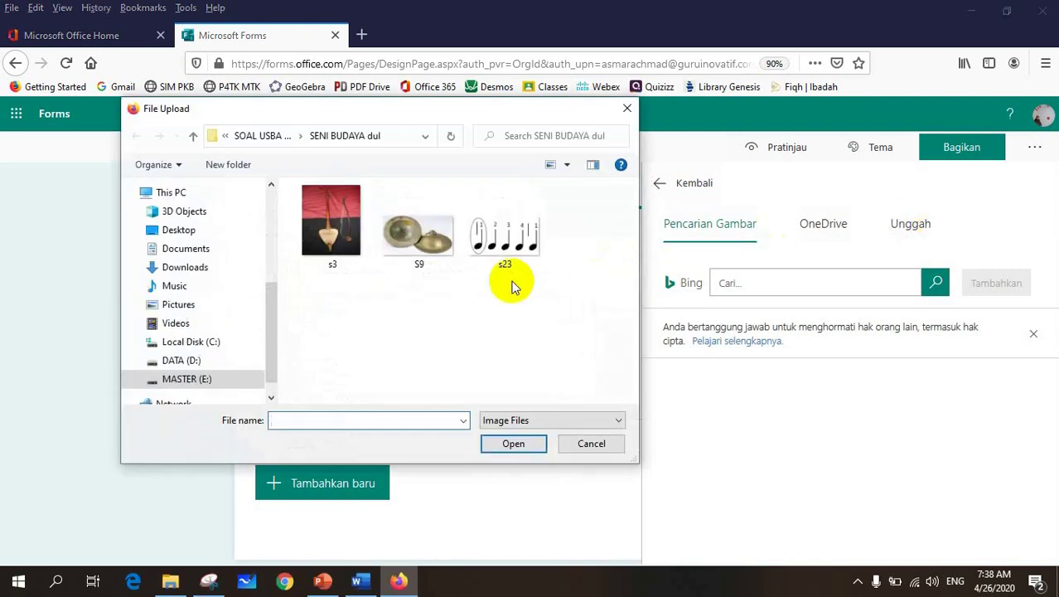
pyautogui.click(200, 304)
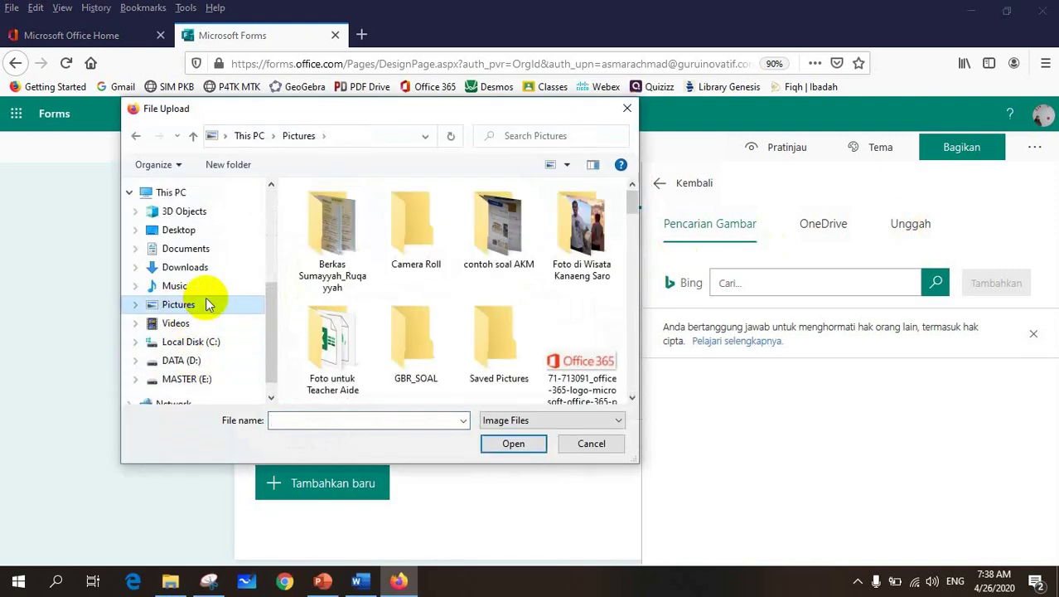
pyautogui.doubleClick(419, 339)
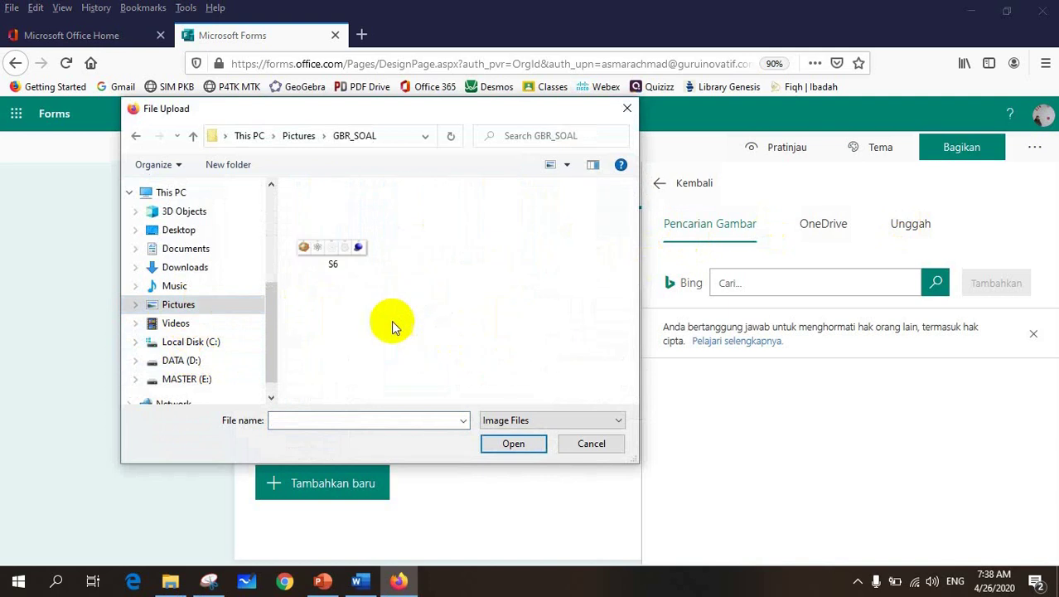
pyautogui.click(339, 262)
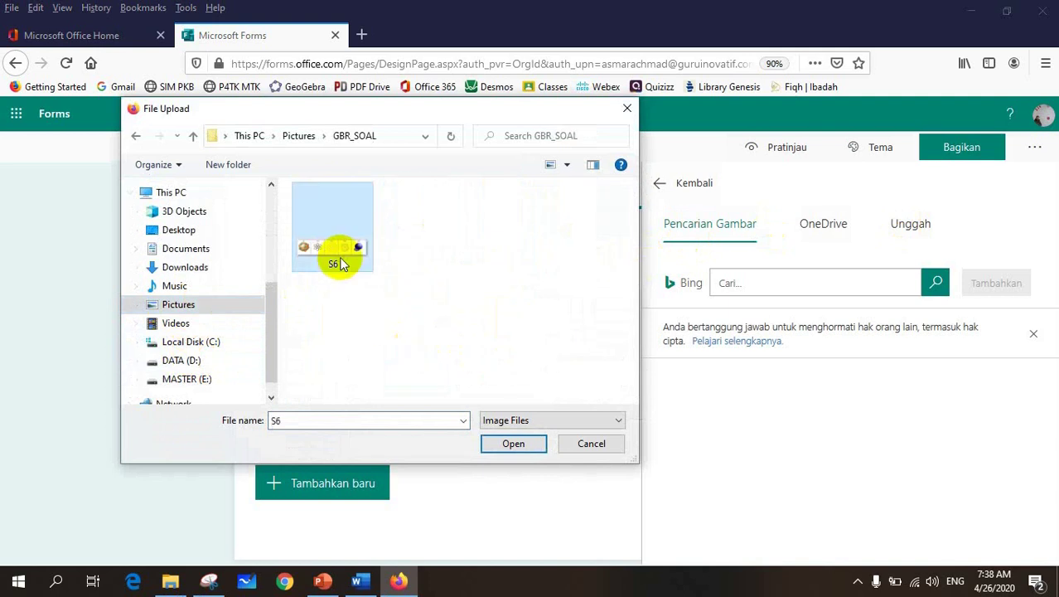
pyautogui.click(508, 448)
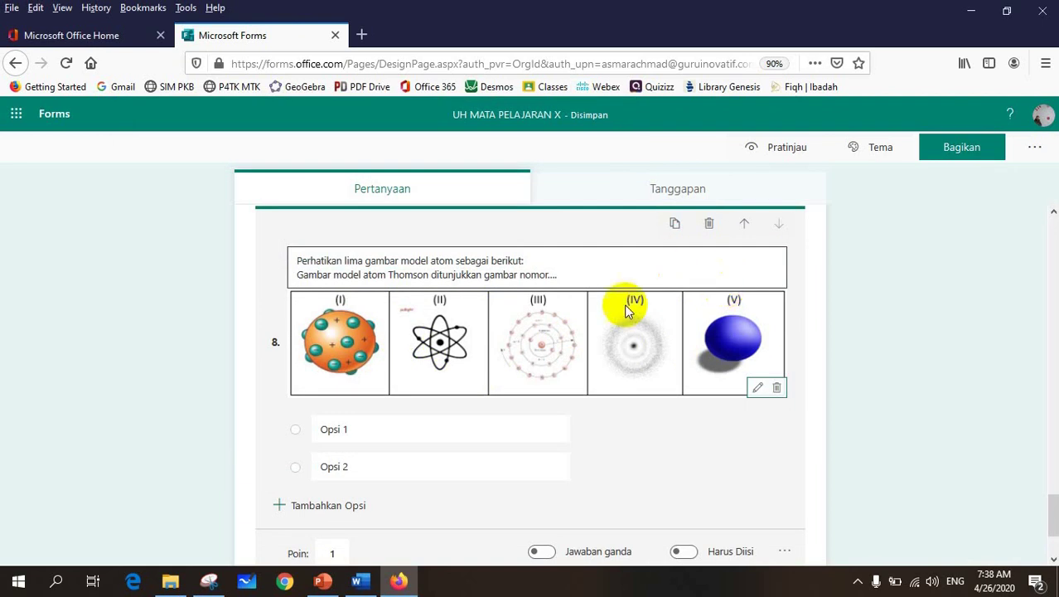
# Switch to the Word document, copy the answers I to V of question 6 and undo the removal of their list lettering.
pyautogui.click(362, 582)
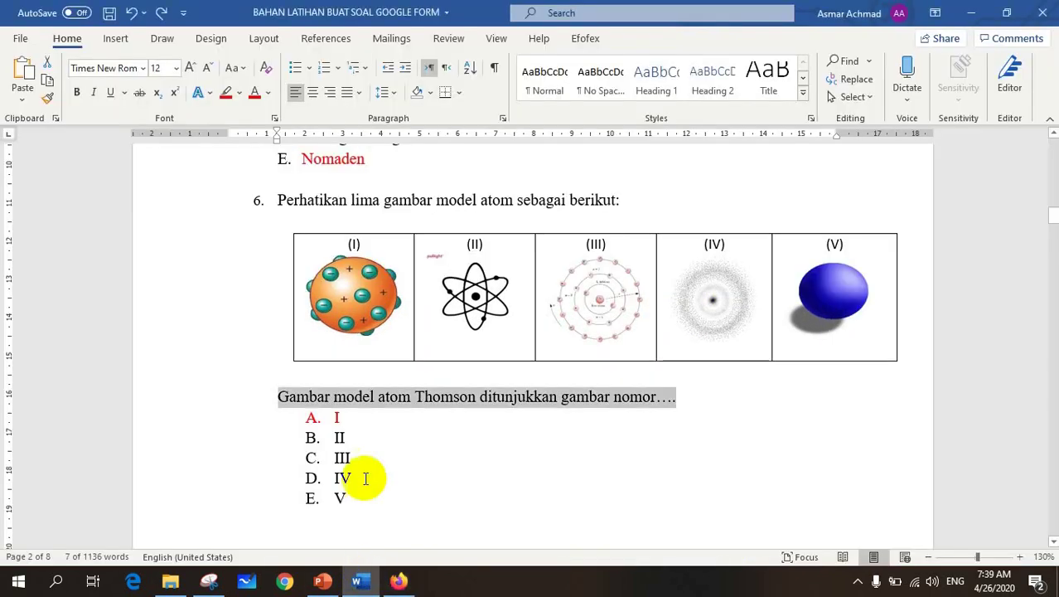
pyautogui.moveTo(177, 421); pyautogui.dragTo(190, 502)
pyautogui.hotkey('ctrl', 'c')
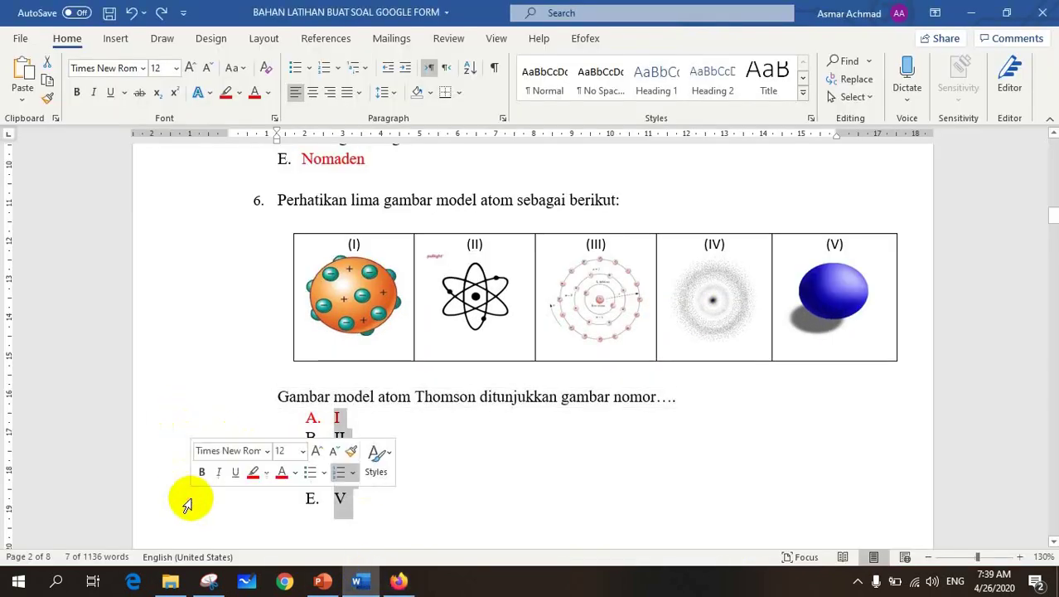
pyautogui.click(323, 69)
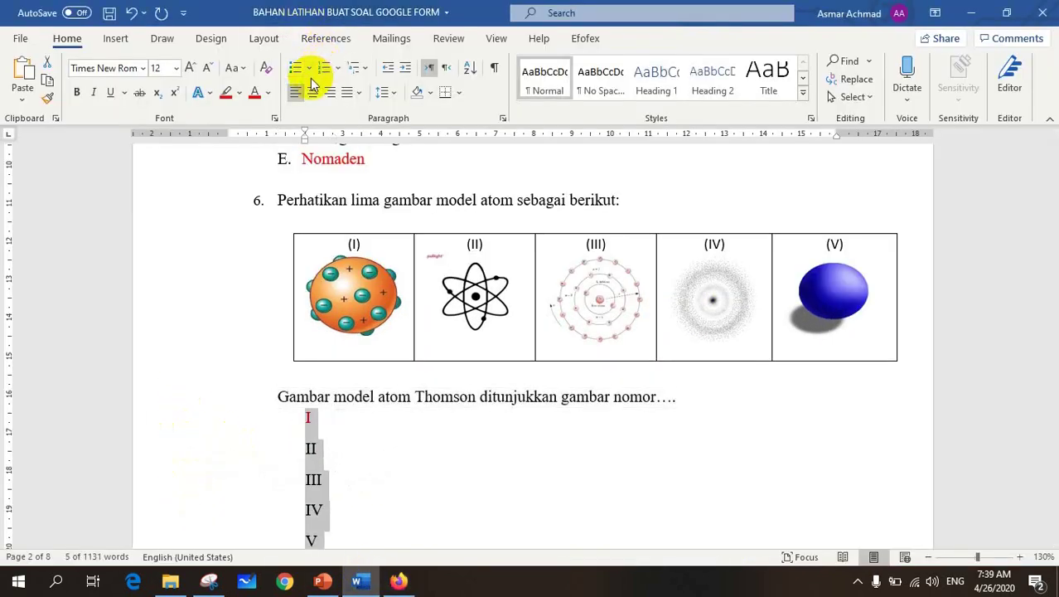
pyautogui.hotkey('ctrl', 'z')
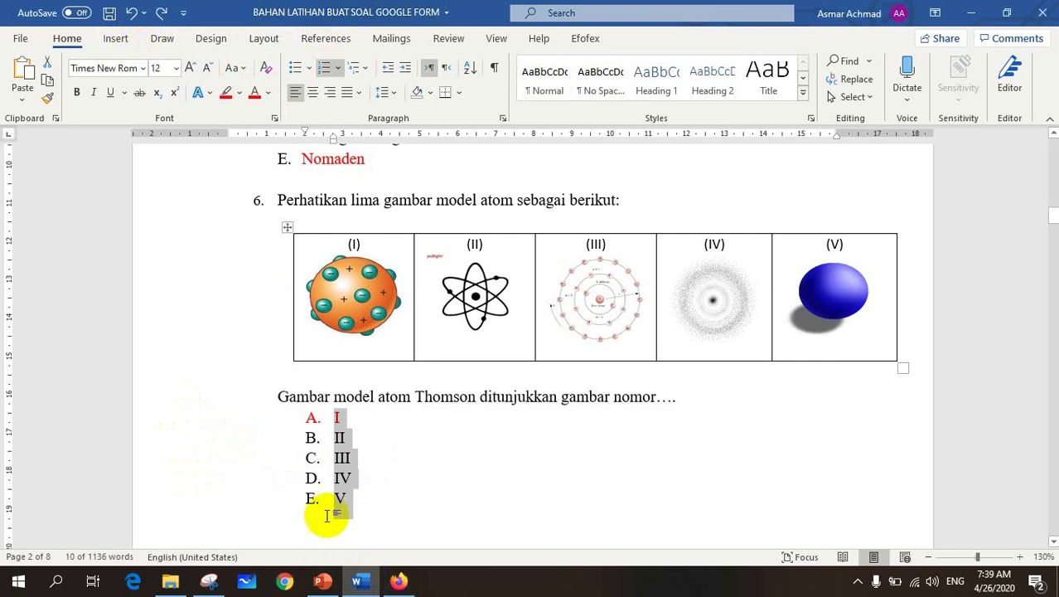
# In the form, remove the spare second option of question 8, paste the answers I to V as its options and mark I as correct.
pyautogui.click(398, 581)
pyautogui.click(582, 467)
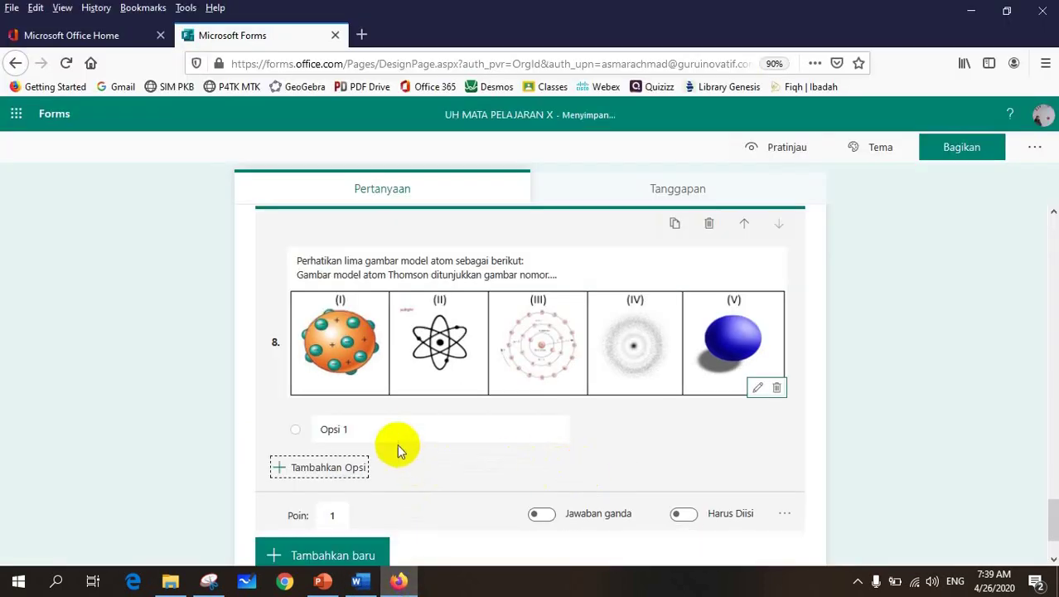
pyautogui.click(387, 431)
pyautogui.hotkey('ctrl', 'v')
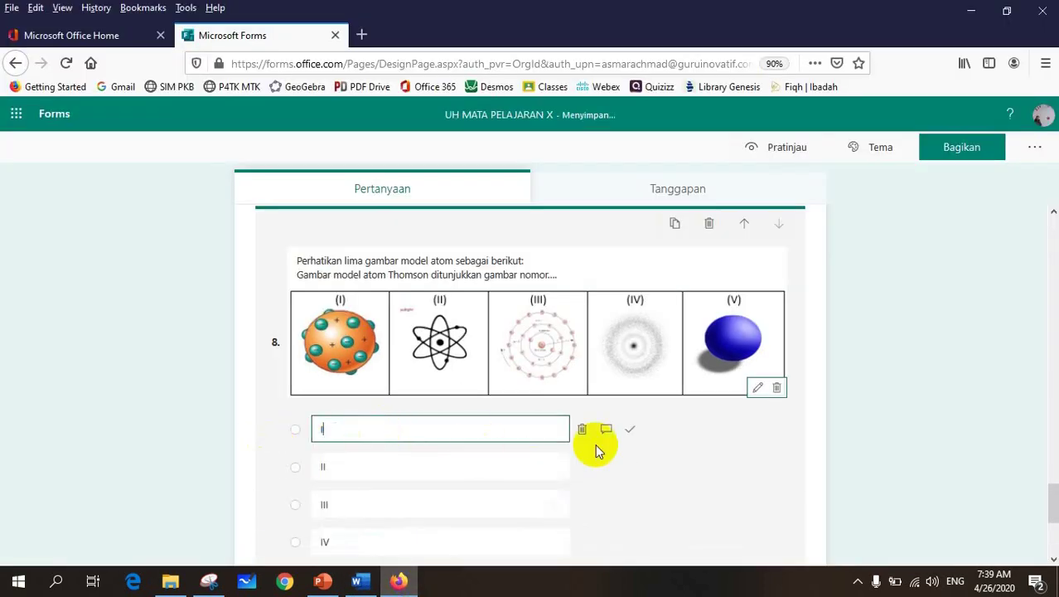
pyautogui.click(630, 431)
pyautogui.scroll(-1, 643, 440)
pyautogui.scroll(-3, 642, 439)
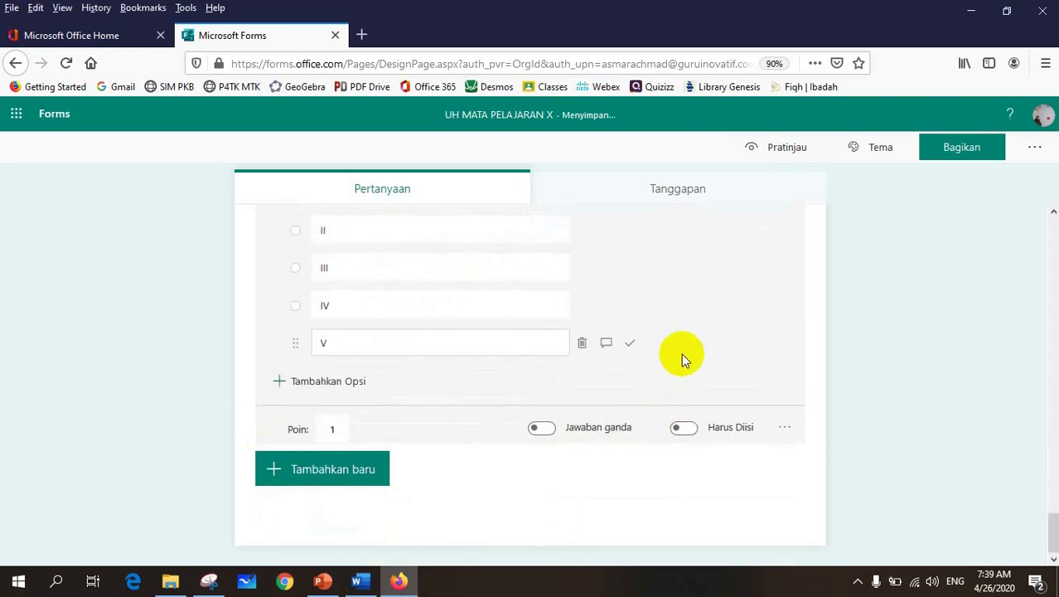
# Switch to the Word document and copy "Berikut ciri-ciri tumbuhan:" from question 7 in the MULTIPLE ANSWERS section.
pyautogui.click(357, 581)
pyautogui.scroll(-10, 465, 395)
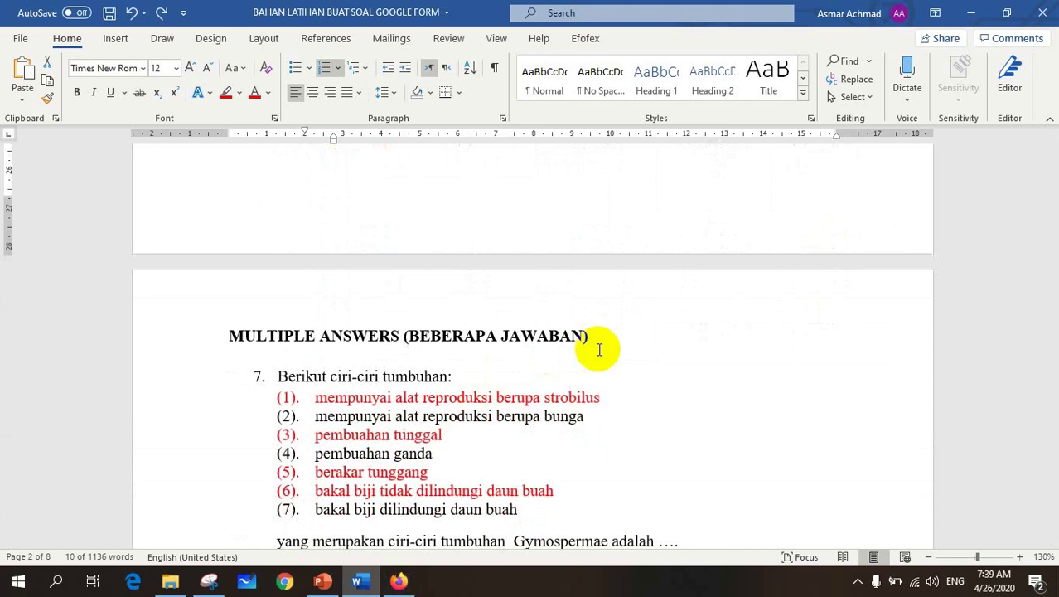
pyautogui.scroll(-4, 599, 349)
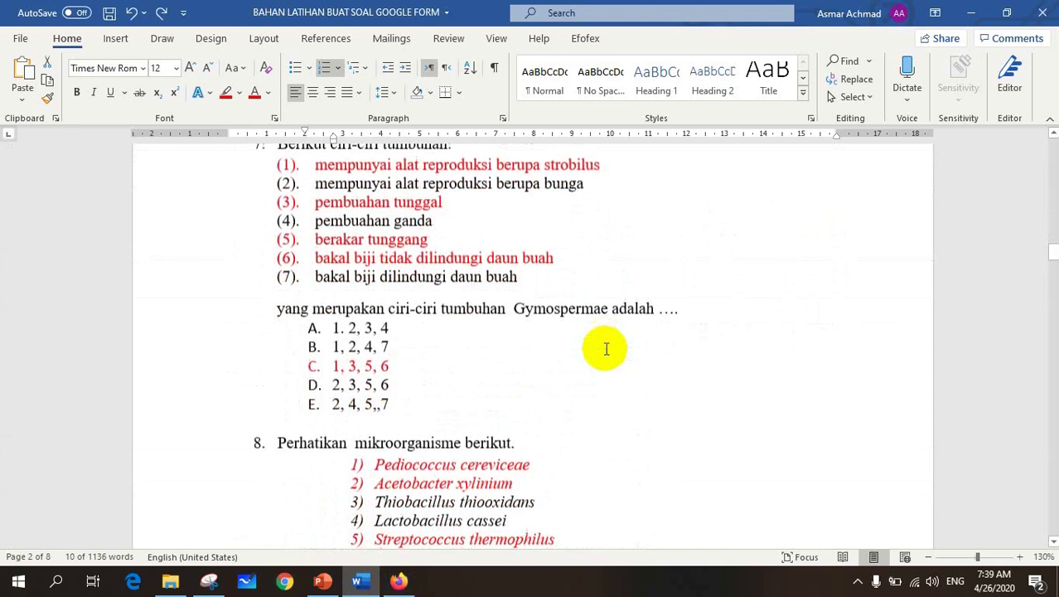
pyautogui.scroll(2, 606, 349)
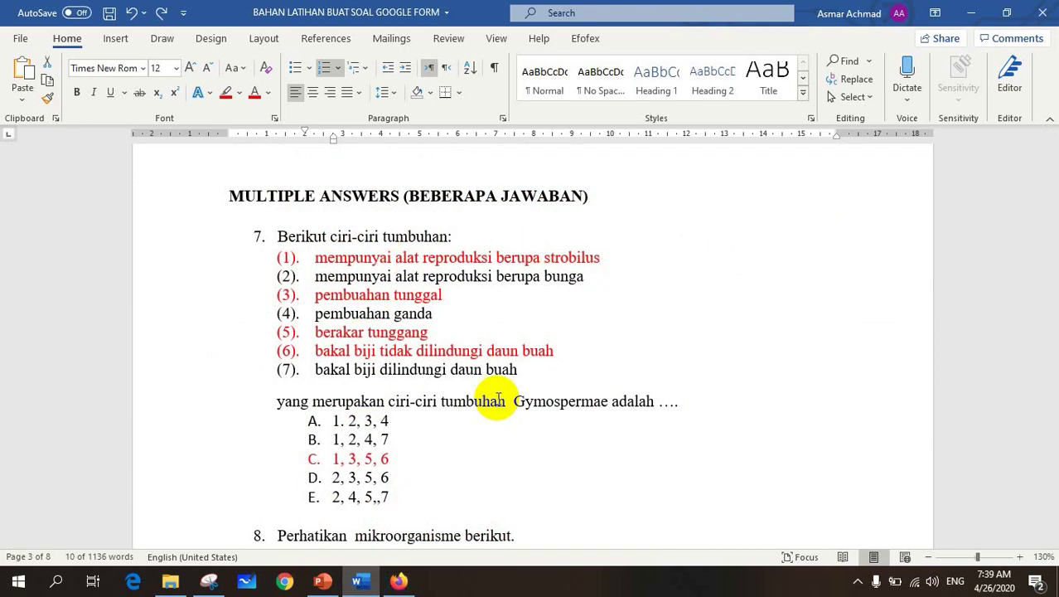
pyautogui.moveTo(168, 424); pyautogui.dragTo(205, 497)
pyautogui.click(202, 425)
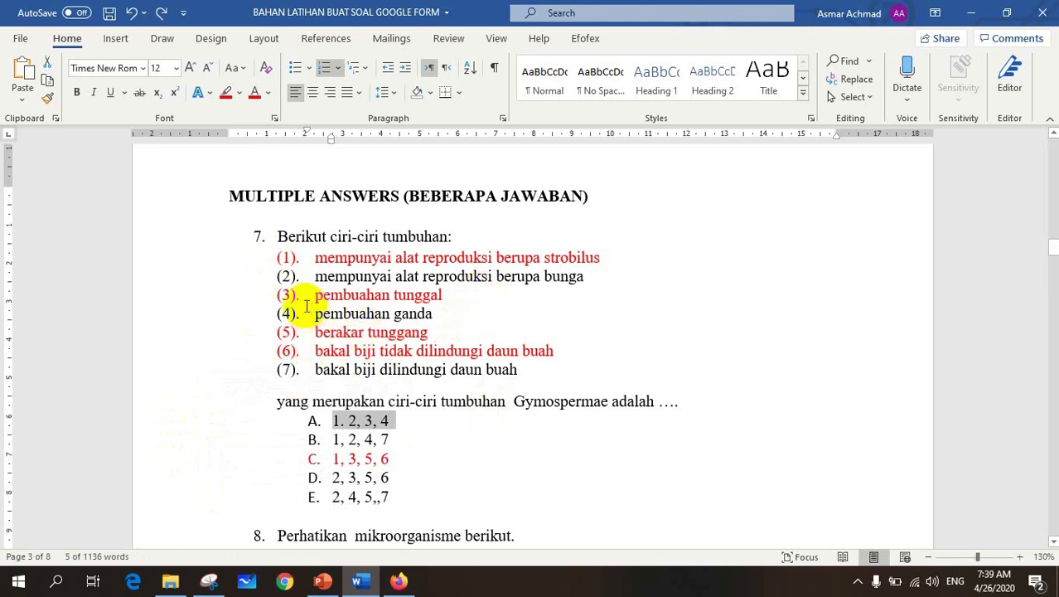
pyautogui.moveTo(278, 236); pyautogui.dragTo(425, 232)
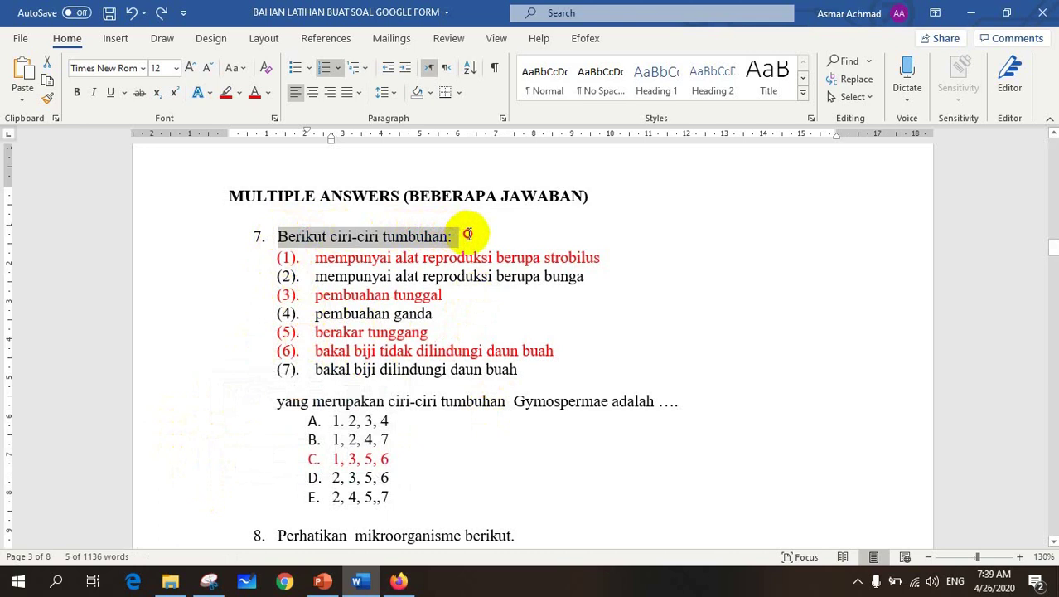
pyautogui.moveTo(456, 236); pyautogui.dragTo(451, 236)
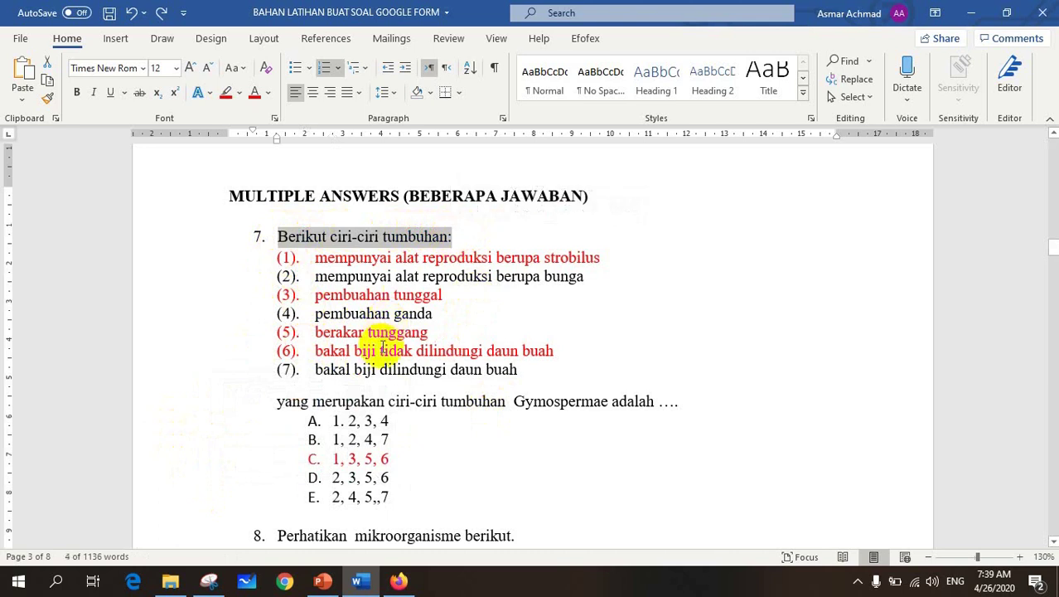
# Add choice question 9 to the form with the copied text "Berikut ciri-ciri tumbuhan:", removing the pasted number.
pyautogui.click(397, 580)
pyautogui.click(301, 479)
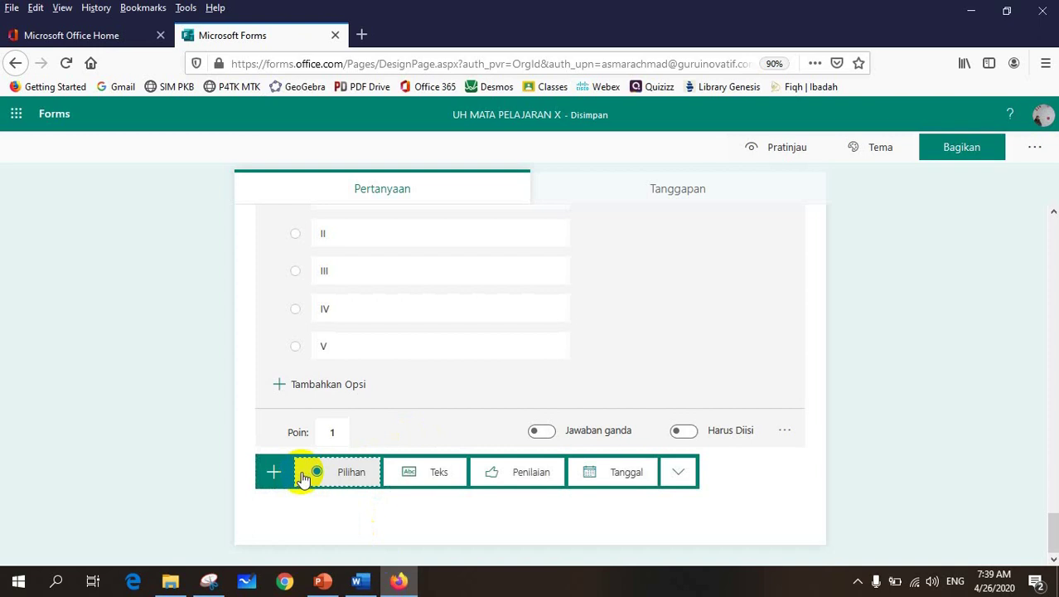
pyautogui.click(348, 481)
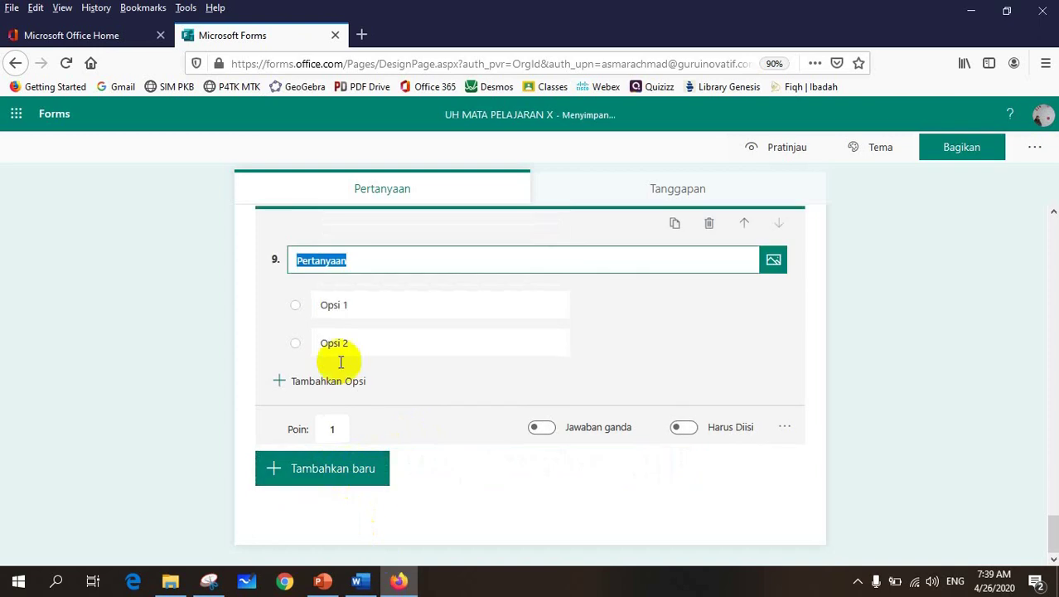
pyautogui.write('7.\tBerikut ciri-ciri tumbuhan:')
pyautogui.moveTo(319, 261); pyautogui.dragTo(270, 266)
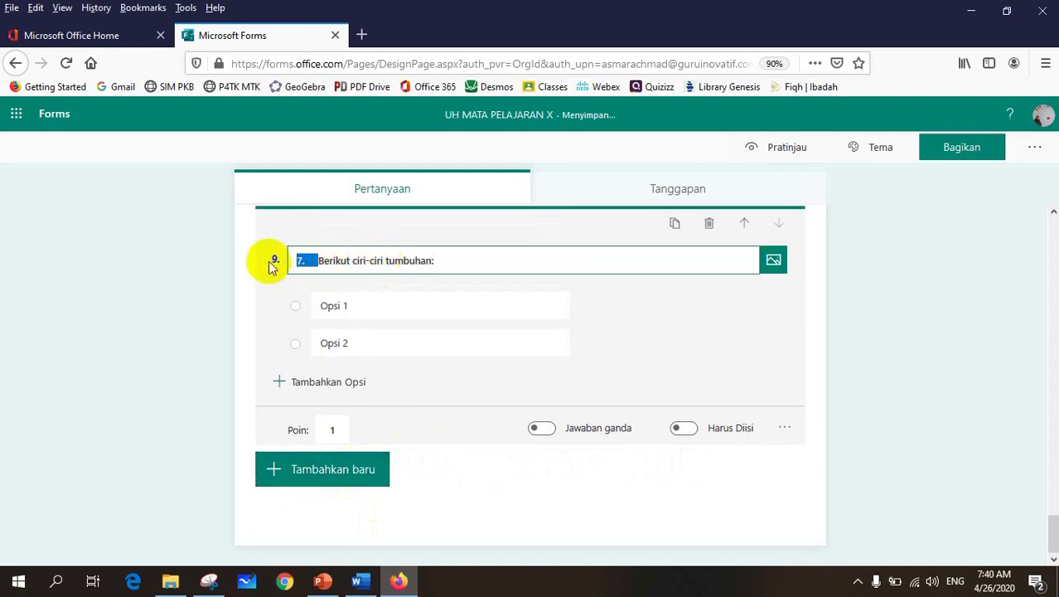
# Copy "yang merupakan ciri-ciri tumbuhan Gymospermae adalah …." from Word into question 9 as a second line, ending the first line with a period.
pyautogui.click(359, 580)
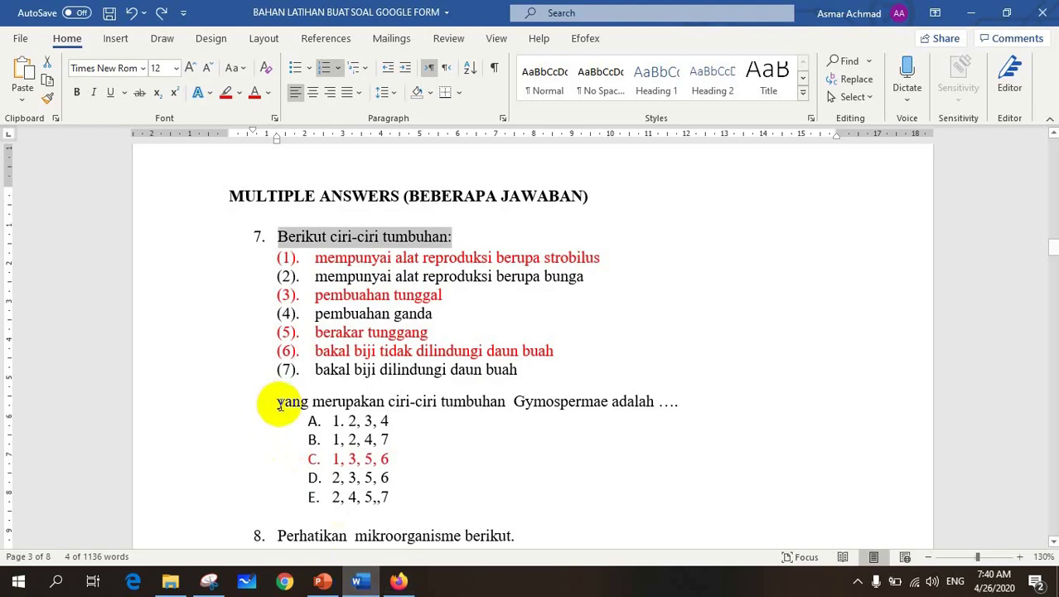
pyautogui.moveTo(277, 401); pyautogui.dragTo(682, 404)
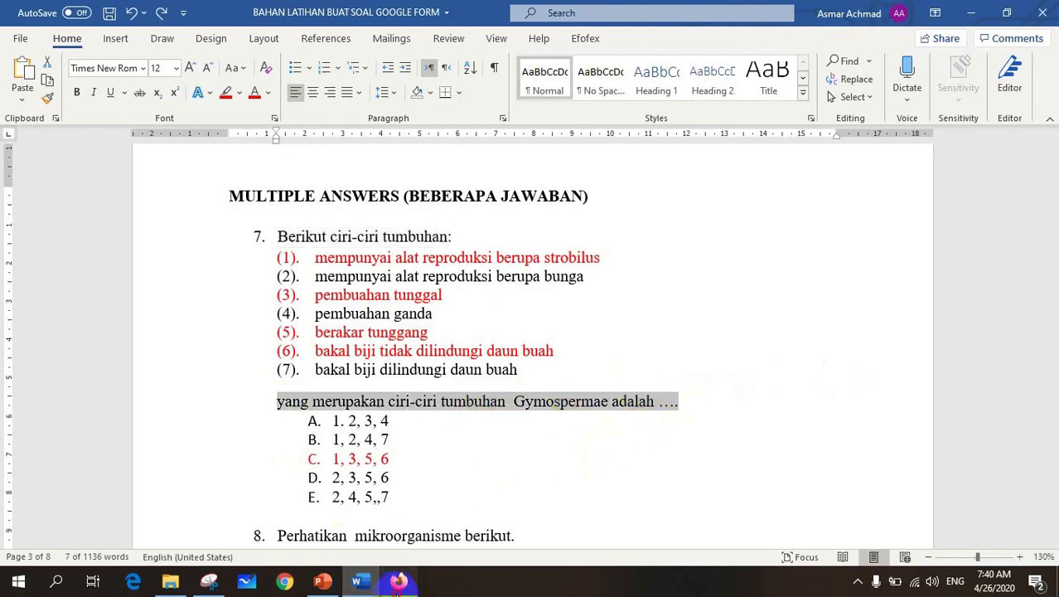
pyautogui.click(398, 583)
pyautogui.click(433, 259)
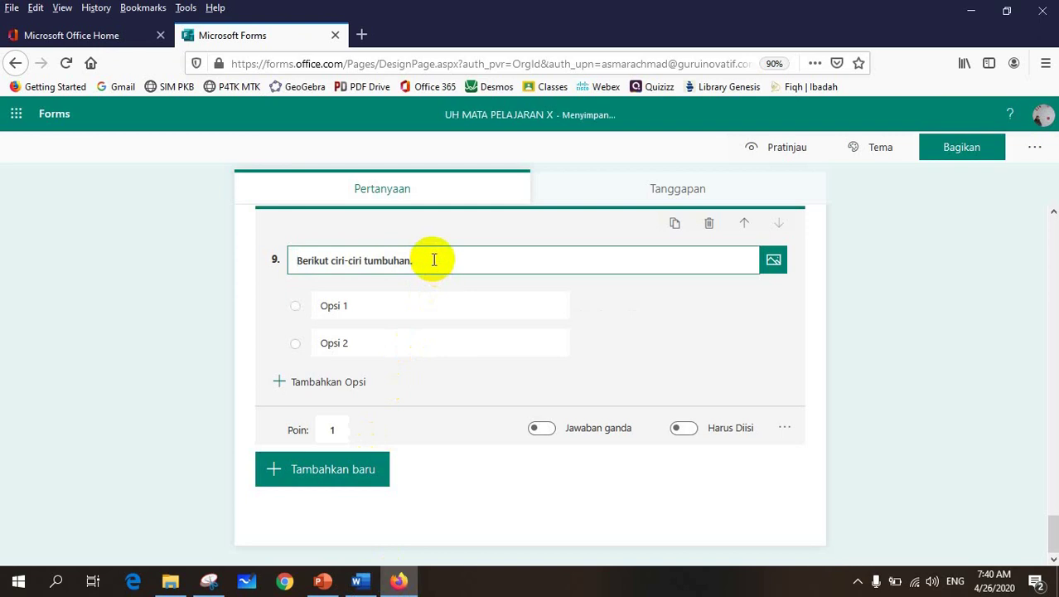
pyautogui.press('Return')
pyautogui.write('yang merupakan ciri-ciri tumbuhan  Gymospermae adalah ....')
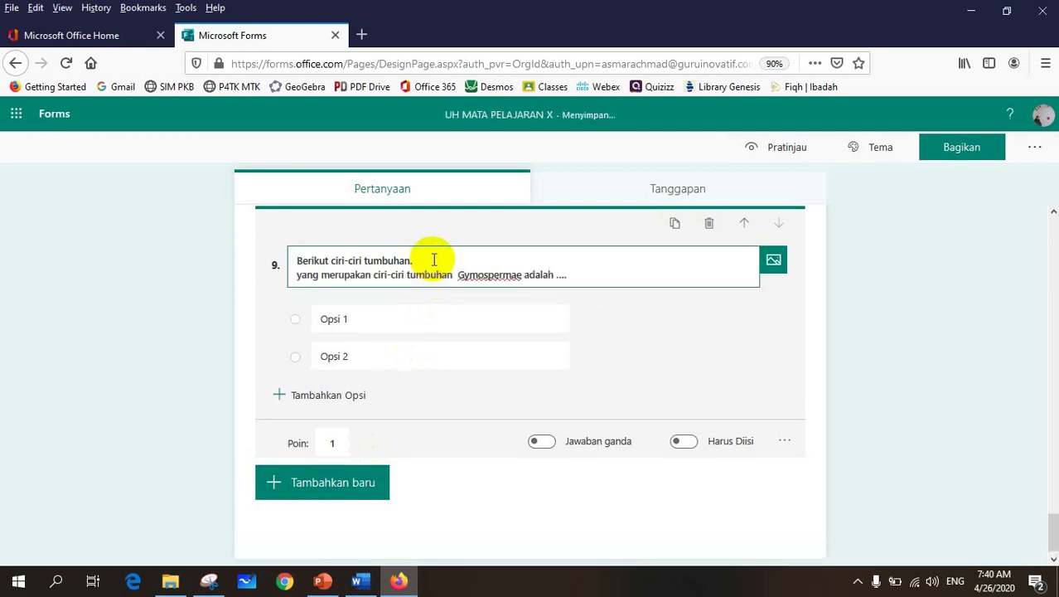
# In the Word document, copy the seven plant statements of question 7 without their list numbering, then undo the numbering removal.
pyautogui.click(358, 583)
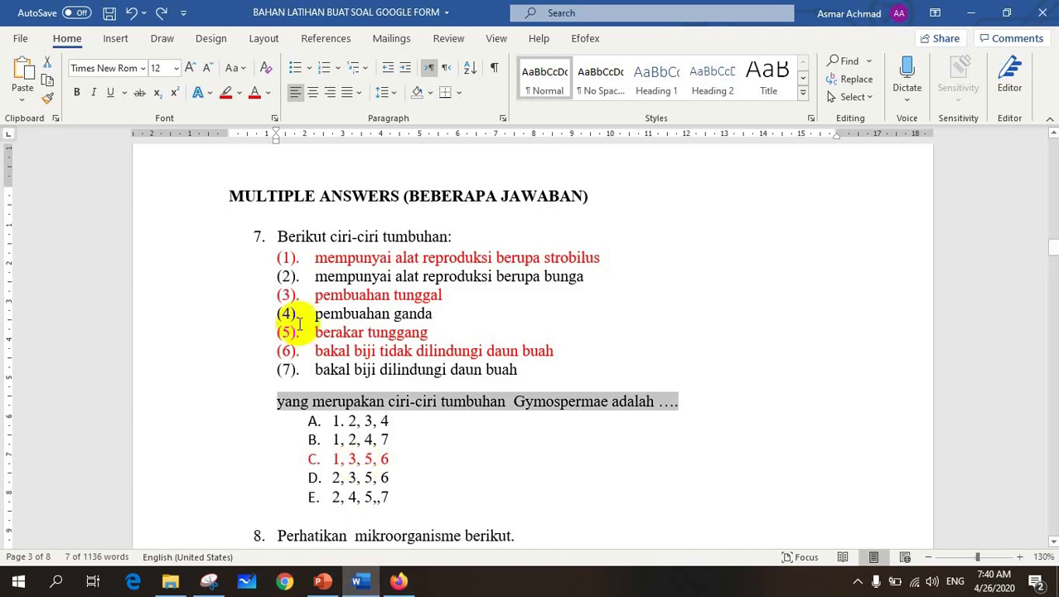
pyautogui.moveTo(166, 257); pyautogui.dragTo(166, 366)
pyautogui.hotkey('ctrl', 'c')
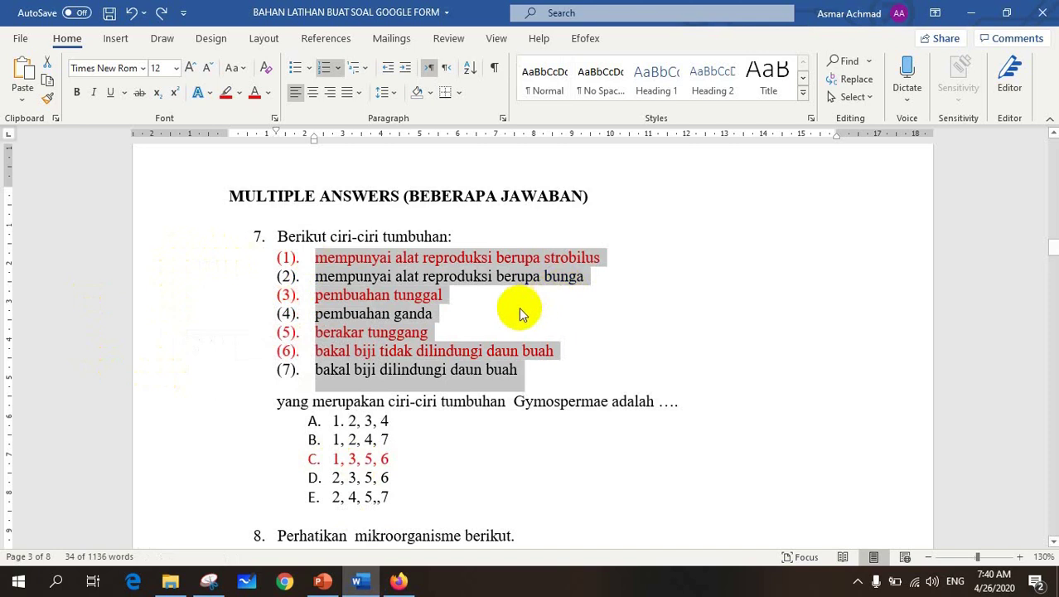
pyautogui.click(323, 71)
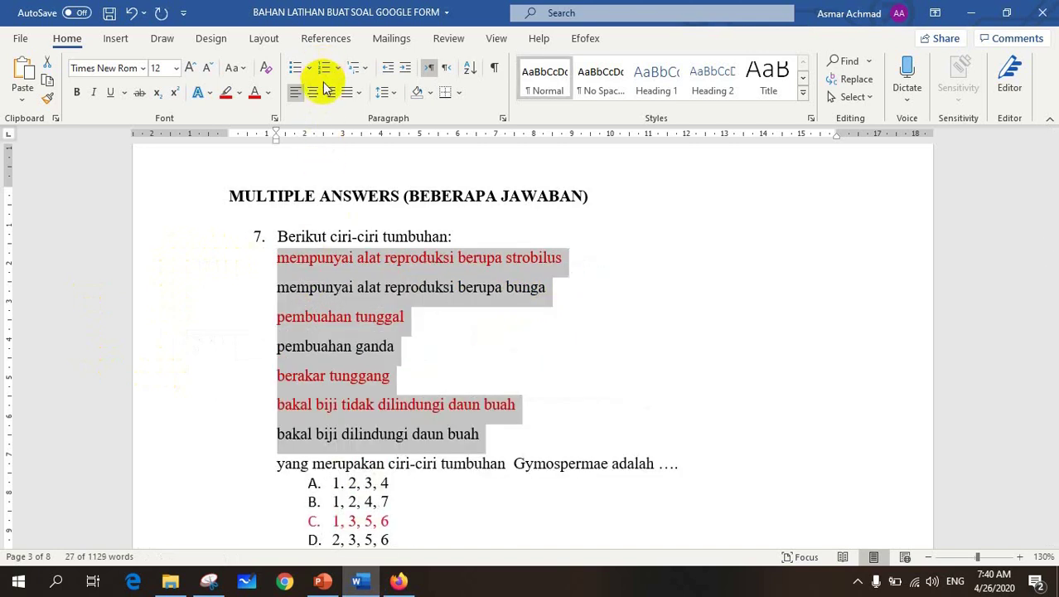
pyautogui.click(131, 12)
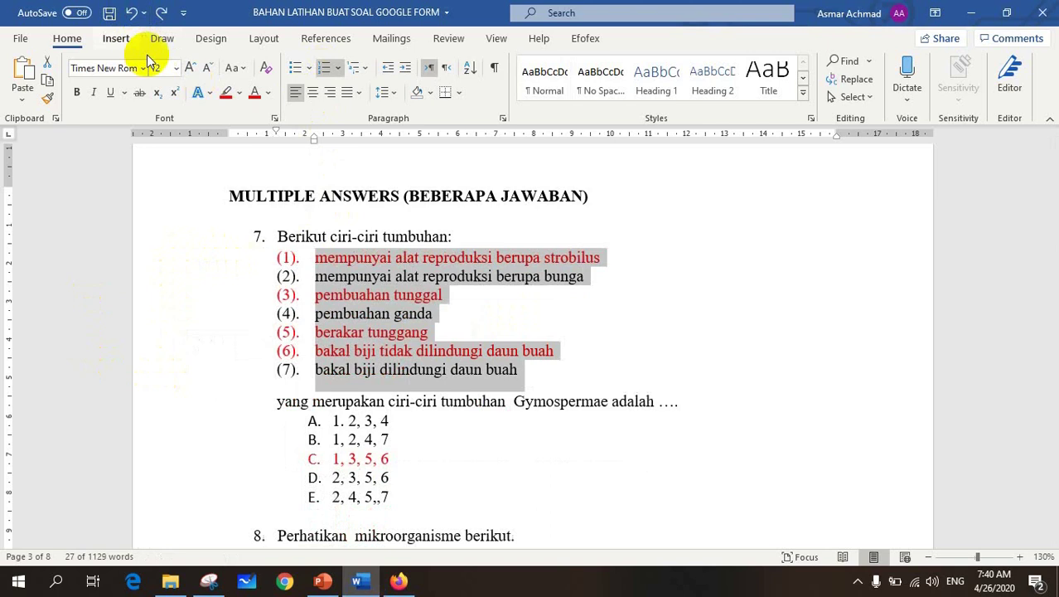
# Switch back to the form, delete Opsi 2 of question 9 and replace Opsi 1 with the seven copied statements.
pyautogui.click(398, 581)
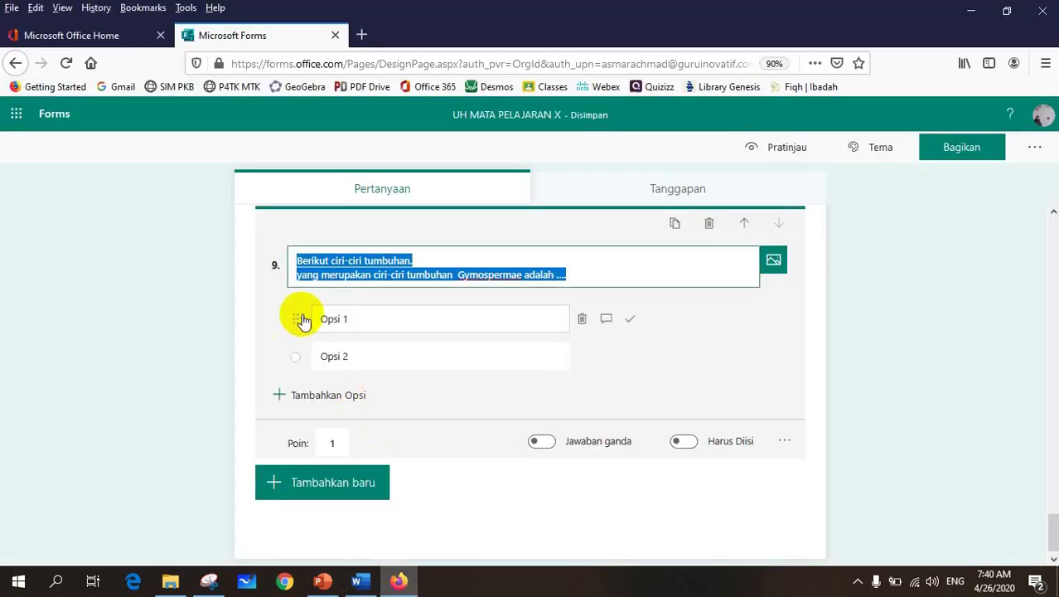
pyautogui.click(581, 355)
pyautogui.tripleClick(366, 338)
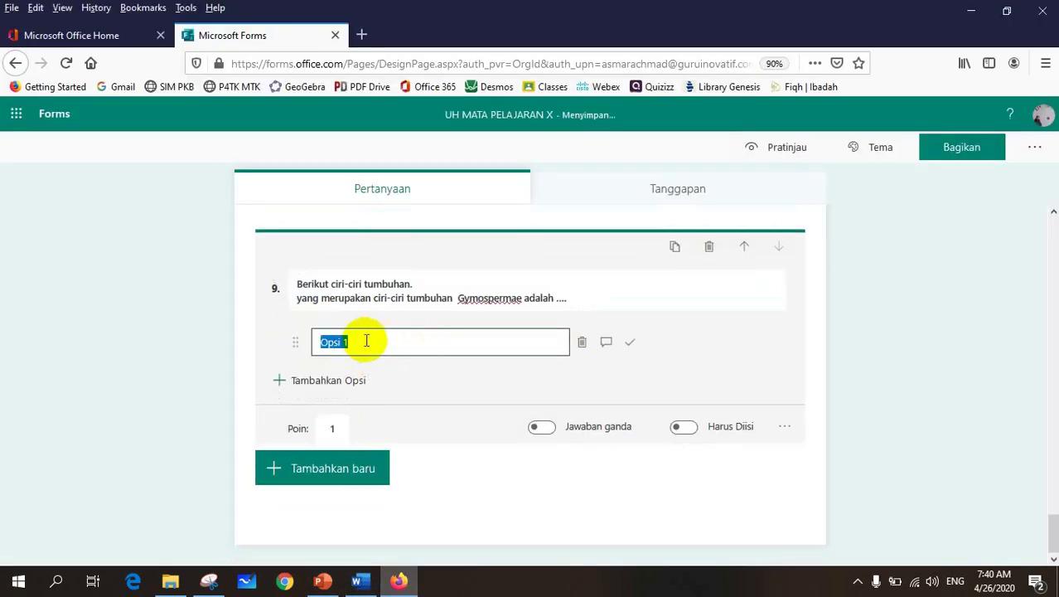
pyautogui.hotkey('ctrl', 'v')
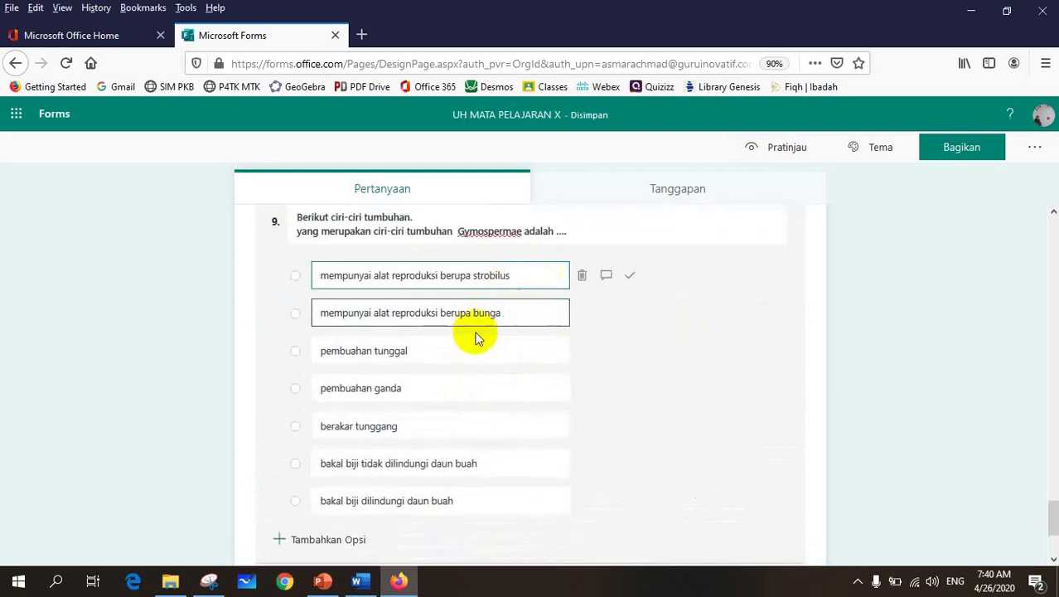
# Allow multiple answers (Jawaban ganda) for question 9.
pyautogui.scroll(-3, 480, 340)
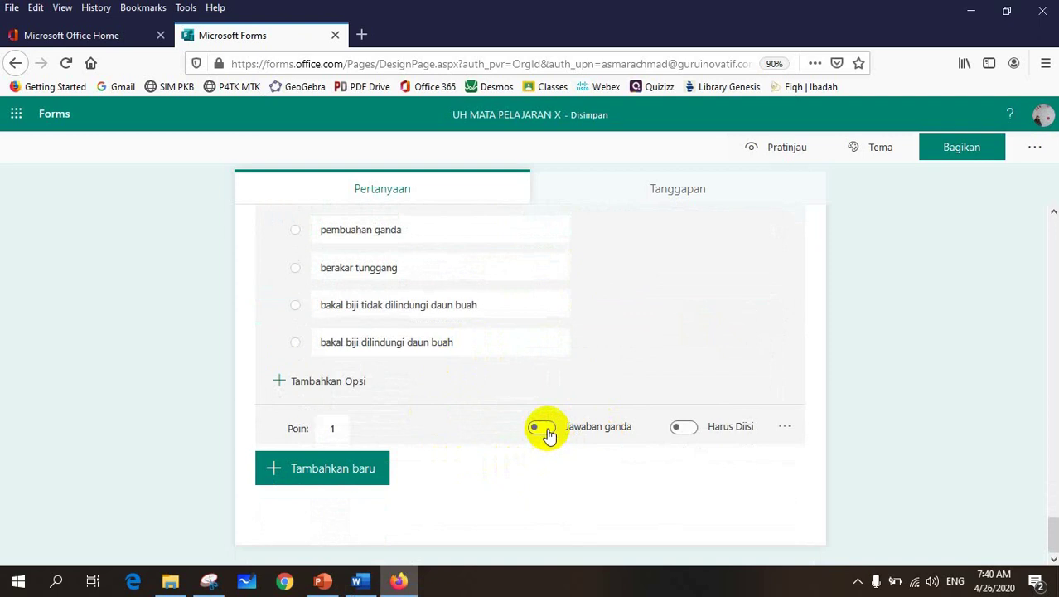
pyautogui.scroll(2, 489, 426)
pyautogui.click(474, 422)
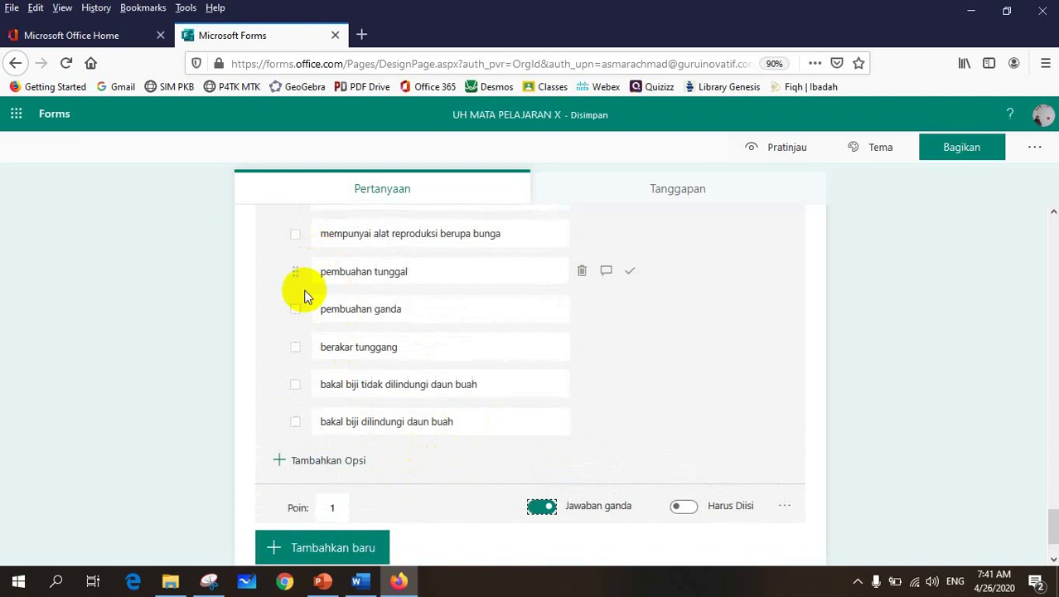
# Following the red items in Word, mark the strobilus, "pembuahan tunggal", "berakar tunggang" and "bakal biji tidak dilindungi daun buah" options of question 9 as correct.
pyautogui.scroll(2, 360, 441)
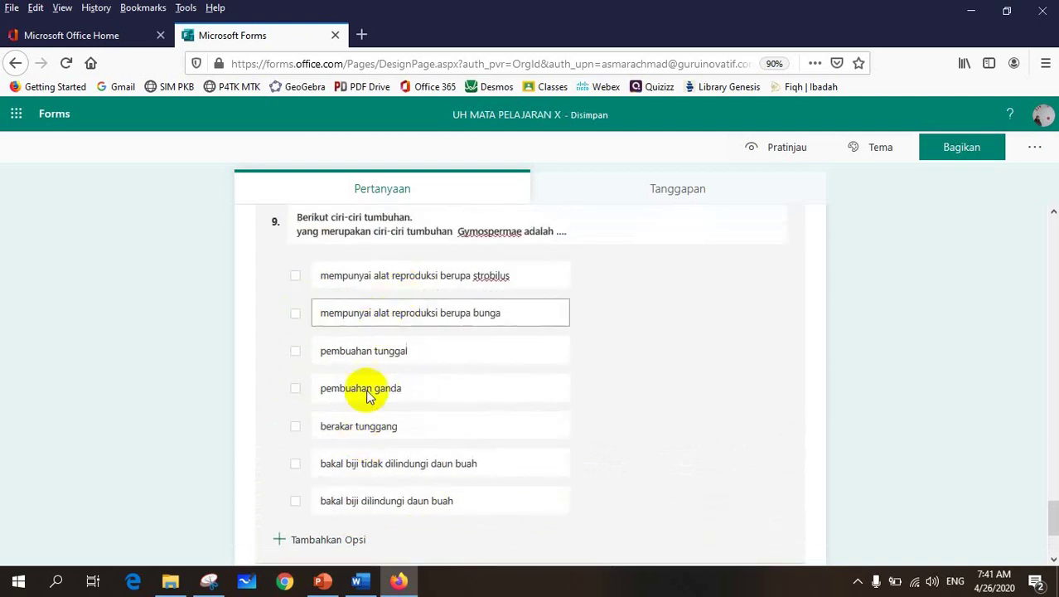
pyautogui.click(360, 581)
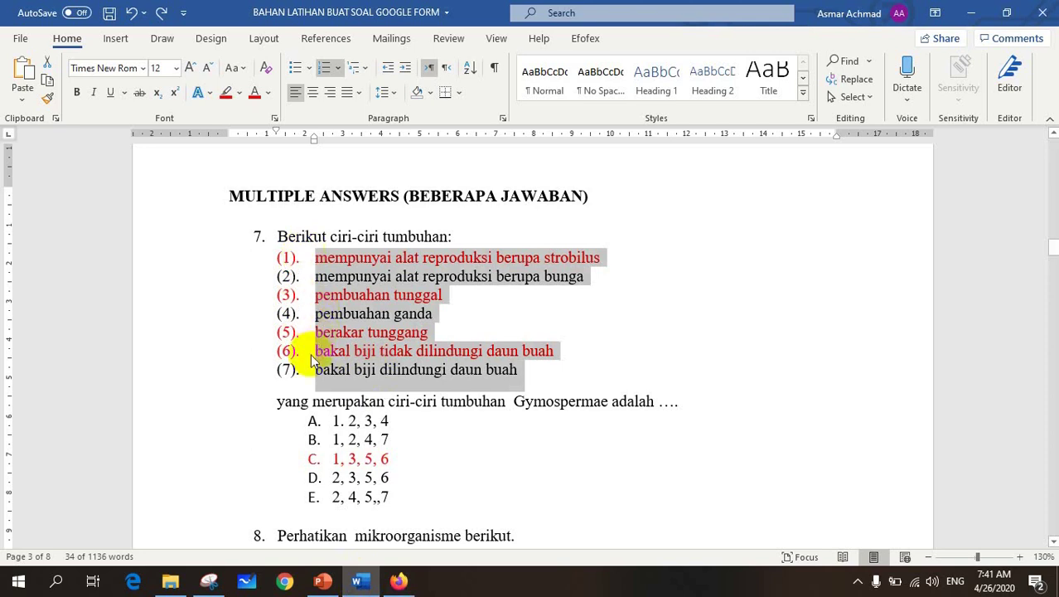
pyautogui.click(399, 582)
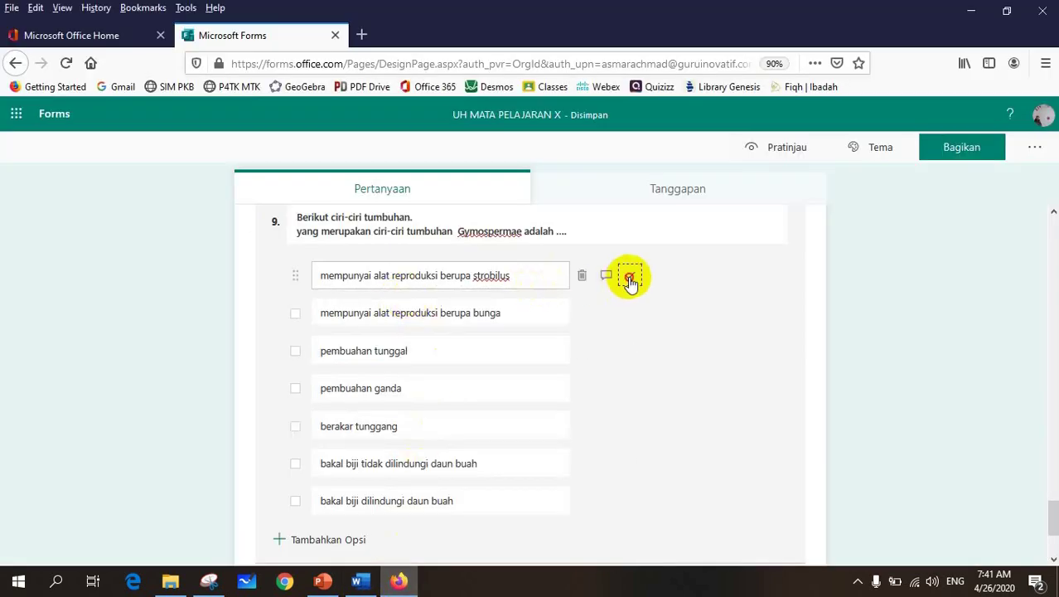
pyautogui.click(630, 278)
pyautogui.click(627, 352)
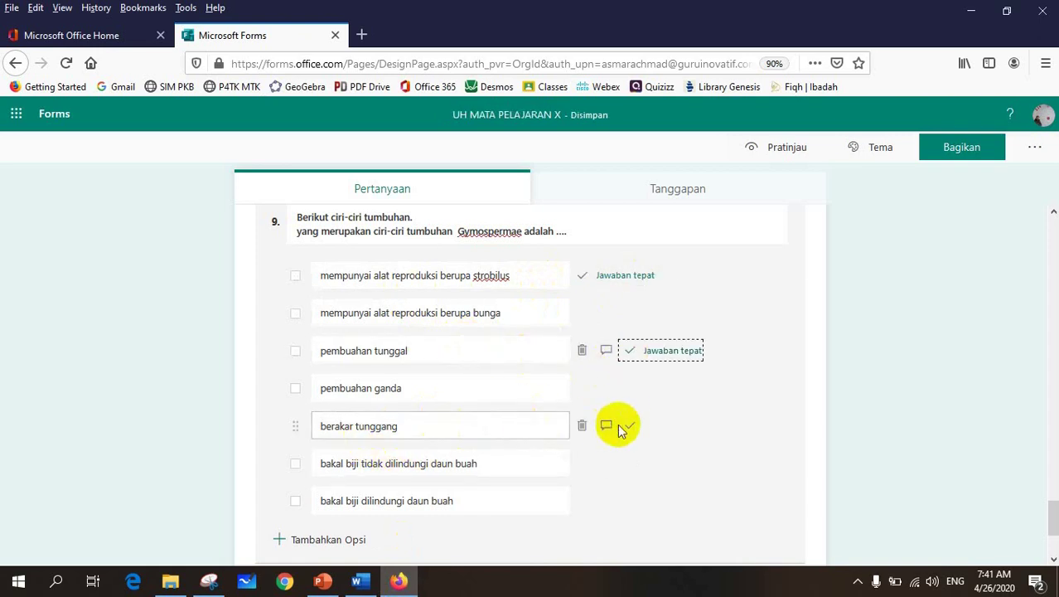
pyautogui.click(628, 426)
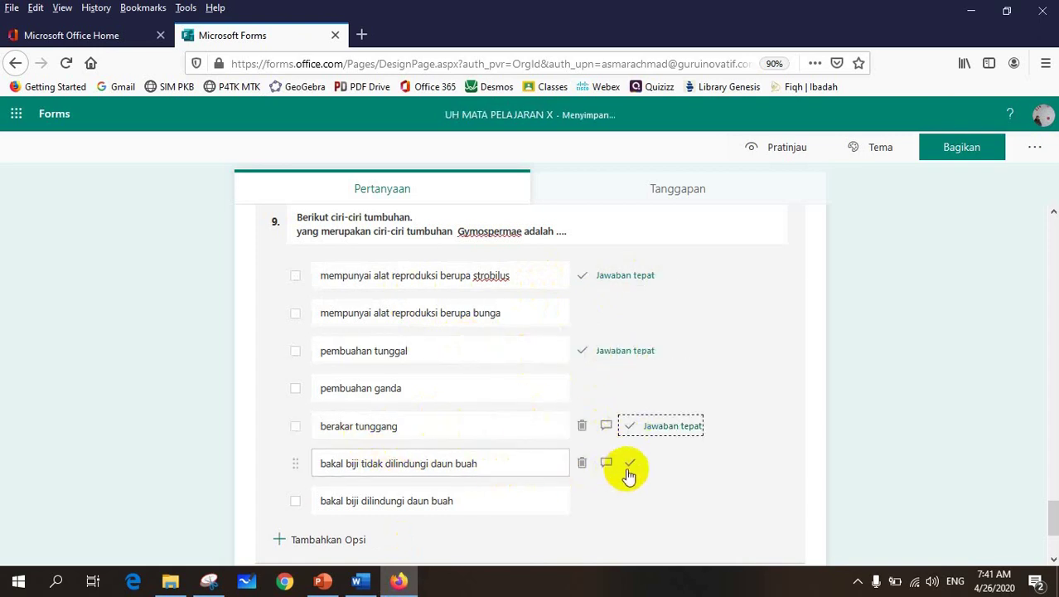
pyautogui.click(629, 465)
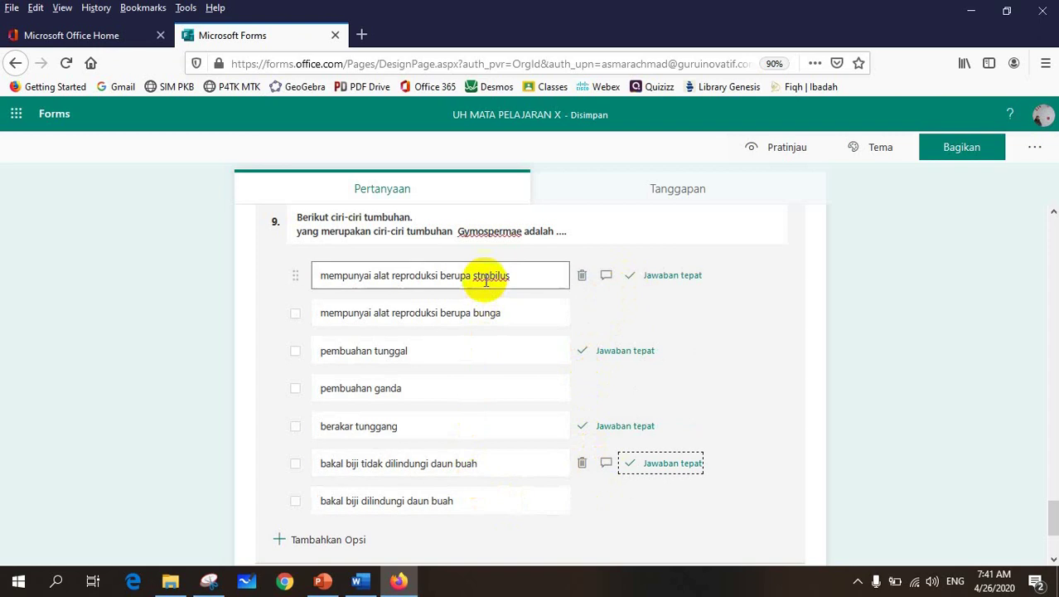
pyautogui.click(371, 463)
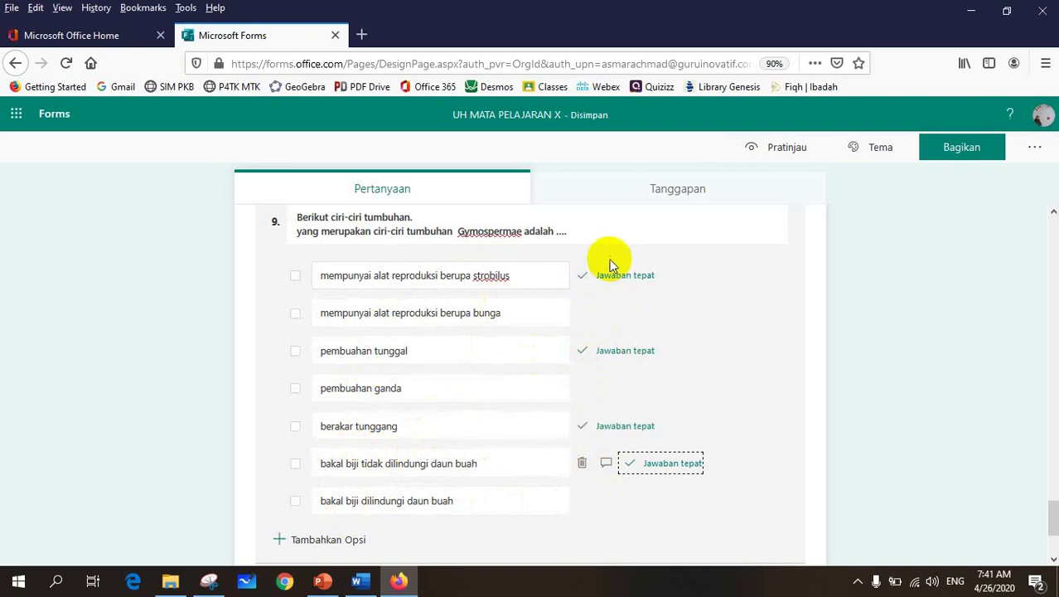
# Add a new choice (Pilihan) question below question 9.
pyautogui.scroll(-2, 518, 475)
pyautogui.scroll(-1, 518, 476)
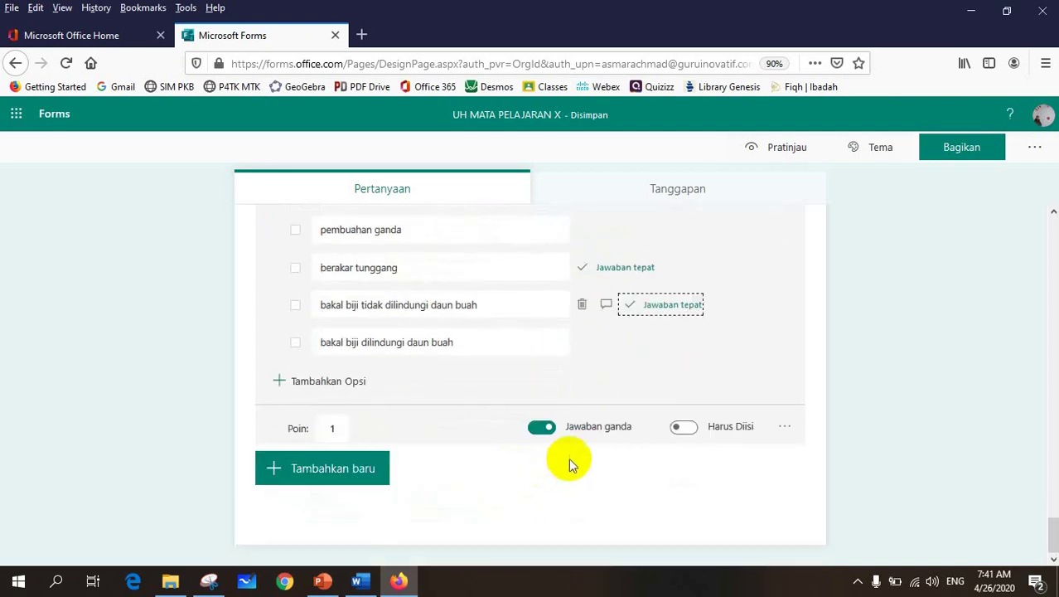
pyautogui.scroll(1, 564, 424)
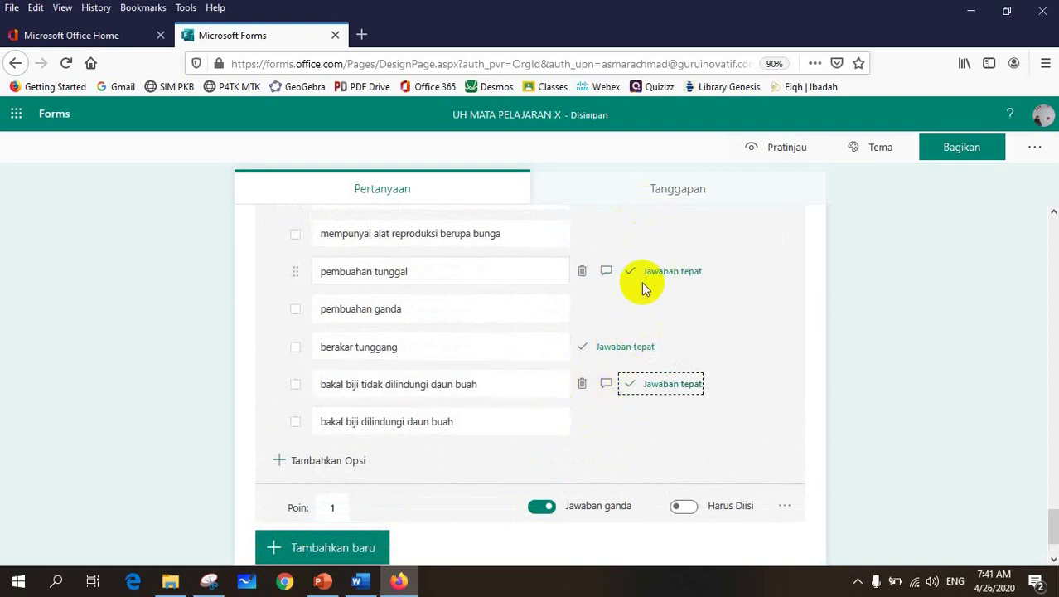
pyautogui.scroll(-1, 485, 361)
pyautogui.click(273, 470)
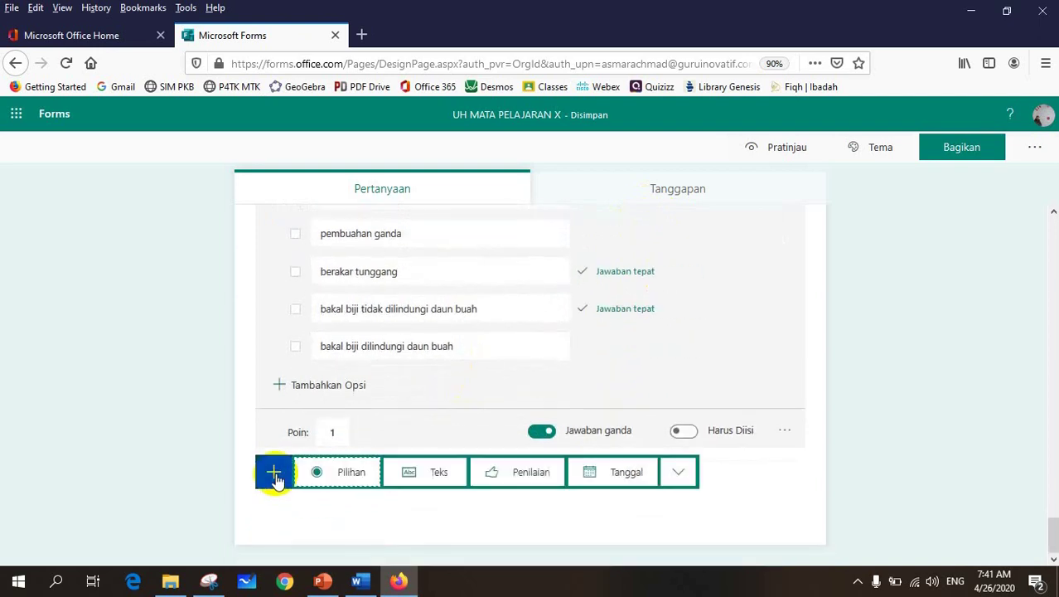
pyautogui.click(351, 472)
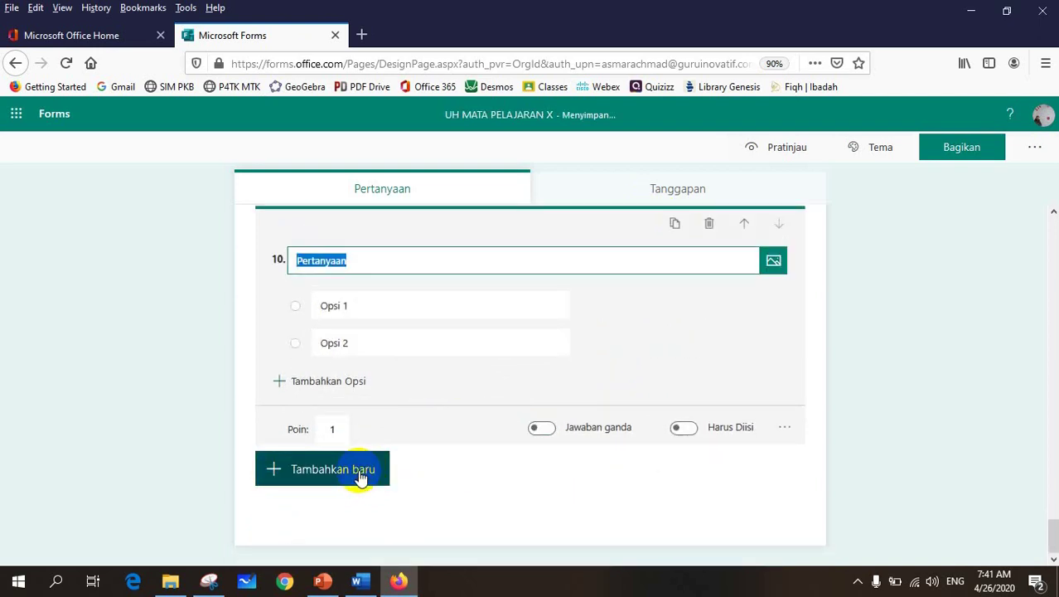
# Copy "Perhatikan mikroorganisme berikut." from question 8 in Word into the question 10 text and remove the pasted "8." numbering.
pyautogui.click(358, 580)
pyautogui.scroll(-2, 397, 408)
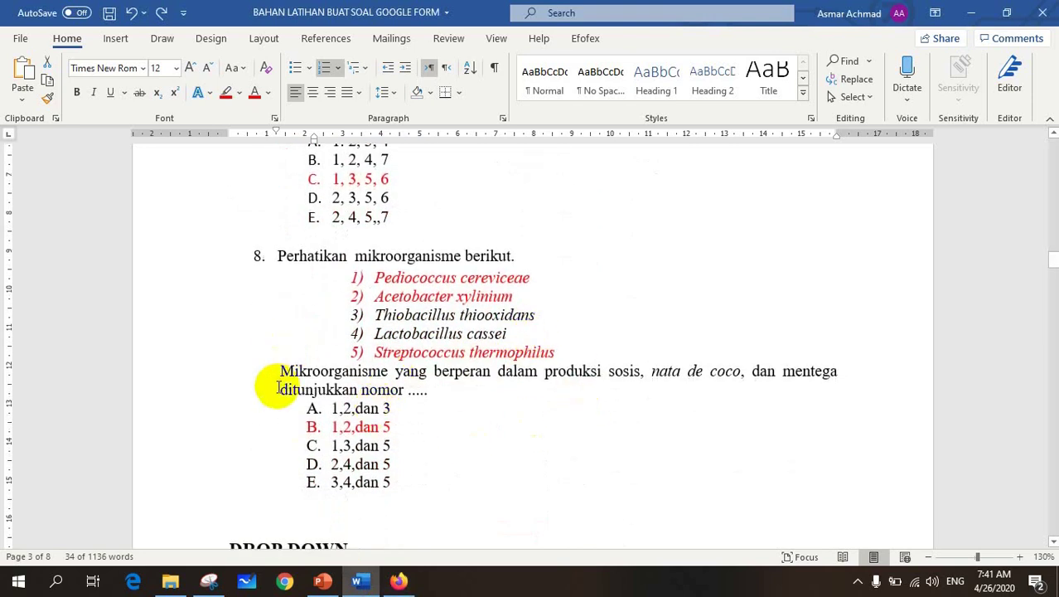
pyautogui.moveTo(279, 253); pyautogui.dragTo(522, 249)
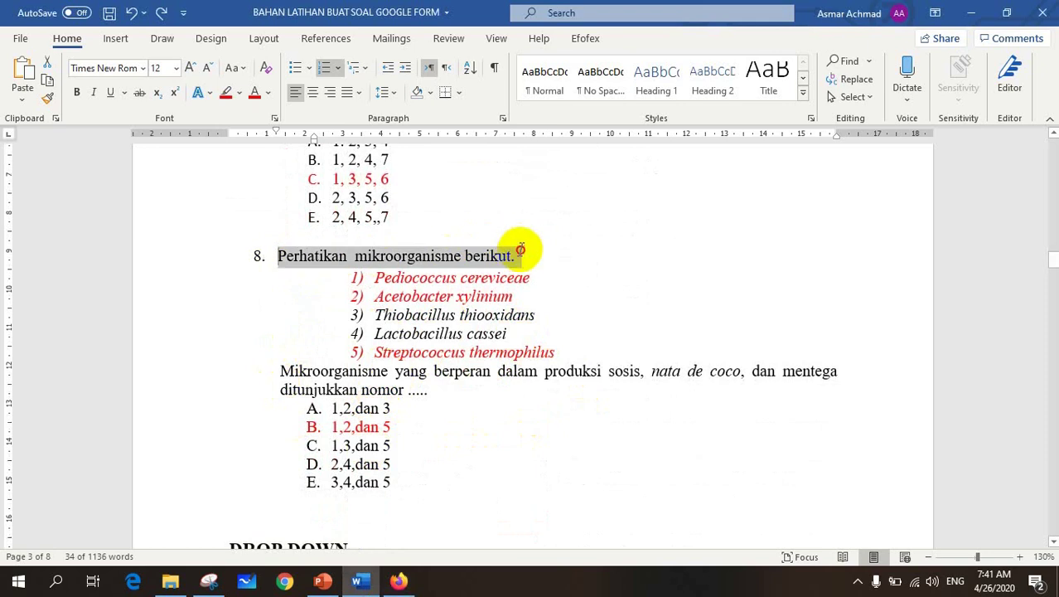
pyautogui.hotkey('ctrl', 'c')
pyautogui.click(398, 581)
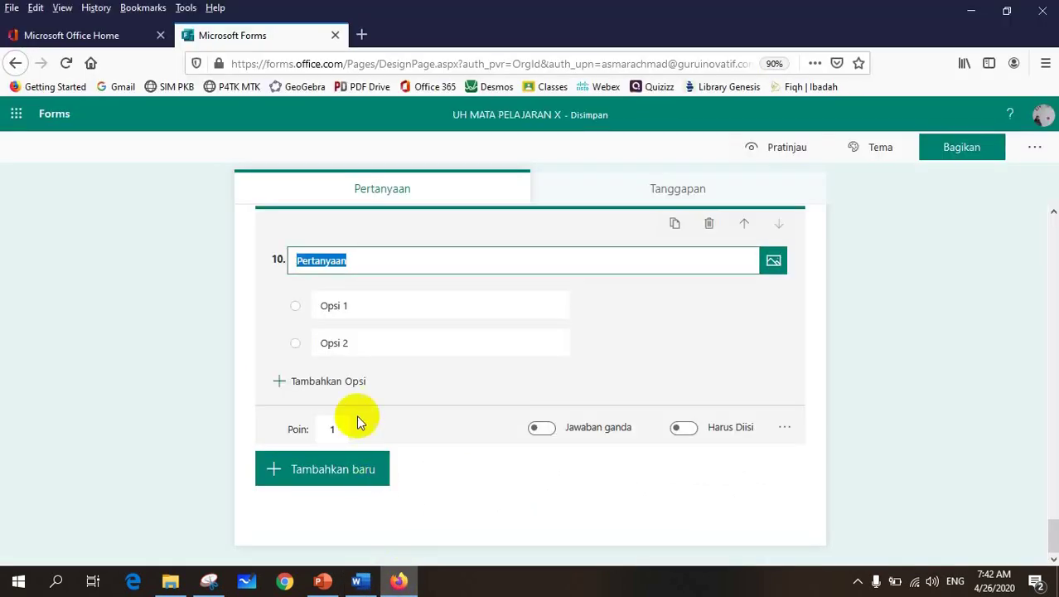
pyautogui.hotkey('ctrl', 'v')
pyautogui.moveTo(331, 260); pyautogui.dragTo(280, 265)
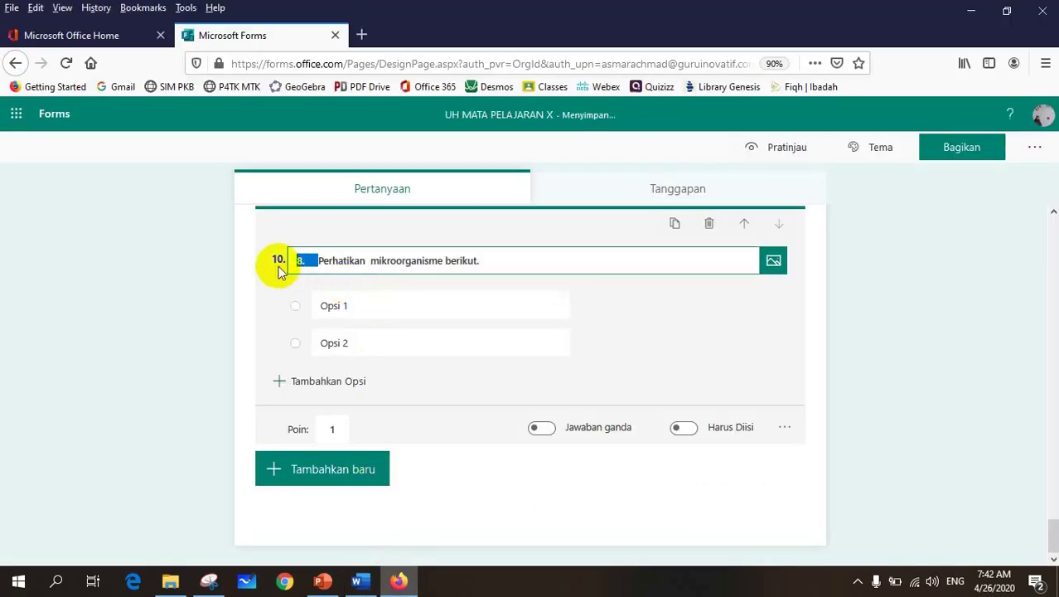
pyautogui.press('BackSpace')
# Copy the "Mikroorganisme yang berperan dalam produksi sosis..." sentence from Word and add it as a second line of the question 10 text.
pyautogui.click(358, 581)
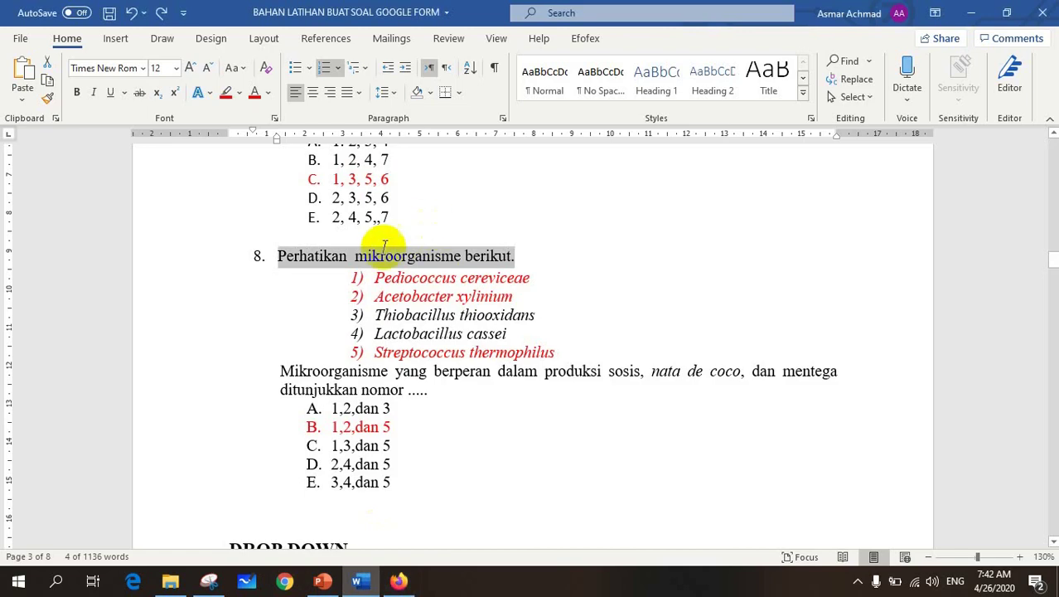
pyautogui.moveTo(279, 370); pyautogui.dragTo(444, 395)
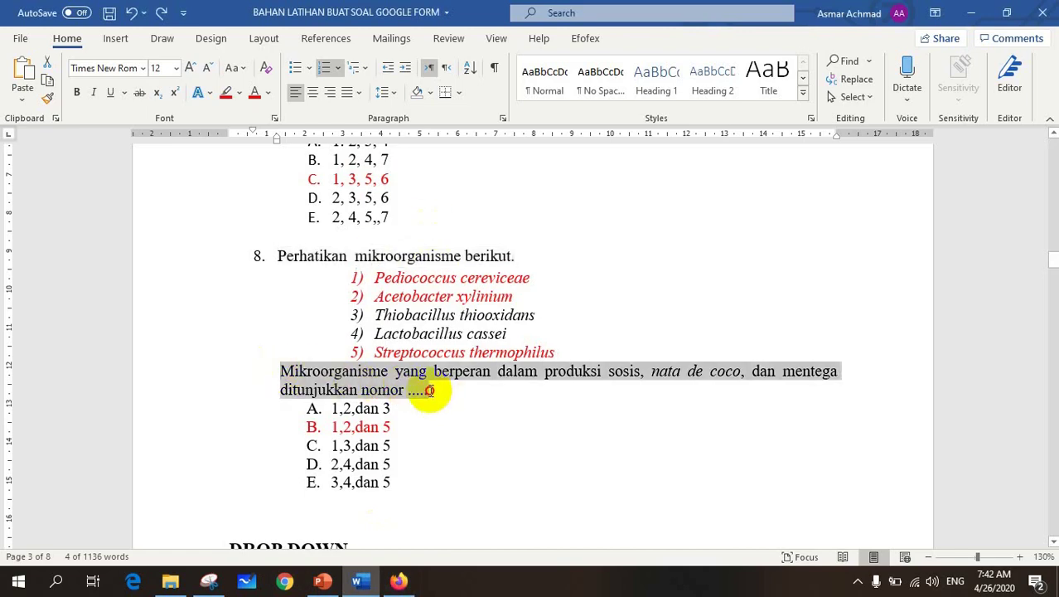
pyautogui.click(398, 581)
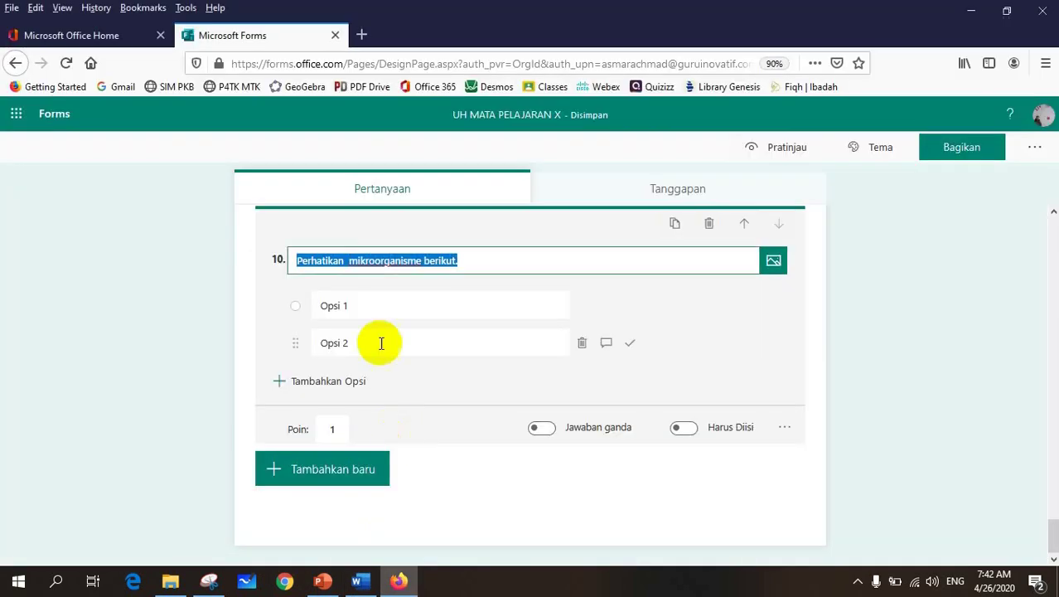
pyautogui.click(469, 264)
pyautogui.press('Return')
pyautogui.hotkey('ctrl', 'v')
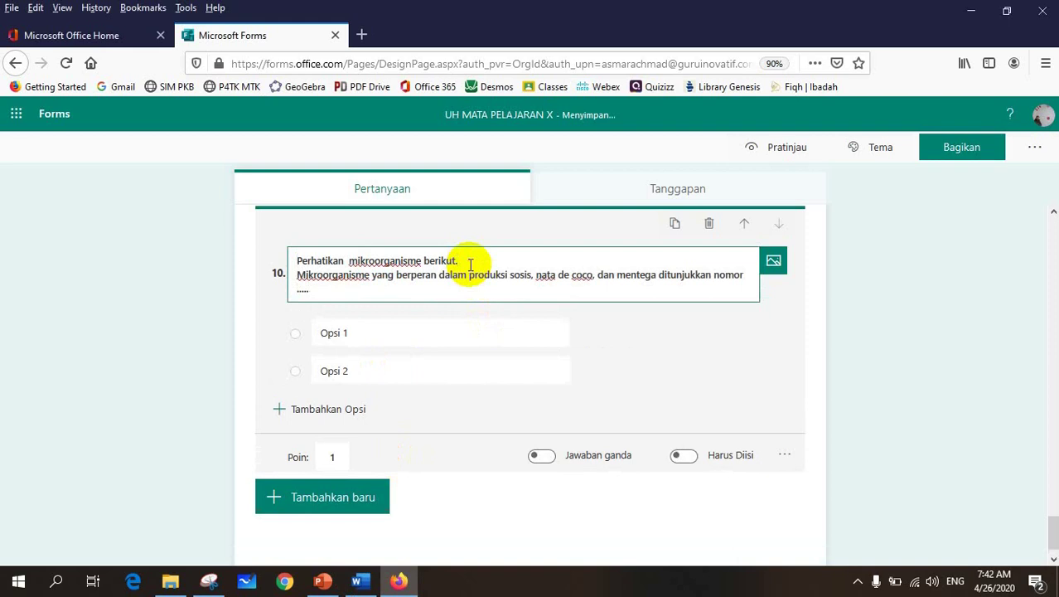
# In the Word document, copy the five microorganism names of question 8 without their list numbering, then undo the numbering removal.
pyautogui.click(357, 580)
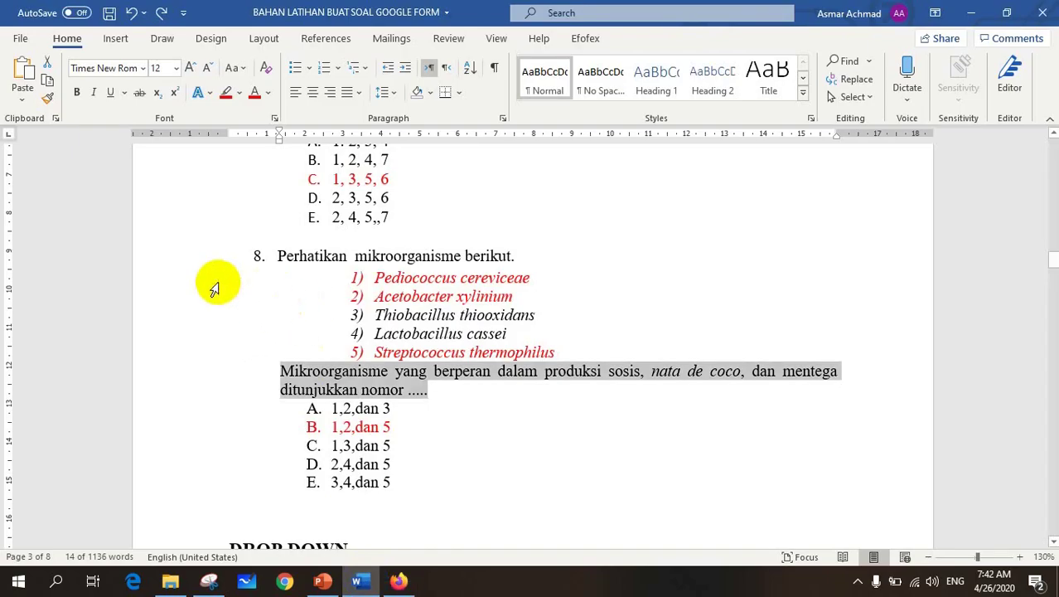
pyautogui.moveTo(217, 282); pyautogui.dragTo(225, 355)
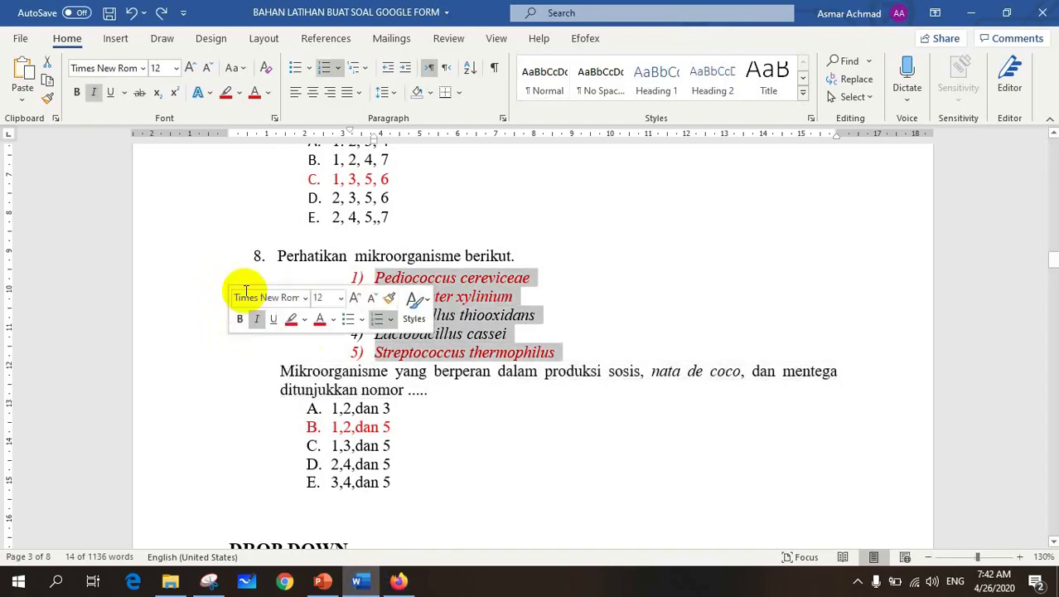
pyautogui.click(327, 71)
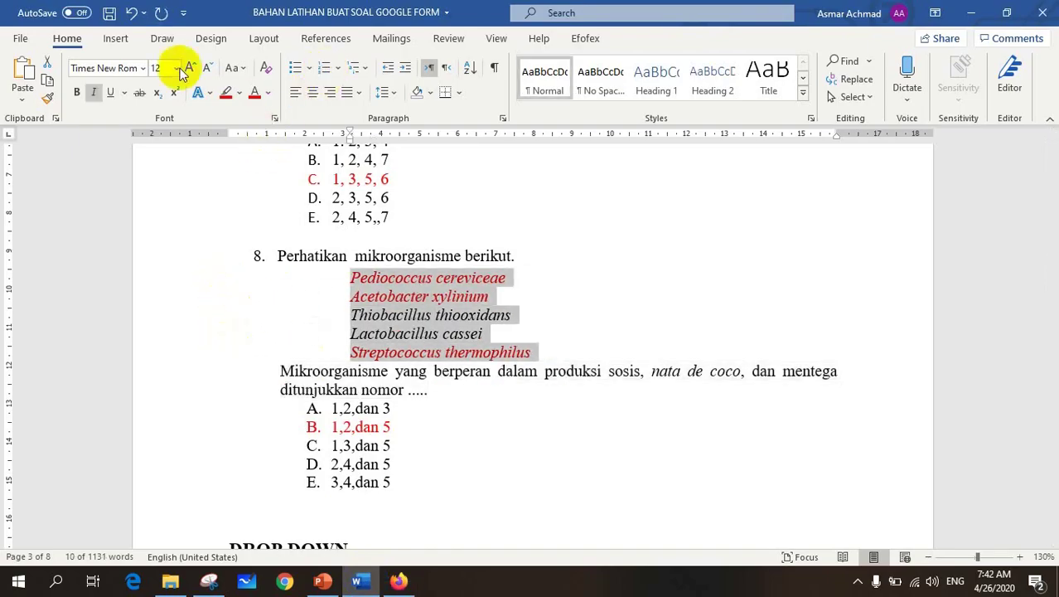
pyautogui.click(131, 13)
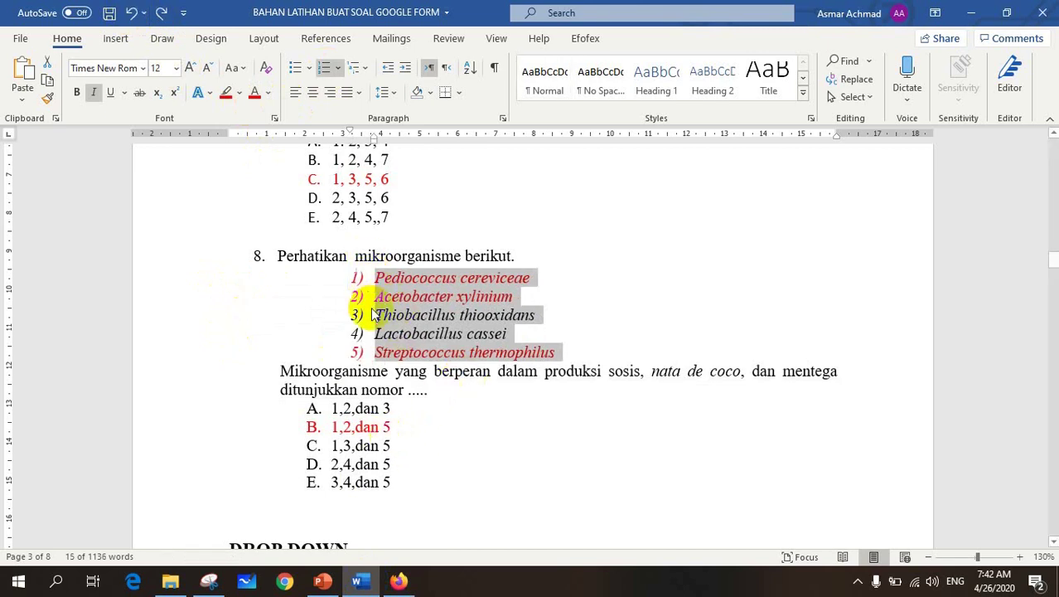
# Switch back to the form, delete Opsi 2 of question 10 and replace Opsi 1 with the five copied microorganism names.
pyautogui.click(399, 580)
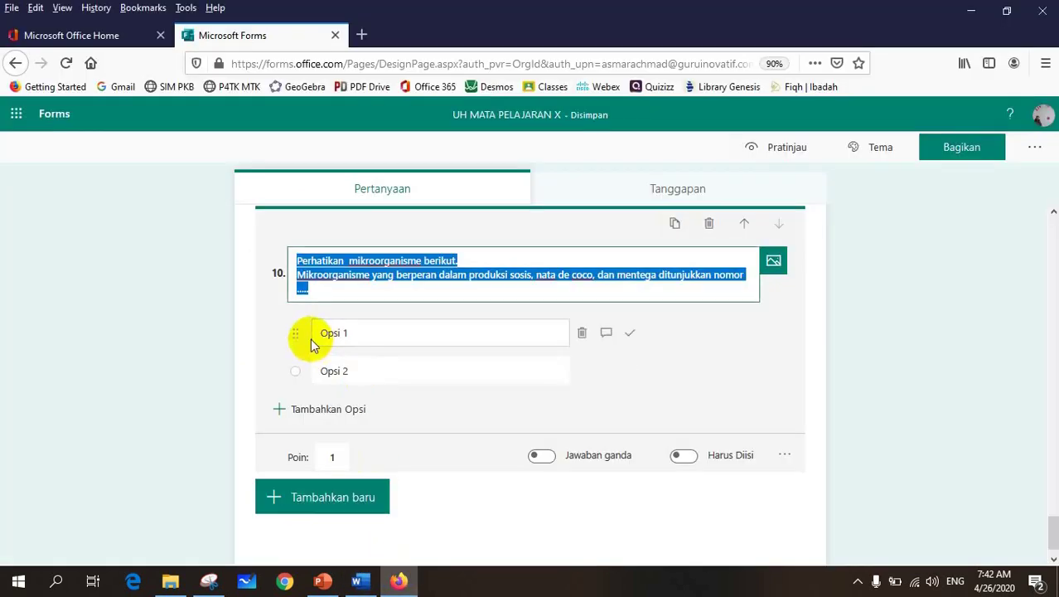
pyautogui.click(580, 369)
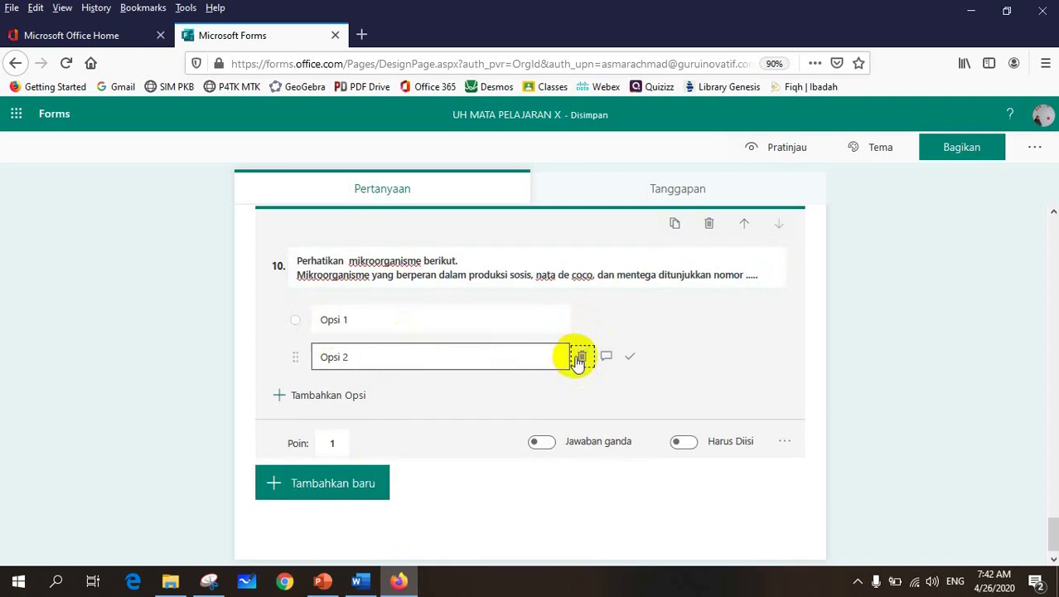
pyautogui.click(582, 355)
pyautogui.click(421, 348)
pyautogui.hotkey('ctrl', 'v')
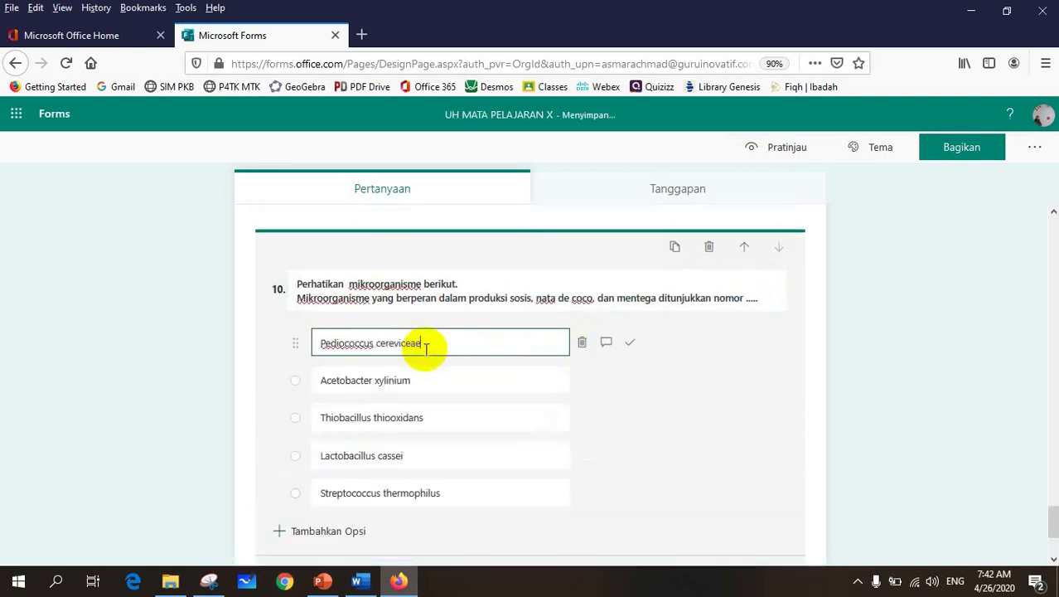
# Allow multiple answers (Jawaban ganda) for question 10 and mark Pediococcus cereviceae, Acetobacter xylinium and Streptococcus thermophilus as correct.
pyautogui.scroll(-2, 537, 357)
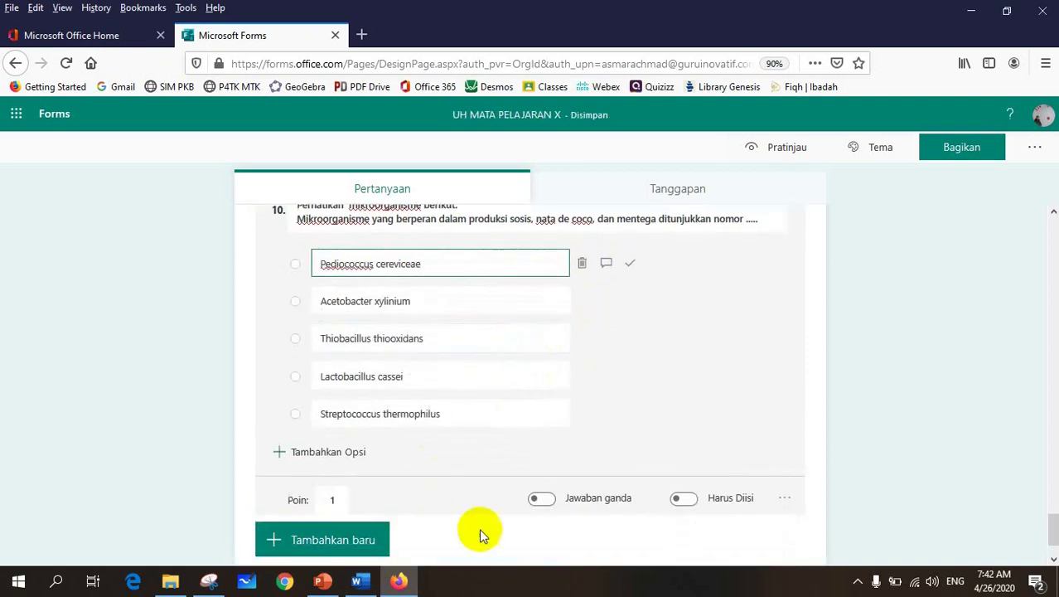
pyautogui.click(545, 502)
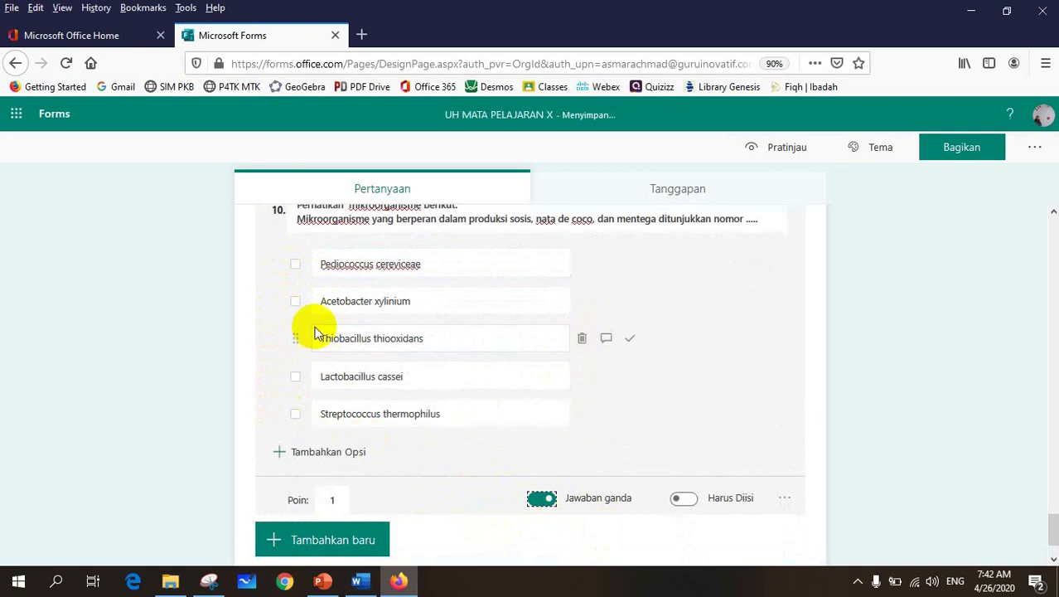
pyautogui.click(631, 267)
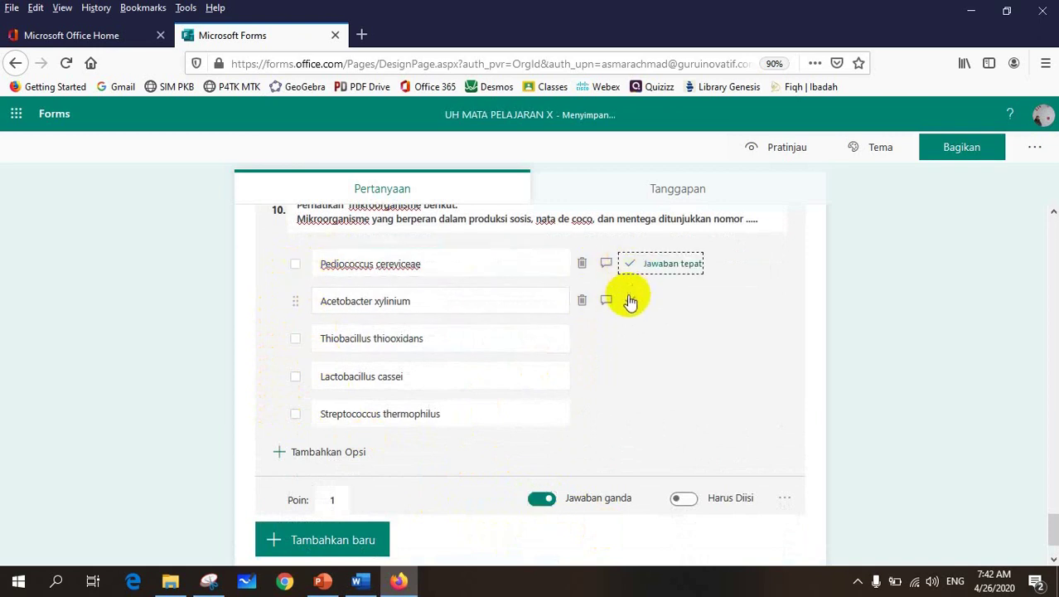
pyautogui.click(628, 303)
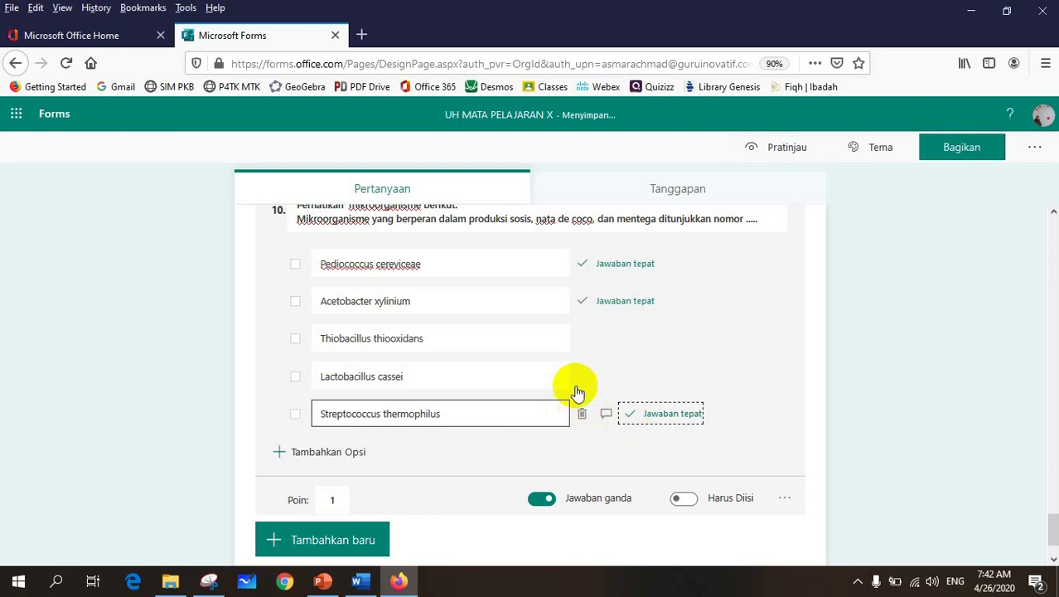
pyautogui.scroll(-1, 447, 433)
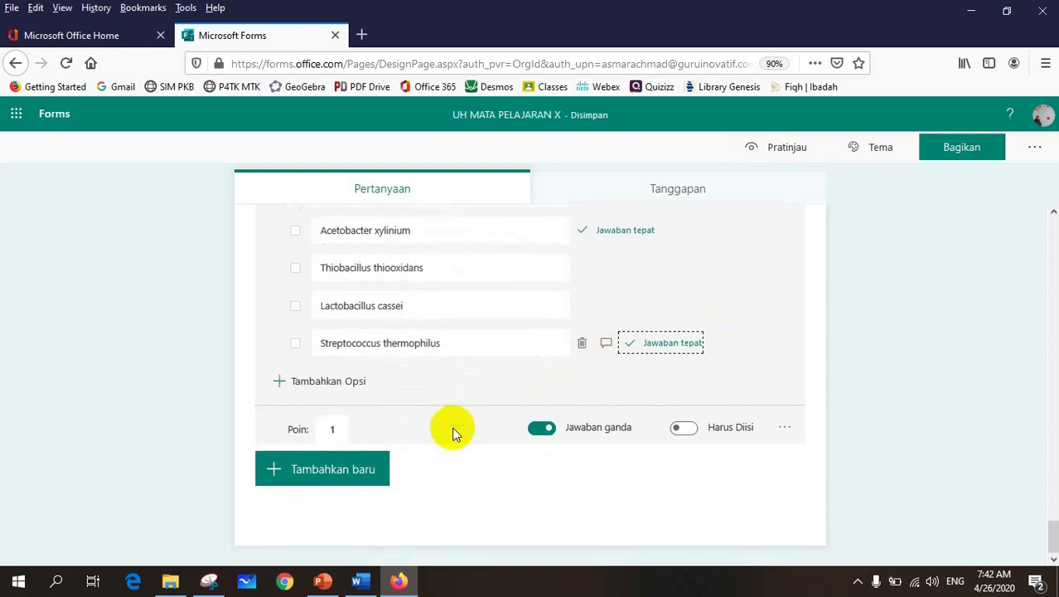
# In the Word document, select and copy the question 9 text about "bioteknologi konvensional" under the DROP DOWN heading.
pyautogui.click(359, 581)
pyautogui.scroll(-5, 491, 358)
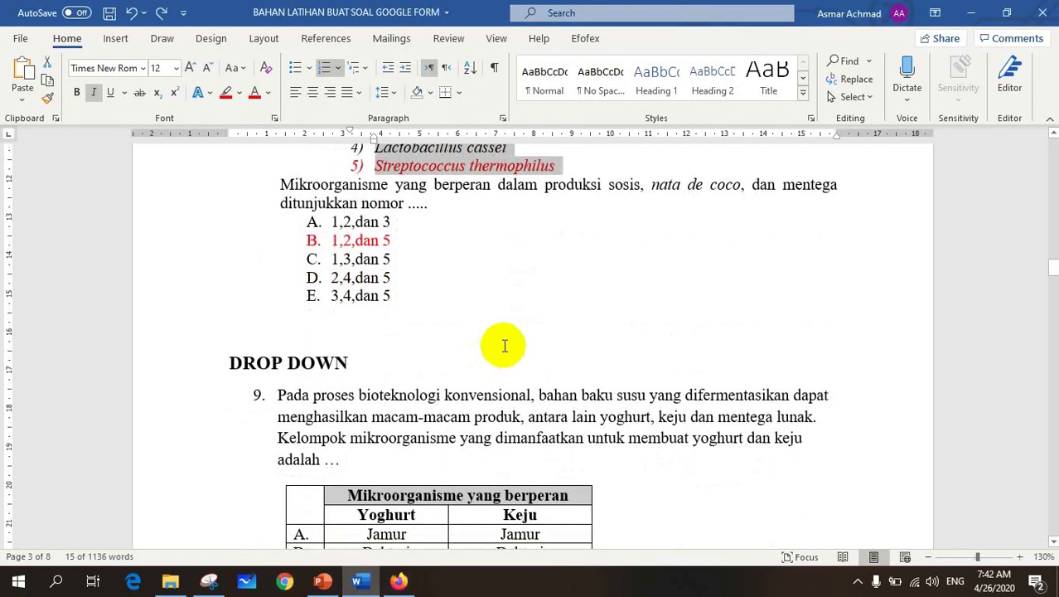
pyautogui.scroll(-3, 503, 345)
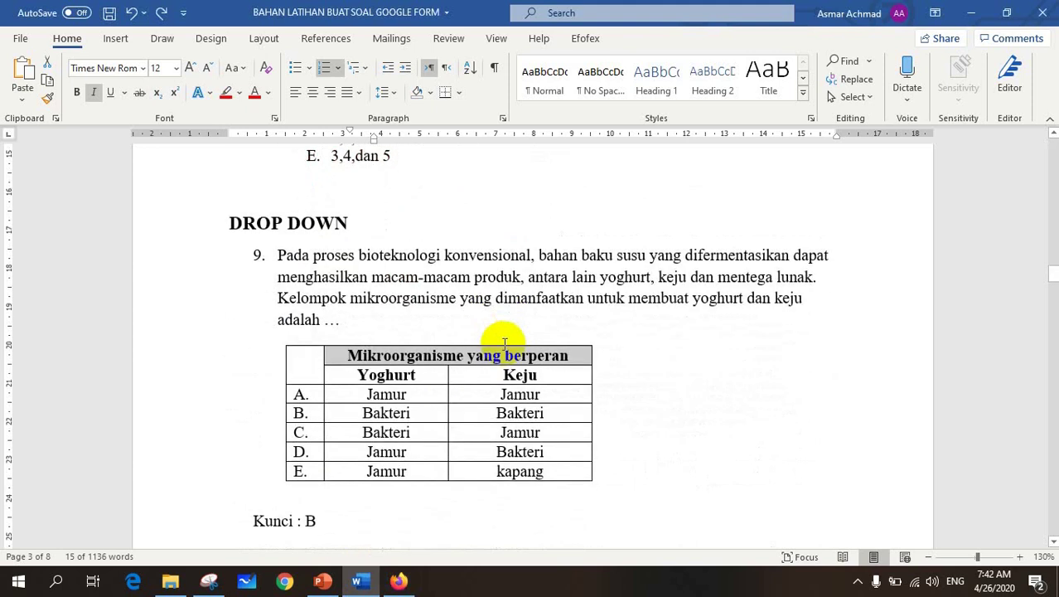
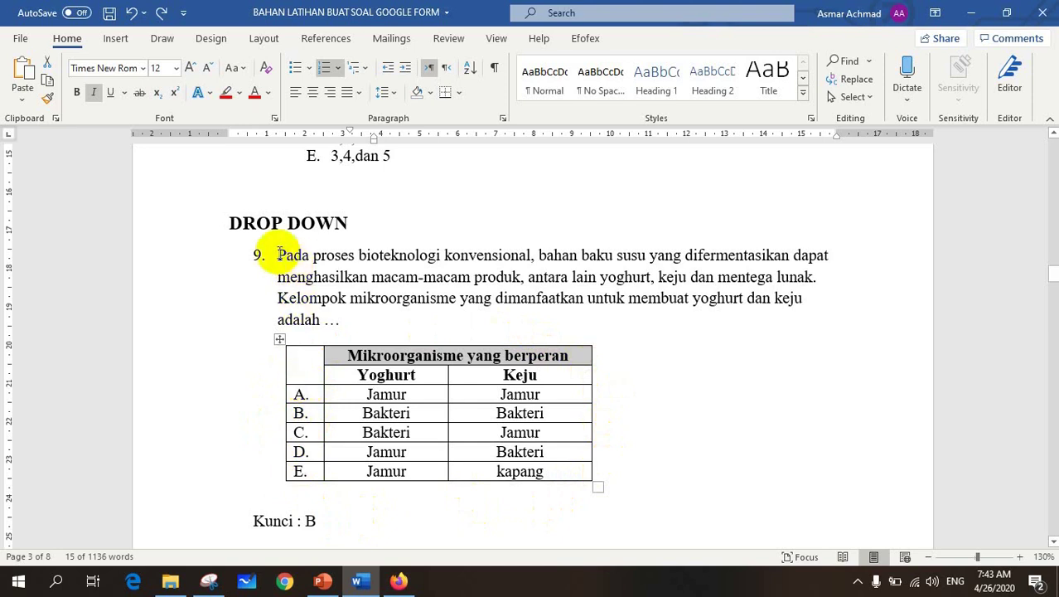
pyautogui.moveTo(280, 254); pyautogui.dragTo(340, 330)
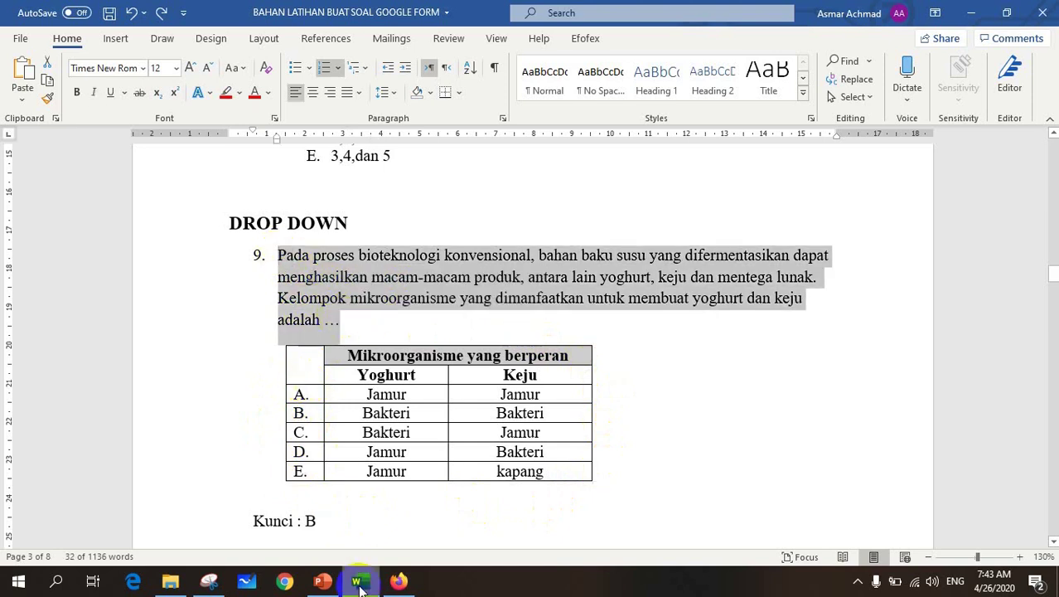
# Switch back to the form and add a new choice (Pilihan) question below question 10.
pyautogui.click(399, 580)
pyautogui.click(325, 472)
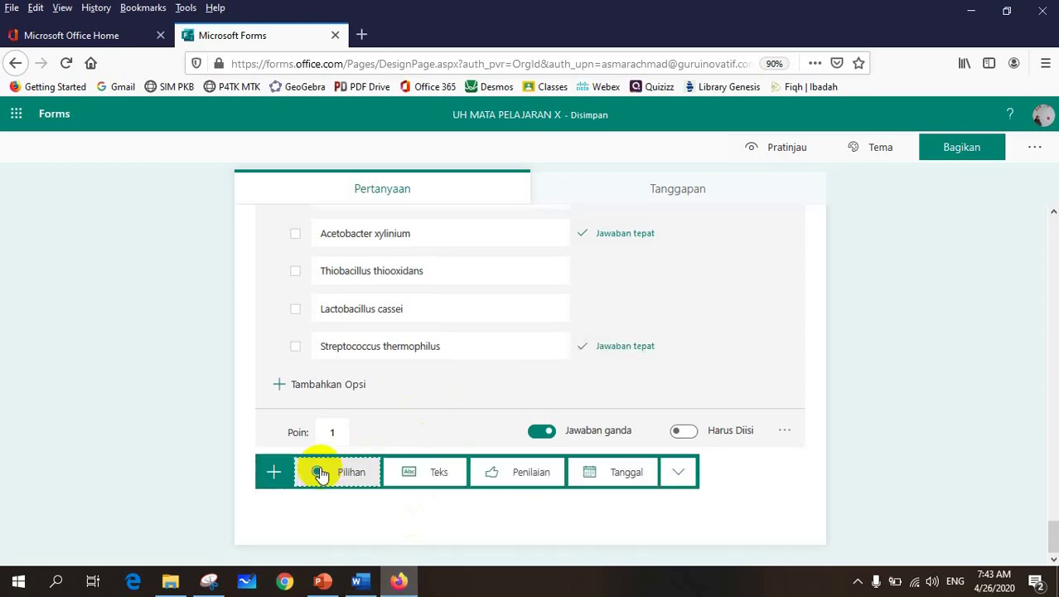
pyautogui.click(322, 473)
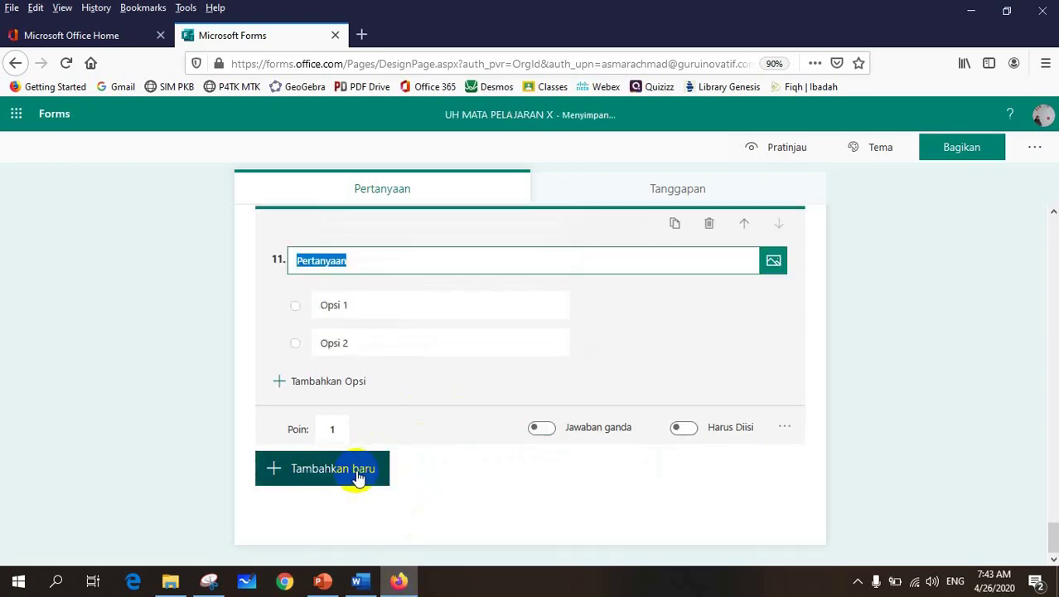
# Paste the "Pada proses bioteknologi konvensional" question as the text of question 11 and remove its leading number 9.
pyautogui.write('9.\tPada proses bioteknologi konvensional, bahan baku susu yang difermentasikan dapat menghasilkan macam-macam produk, antara lain yoghurt, keju dan mentega lunak.  Kelompok mikroorganisme yang dimanfaatkan untuk membuat yoghurt dan keju adalah ...')
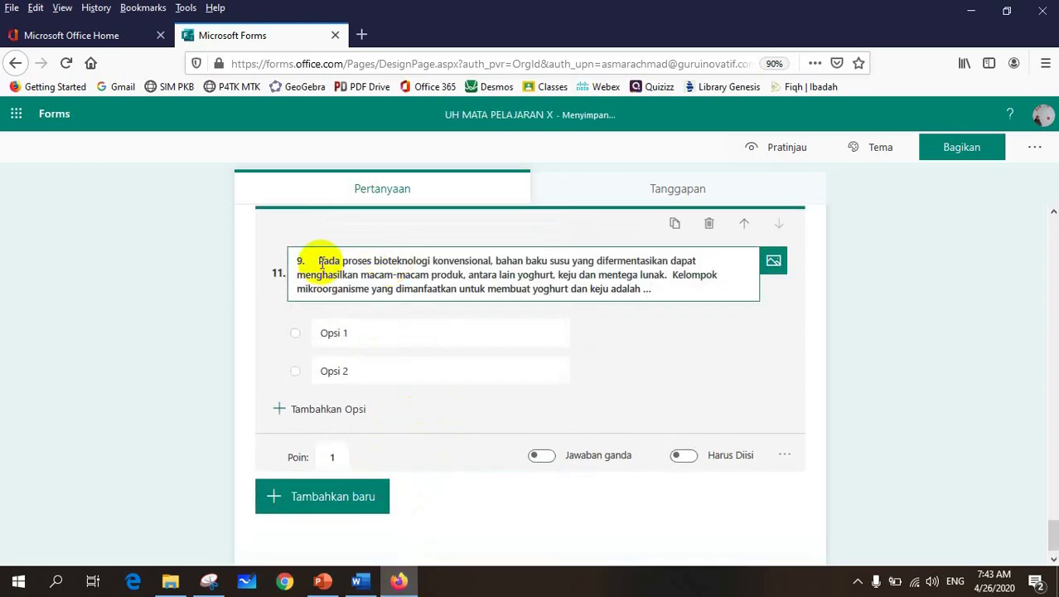
pyautogui.moveTo(318, 262); pyautogui.dragTo(282, 266)
pyautogui.press('BackSpace')
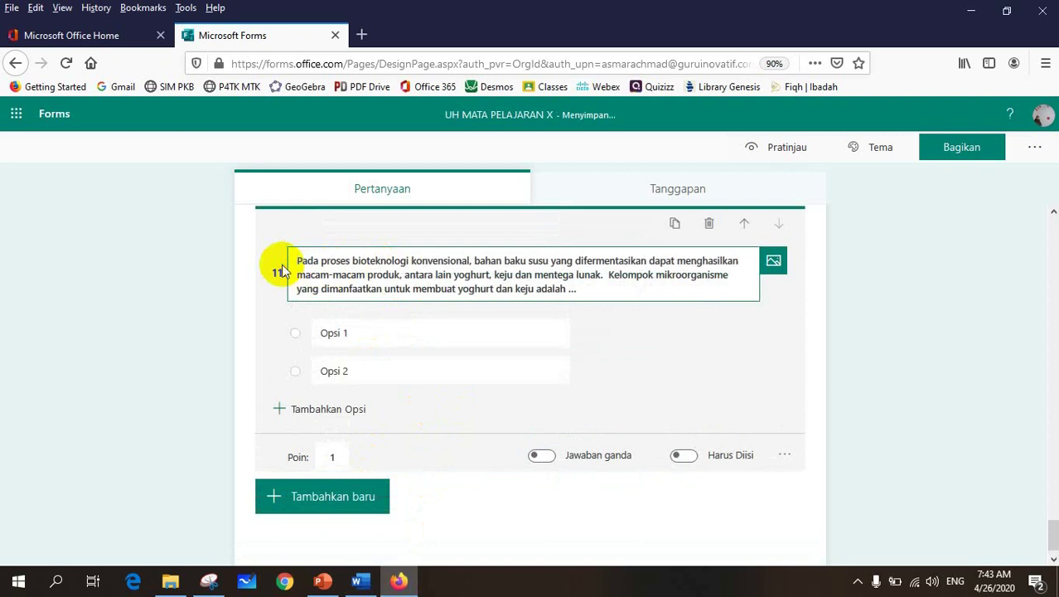
# Switch to the Word document and capture the "Mikroorganisme yang berperan" table under question 9 with Snipping Tool.
pyautogui.click(360, 583)
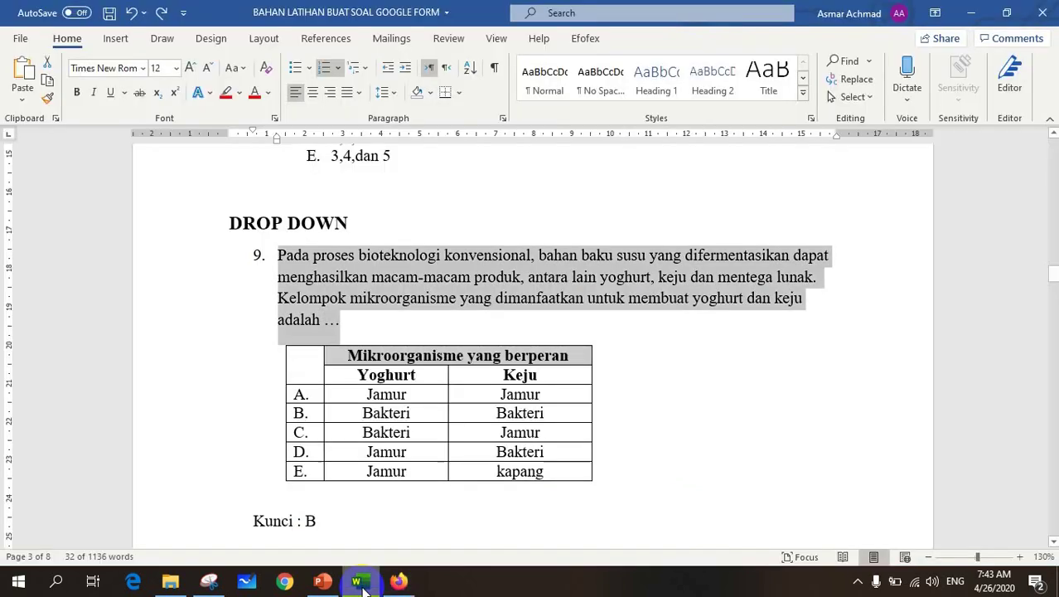
pyautogui.click(585, 328)
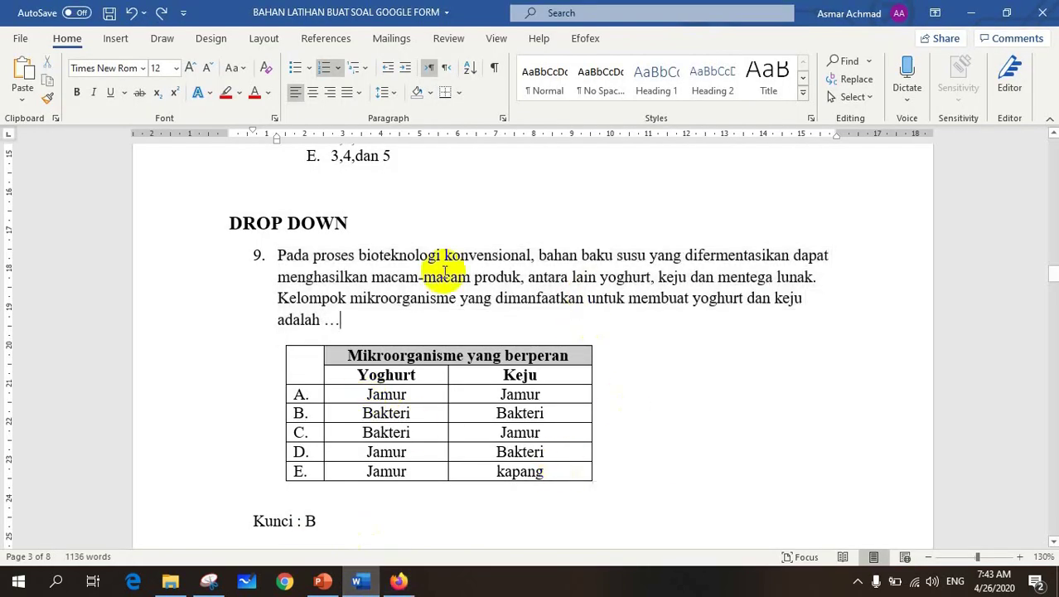
pyautogui.click(209, 583)
pyautogui.click(306, 223)
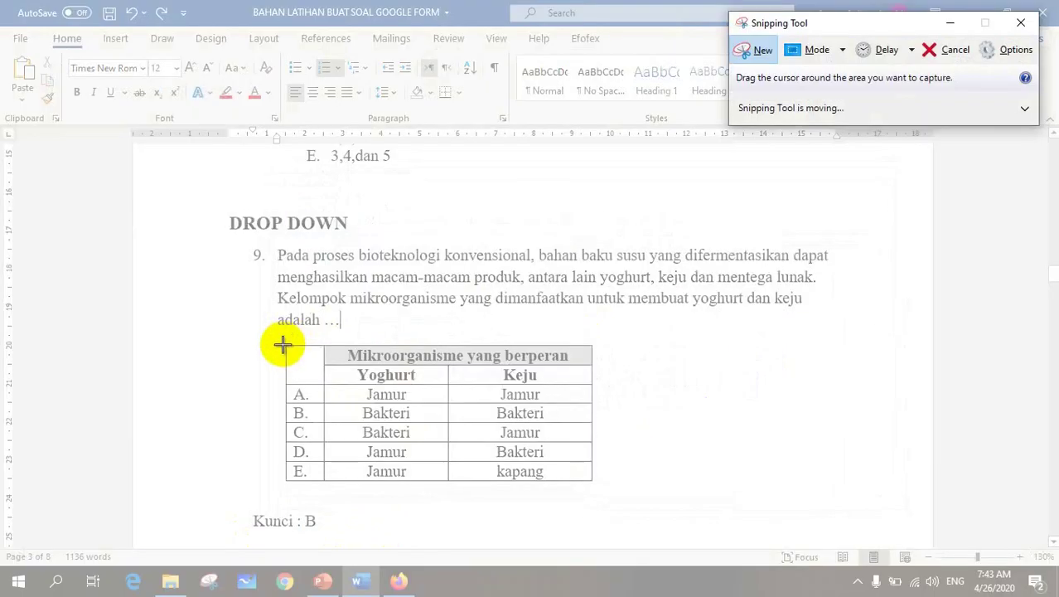
pyautogui.moveTo(283, 343); pyautogui.dragTo(593, 481)
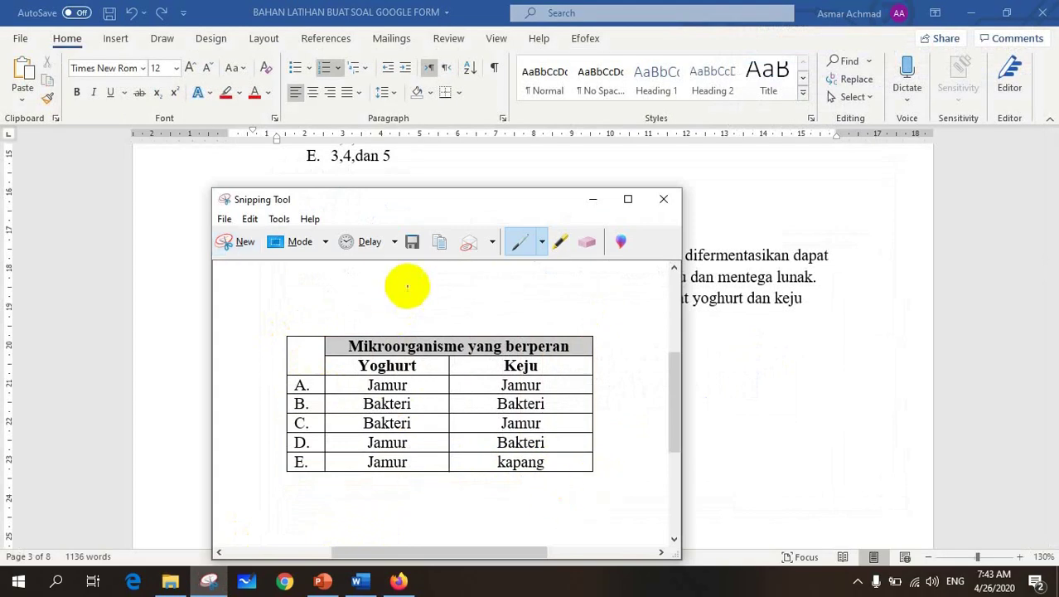
# Save the captured table as a PNG named S9 in the GBR_SOAL folder and return to the Word document.
pyautogui.click(418, 244)
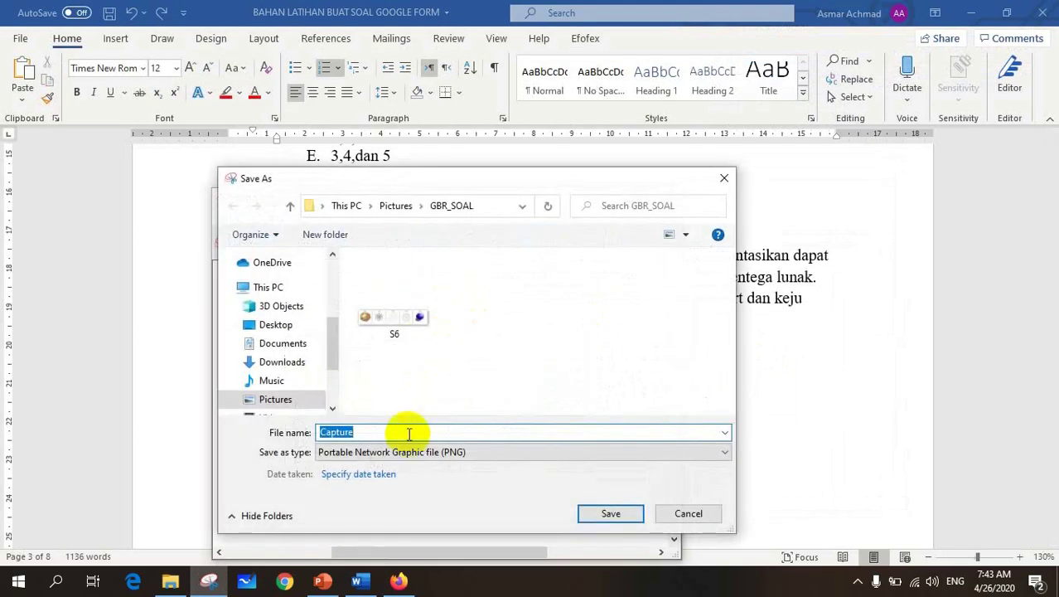
pyautogui.write('S9')
pyautogui.click(615, 513)
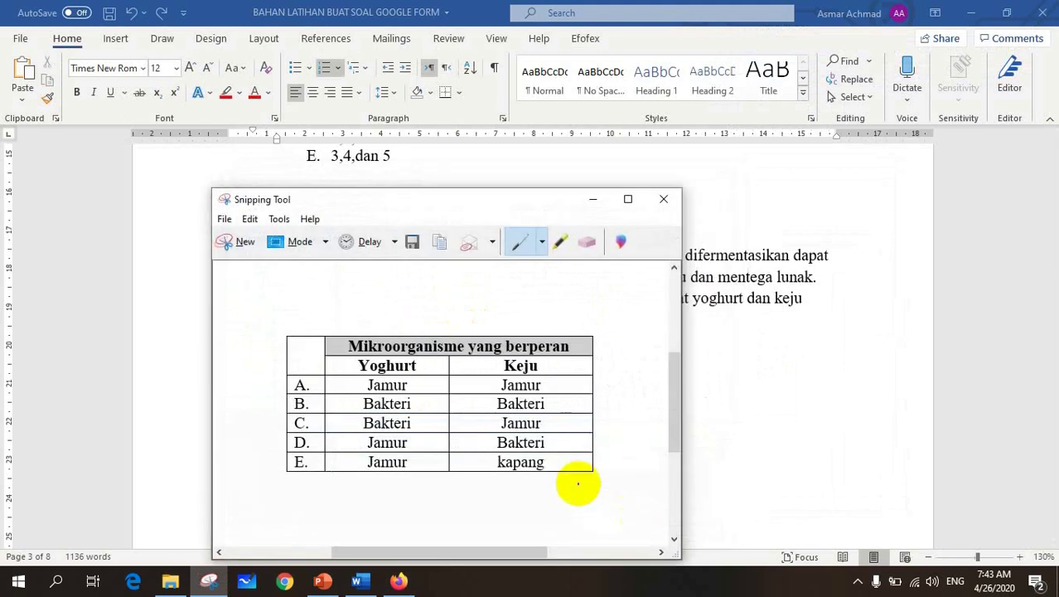
pyautogui.click(797, 428)
pyautogui.scroll(-3, 485, 438)
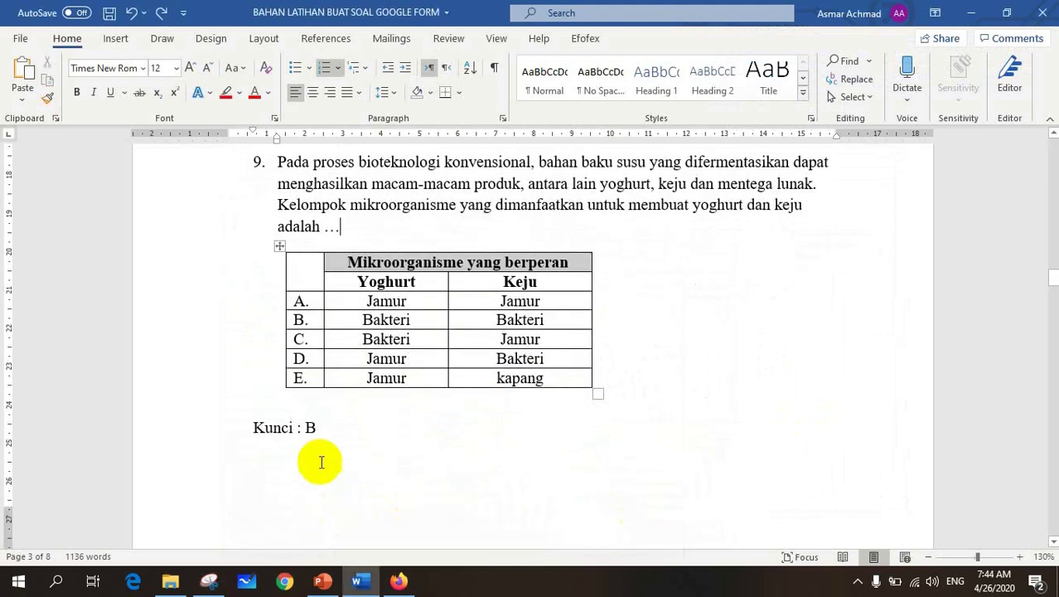
# Switch to the form in Firefox and insert the S9 image from GBR_SOAL into question 11.
pyautogui.click(400, 583)
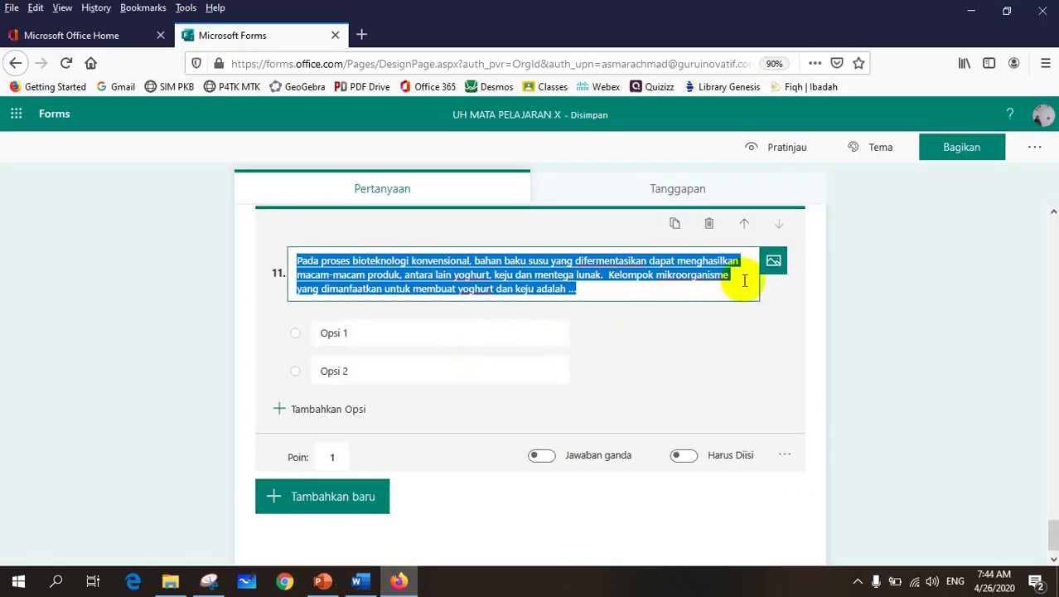
pyautogui.click(775, 265)
pyautogui.click(816, 239)
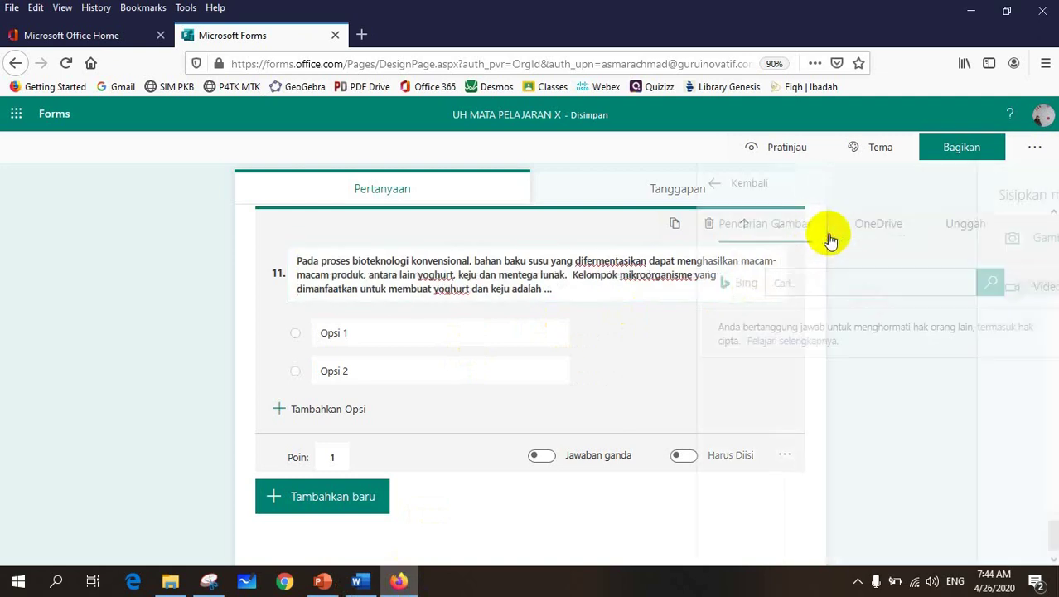
pyautogui.click(914, 230)
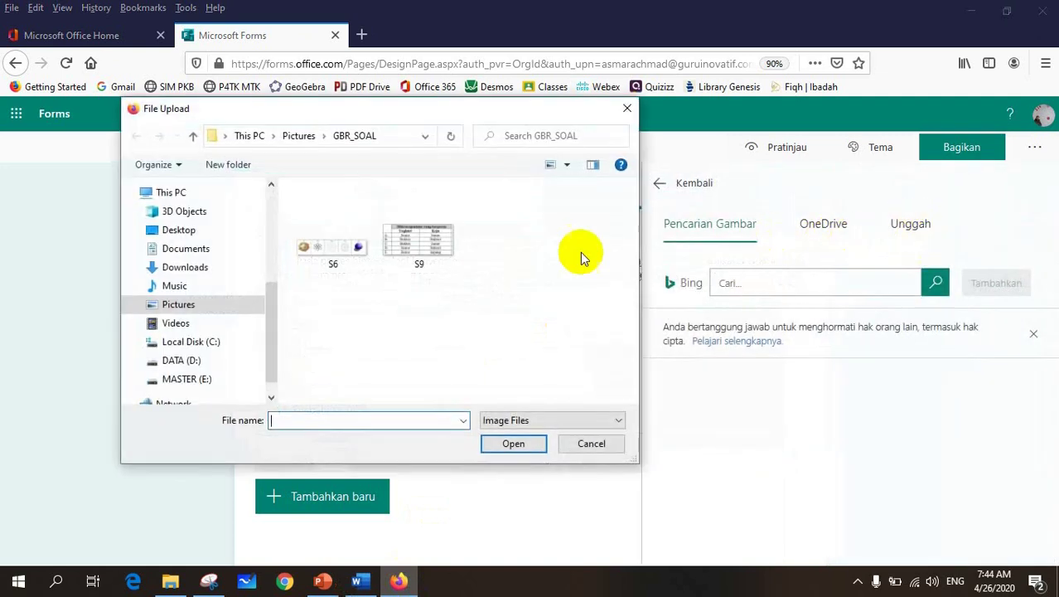
pyautogui.click(421, 240)
pyautogui.click(506, 445)
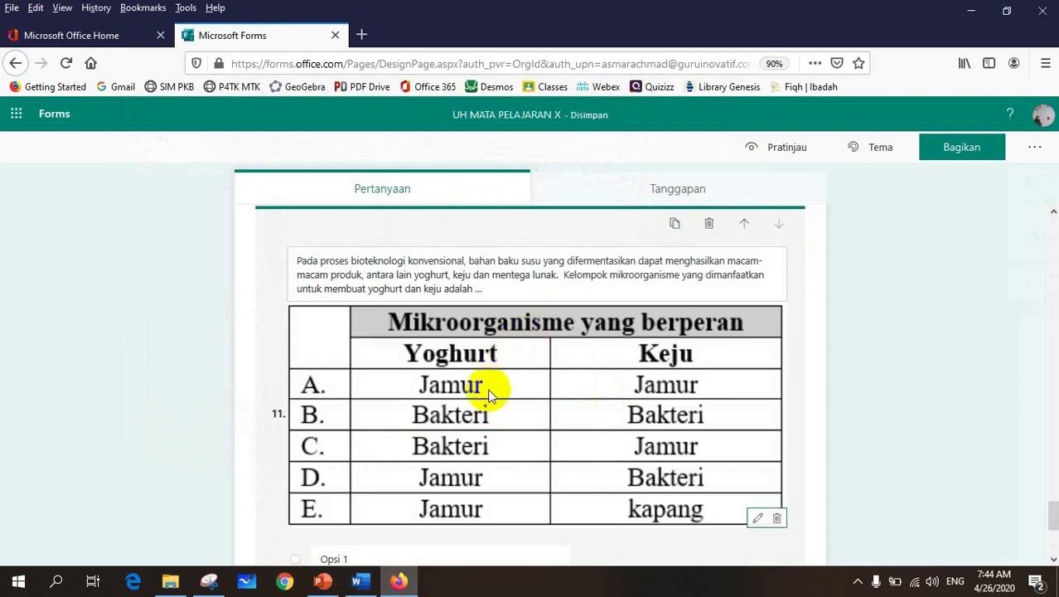
# Change question 11's answer choices to the Drop-down format.
pyautogui.scroll(-3, 487, 421)
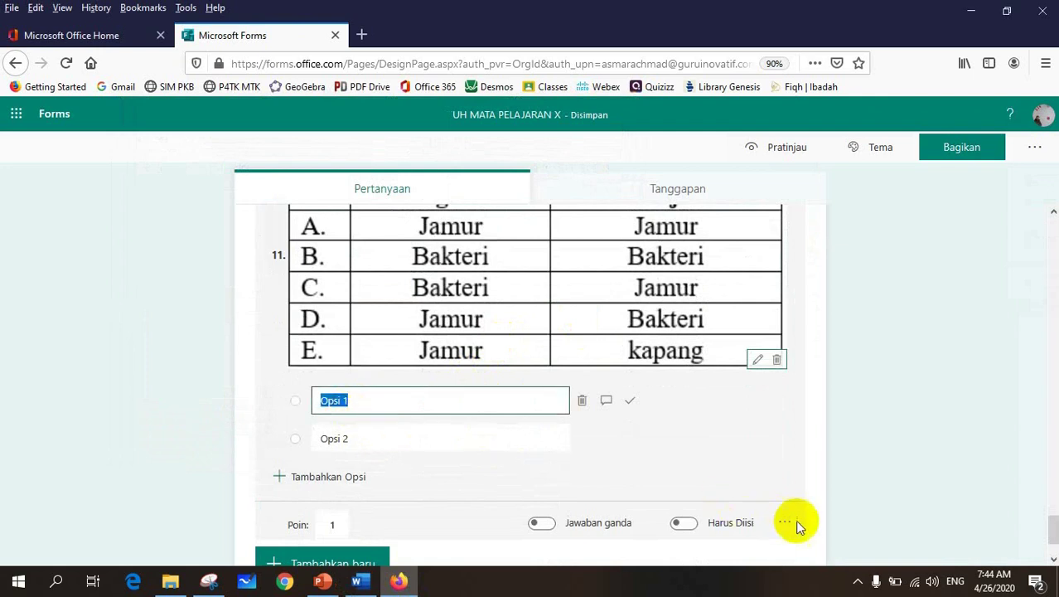
pyautogui.scroll(-2, 799, 525)
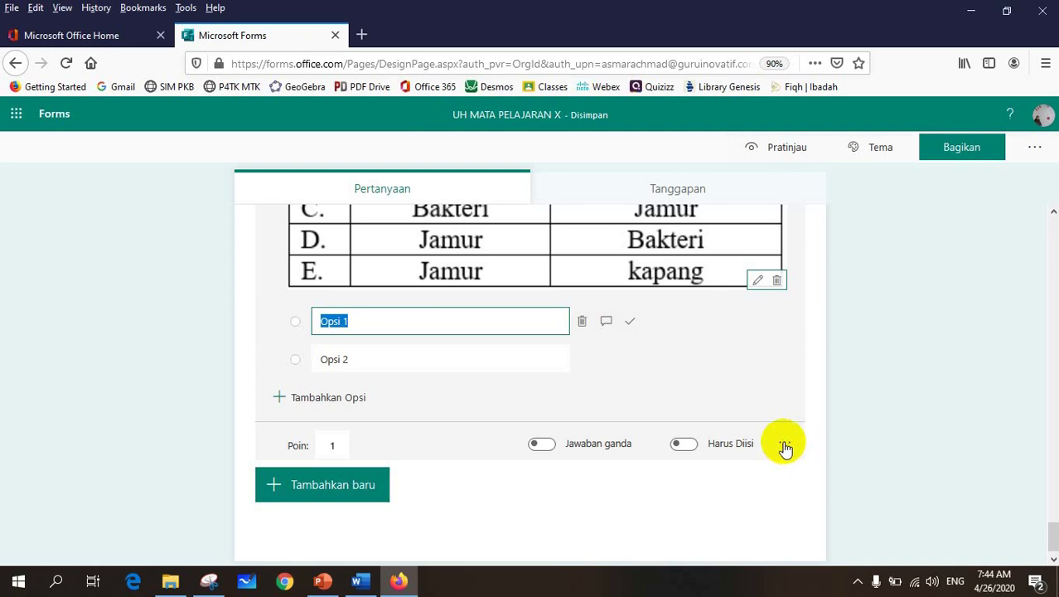
pyautogui.click(785, 446)
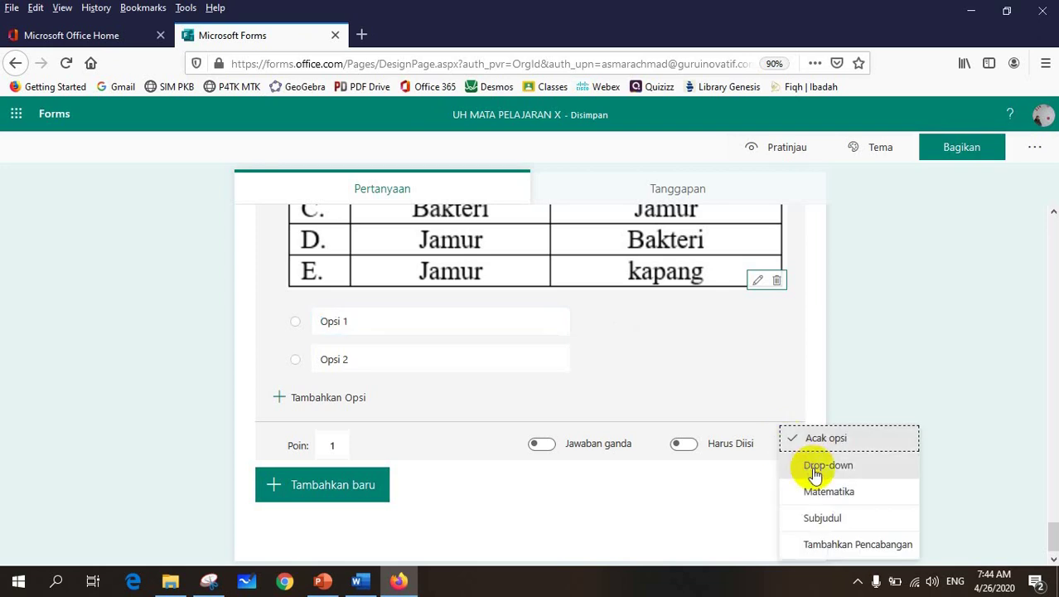
pyautogui.click(815, 470)
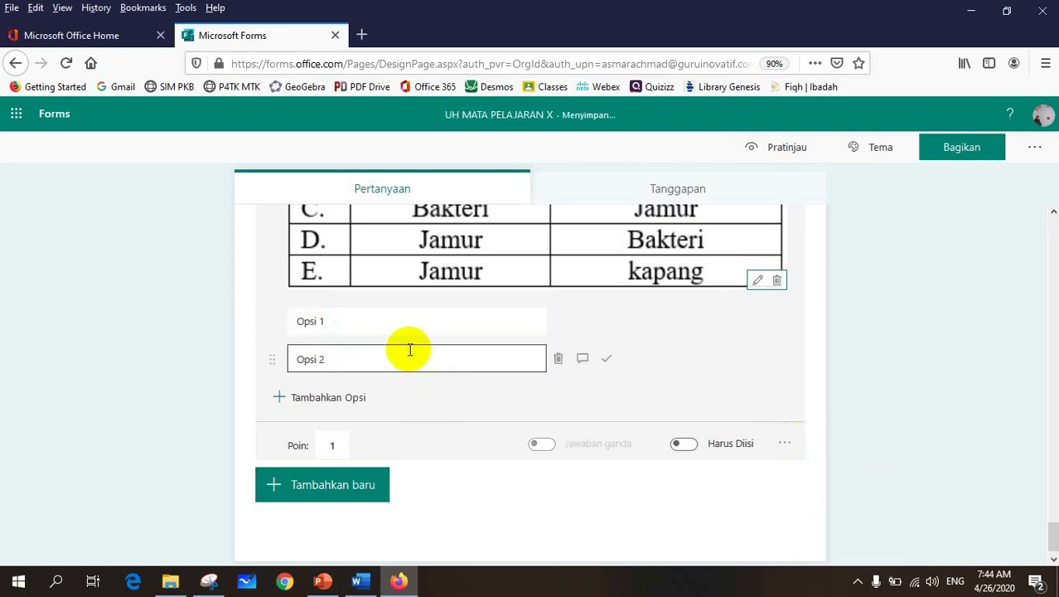
# Fill question 11's answer options with A, B, C, D and E.
pyautogui.click(394, 325)
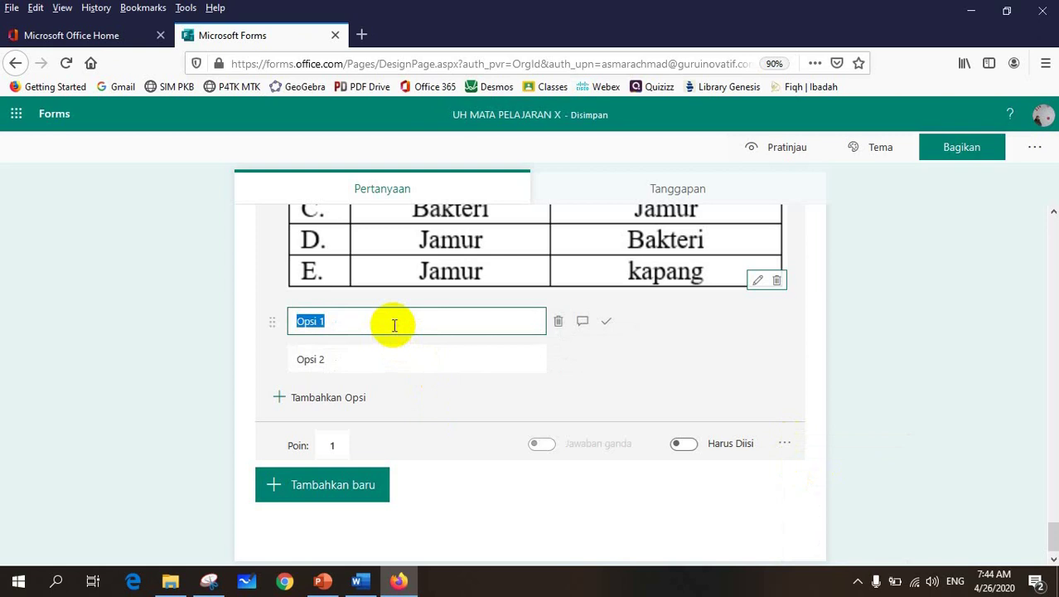
pyautogui.write('A')
pyautogui.press('Tab')
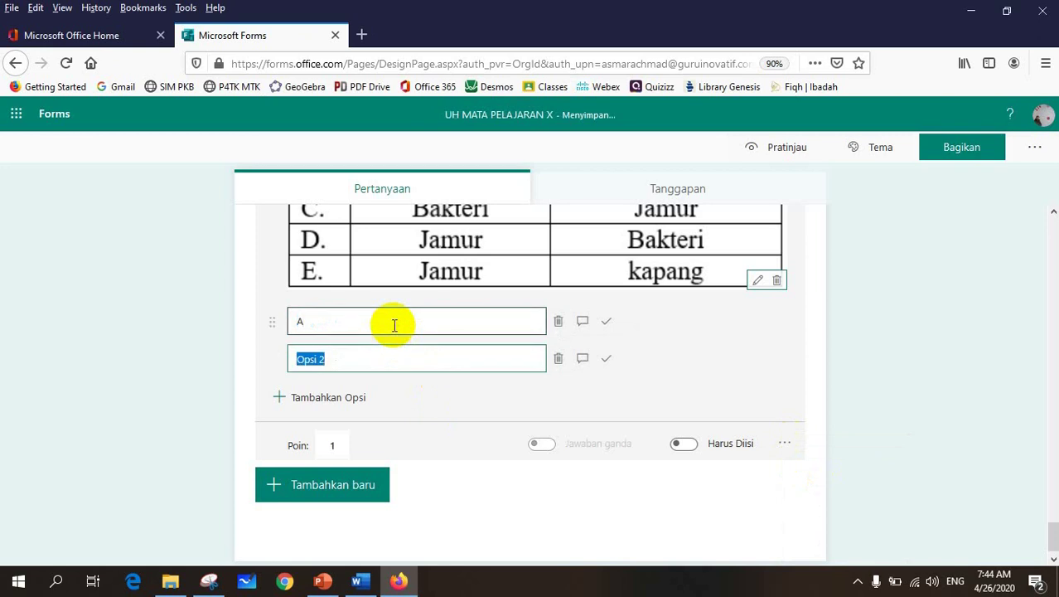
pyautogui.write('B')
pyautogui.press('Return')
pyautogui.write('C')
pyautogui.press('Return')
pyautogui.write('D')
pyautogui.press('Return')
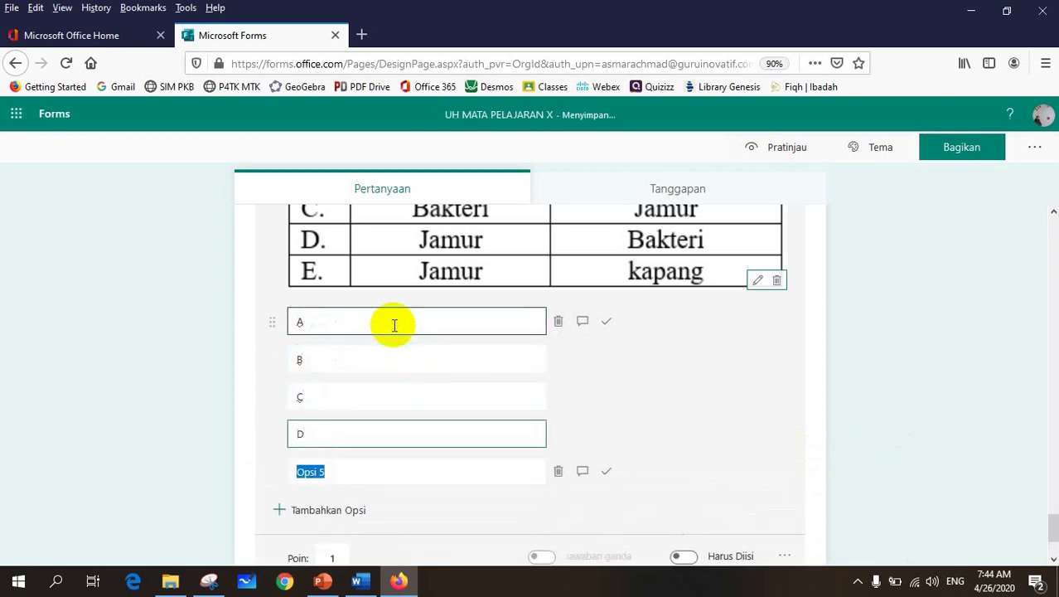
pyautogui.write('E')
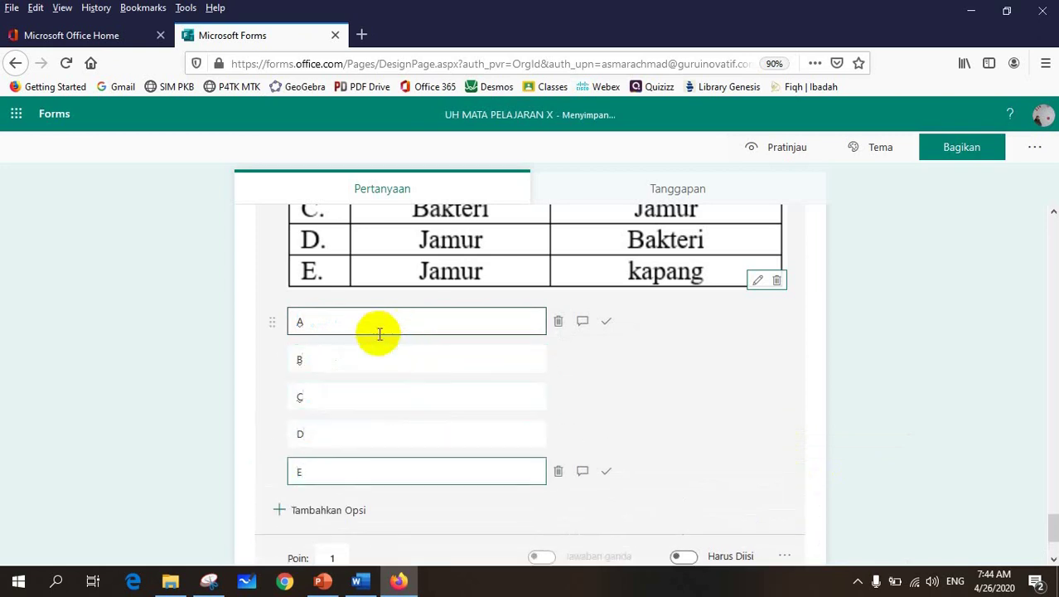
# Mark option B as the correct answer to question 11.
pyautogui.click(604, 361)
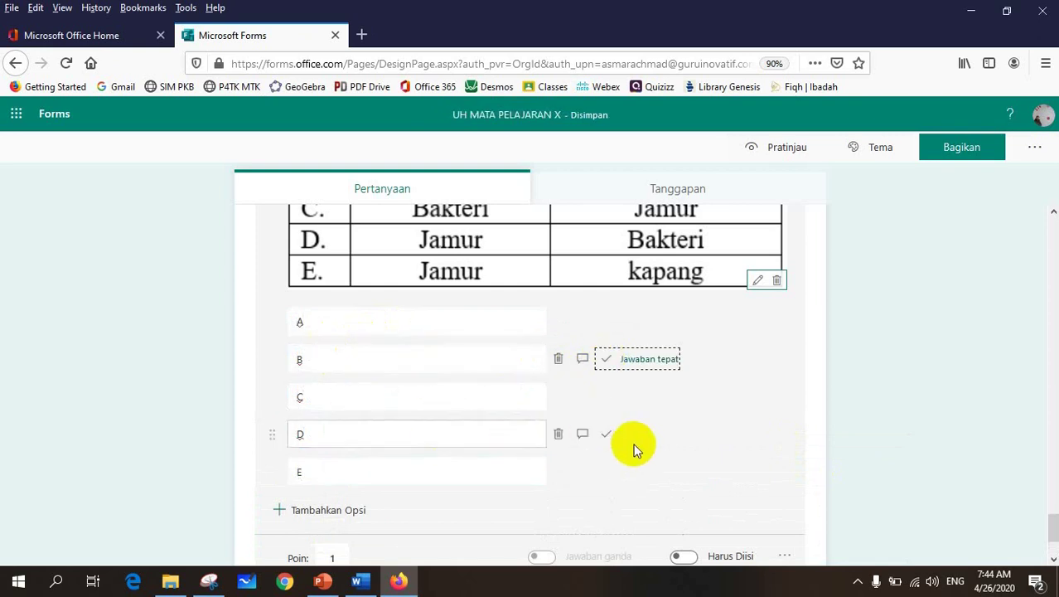
pyautogui.click(300, 321)
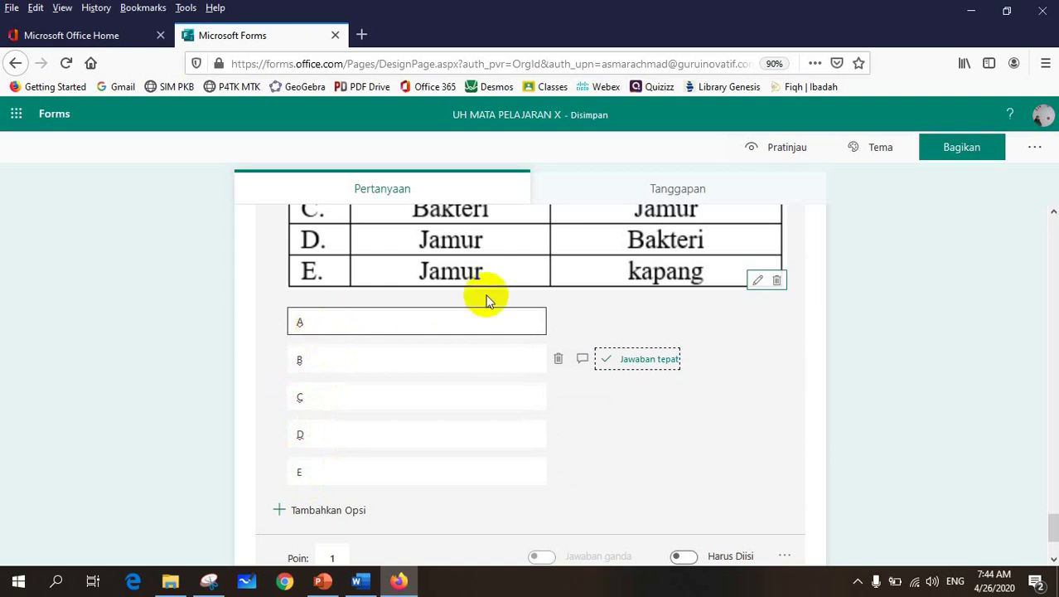
pyautogui.scroll(-3, 650, 441)
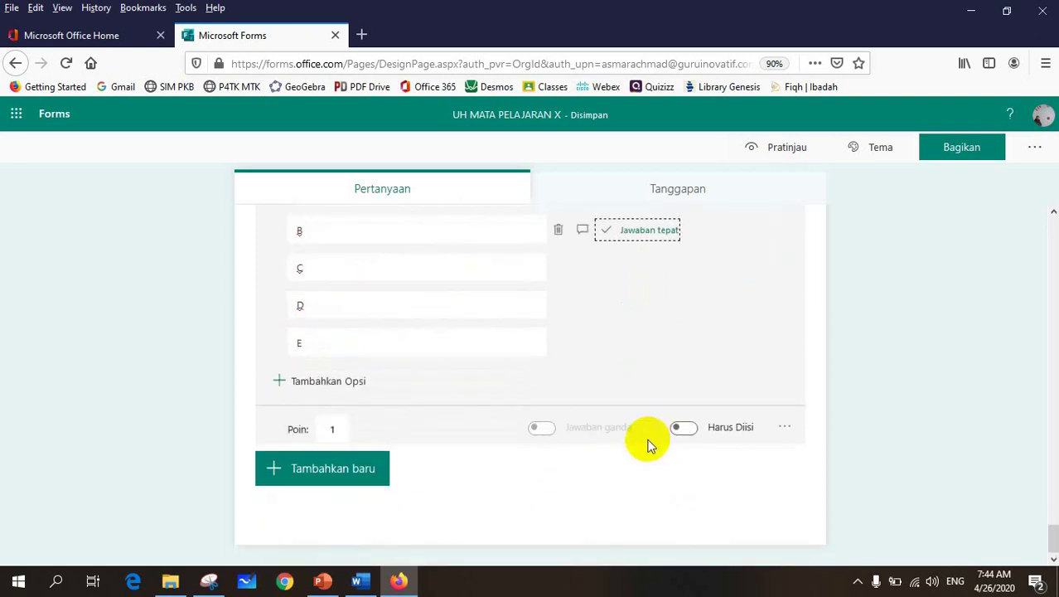
# Locate question 10 in the Word document and add a new Pilihan question after question 11 in the form.
pyautogui.click(359, 584)
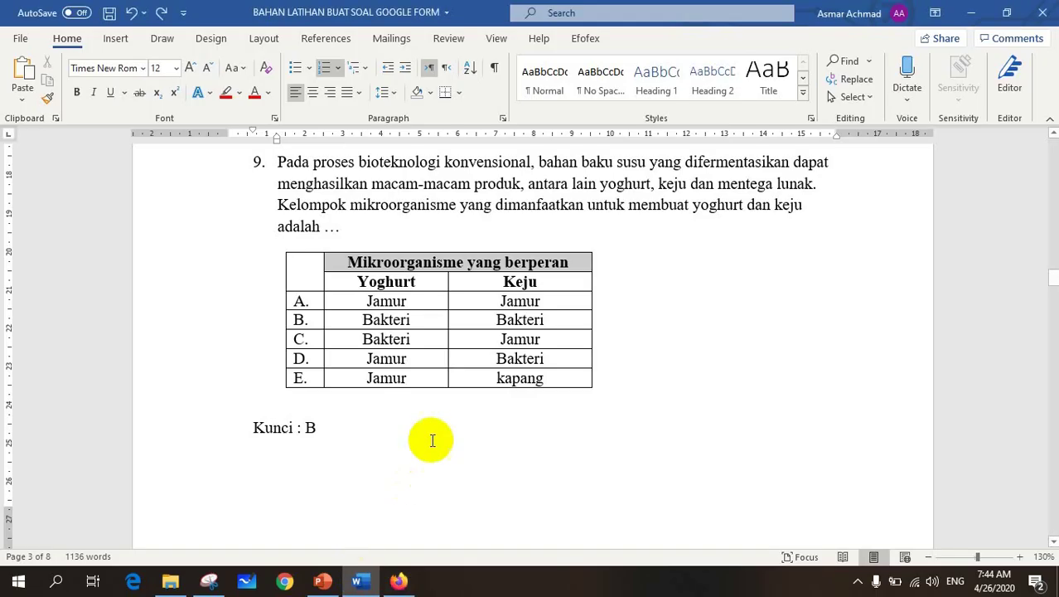
pyautogui.scroll(-5, 436, 420)
pyautogui.scroll(-3, 579, 405)
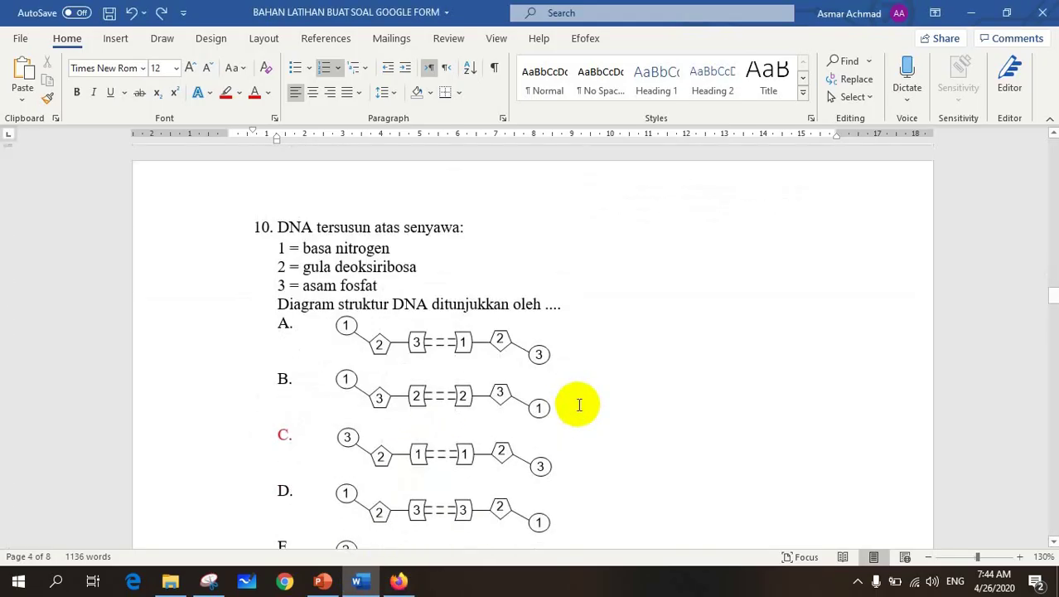
pyautogui.scroll(-1, 579, 404)
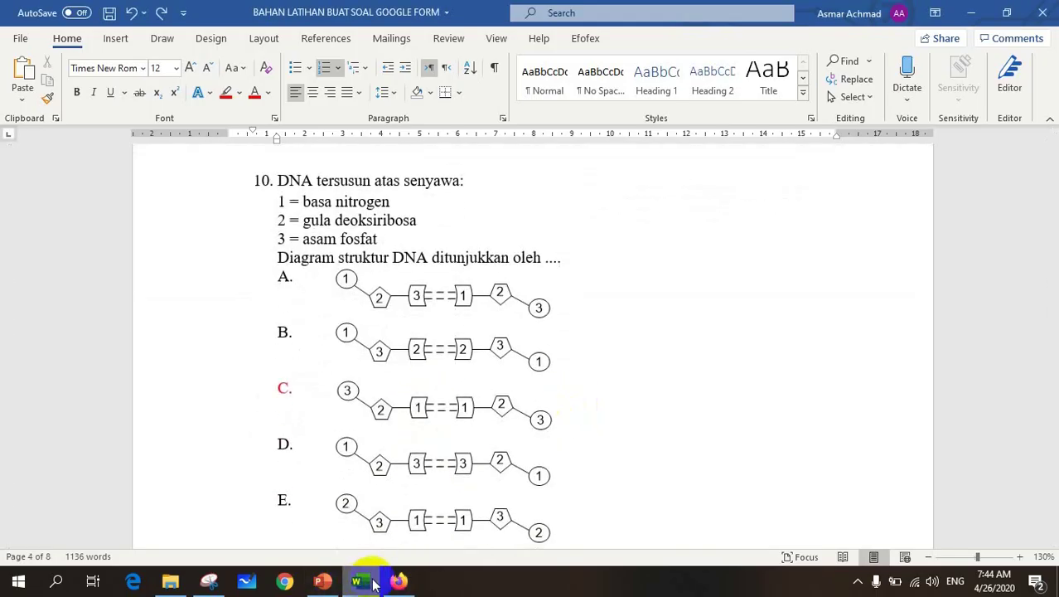
pyautogui.click(398, 581)
pyautogui.click(295, 473)
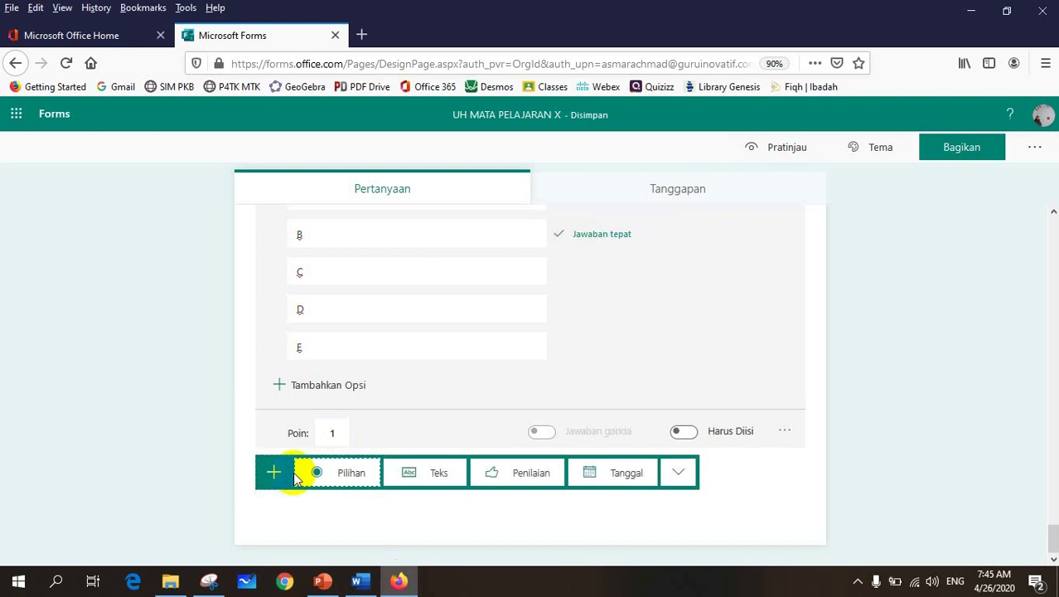
pyautogui.click(351, 476)
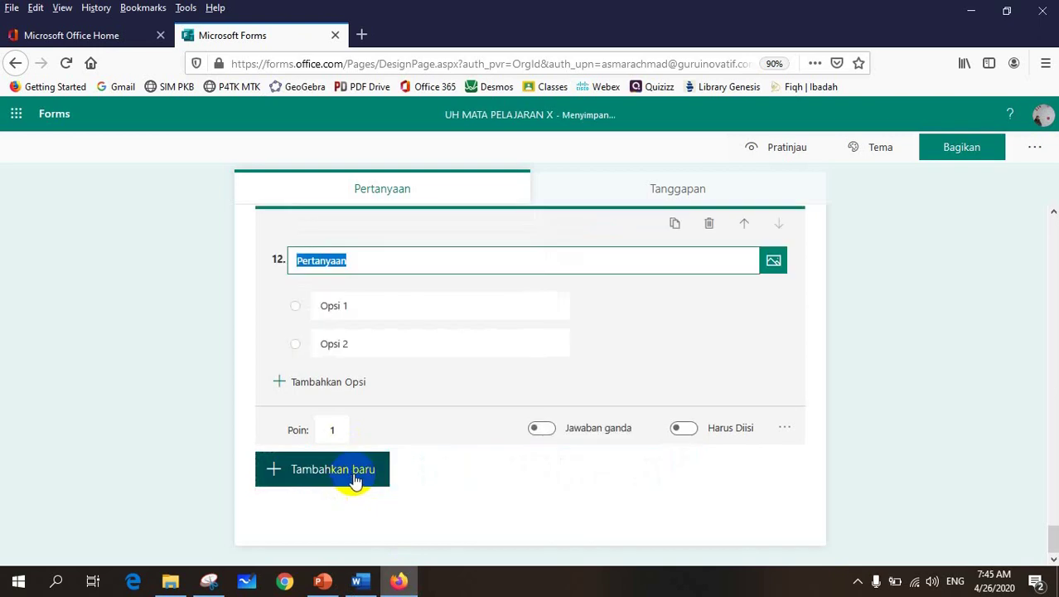
# Examine question 10's text and diagram options in the Word document and return to the form.
pyautogui.click(358, 581)
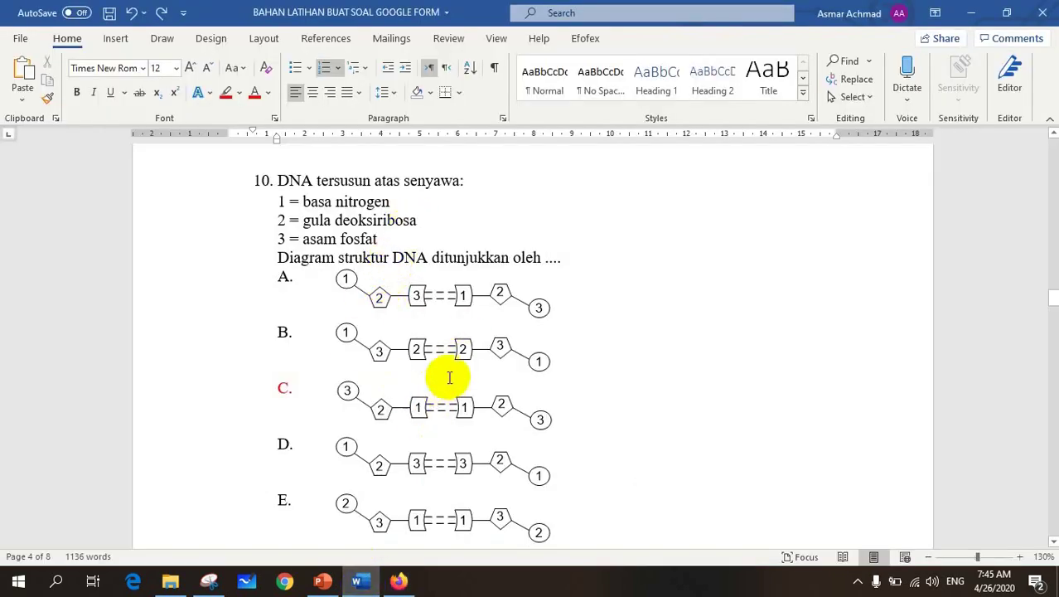
pyautogui.scroll(-1, 449, 377)
pyautogui.scroll(2, 449, 367)
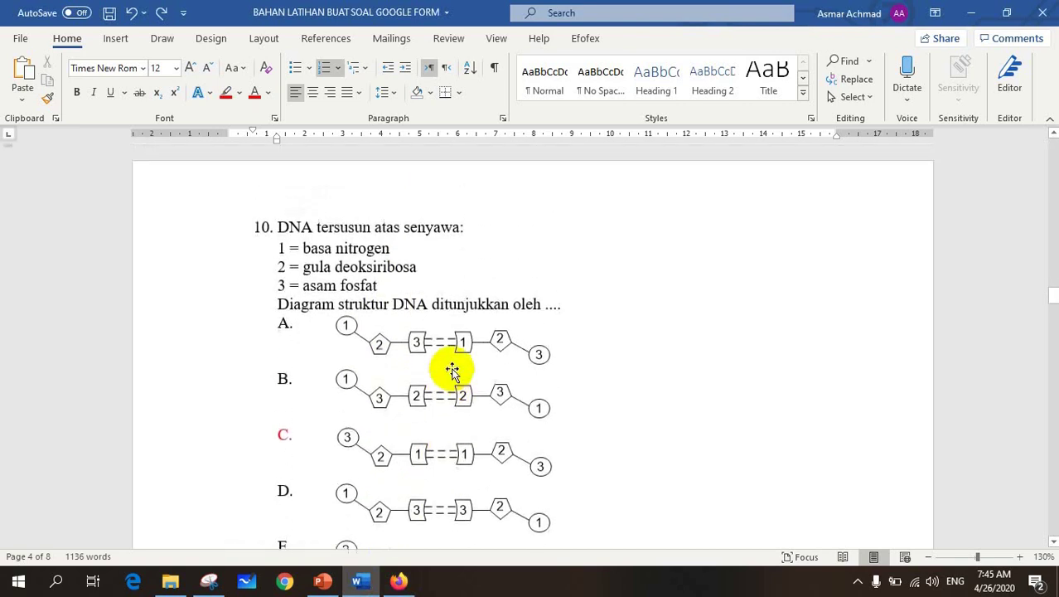
pyautogui.scroll(-1, 456, 338)
pyautogui.scroll(1, 454, 333)
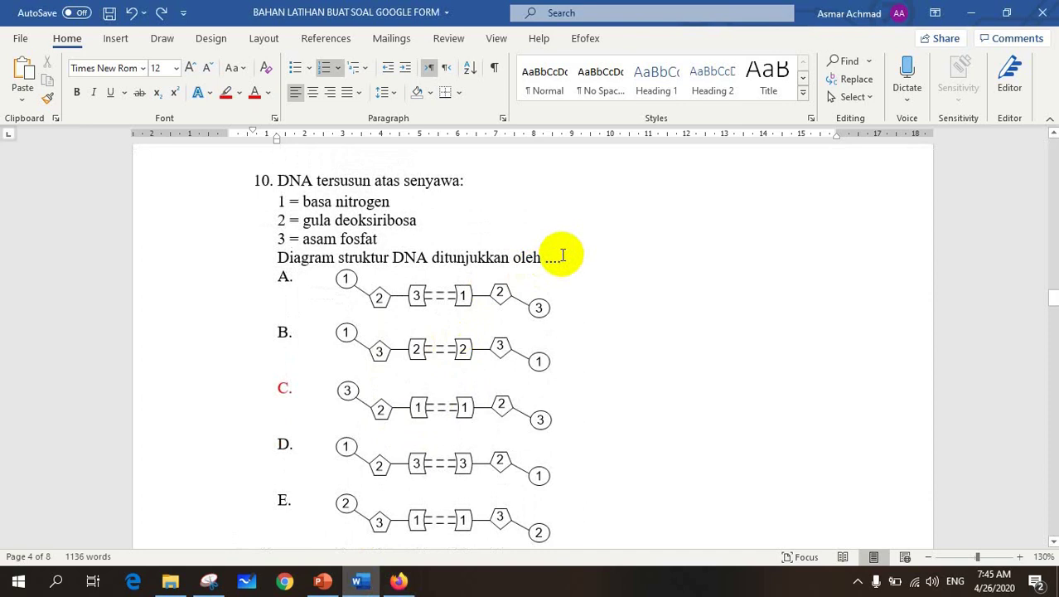
pyautogui.click(398, 581)
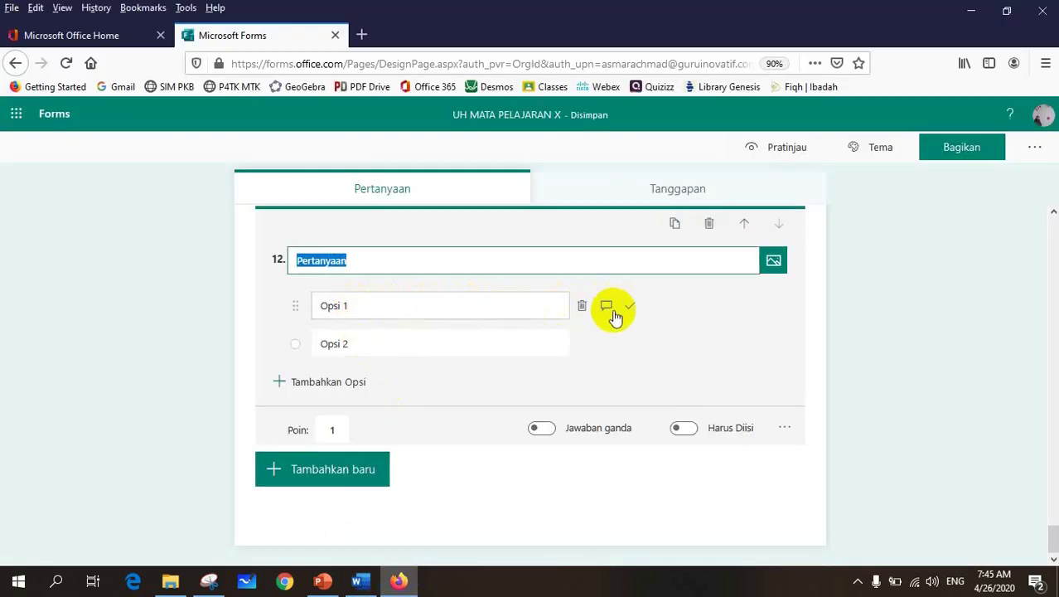
# Copy question 10's text from the Word document into question 12's title and remove the leading "10." numbering.
pyautogui.hotkey('alt', 'Tab')
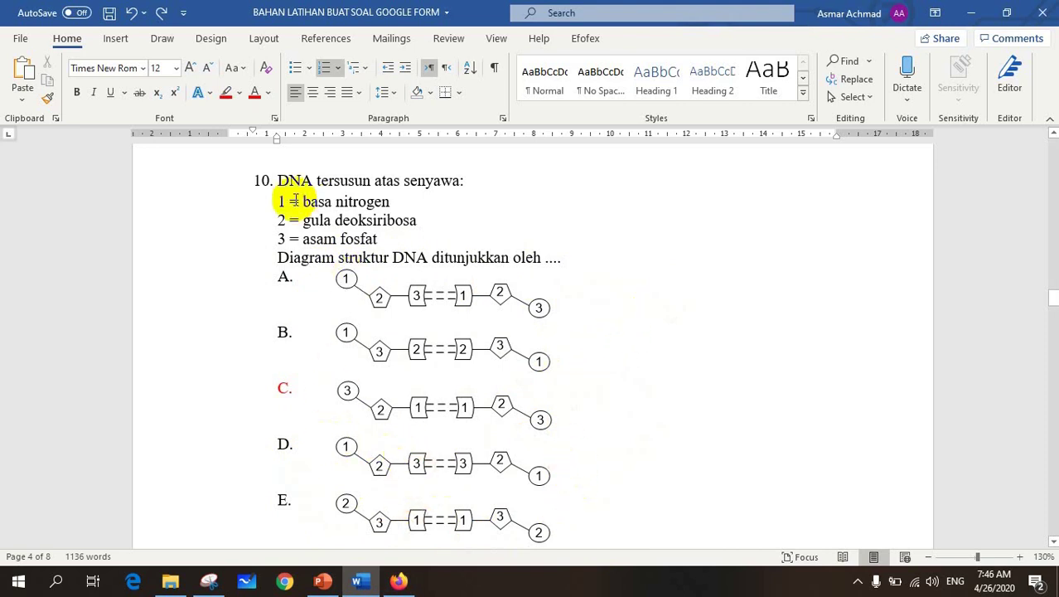
pyautogui.moveTo(280, 182); pyautogui.dragTo(573, 253)
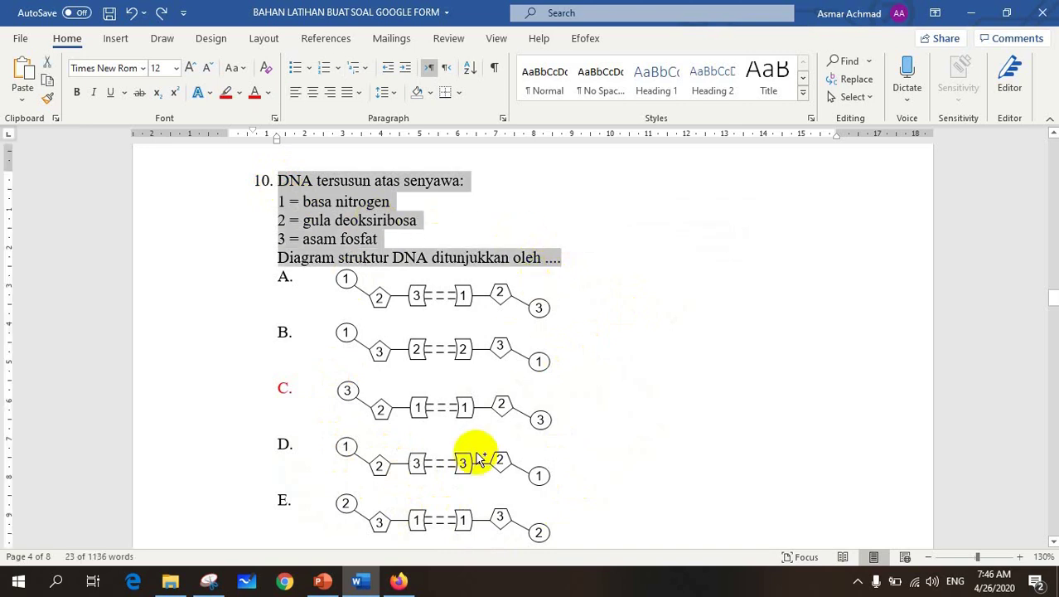
pyautogui.click(398, 582)
pyautogui.hotkey('ctrl', 'v')
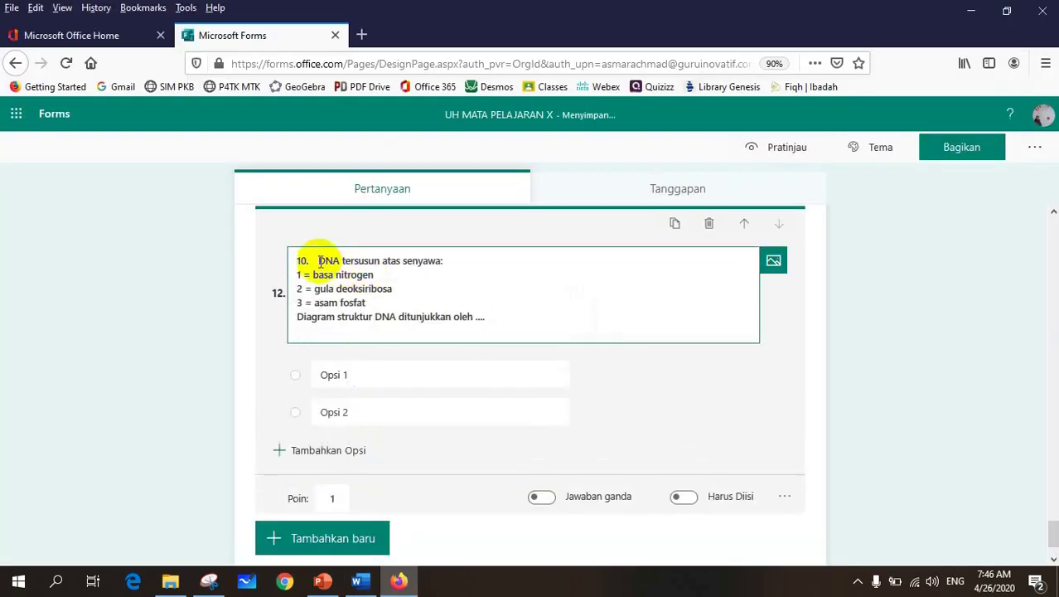
pyautogui.moveTo(314, 261); pyautogui.dragTo(270, 264)
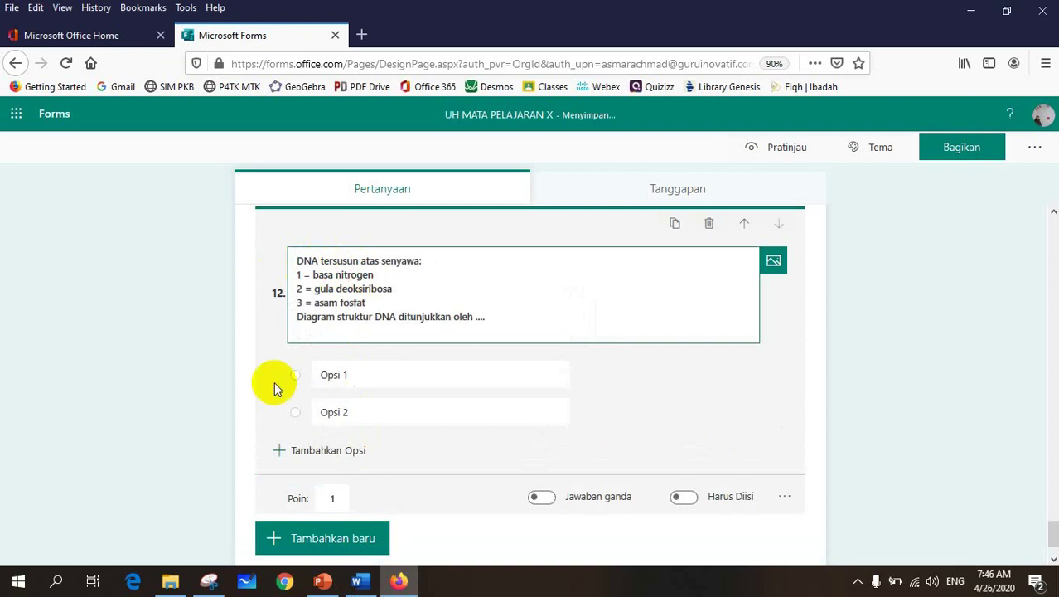
# Recolour the red option letter C of question 10 in the Word document to black.
pyautogui.click(363, 582)
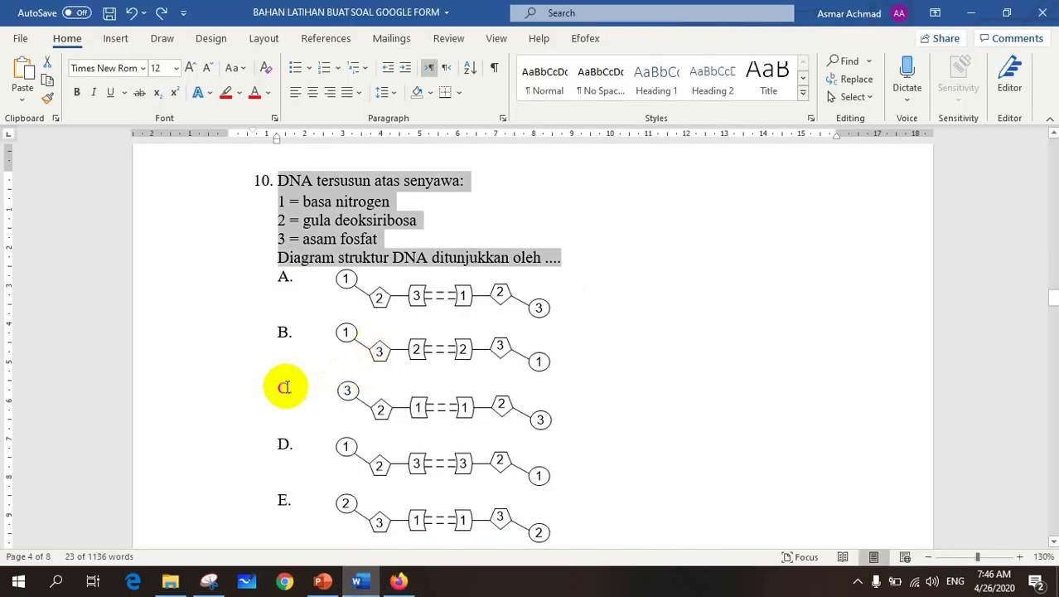
pyautogui.click(266, 396)
pyautogui.click(213, 390)
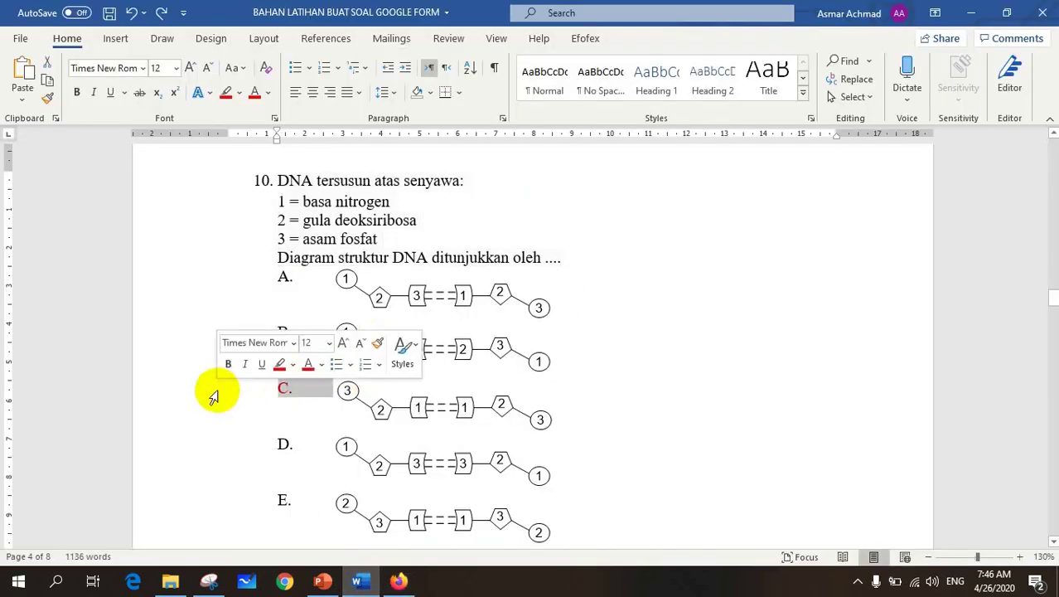
pyautogui.click(269, 94)
pyautogui.click(267, 108)
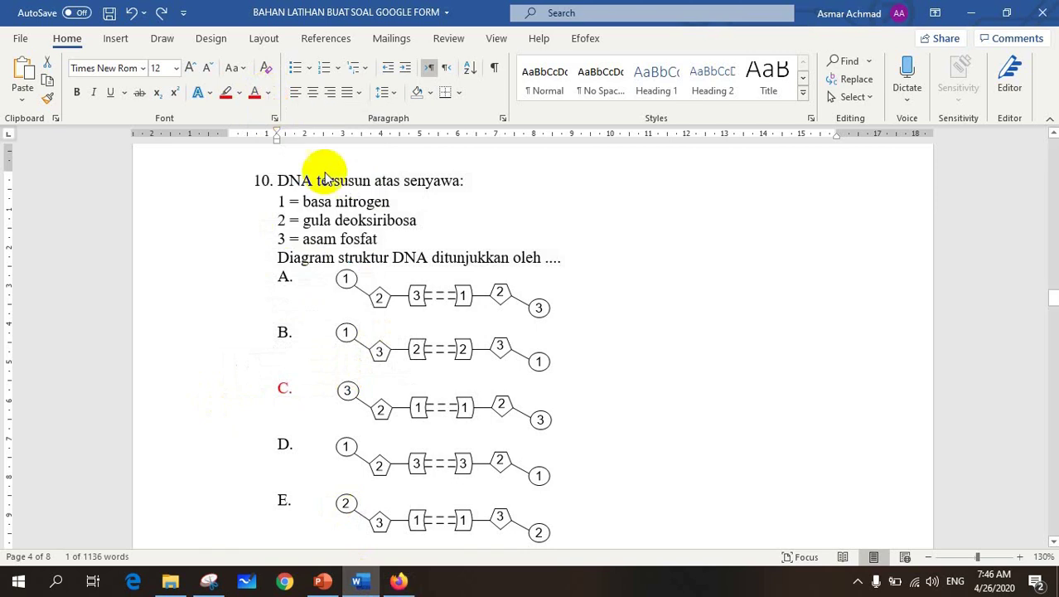
pyautogui.click(588, 248)
# Capture question 10's diagram options A to E with Snipping Tool and save the snip as PNG file S10 in GBR_SOAL.
pyautogui.scroll(-2, 619, 272)
pyautogui.scroll(1, 497, 348)
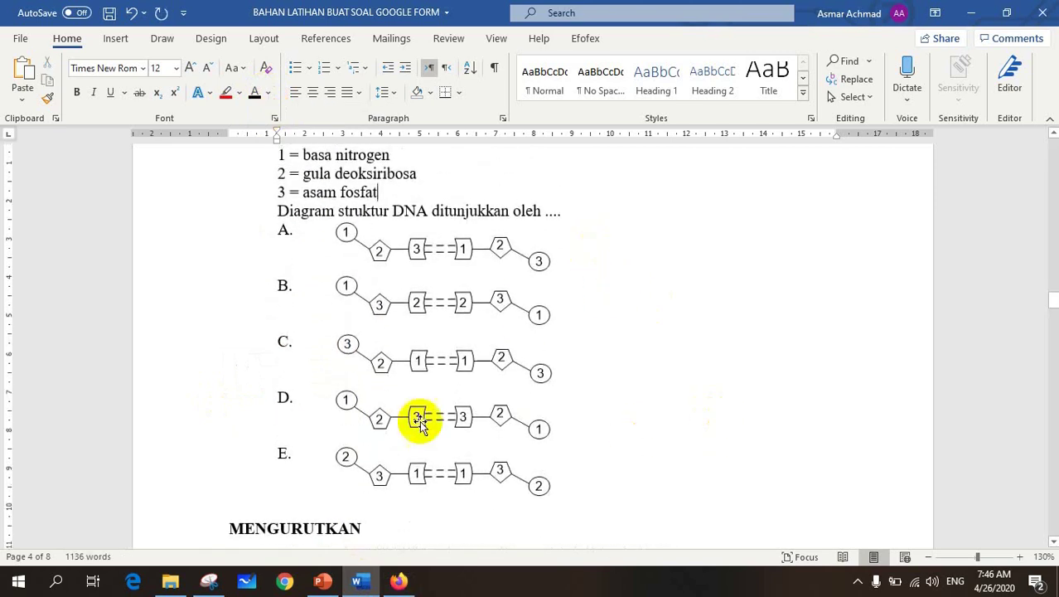
pyautogui.click(209, 580)
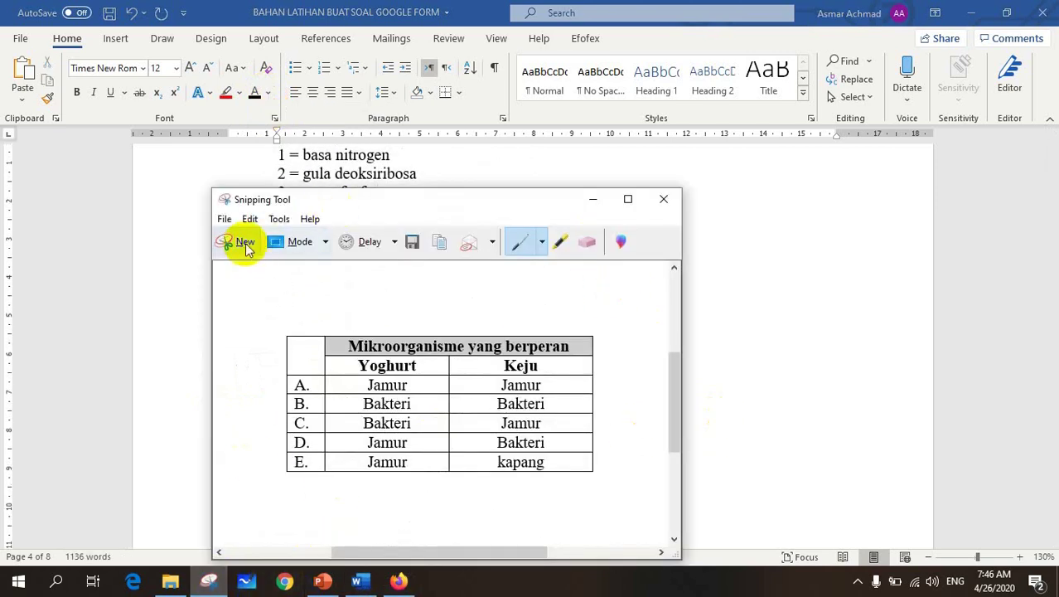
pyautogui.click(238, 242)
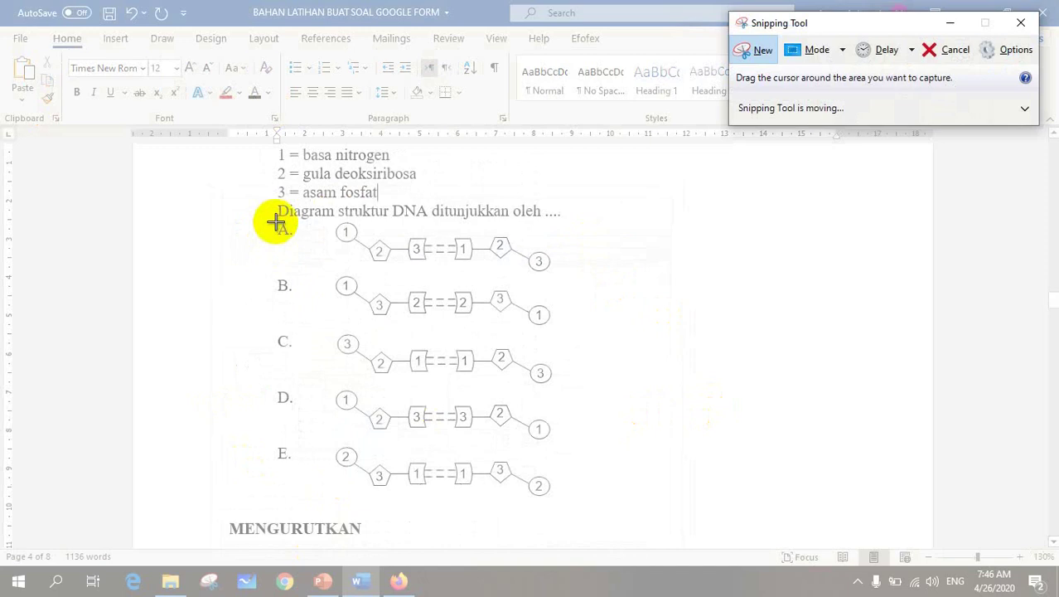
pyautogui.moveTo(276, 222); pyautogui.dragTo(553, 499)
pyautogui.click(407, 100)
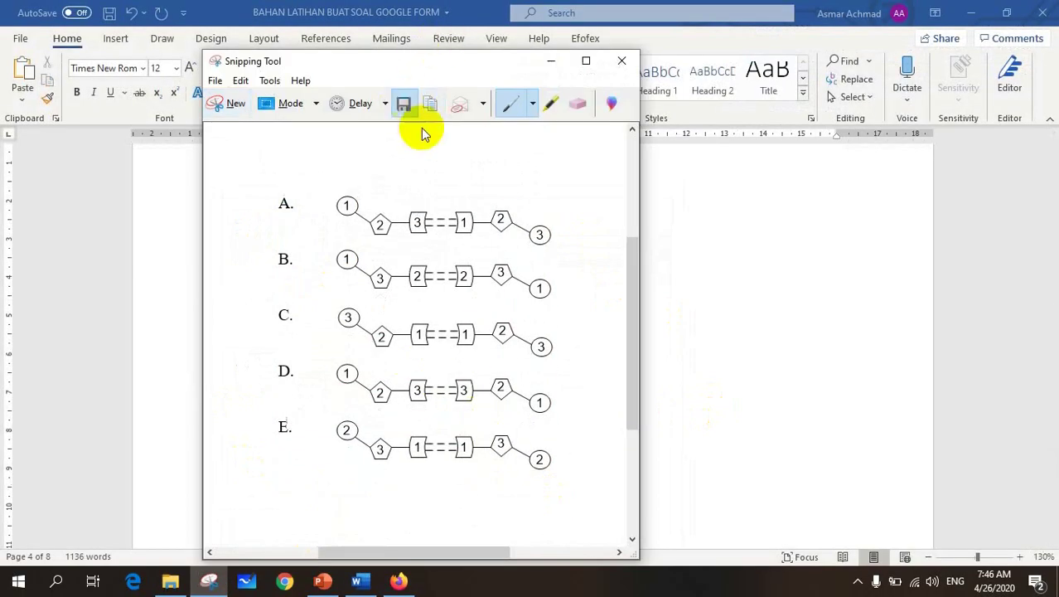
pyautogui.write('S10')
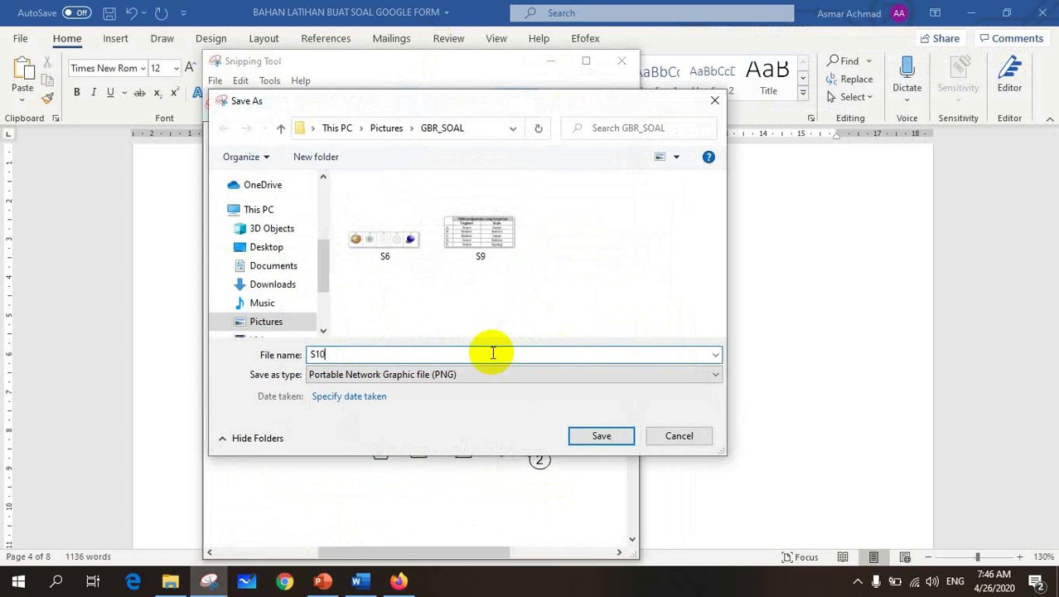
pyautogui.click(602, 436)
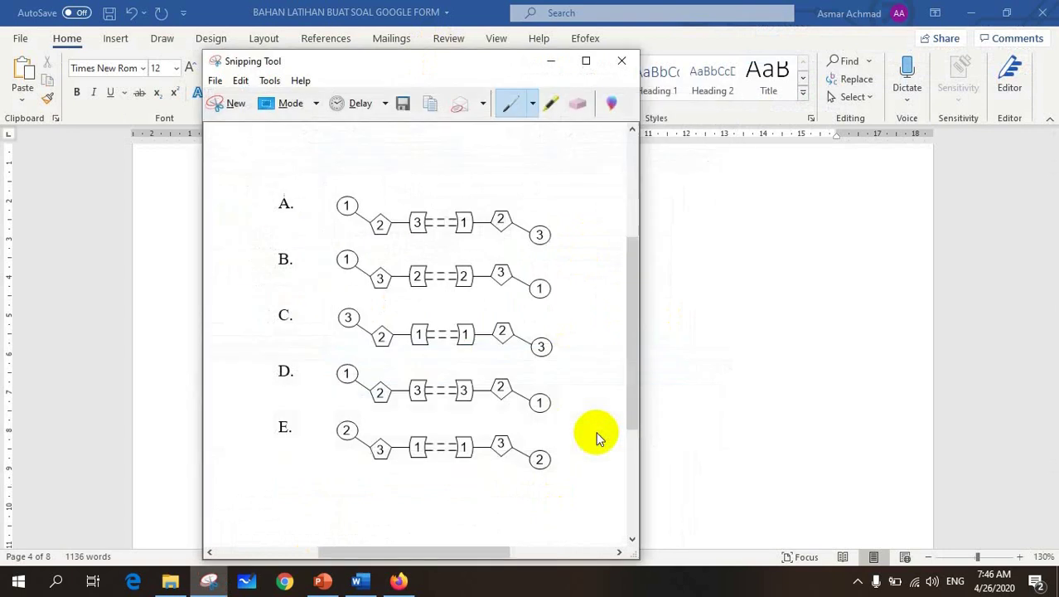
# Return to the form and insert the uploaded image S10 into question 12.
pyautogui.click(358, 580)
pyautogui.click(399, 580)
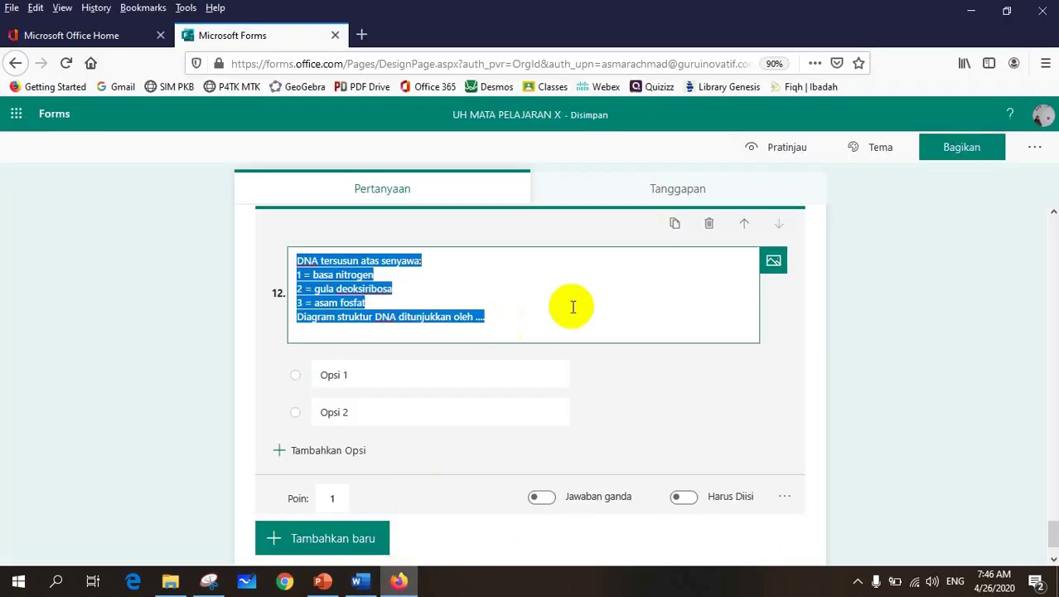
pyautogui.click(774, 263)
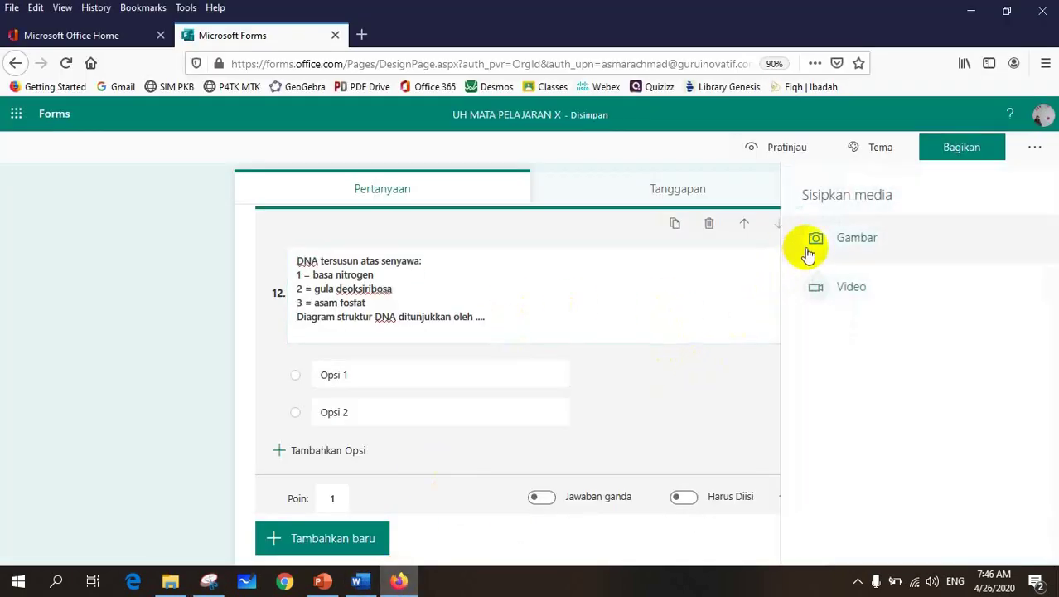
pyautogui.click(812, 240)
pyautogui.click(908, 222)
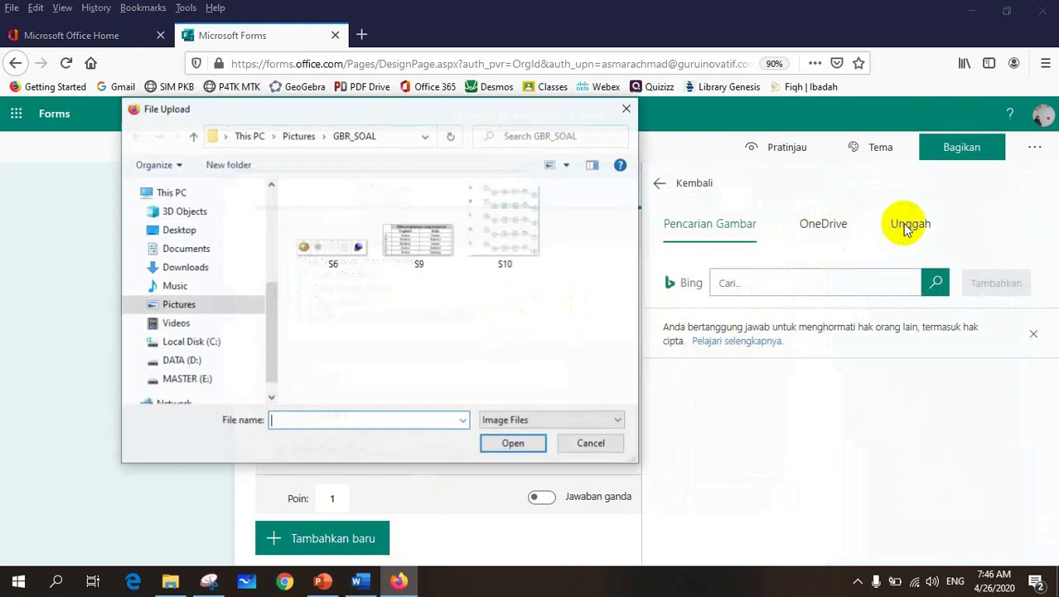
pyautogui.click(517, 267)
pyautogui.click(513, 445)
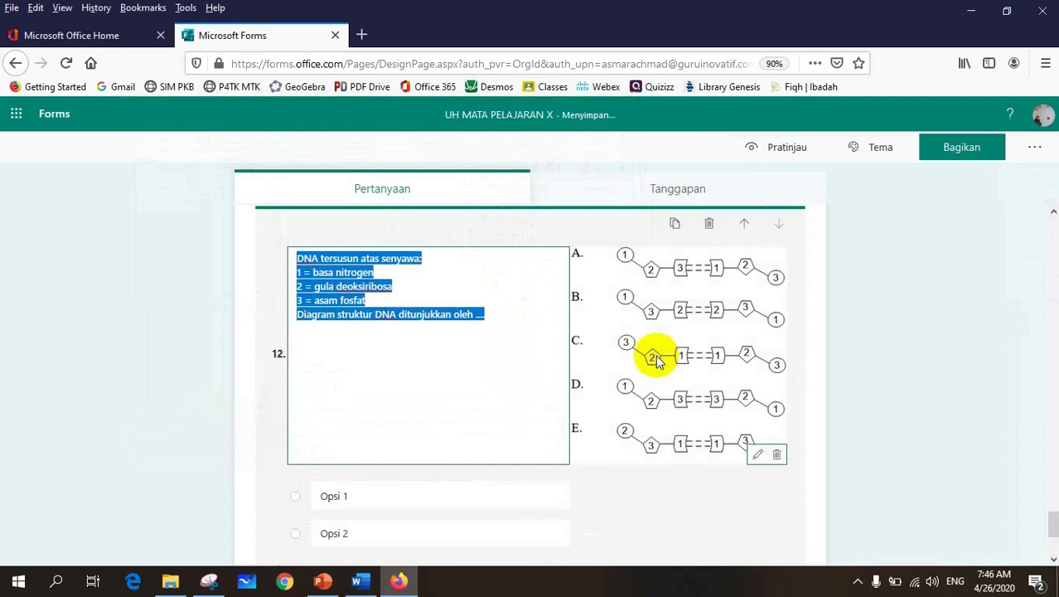
# Set question 12's answer options to display as a Drop-down.
pyautogui.scroll(-3, 605, 311)
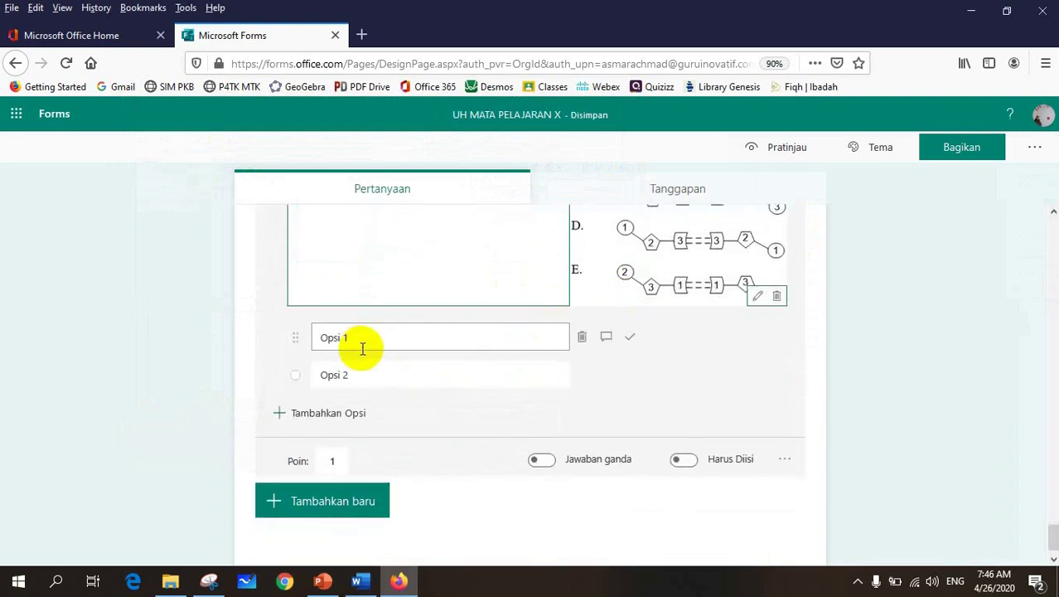
pyautogui.click(784, 458)
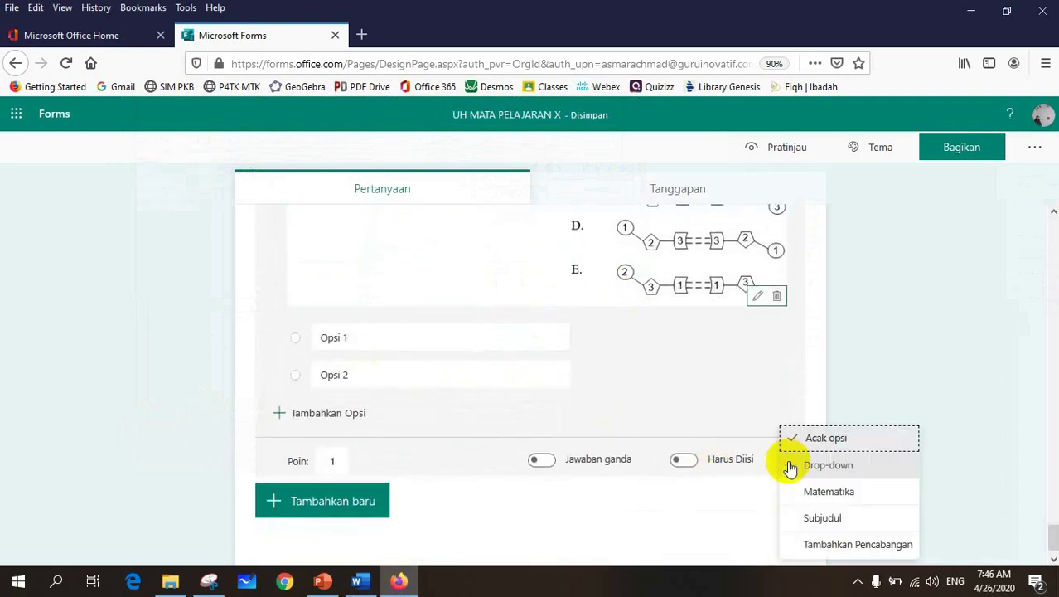
pyautogui.click(816, 468)
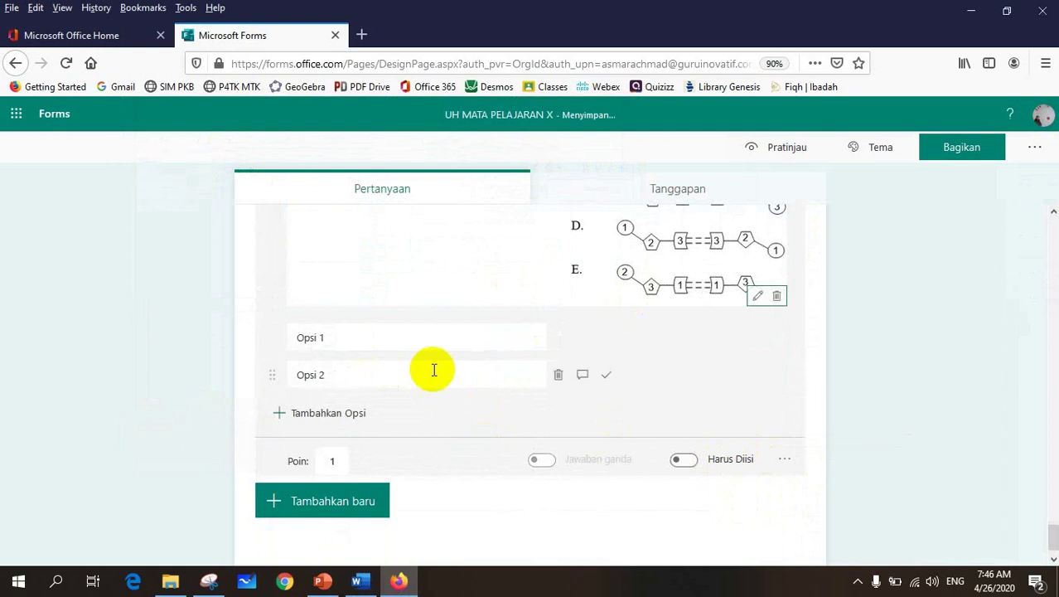
# Fill question 12's answer options with A, B, C, D and E and mark C as the correct answer.
pyautogui.click(409, 346)
pyautogui.write('A')
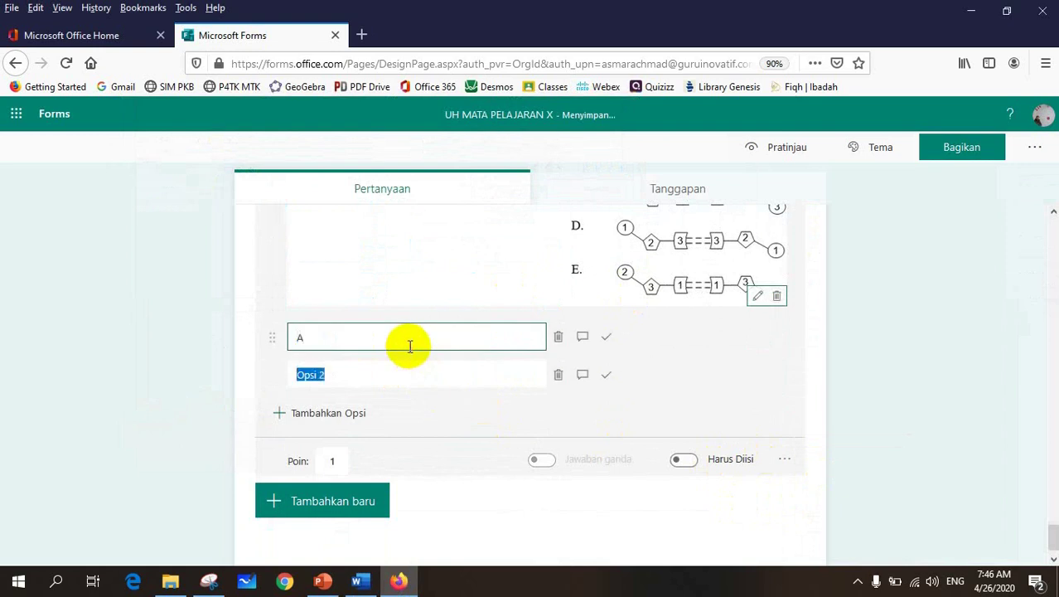
pyautogui.write('B')
pyautogui.press('Return')
pyautogui.write('C')
pyautogui.press('Return')
pyautogui.write('D')
pyautogui.press('Return')
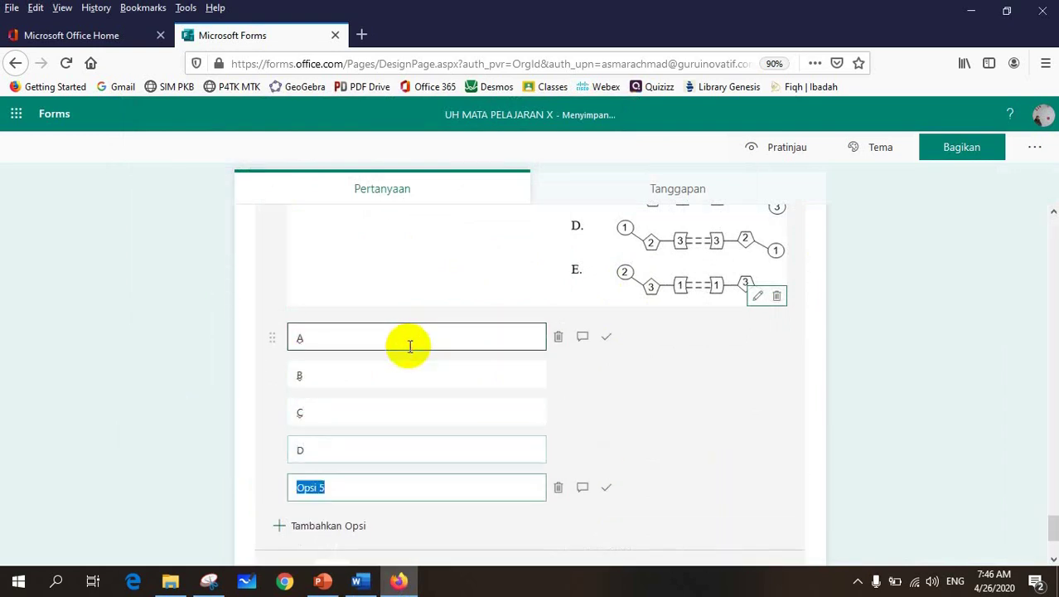
pyautogui.write('E')
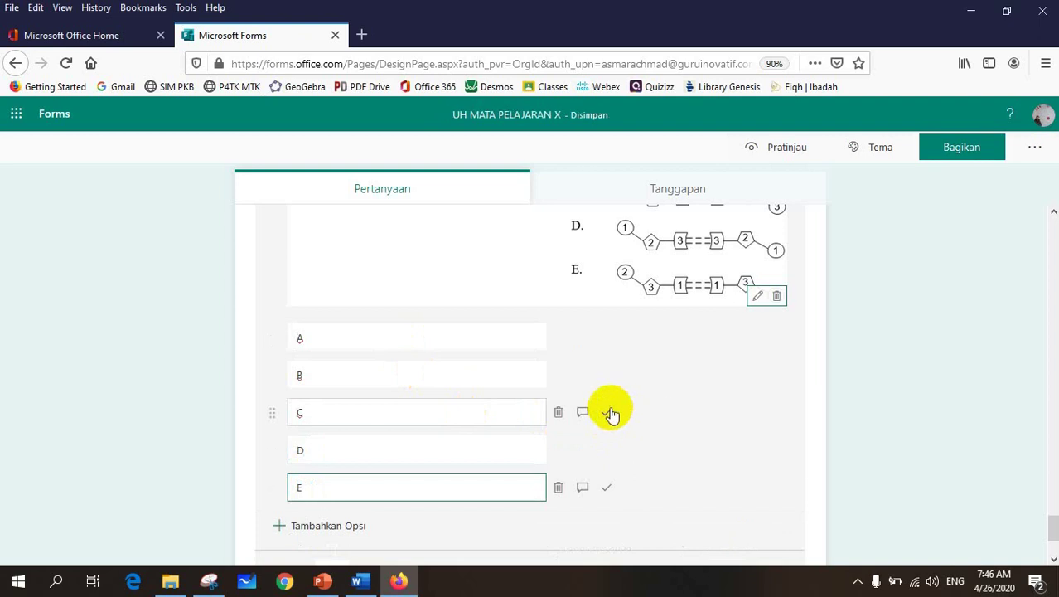
pyautogui.click(605, 412)
pyautogui.scroll(-3, 596, 415)
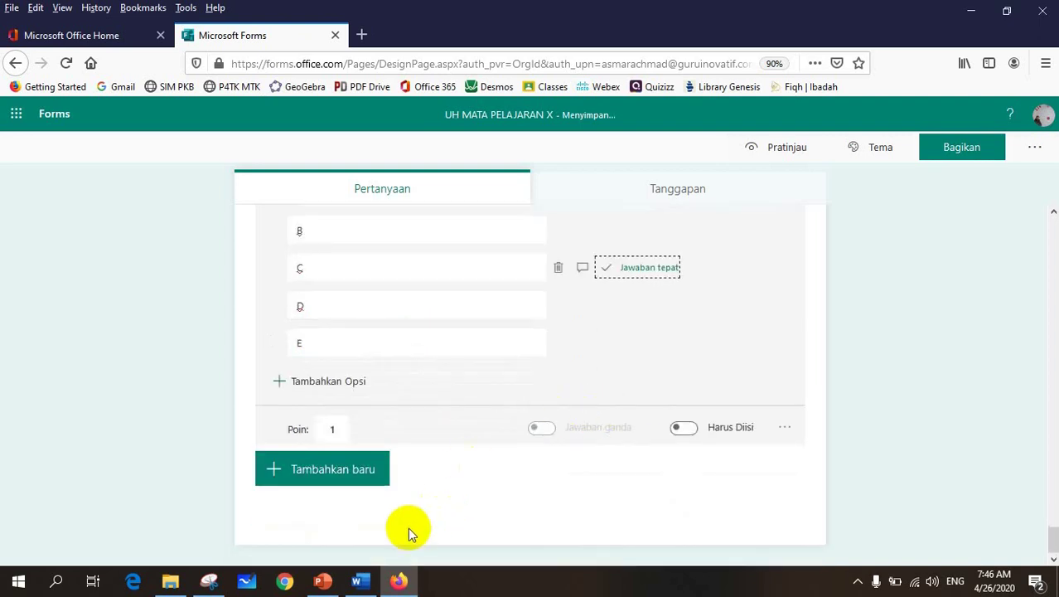
# Locate question 11 under MENGURUTKAN in the Word document and add a Peringkat question after question 12 in the form.
pyautogui.click(356, 582)
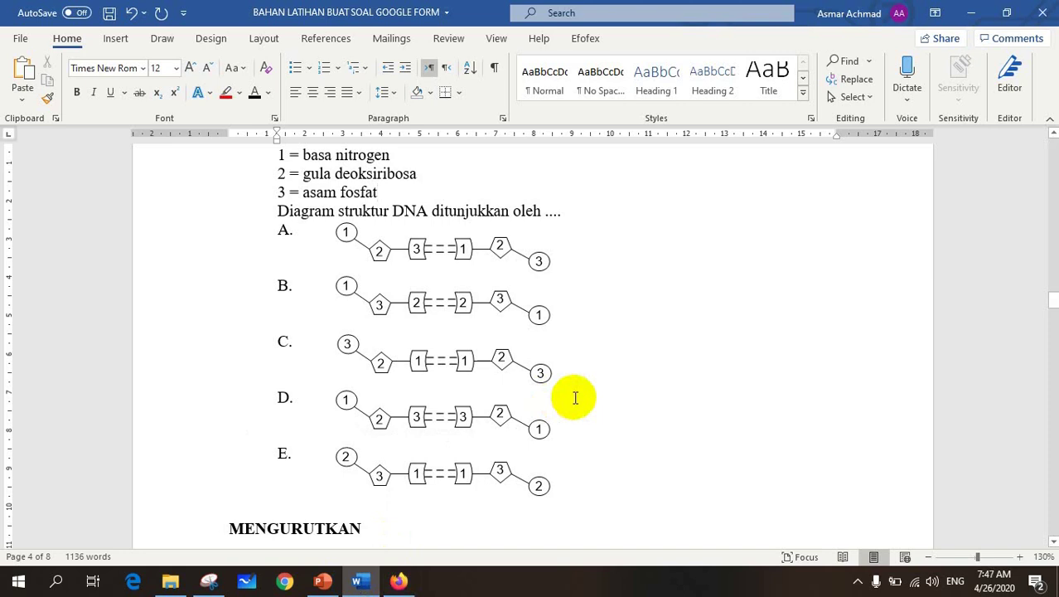
pyautogui.scroll(-3, 575, 397)
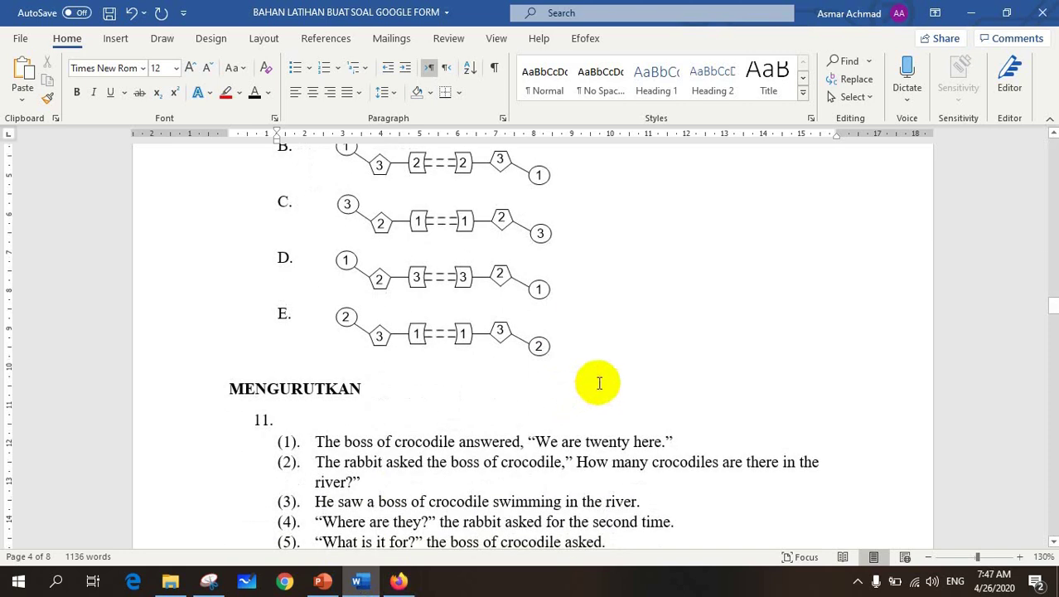
pyautogui.scroll(-3, 602, 380)
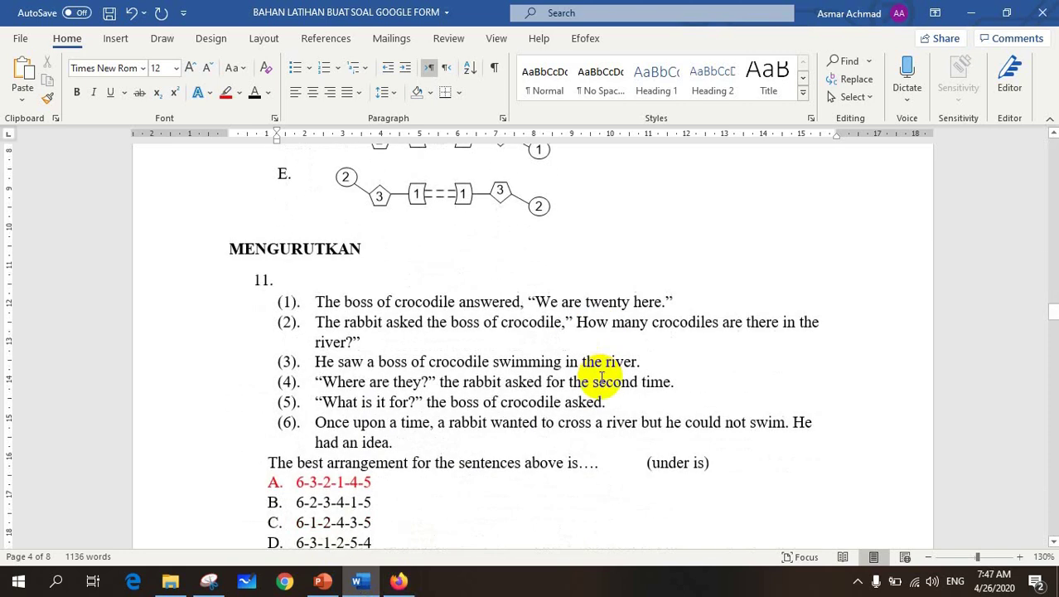
pyautogui.scroll(-2, 593, 378)
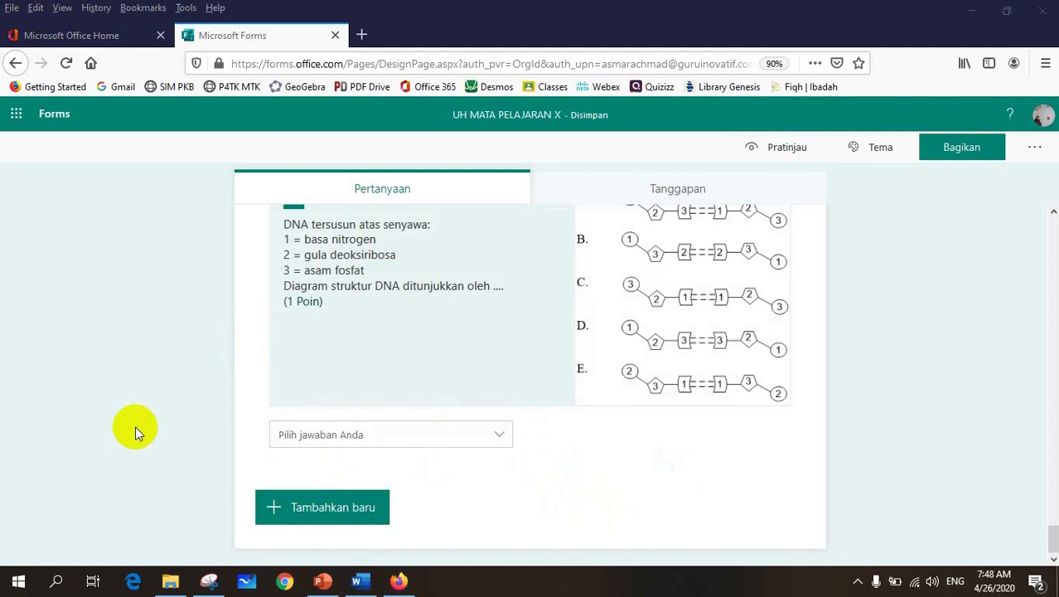
pyautogui.scroll(-1, 135, 414)
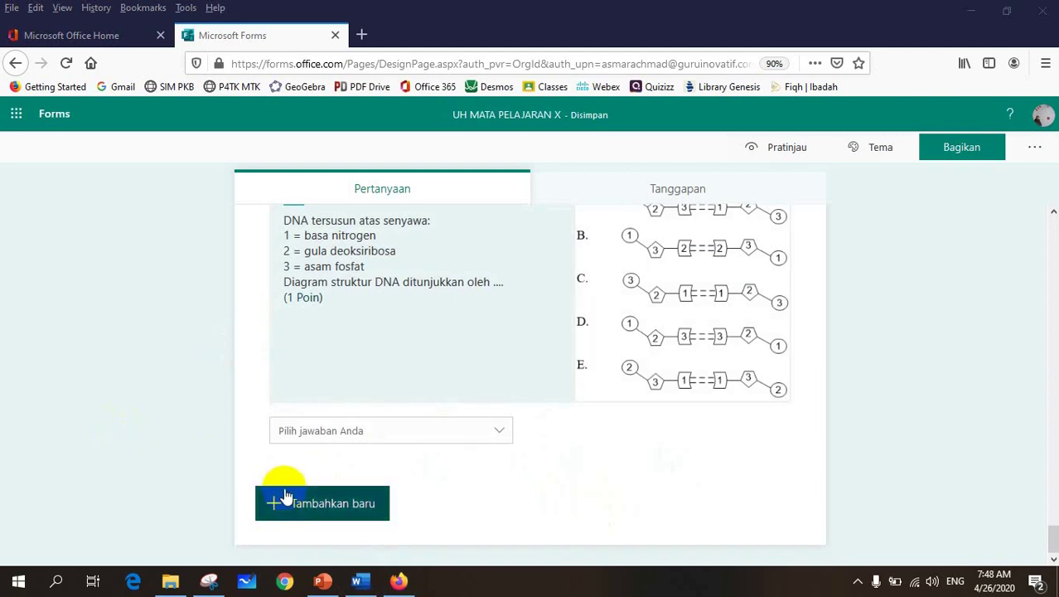
pyautogui.click(331, 503)
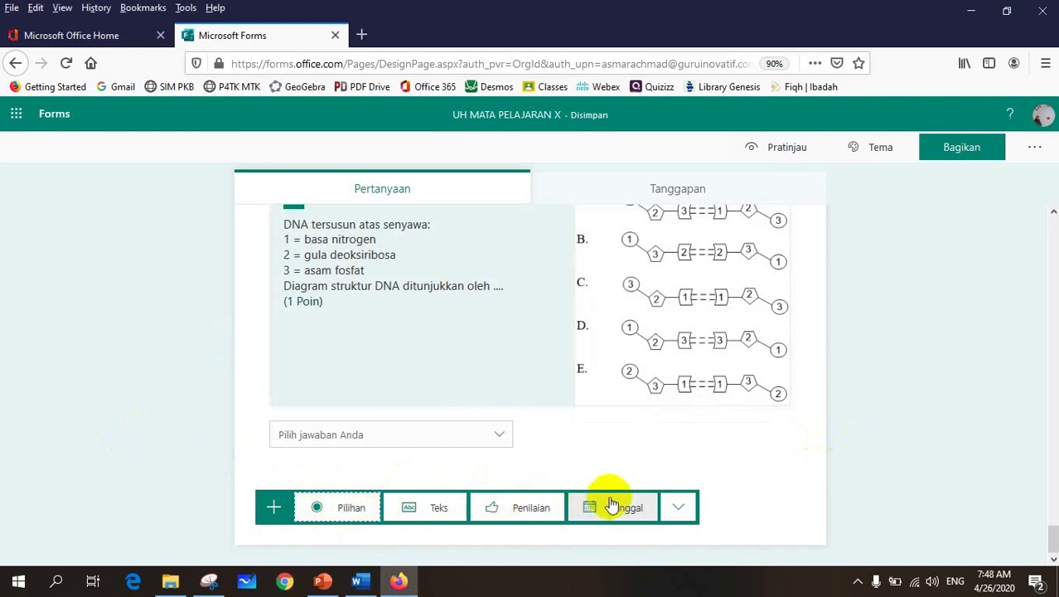
pyautogui.click(678, 510)
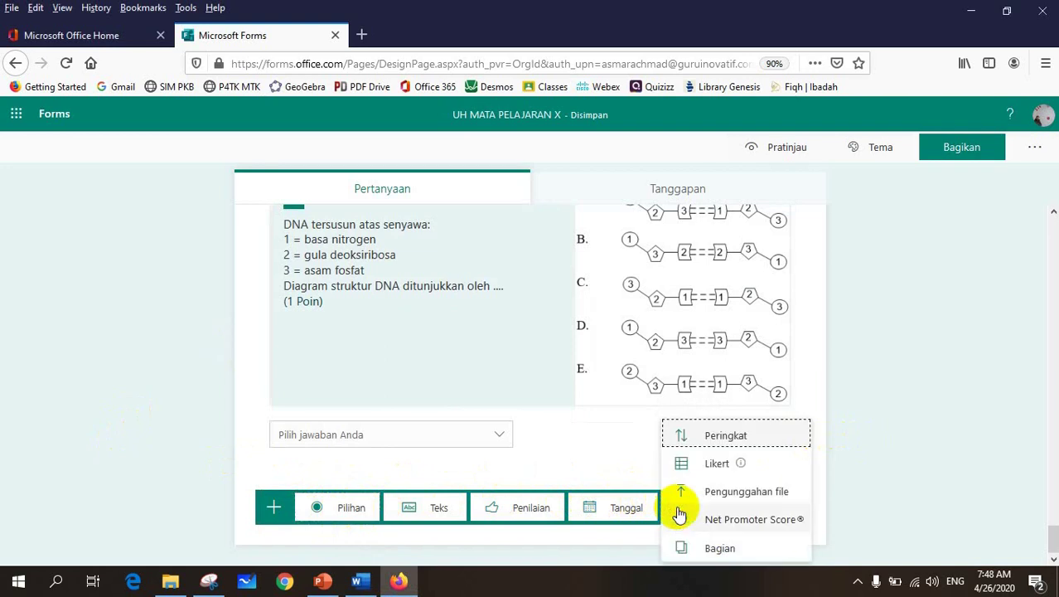
pyautogui.click(726, 437)
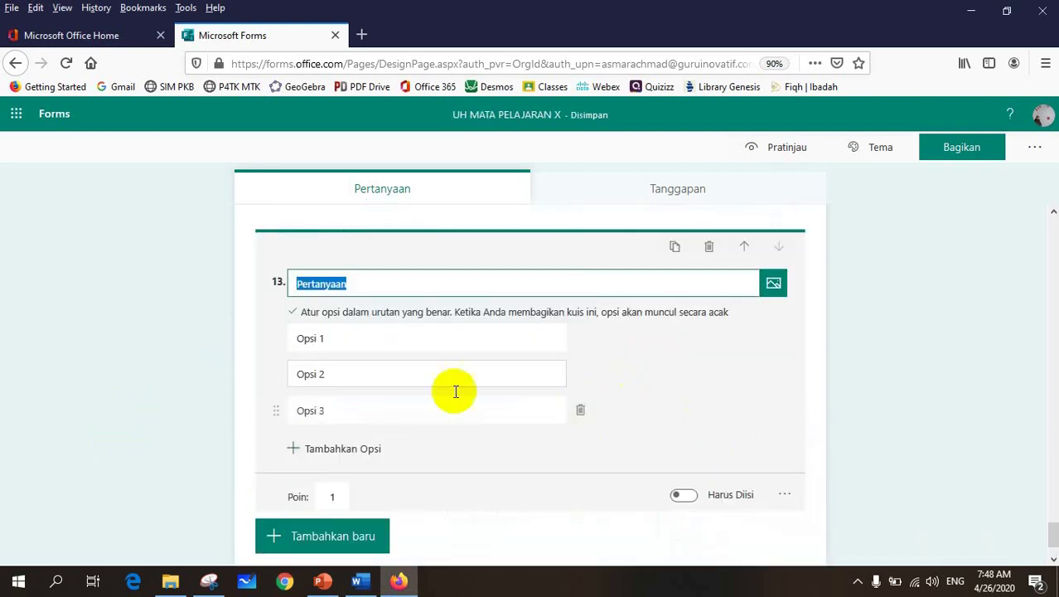
# Copy "The best arrangement for the sentences above is...." from the Word document into question 13's title.
pyautogui.click(357, 580)
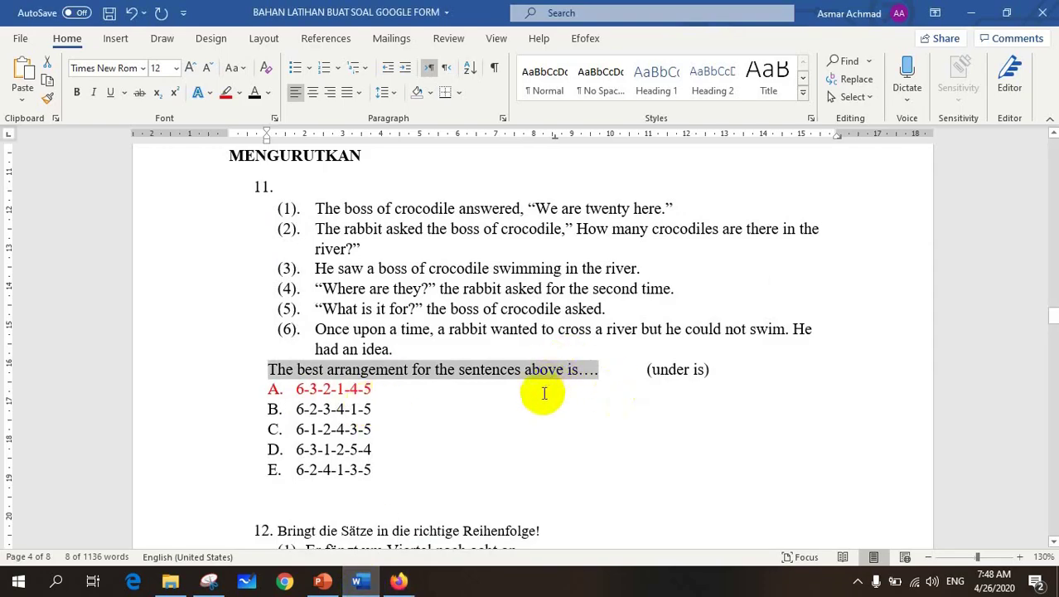
pyautogui.click(399, 580)
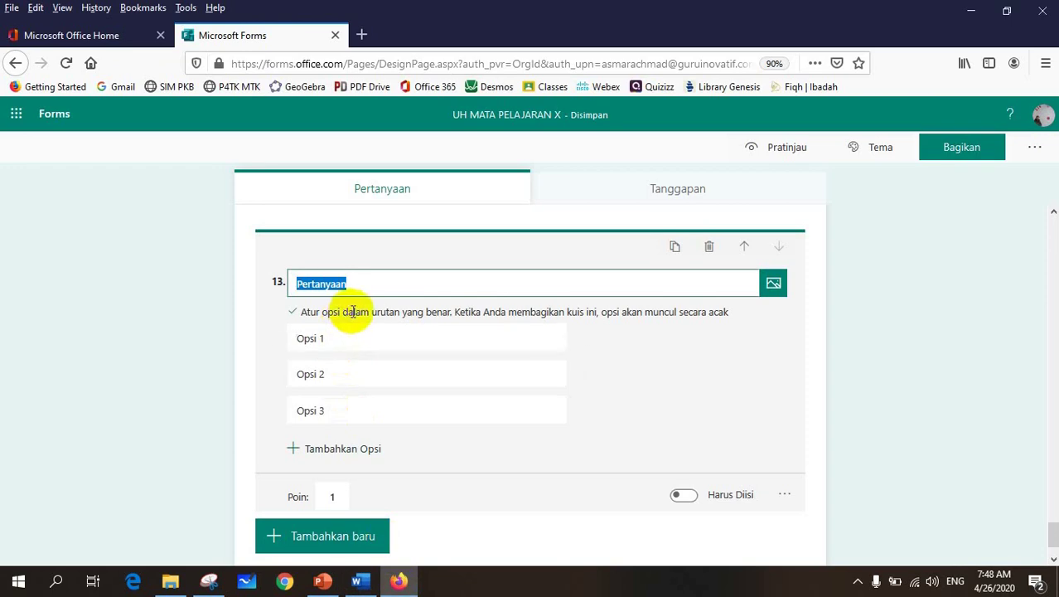
pyautogui.write('The best arrangement for the sentences above is....')
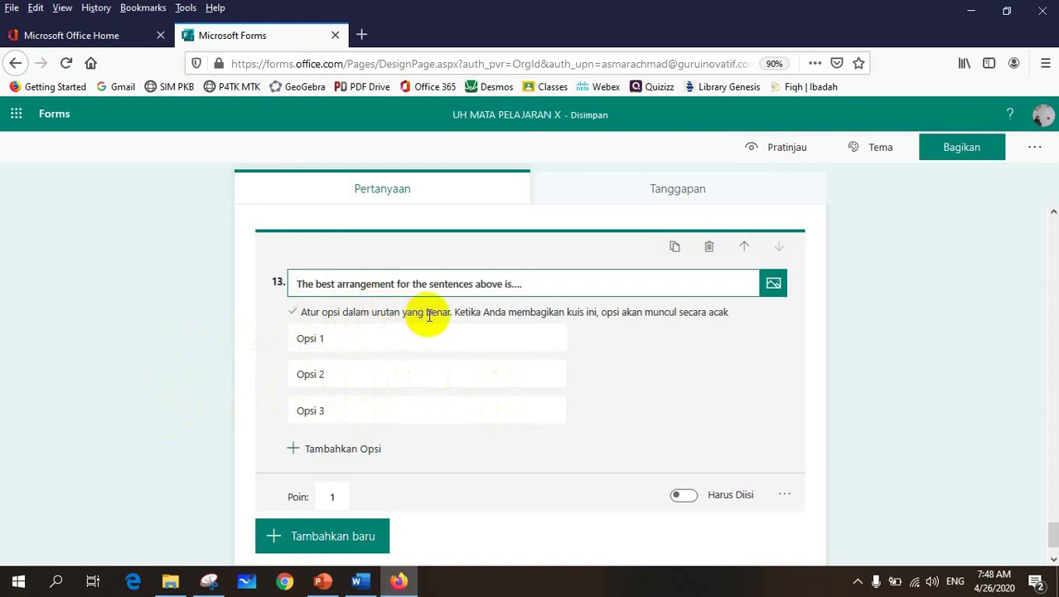
# Remove the numbering from the six crocodile story sentences under question 11 in the Word document.
pyautogui.click(351, 336)
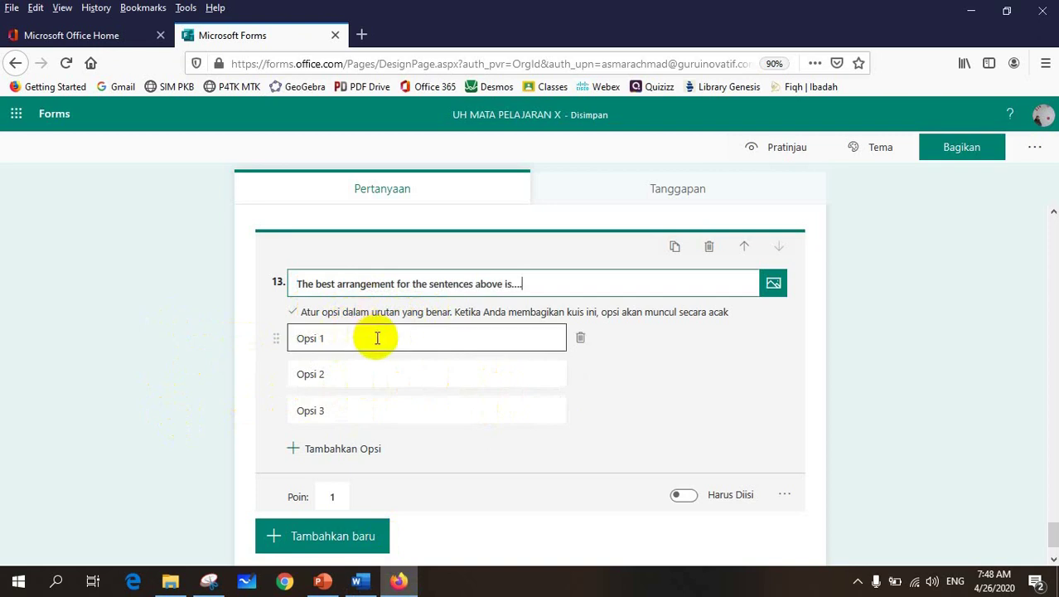
pyautogui.hotkey('alt', 'Tab')
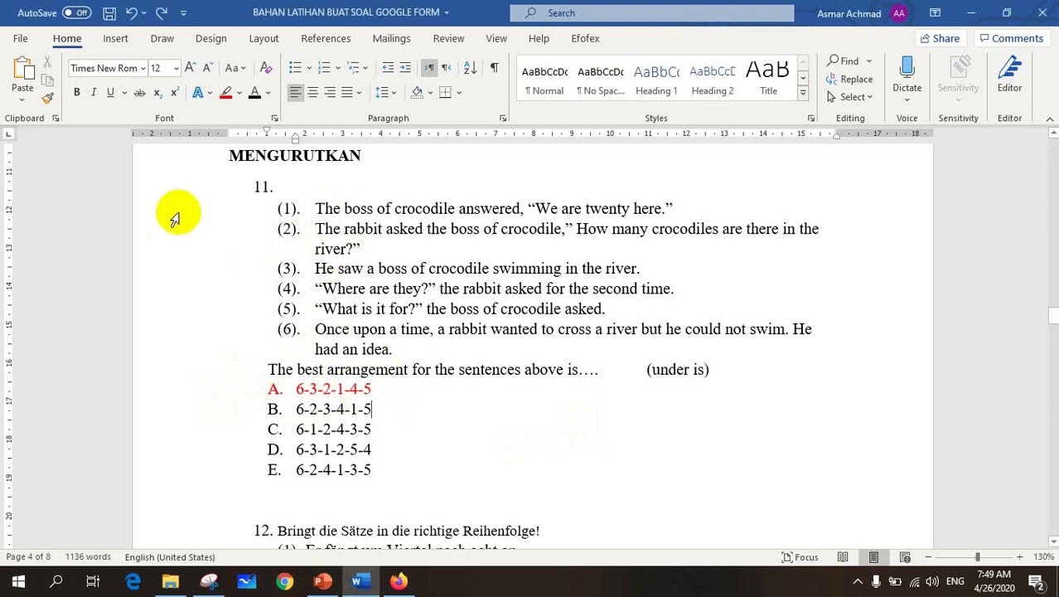
pyautogui.moveTo(174, 217); pyautogui.dragTo(170, 340)
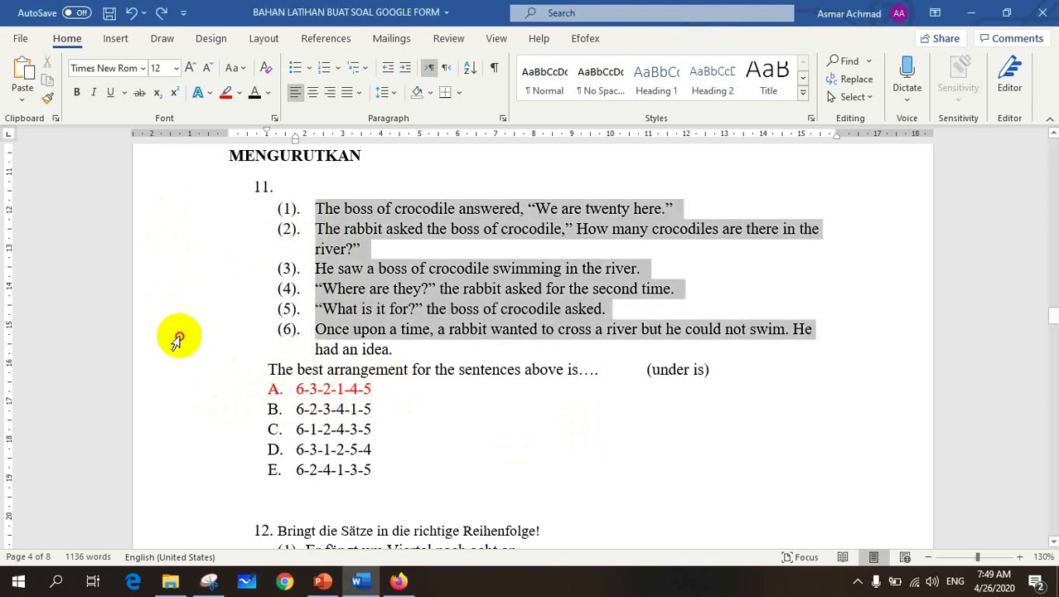
pyautogui.click(324, 68)
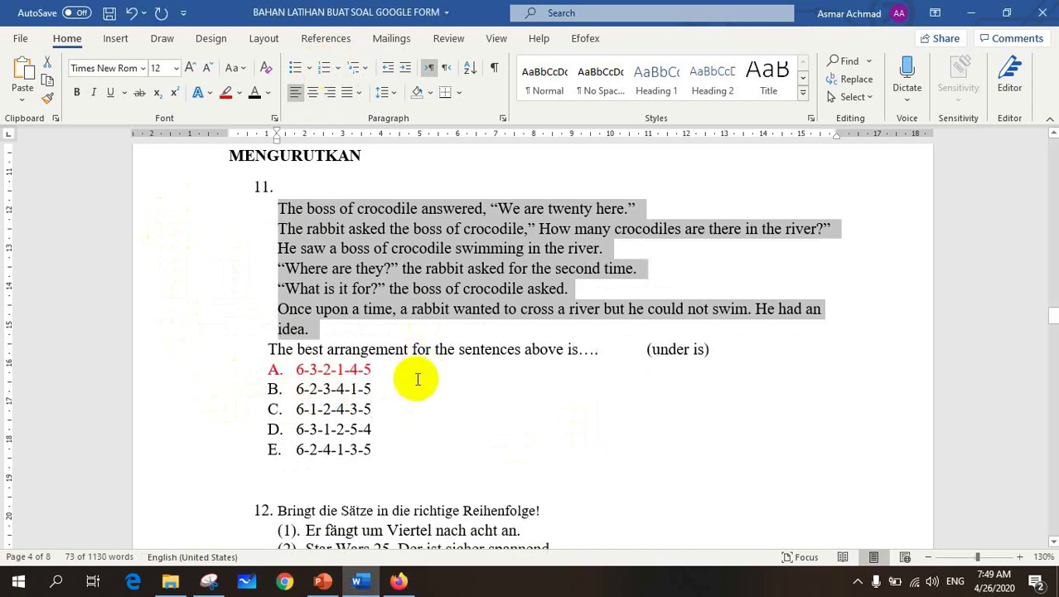
# Copy the sentence pair beginning "Once upon a time, a rabbit wanted to cross a river" from the Word document into question 13's first option.
pyautogui.click(310, 328)
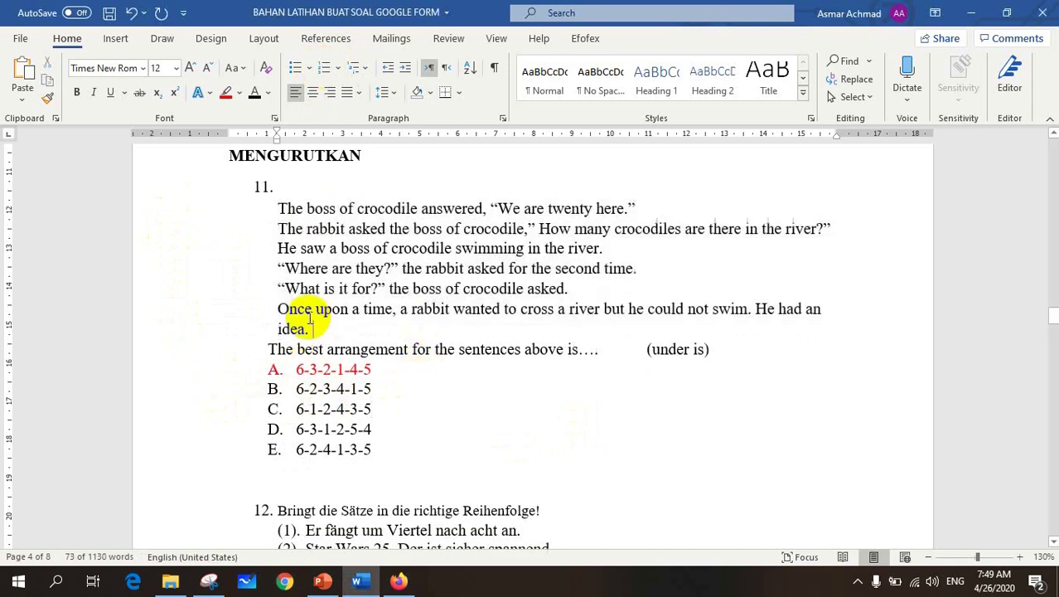
pyautogui.moveTo(292, 314); pyautogui.dragTo(313, 327)
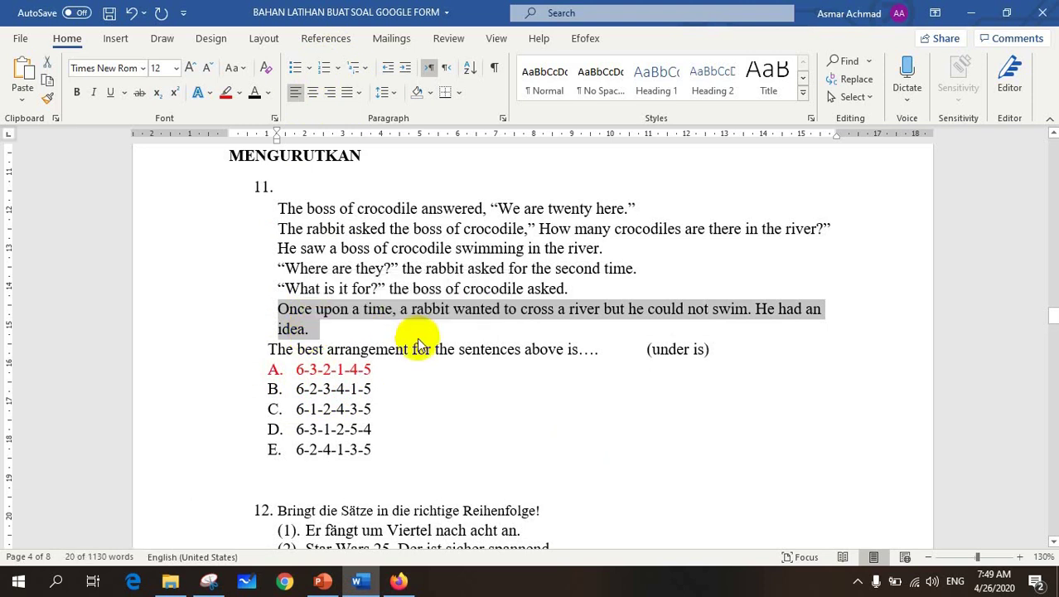
pyautogui.click(398, 581)
pyautogui.click(345, 343)
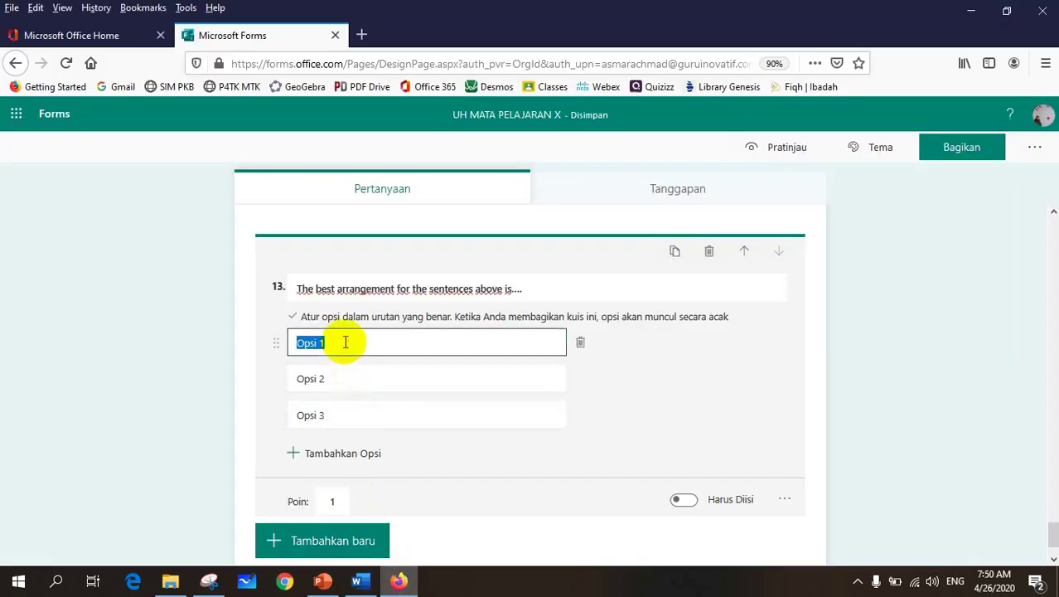
pyautogui.hotkey('ctrl', 'v')
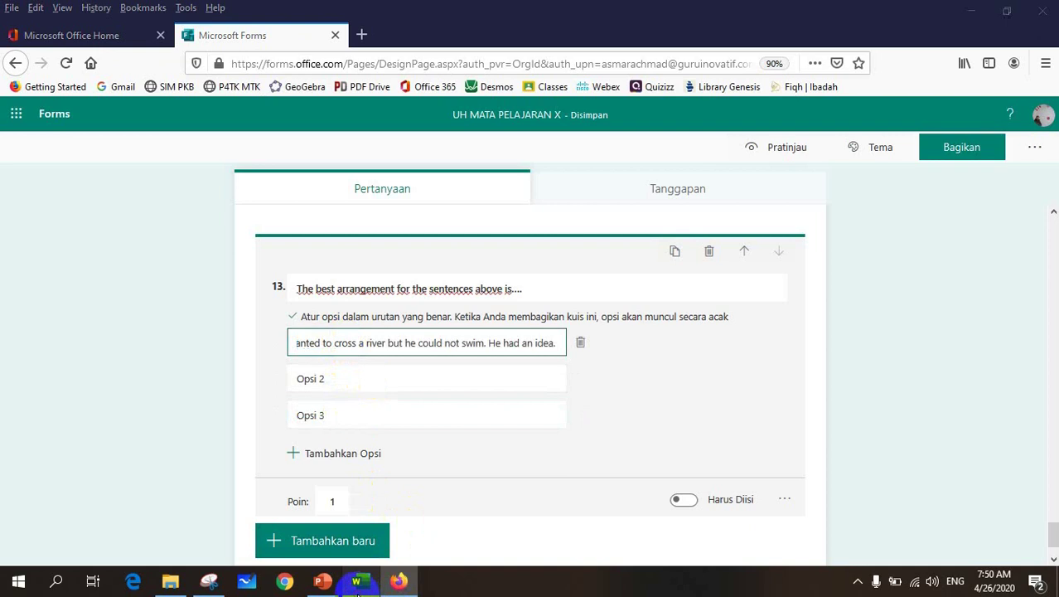
# Copy "He saw a boss of crocodile swimming in the river." from the Word document into question 13's second option.
pyautogui.click(357, 581)
pyautogui.moveTo(278, 248); pyautogui.dragTo(604, 250)
pyautogui.hotkey('ctrl', 'c')
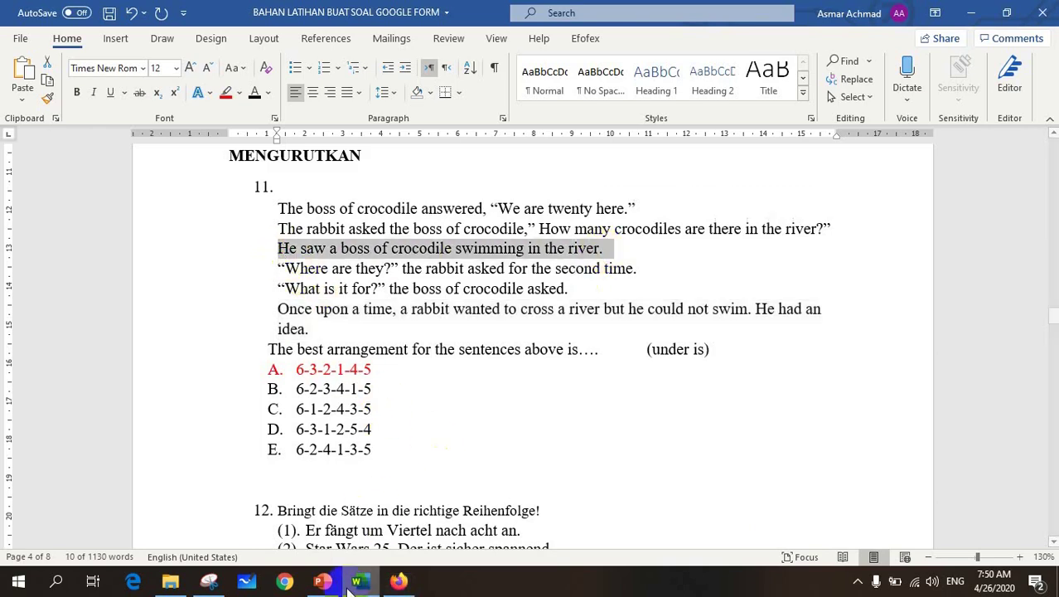
pyautogui.click(398, 580)
pyautogui.click(340, 378)
pyautogui.hotkey('ctrl', 'v')
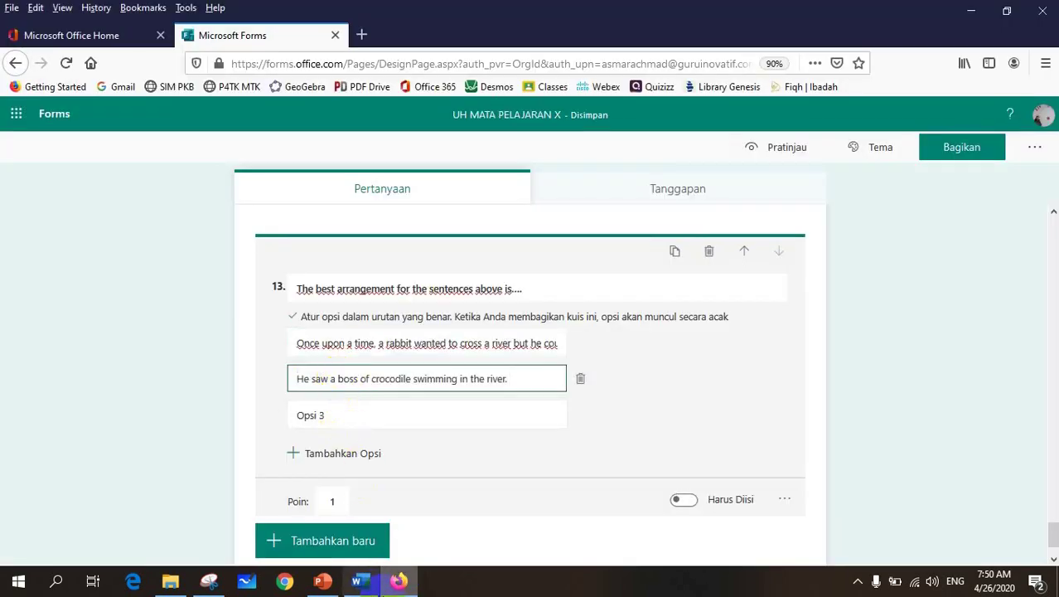
# Copy "The rabbit asked the boss of crocodile,” How many crocodiles are there in the river?”" from Word into question 13's third option.
pyautogui.click(357, 580)
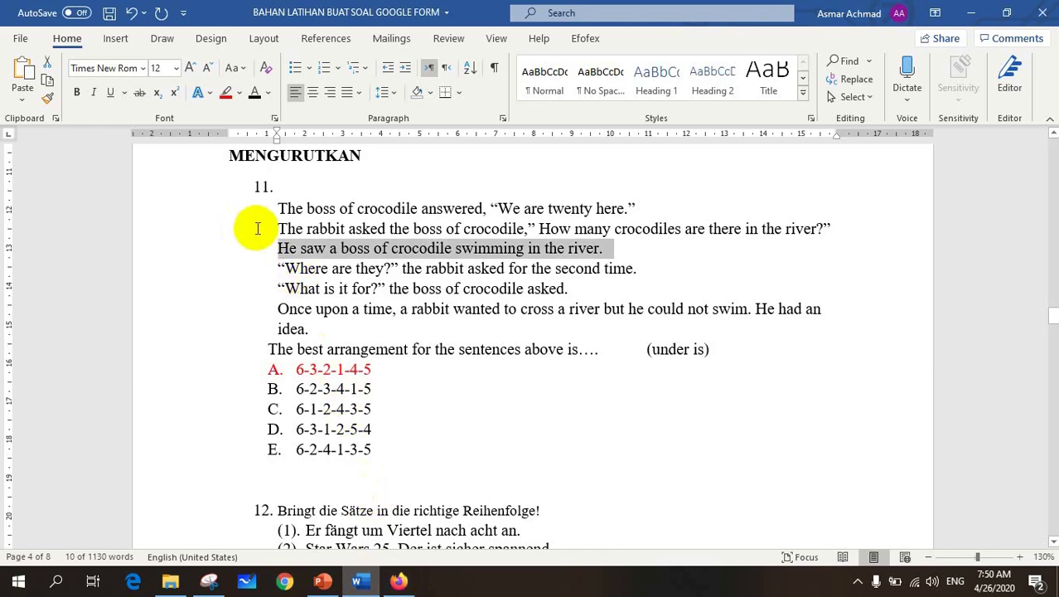
pyautogui.moveTo(279, 229); pyautogui.dragTo(839, 226)
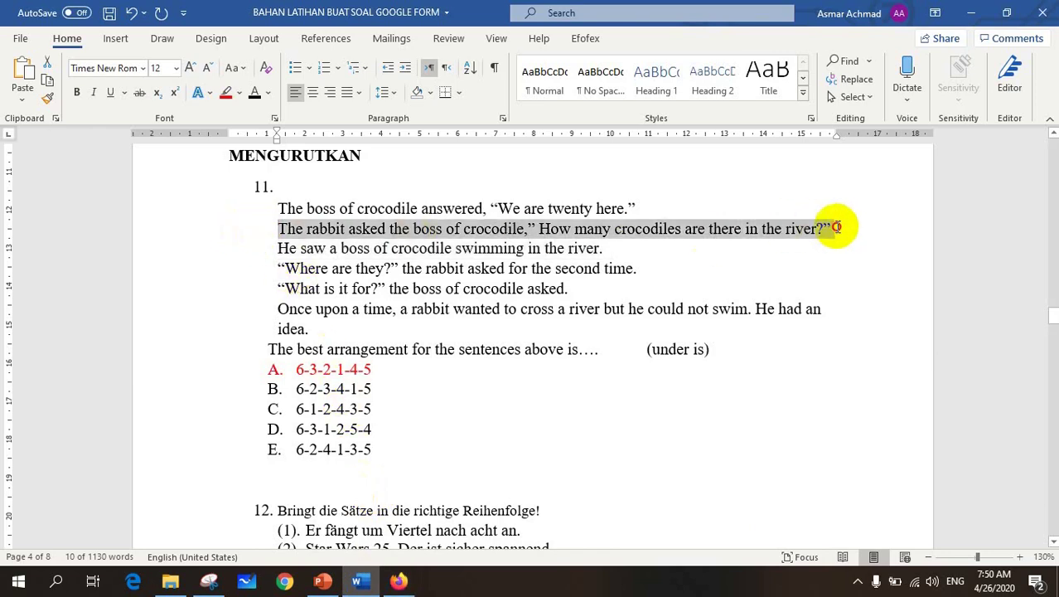
pyautogui.hotkey('ctrl', 'c')
pyautogui.click(398, 581)
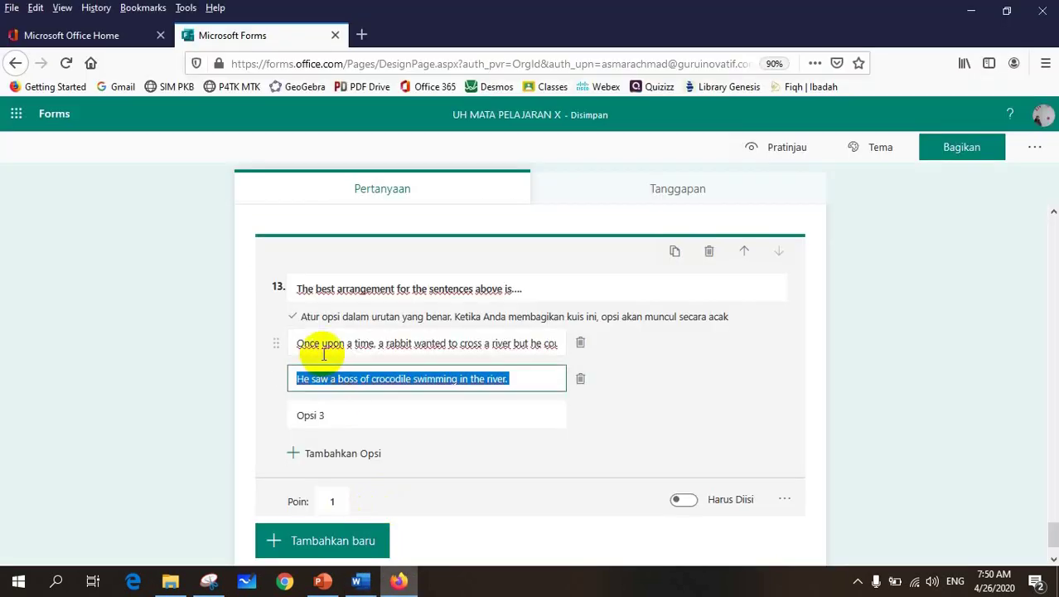
pyautogui.click(332, 406)
pyautogui.hotkey('ctrl', 'v')
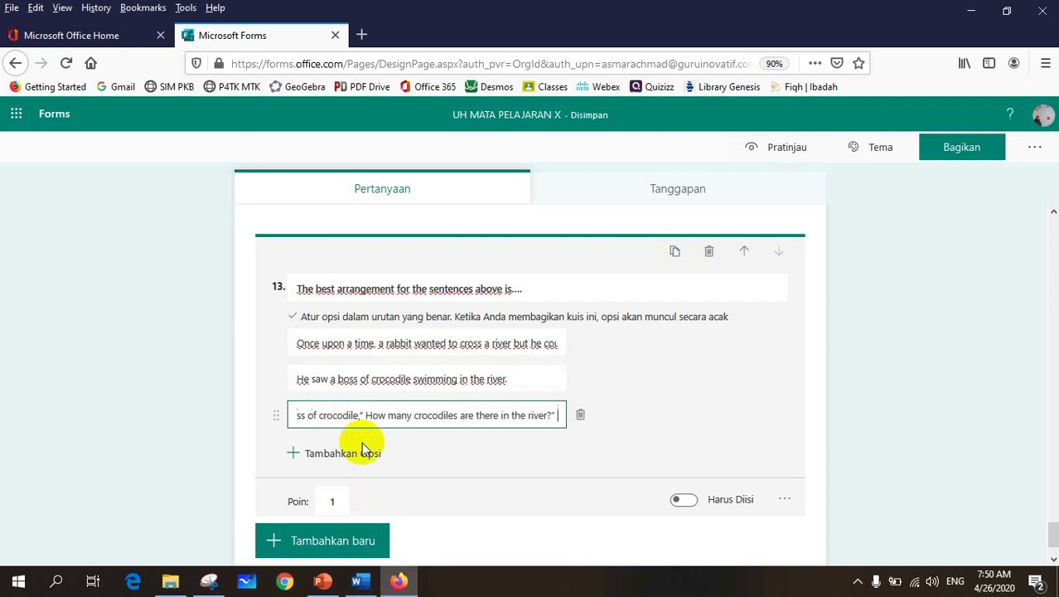
# Add a fourth option to question 13 with "The boss of crocodile answered, “We are twenty here.”" copied from the Word document.
pyautogui.click(358, 582)
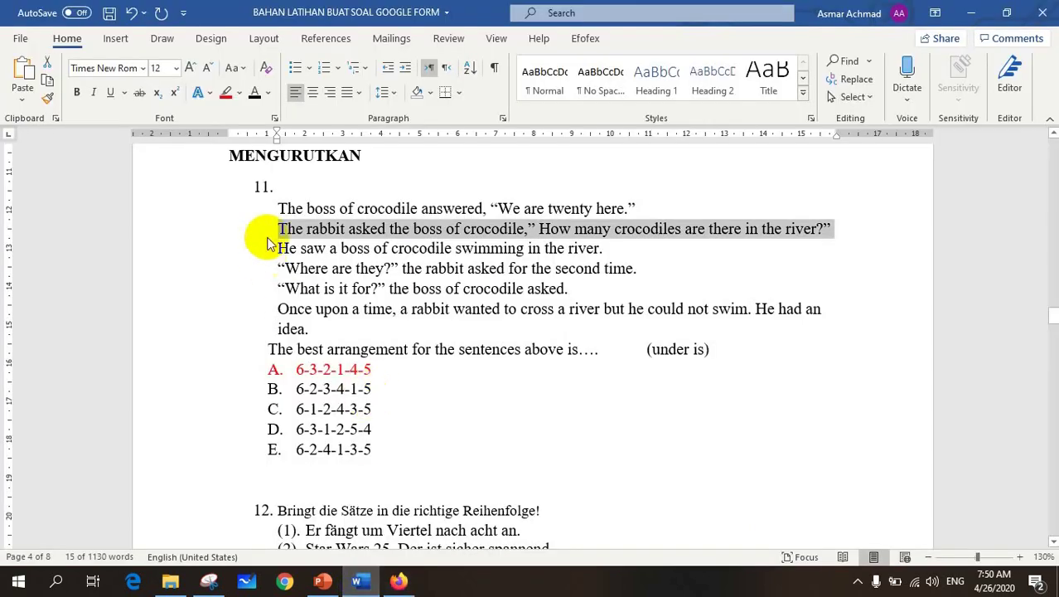
pyautogui.moveTo(278, 208); pyautogui.dragTo(632, 215)
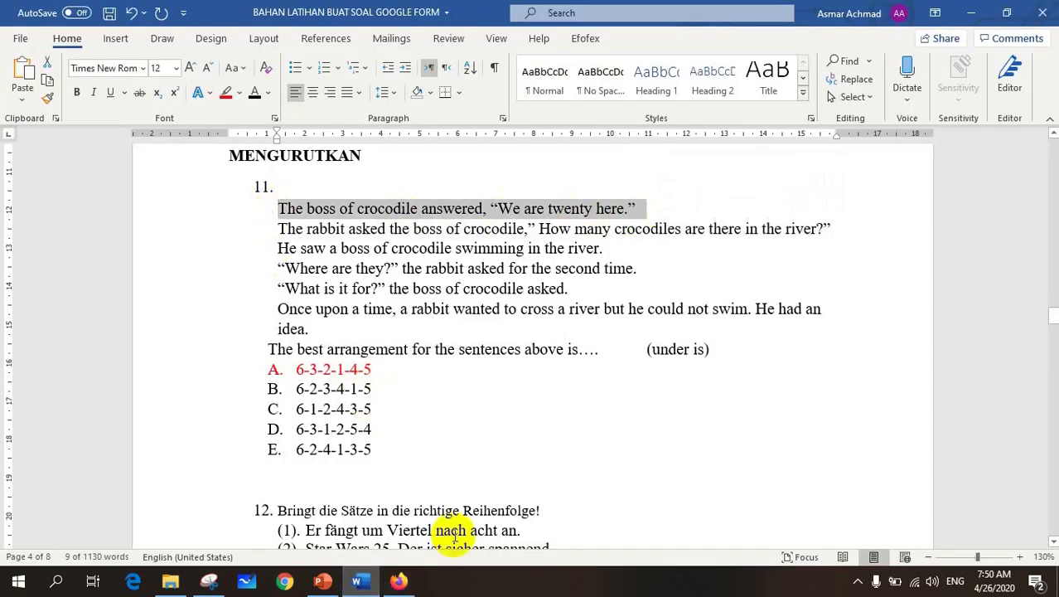
pyautogui.click(399, 581)
pyautogui.tripleClick(390, 414)
pyautogui.click(337, 453)
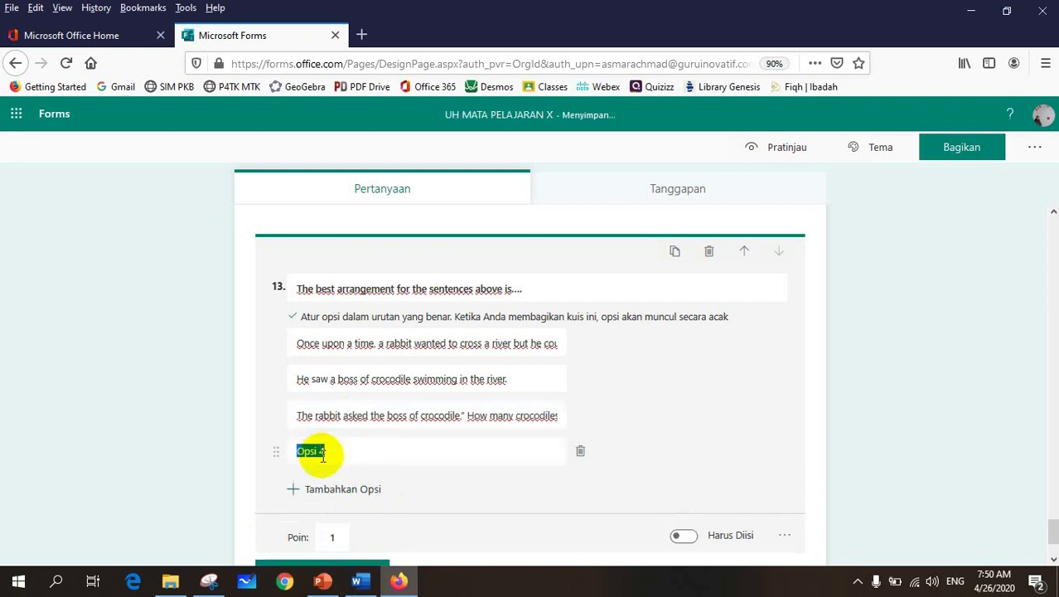
pyautogui.hotkey('ctrl', 'v')
# Add a fifth option to question 13 with "“Where are they?” the rabbit asked for the second time." copied from the Word document.
pyautogui.click(377, 586)
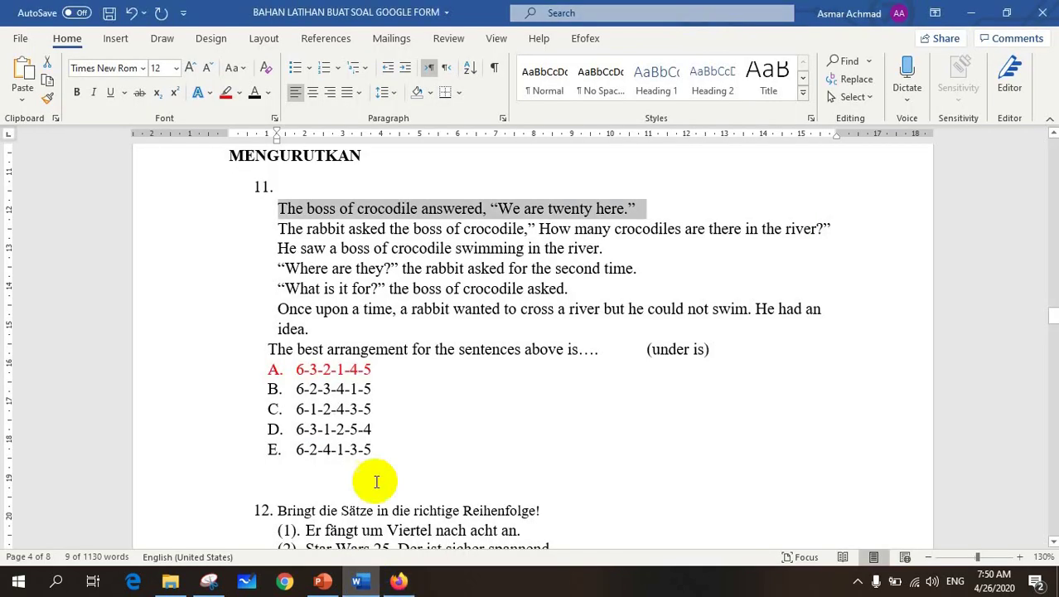
pyautogui.click(273, 288)
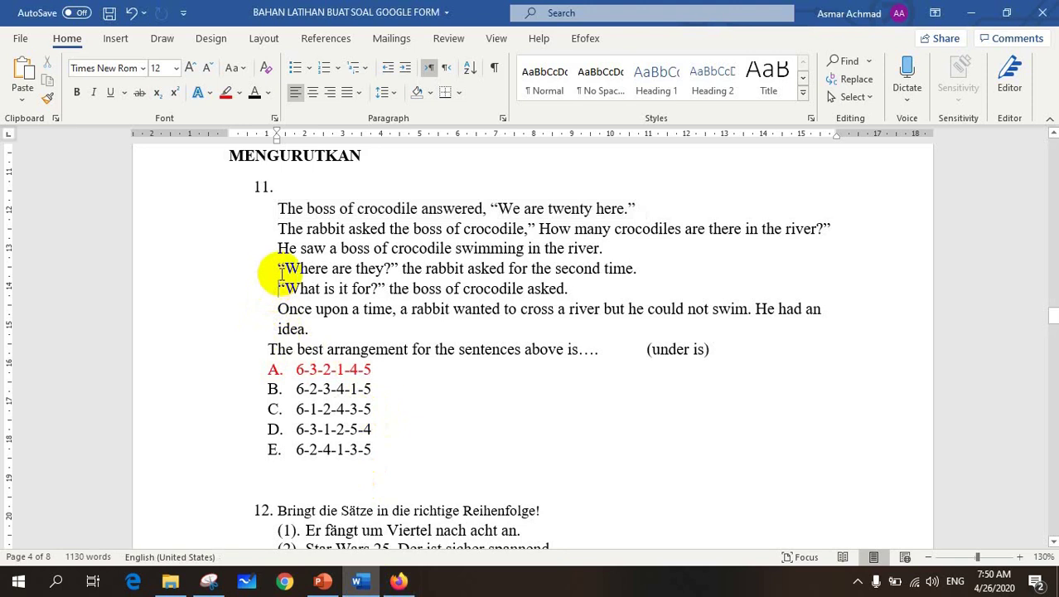
pyautogui.moveTo(295, 267); pyautogui.dragTo(638, 274)
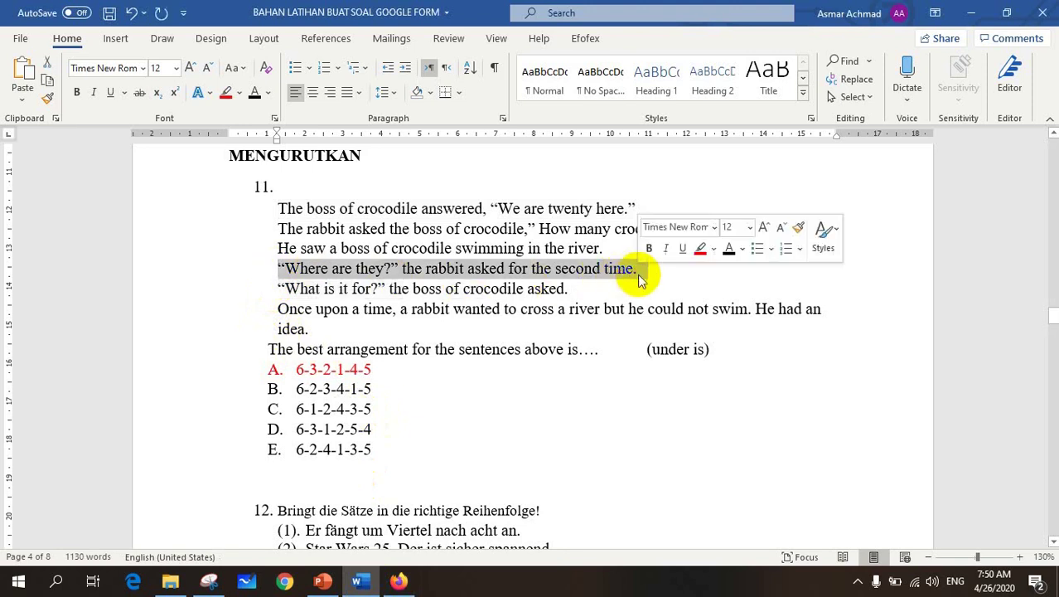
pyautogui.click(398, 581)
pyautogui.tripleClick(340, 451)
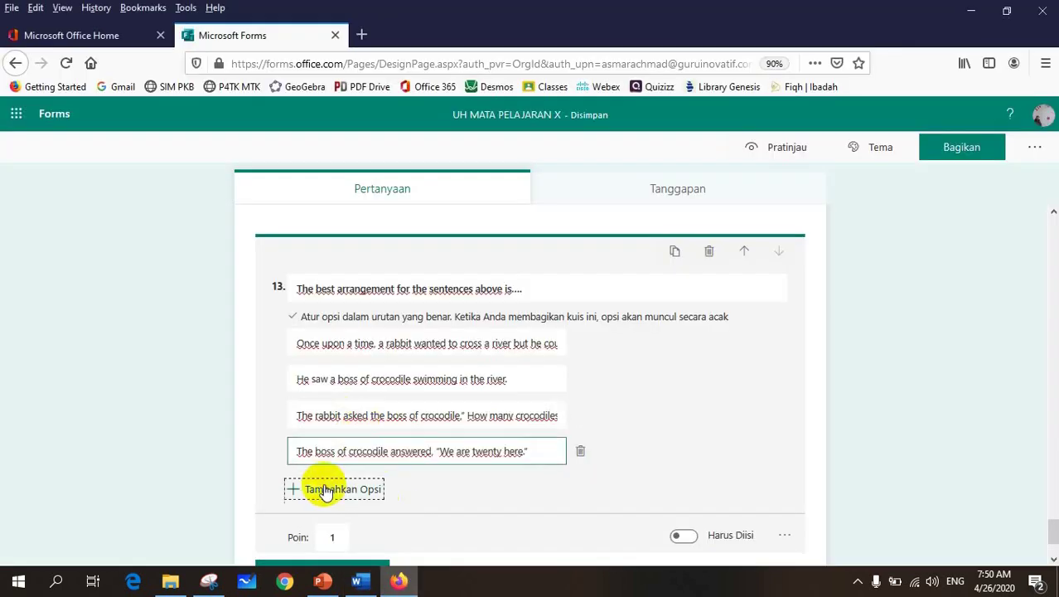
pyautogui.click(326, 487)
pyautogui.hotkey('ctrl', 'v')
# Add a sixth option to question 13 with "“What is it for?” the boss of crocodile asked." copied from the Word document.
pyautogui.click(357, 581)
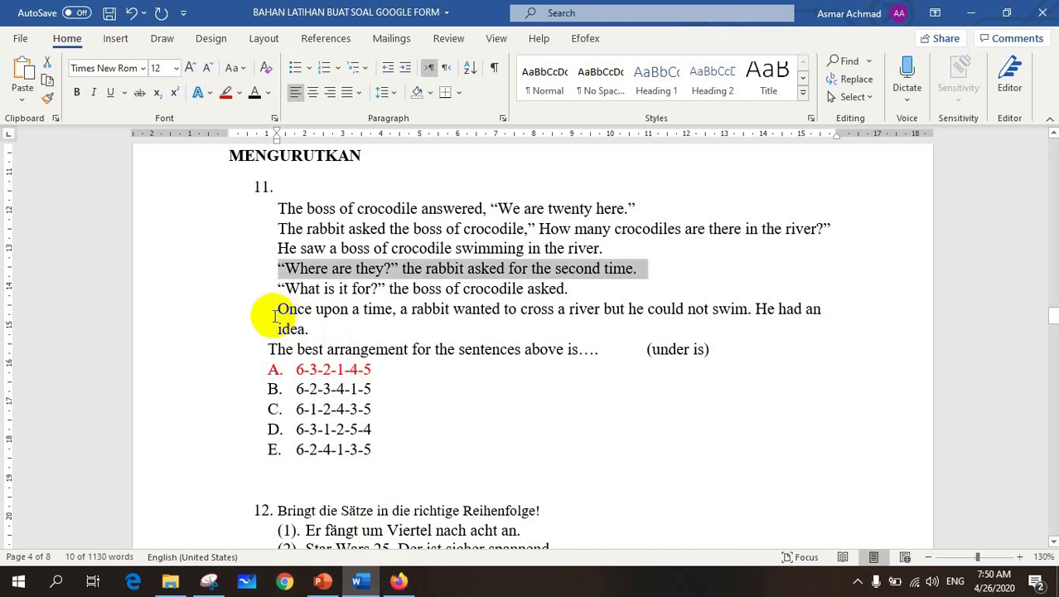
pyautogui.moveTo(279, 288); pyautogui.dragTo(573, 289)
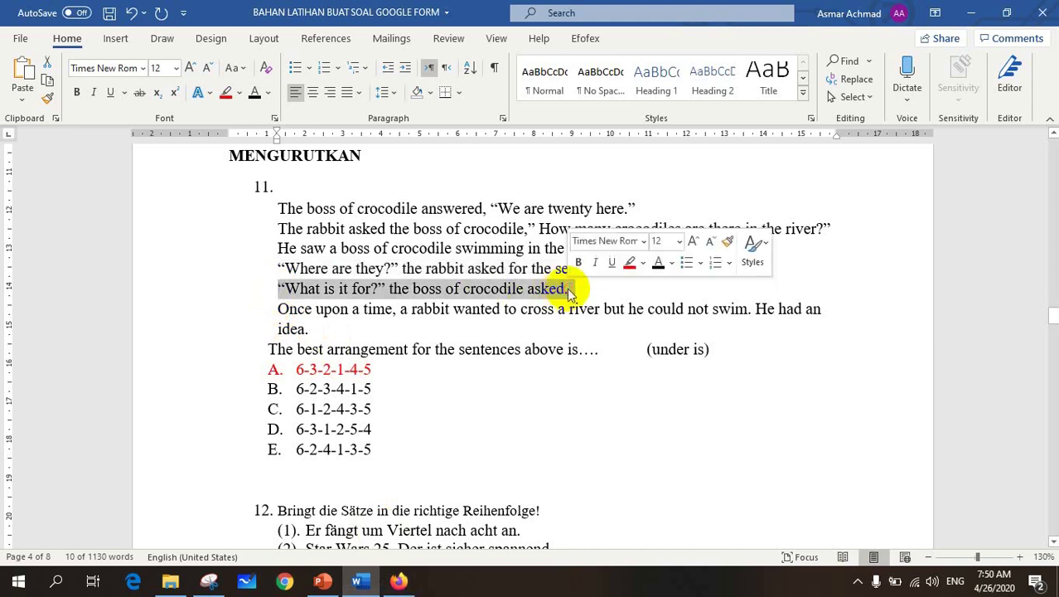
pyautogui.click(399, 582)
pyautogui.click(332, 525)
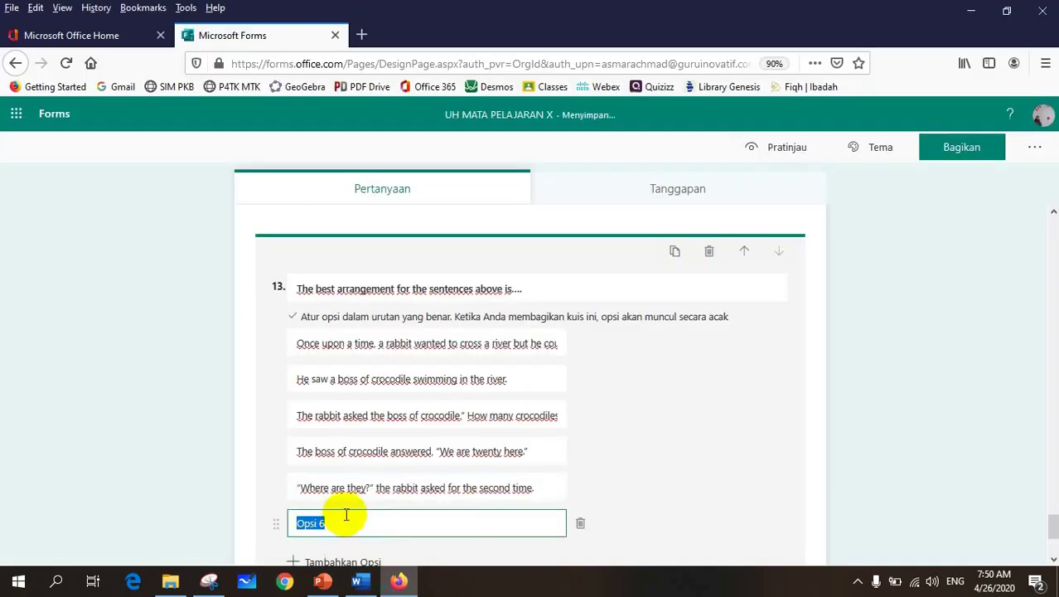
pyautogui.hotkey('ctrl', 'v')
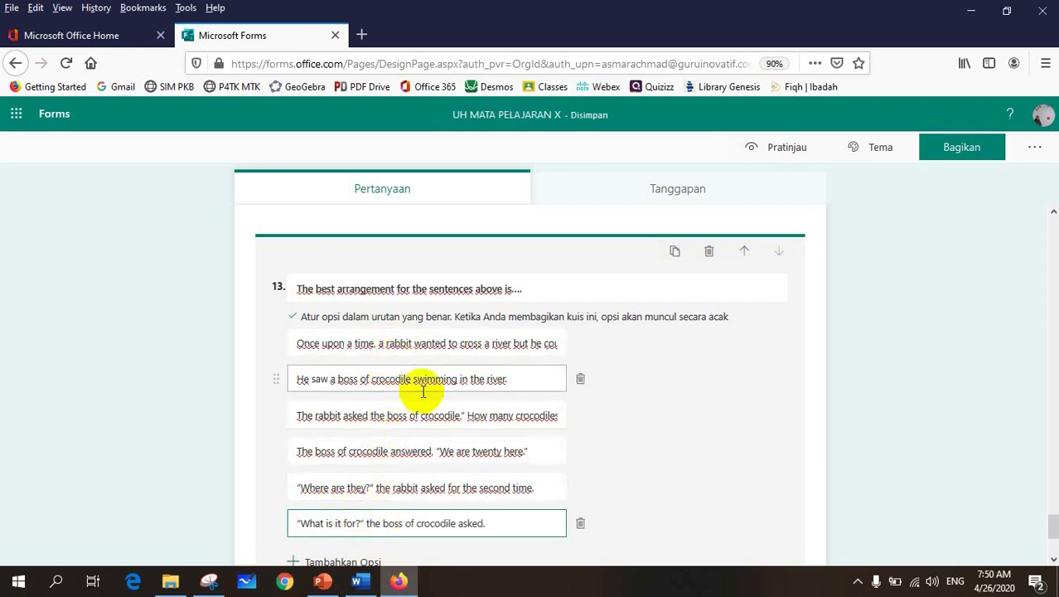
pyautogui.scroll(-2, 422, 391)
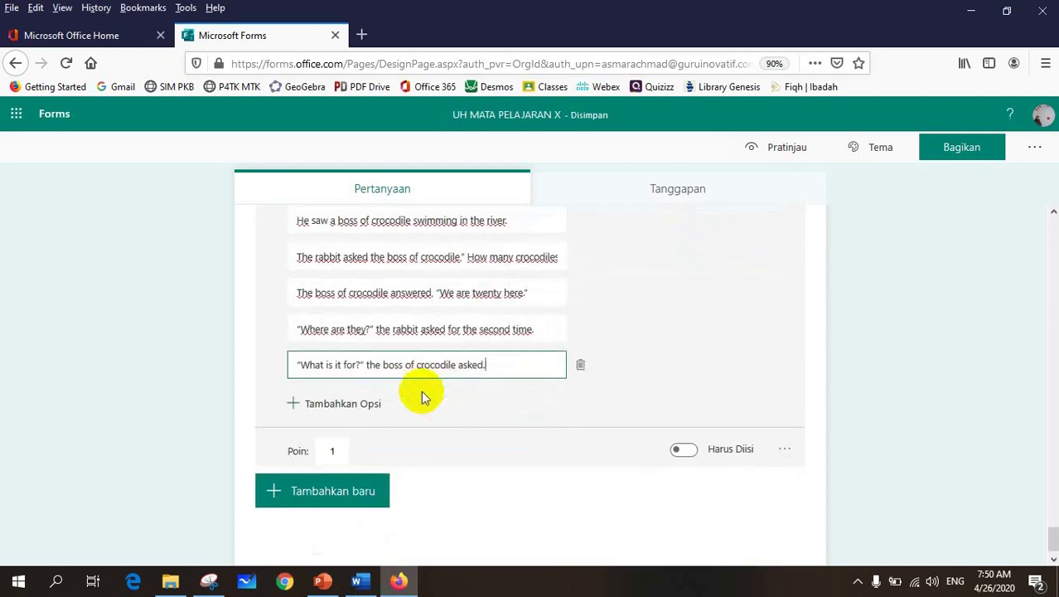
pyautogui.scroll(1, 421, 390)
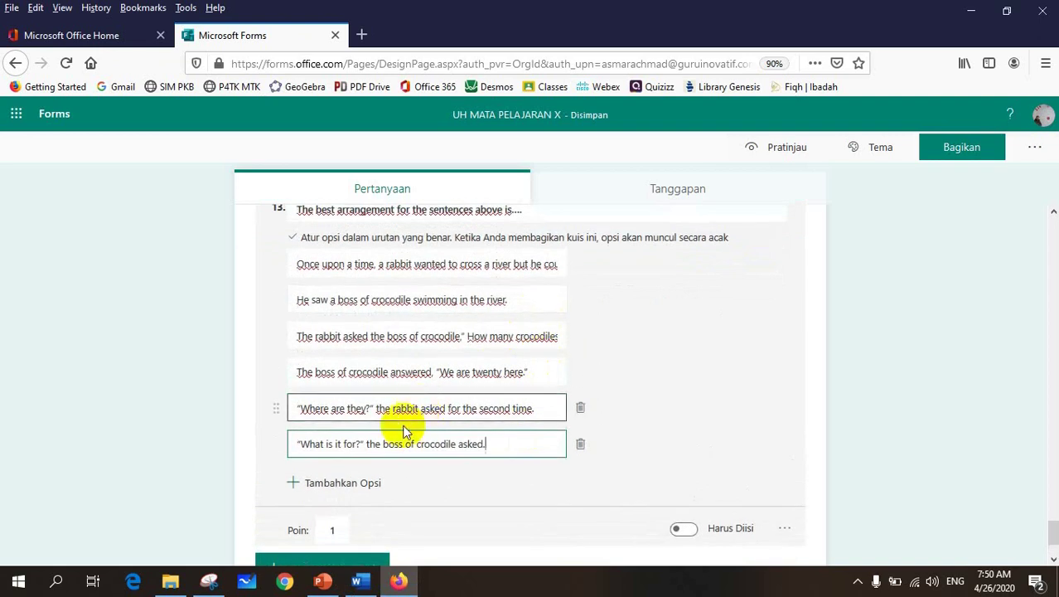
pyautogui.scroll(1, 405, 431)
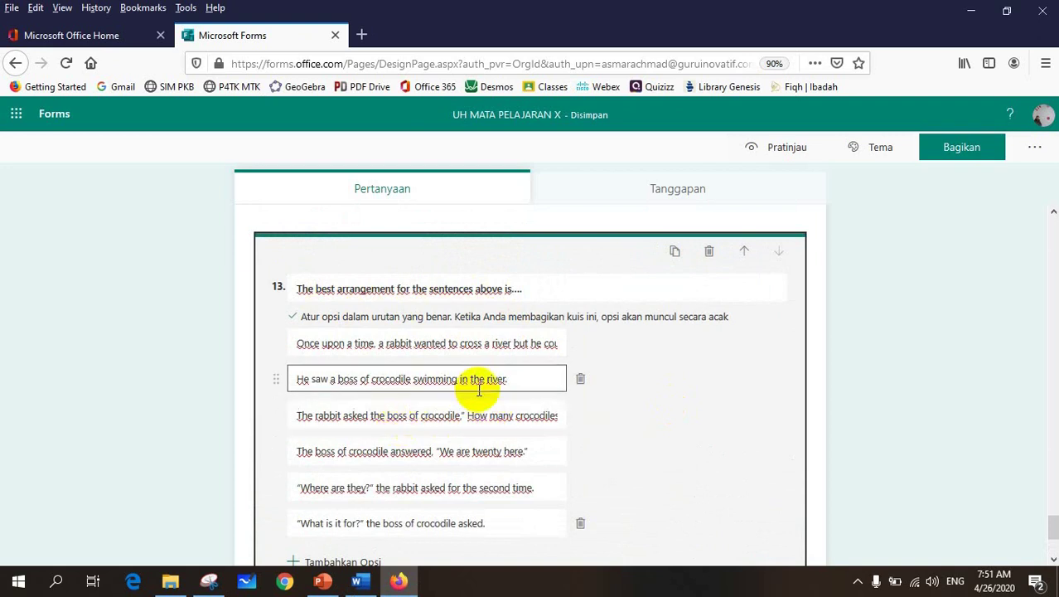
pyautogui.scroll(-2, 503, 376)
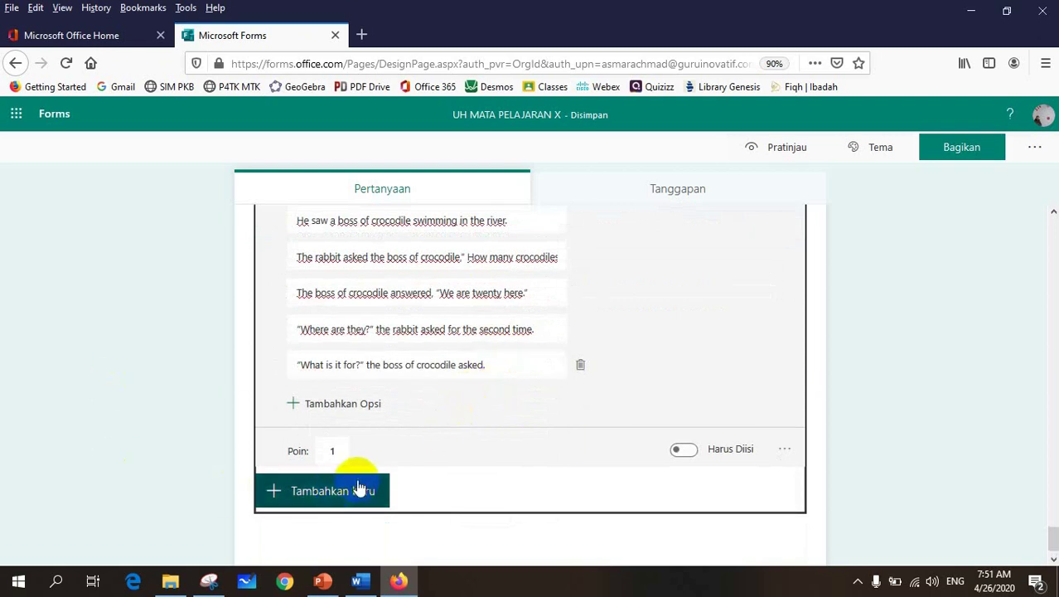
# Replace "above" with "under" in question 13's title and close the question's editing view.
pyautogui.scroll(1, 450, 421)
pyautogui.scroll(1, 450, 421)
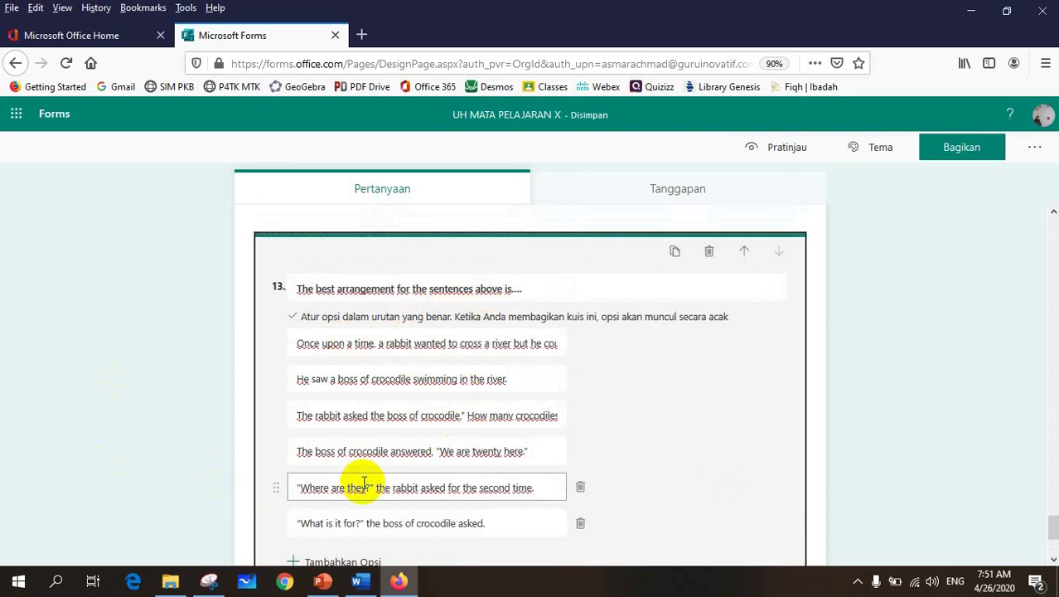
pyautogui.click(478, 288)
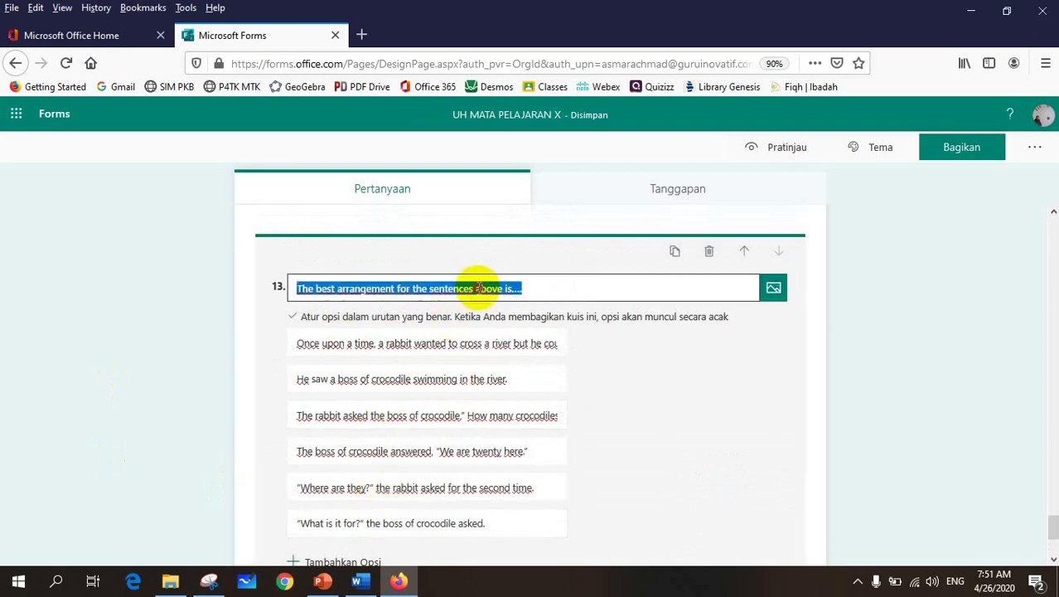
pyautogui.hotkey('shift', 'Right')
pyautogui.hotkey('shift', 'Right')
pyautogui.hotkey('shift', 'Right')
pyautogui.hotkey('shift', 'Right')
pyautogui.hotkey('shift', 'Right')
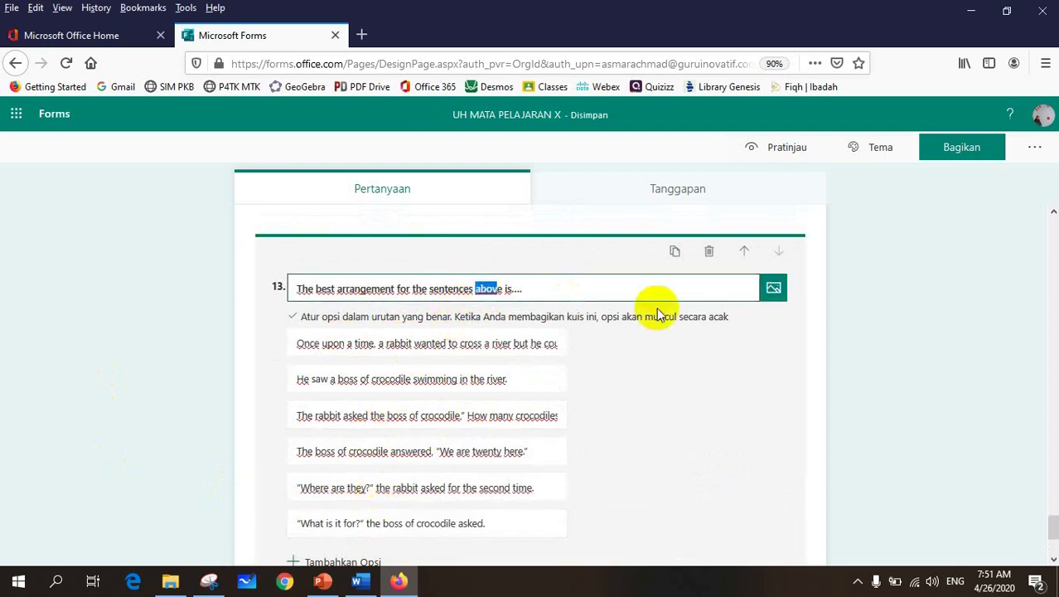
pyautogui.write('UND')
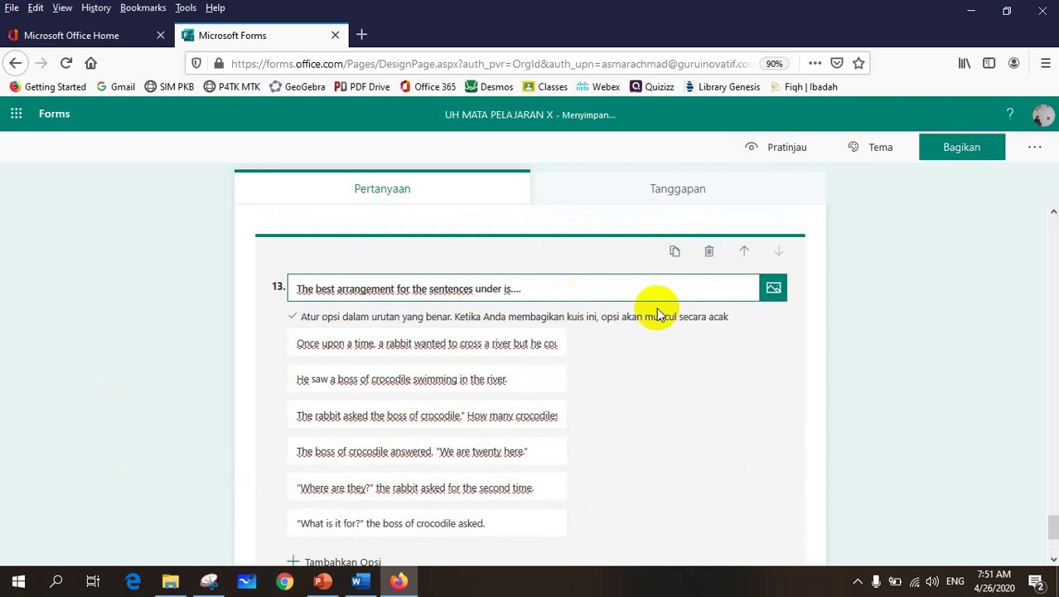
pyautogui.click(195, 365)
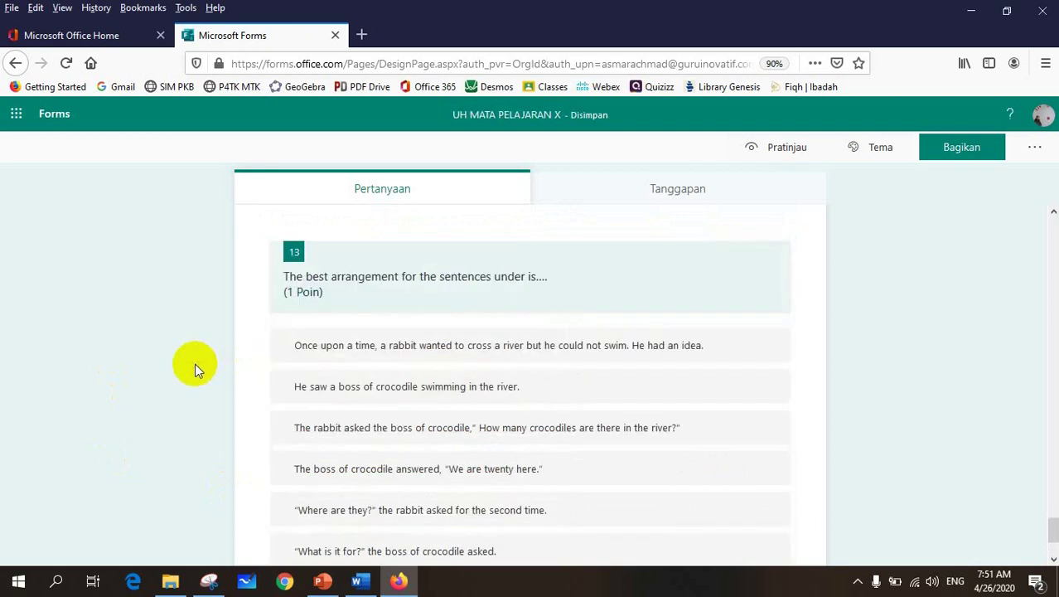
pyautogui.scroll(-3, 193, 359)
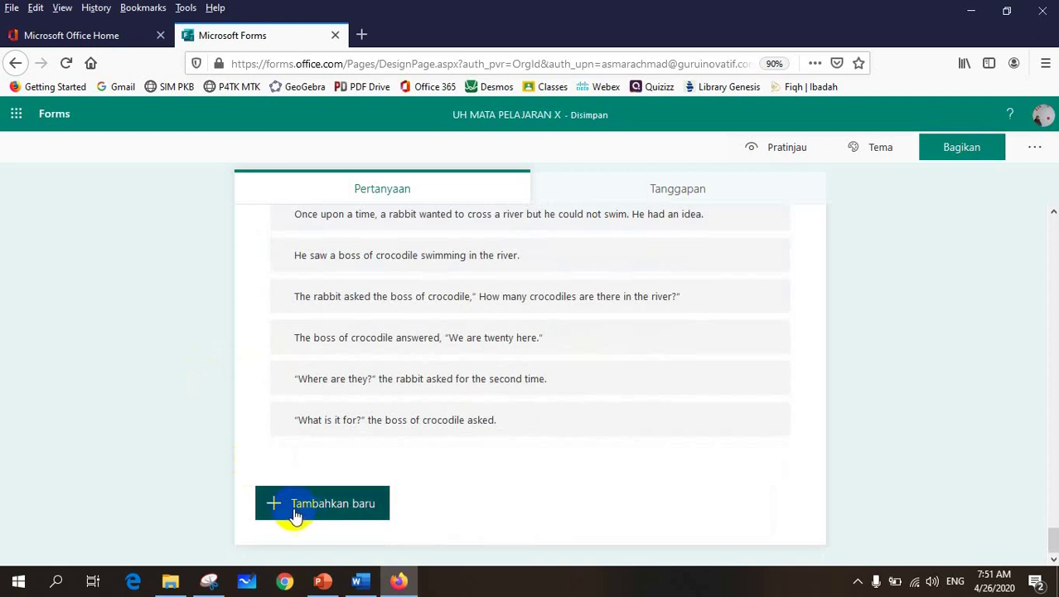
# Add a new ranking (Peringkat) question after question 13 of the quiz.
pyautogui.click(294, 512)
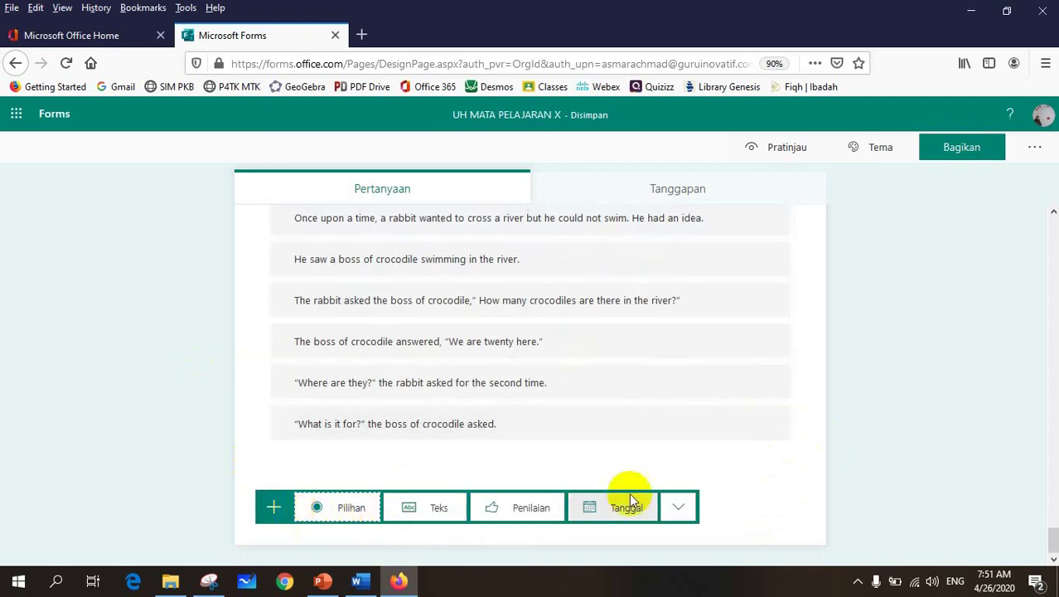
pyautogui.click(678, 511)
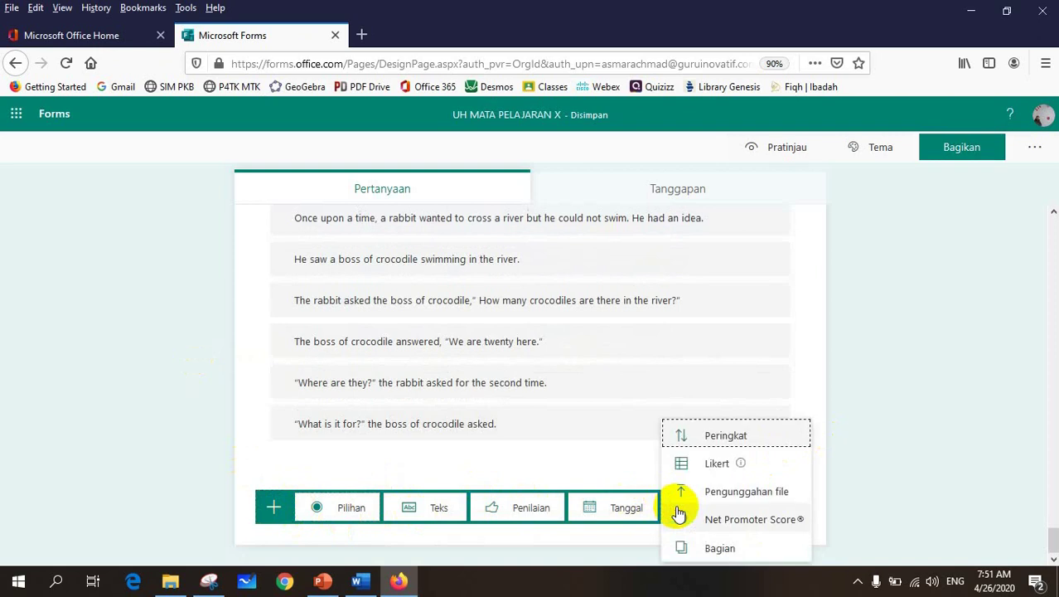
pyautogui.click(733, 439)
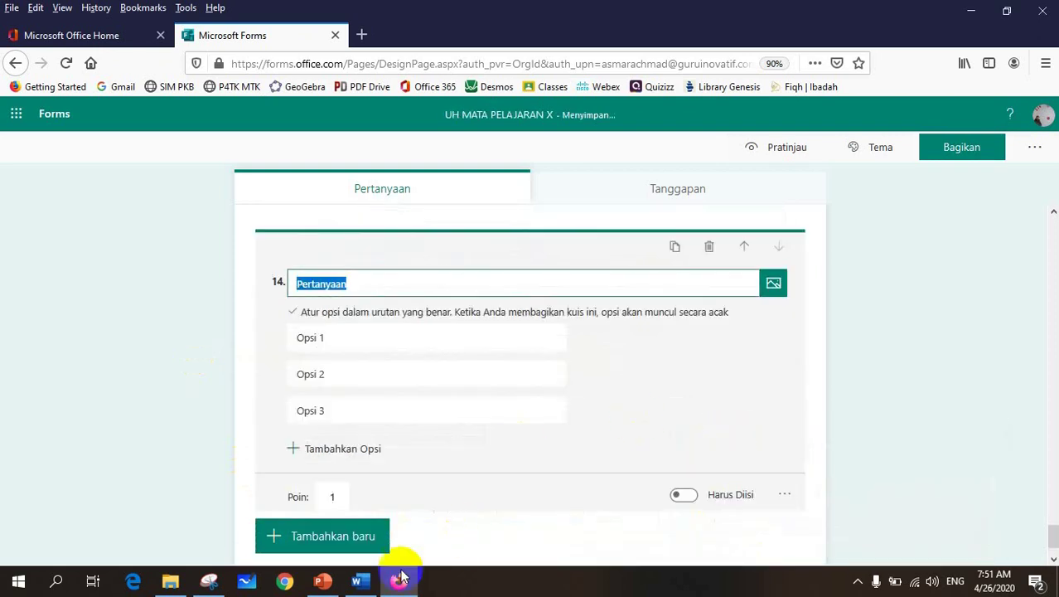
# Title question 14 "Bringt die Sätze in die richtige Reihenfolge!", copied from question 12 in the Word document without its number.
pyautogui.click(358, 580)
pyautogui.scroll(-5, 409, 406)
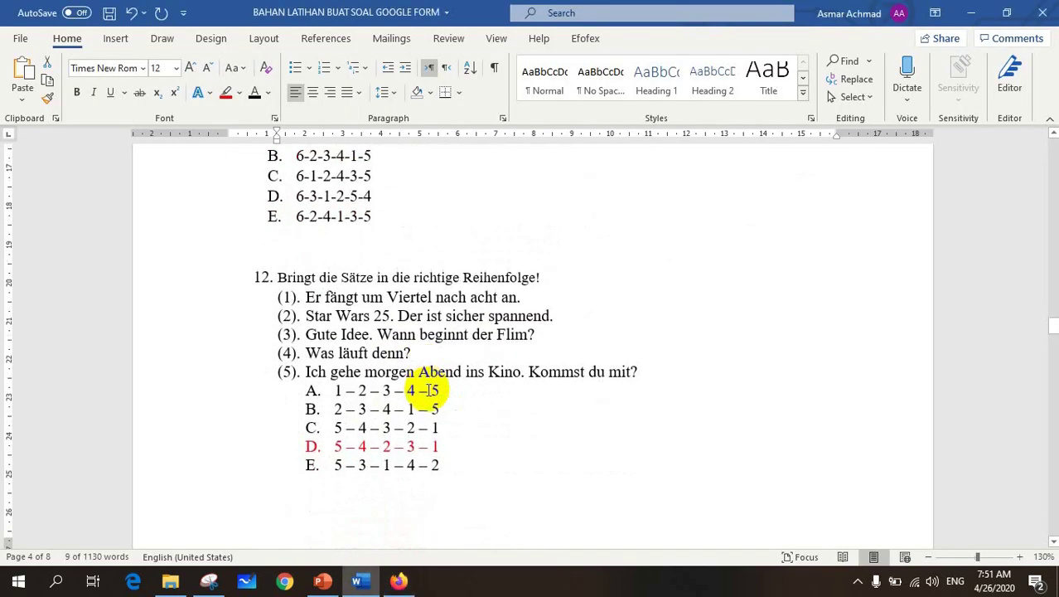
pyautogui.moveTo(280, 278); pyautogui.dragTo(538, 277)
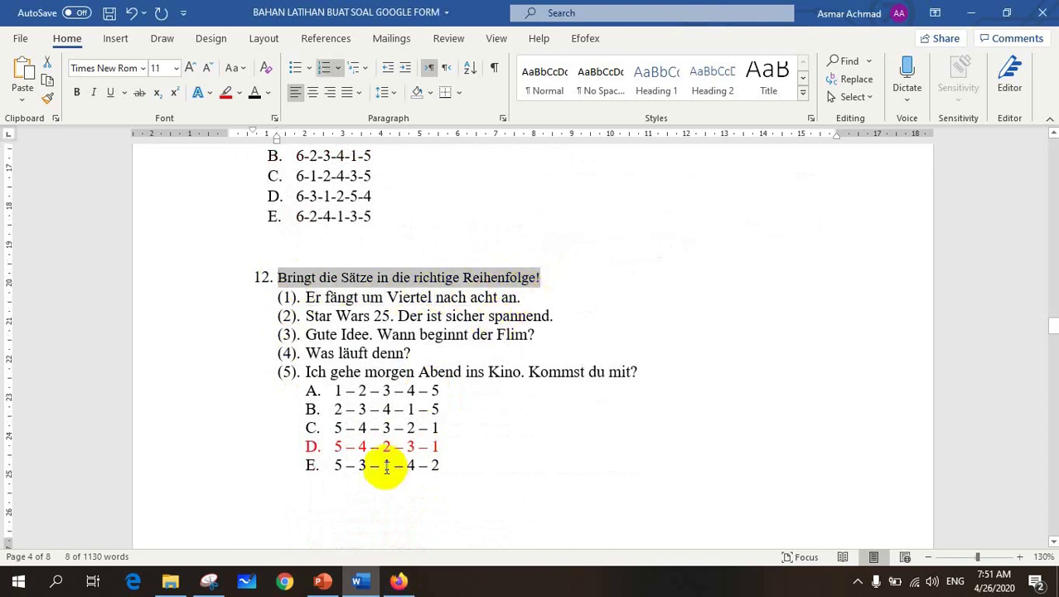
pyautogui.click(399, 580)
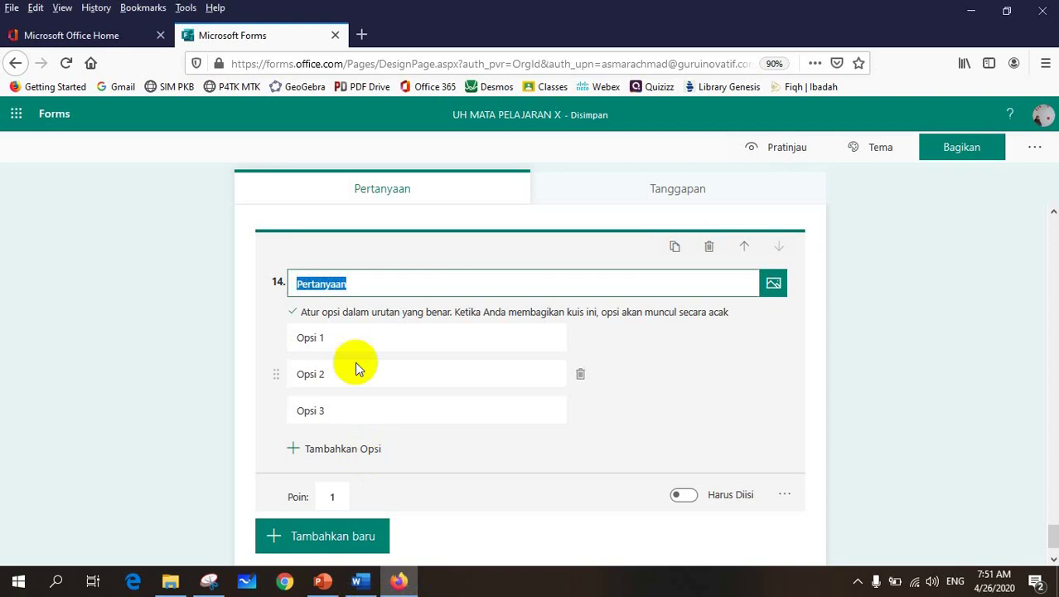
pyautogui.write('12.\tBringt die Sätze in die richtige Reihenfolge!')
pyautogui.moveTo(329, 283); pyautogui.dragTo(278, 284)
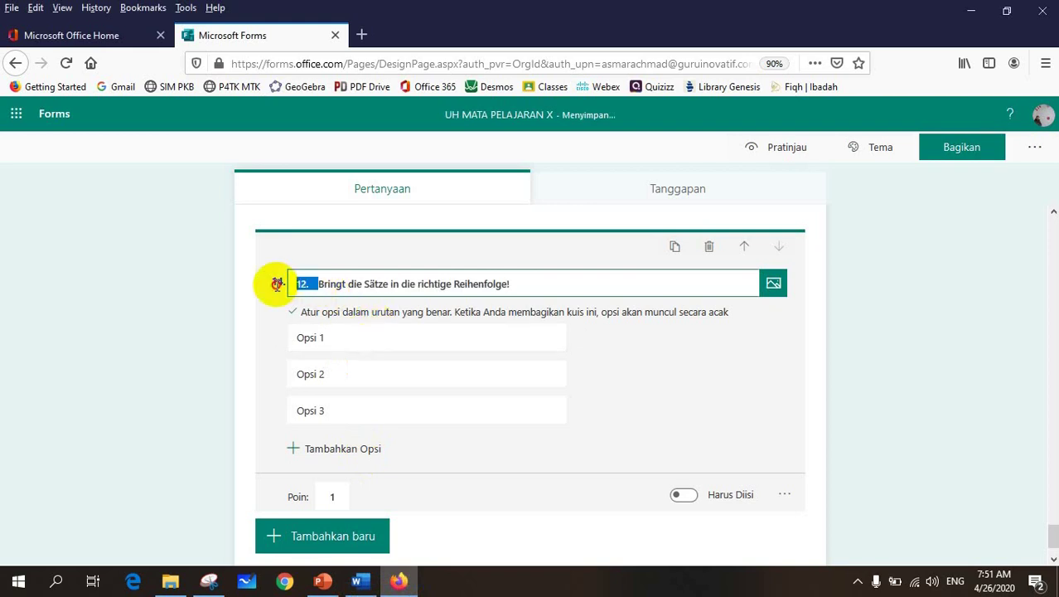
pyautogui.press('BackSpace')
# Fill question 14's first option with "Ich gehe morgen Abend ins Kino. Kommst du mit?" from the Word document, without the numbering.
pyautogui.click(357, 580)
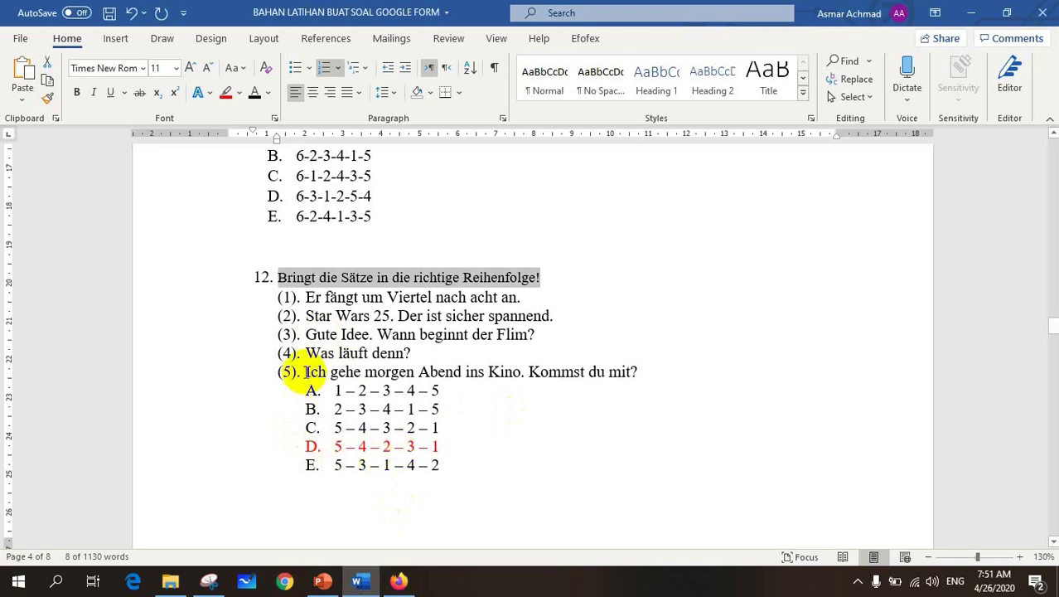
pyautogui.moveTo(304, 371); pyautogui.dragTo(639, 371)
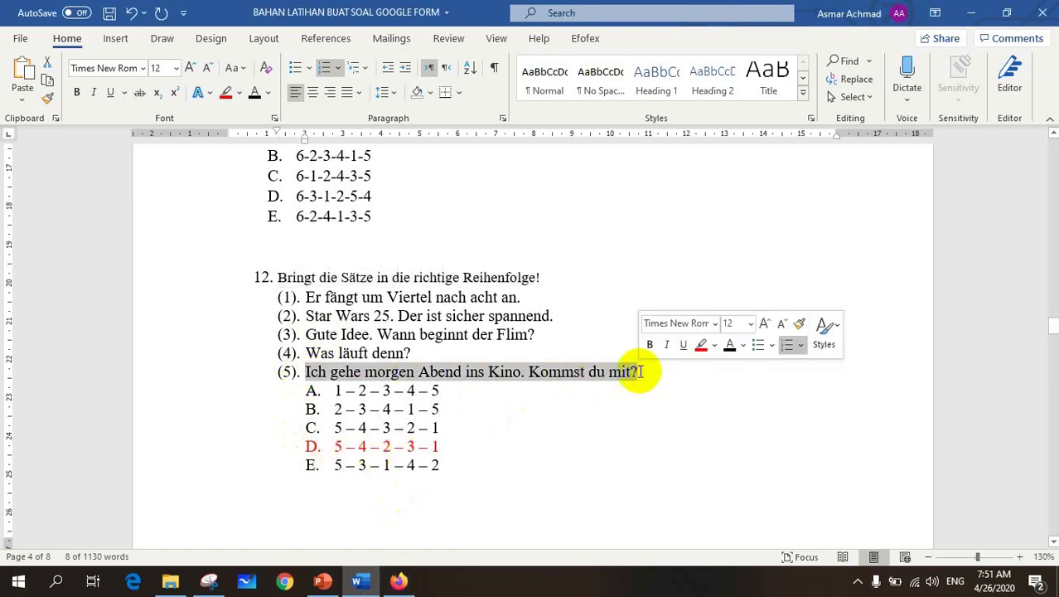
pyautogui.click(398, 580)
pyautogui.click(347, 338)
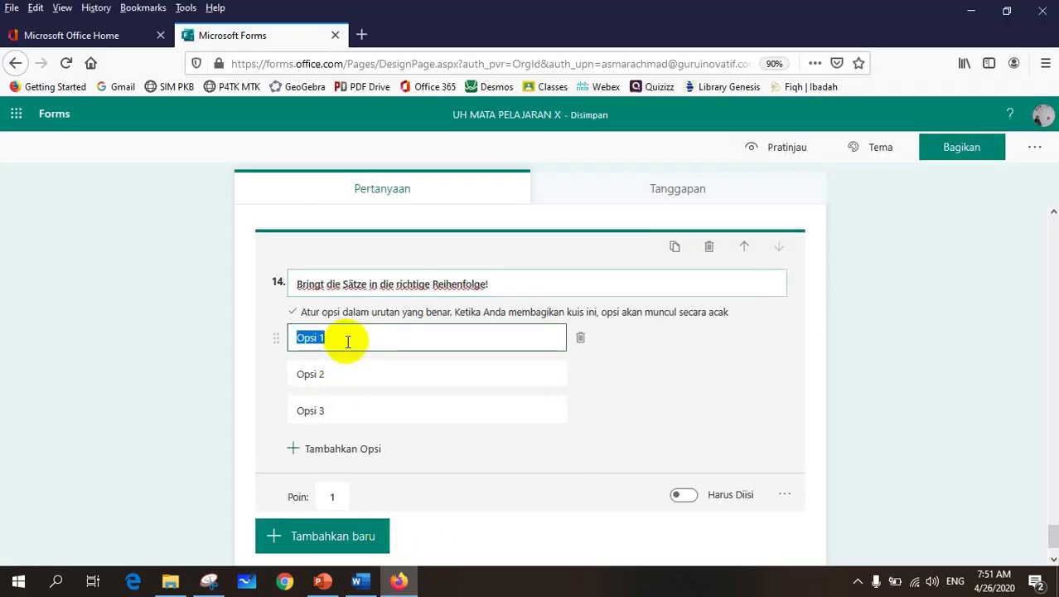
pyautogui.write('D. Ich gehe morgen Abend ins Kino. Kommst du mit?')
pyautogui.click(300, 338)
pyautogui.moveTo(300, 338); pyautogui.dragTo(249, 348)
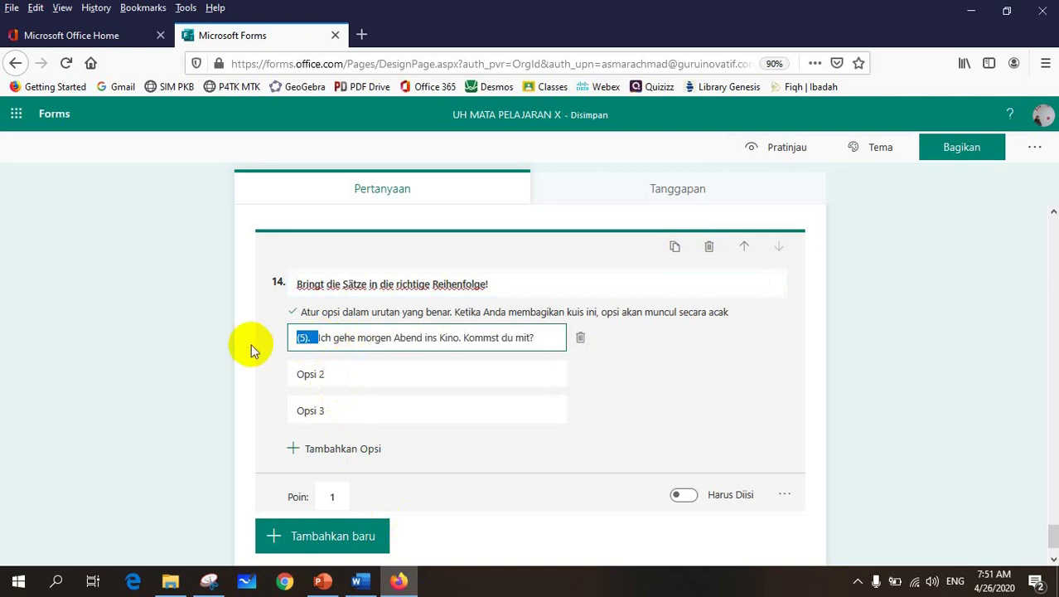
pyautogui.press('BackSpace')
# Fill question 14's second option with "Was läuft denn?" from the Word document, without the numbering.
pyautogui.moveTo(357, 590)
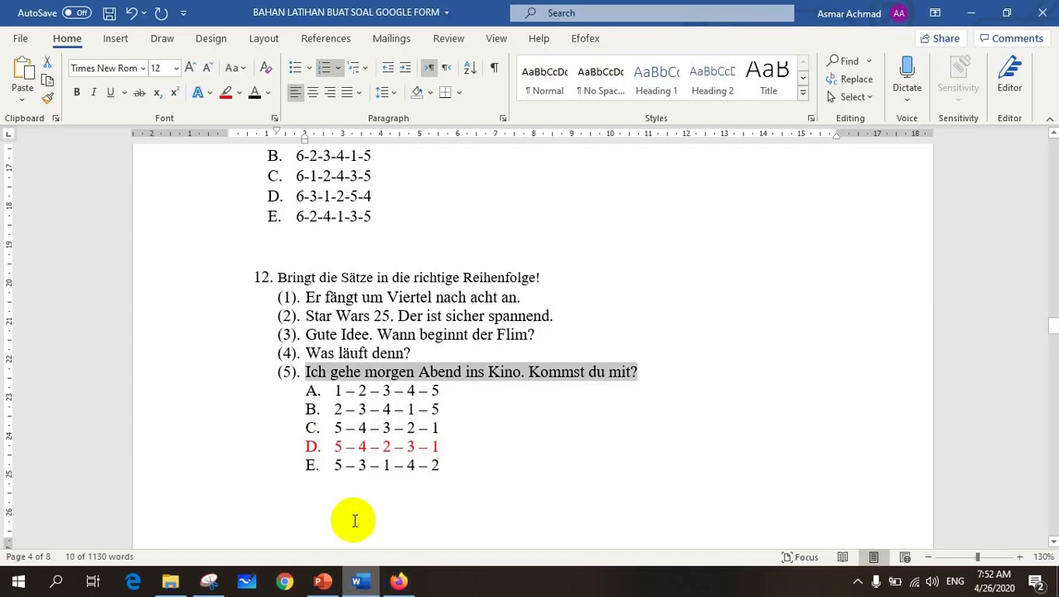
pyautogui.moveTo(306, 353); pyautogui.dragTo(423, 353)
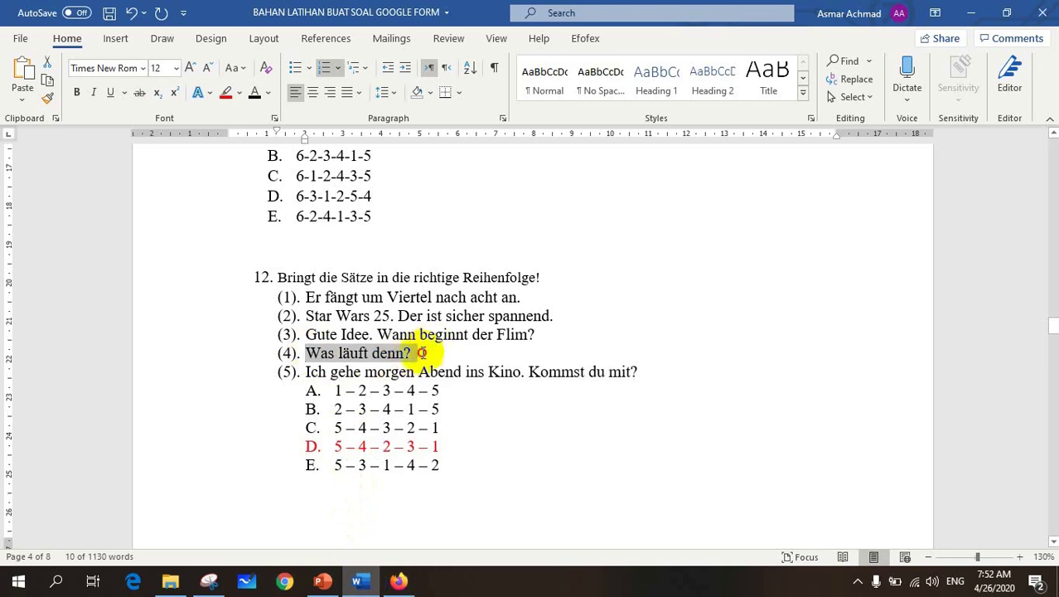
pyautogui.click(398, 580)
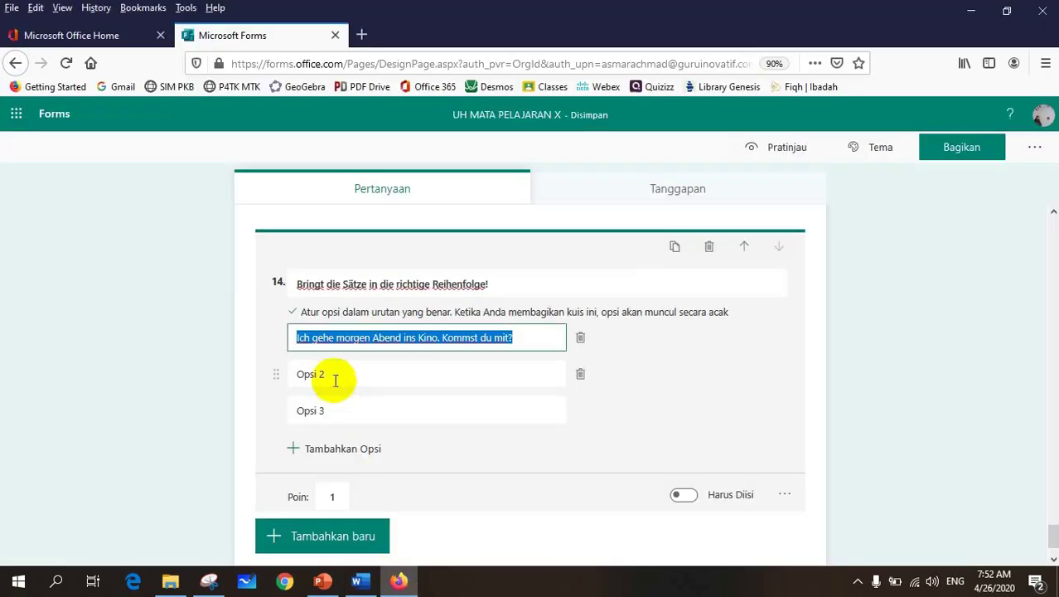
pyautogui.click(338, 377)
pyautogui.write('(4). Was läuft denn?')
pyautogui.moveTo(318, 374); pyautogui.dragTo(280, 375)
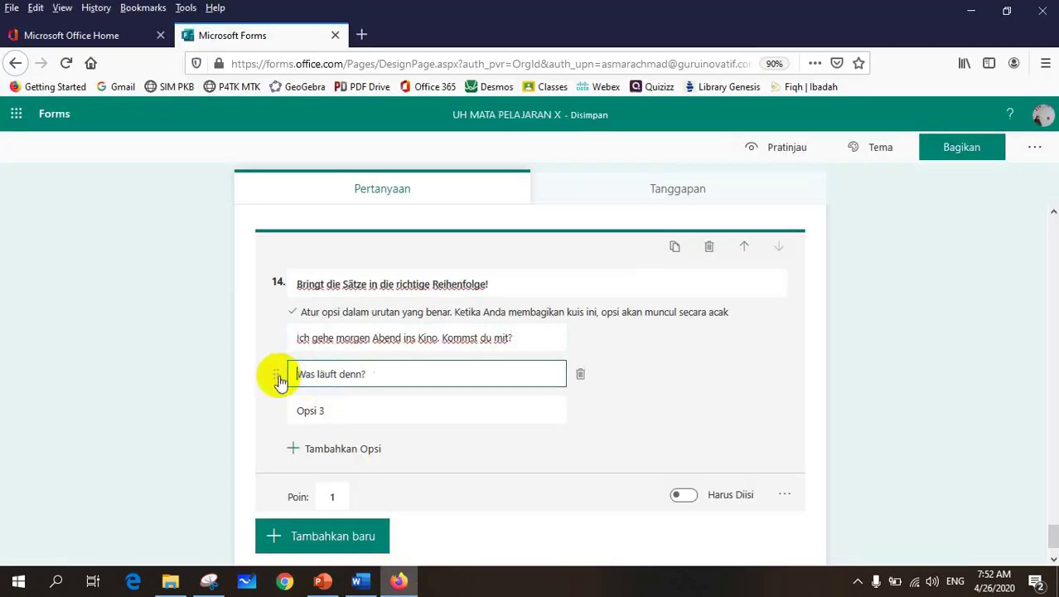
# Fill question 14's third option with "Star Wars 25. Der ist sicher spannend." from the Word document, without the numbering.
pyautogui.click(357, 581)
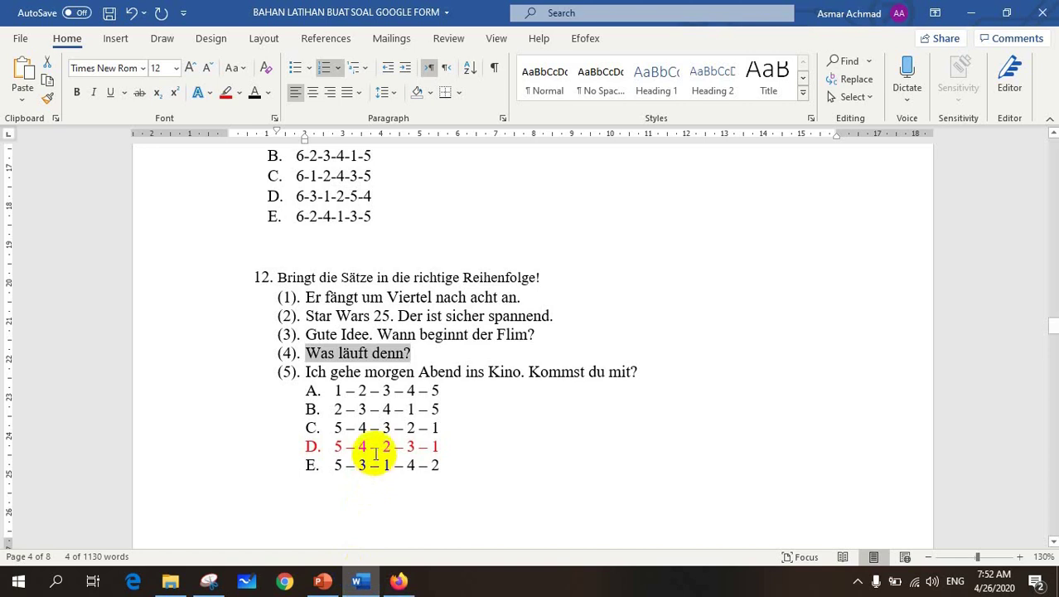
pyautogui.moveTo(306, 316); pyautogui.dragTo(369, 316)
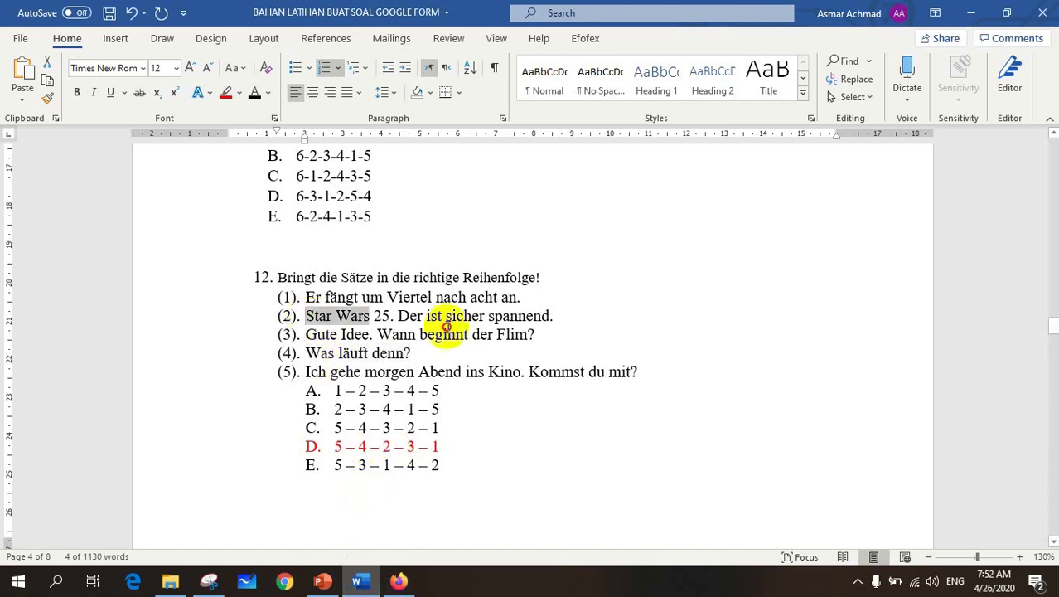
pyautogui.moveTo(446, 327); pyautogui.dragTo(561, 323)
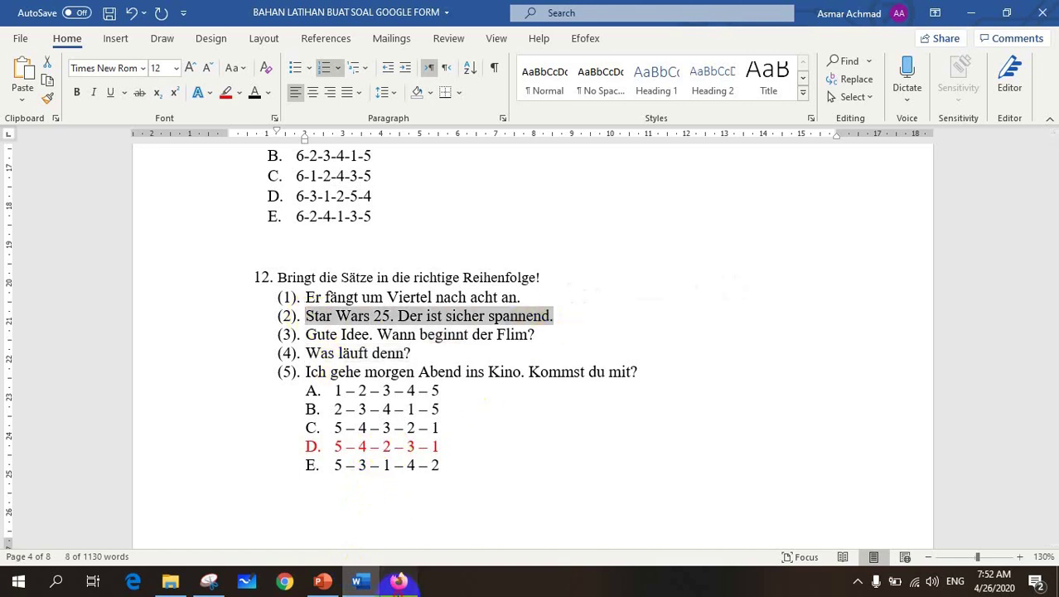
pyautogui.click(399, 581)
pyautogui.click(331, 412)
pyautogui.write('(2). Star Wars 25. Der ist sicher spannend.')
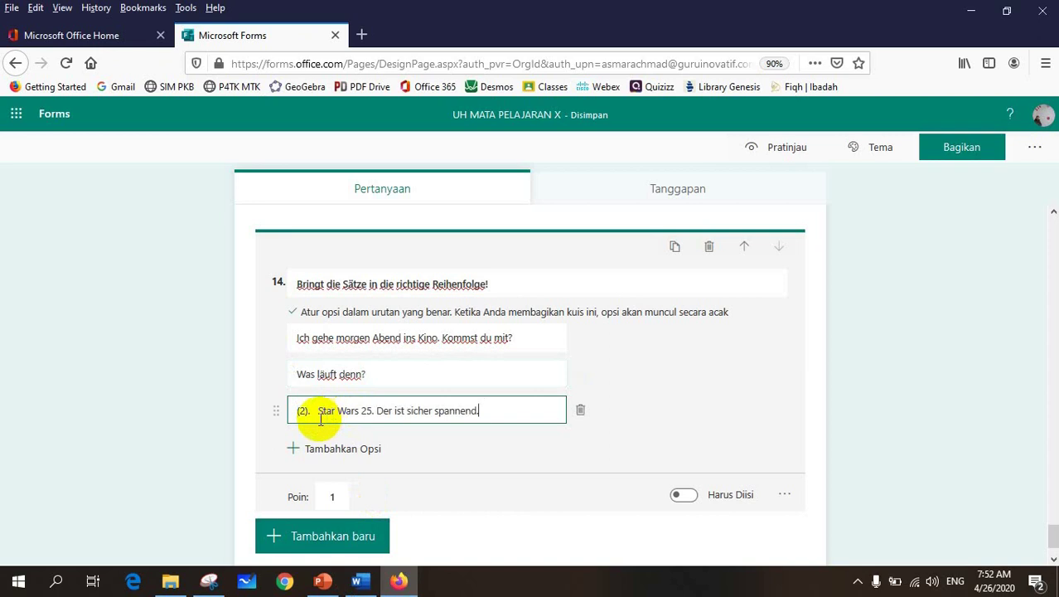
pyautogui.moveTo(318, 411); pyautogui.dragTo(276, 414)
pyautogui.press('BackSpace')
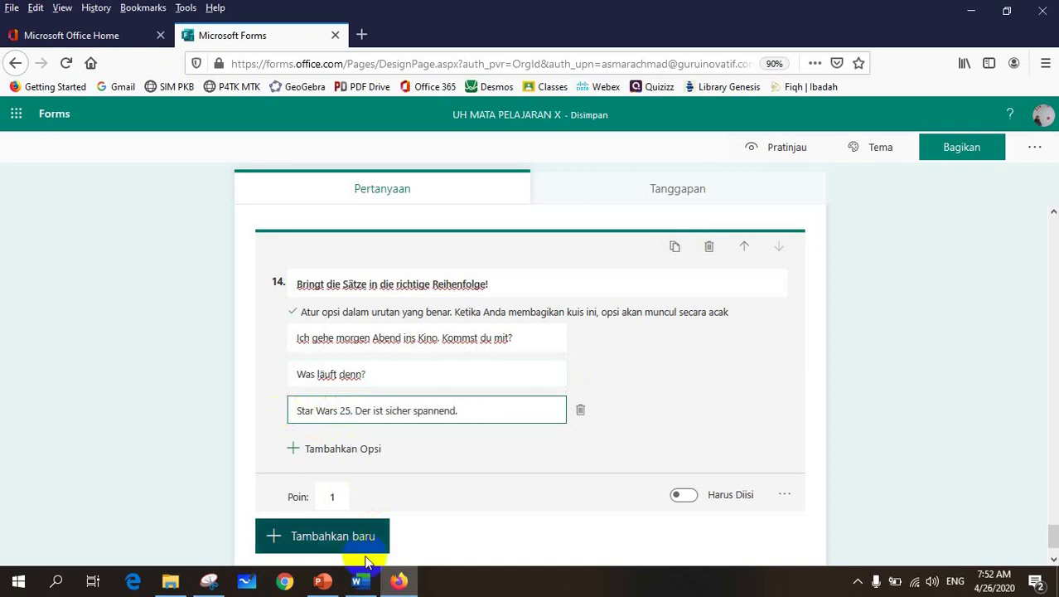
# Add two more options to question 14 and fill the fourth with "Gute Idee. Wann beginnt der Flim?" from the Word document, without the numbering.
pyautogui.click(358, 580)
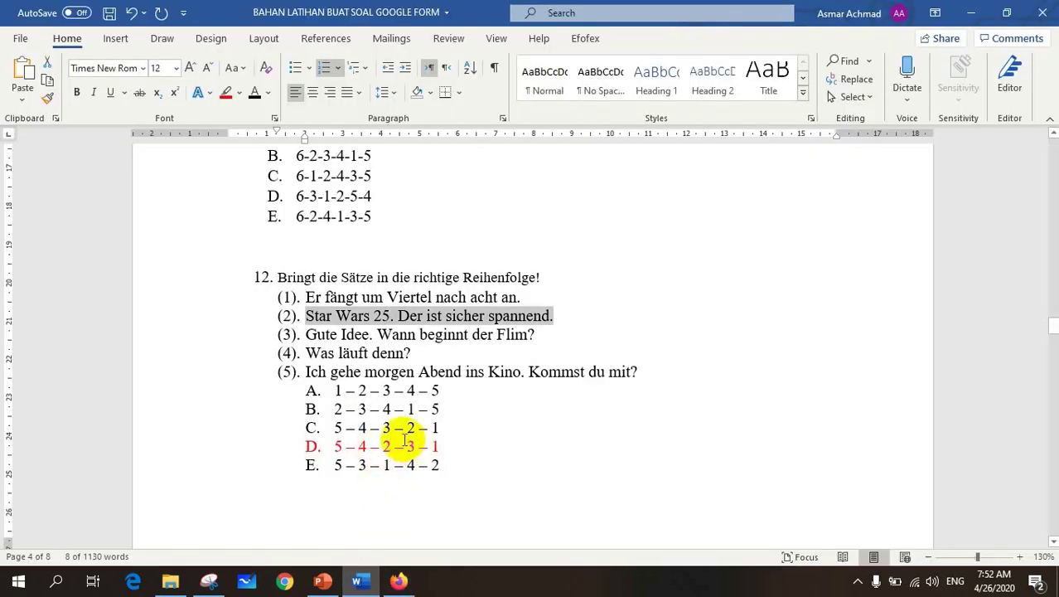
pyautogui.moveTo(305, 333); pyautogui.dragTo(544, 335)
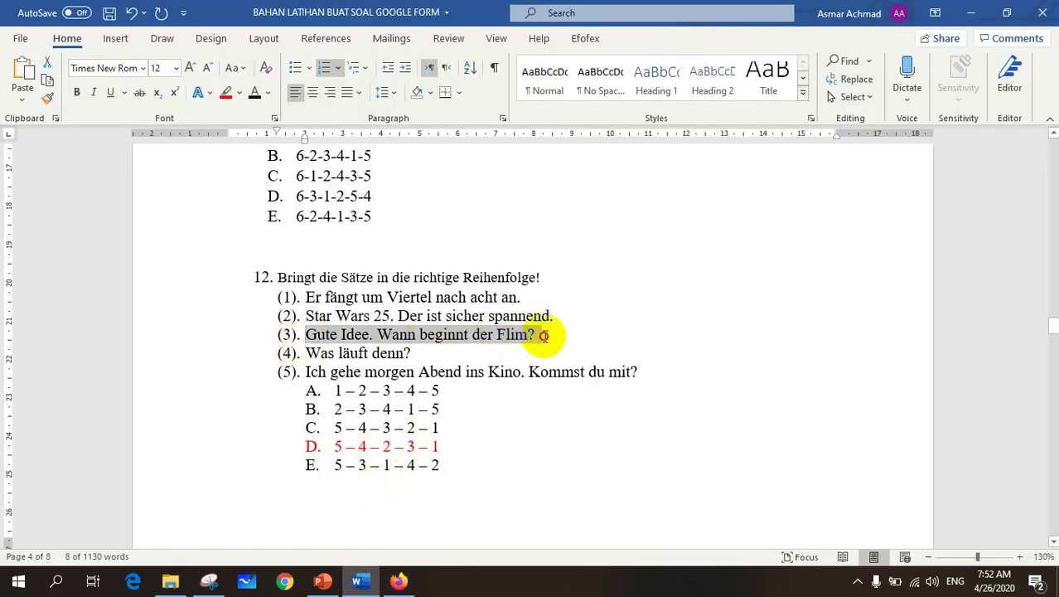
pyautogui.click(398, 580)
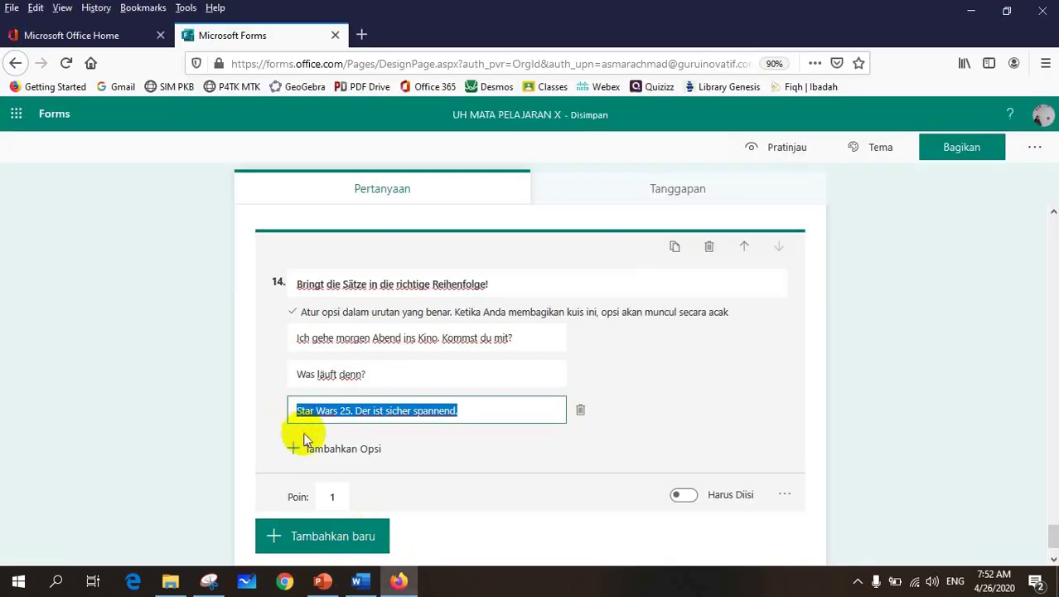
pyautogui.click(302, 437)
pyautogui.click(322, 483)
pyautogui.click(338, 444)
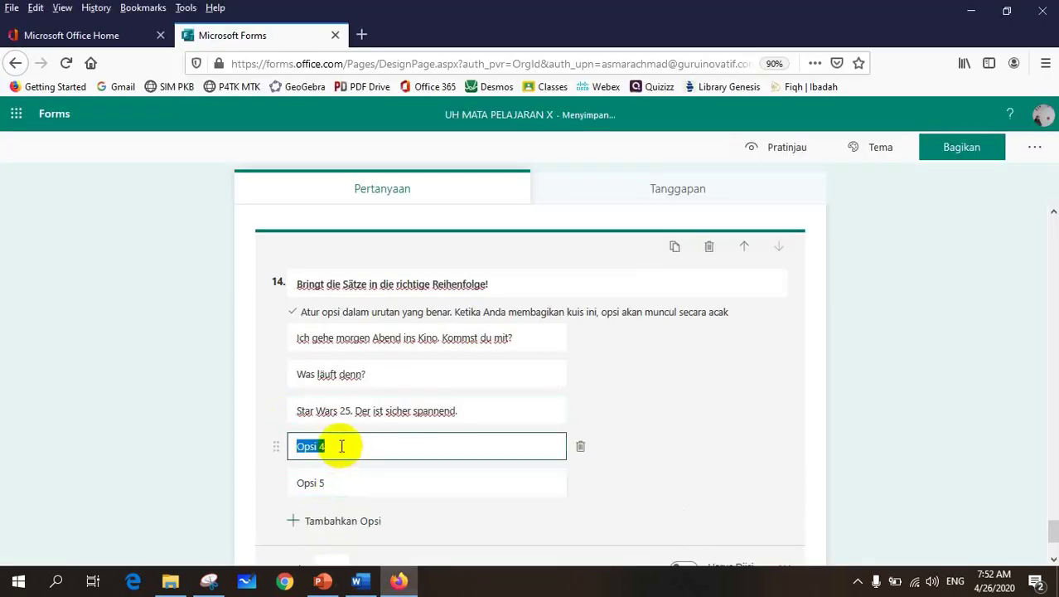
pyautogui.write('(3). Gute Idee. Wann beginnt der Flim?')
pyautogui.moveTo(320, 446); pyautogui.dragTo(250, 441)
pyautogui.press('BackSpace')
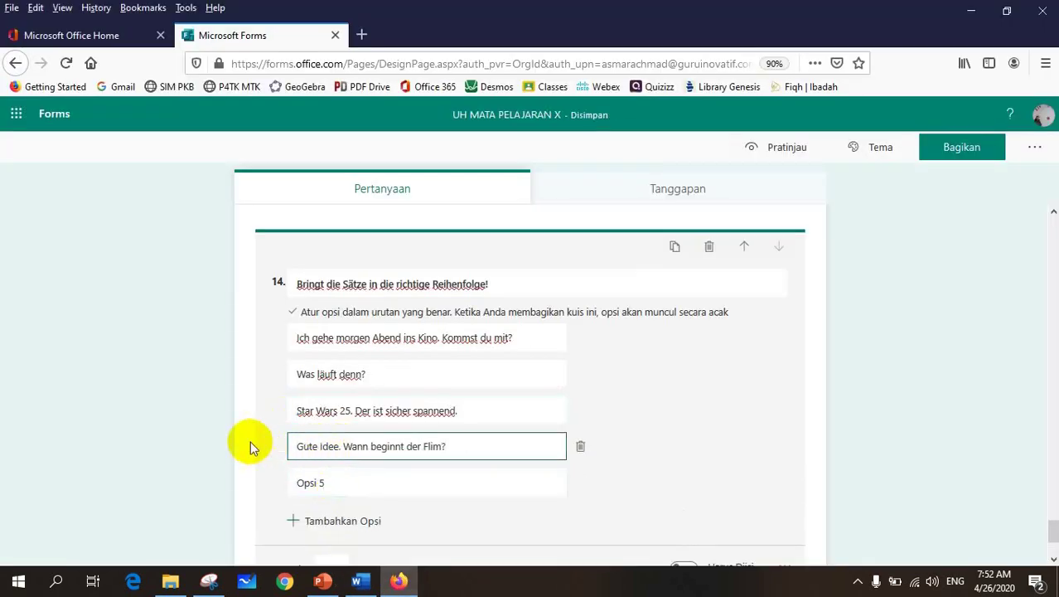
# Fill question 14's fifth option with "Er fängt um Viertel nach acht an." from the Word document, without the numbering.
pyautogui.click(362, 580)
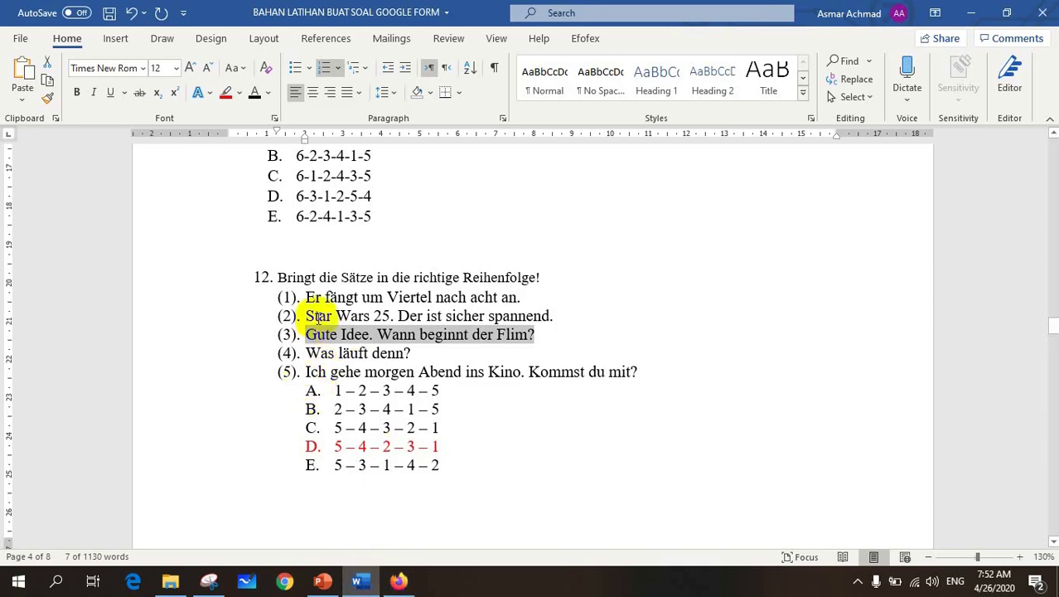
pyautogui.moveTo(307, 297); pyautogui.dragTo(527, 297)
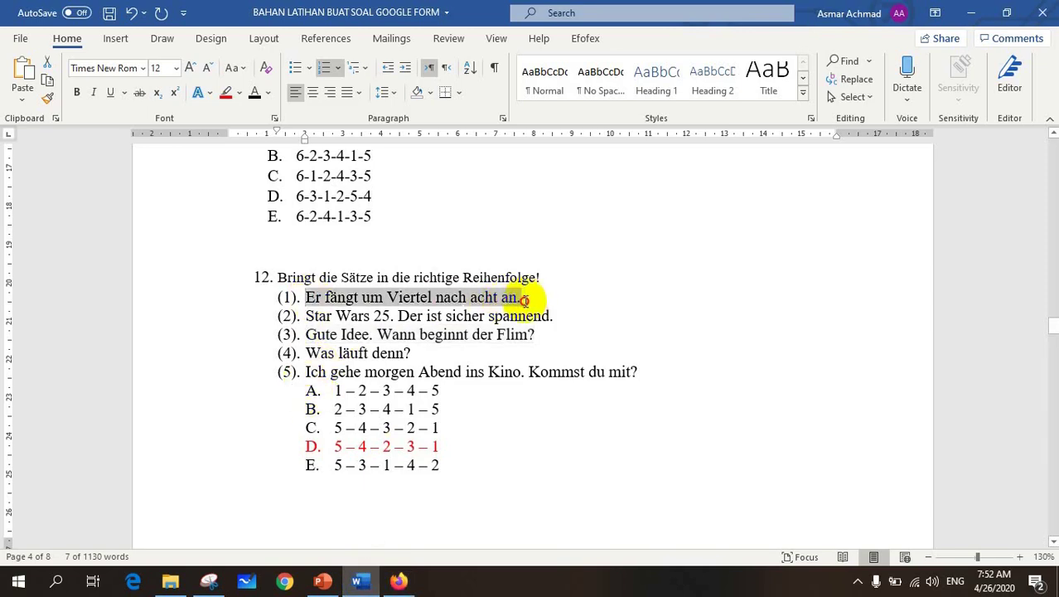
pyautogui.click(399, 581)
pyautogui.click(352, 480)
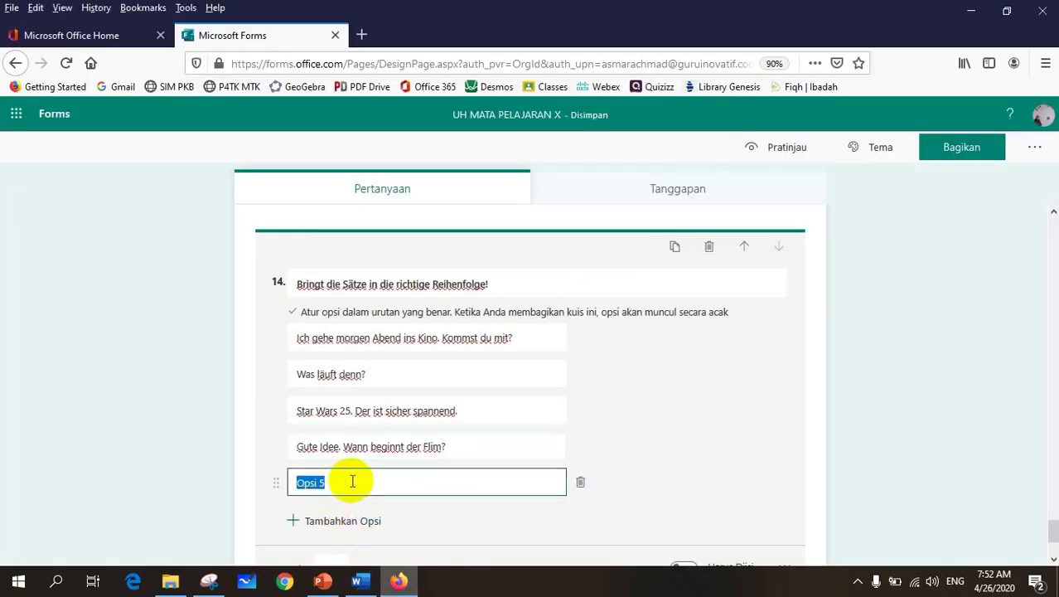
pyautogui.write('(1). Er fängt um Viertel nach acht an.')
pyautogui.moveTo(316, 482); pyautogui.dragTo(288, 485)
pyautogui.press('BackSpace')
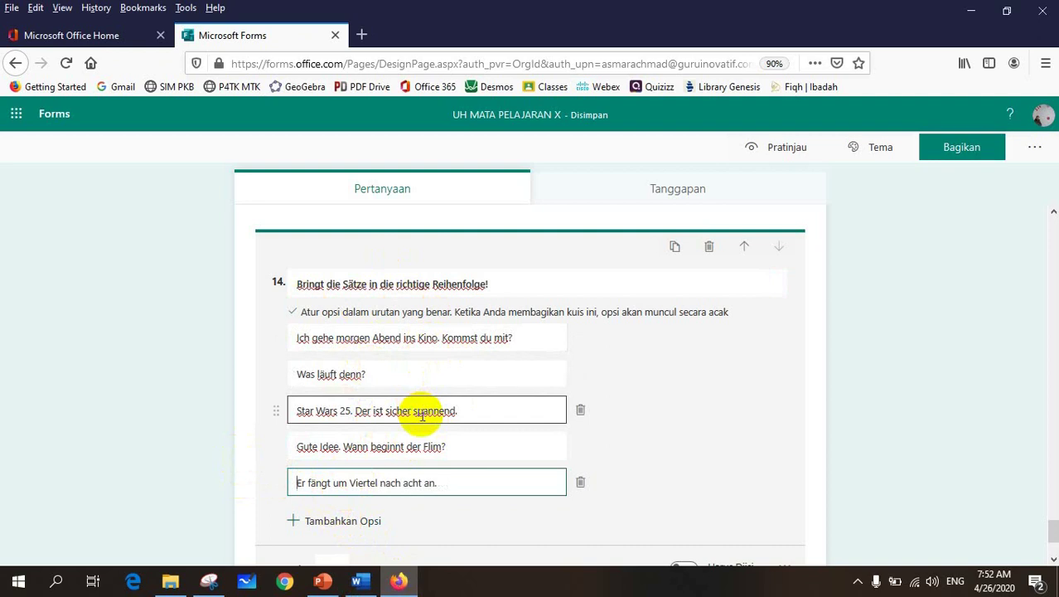
# Review questions 13 and 14 under ISIAN TERTUTUP in the Word document and return to the end of the form.
pyautogui.click(370, 587)
pyautogui.scroll(9, 497, 418)
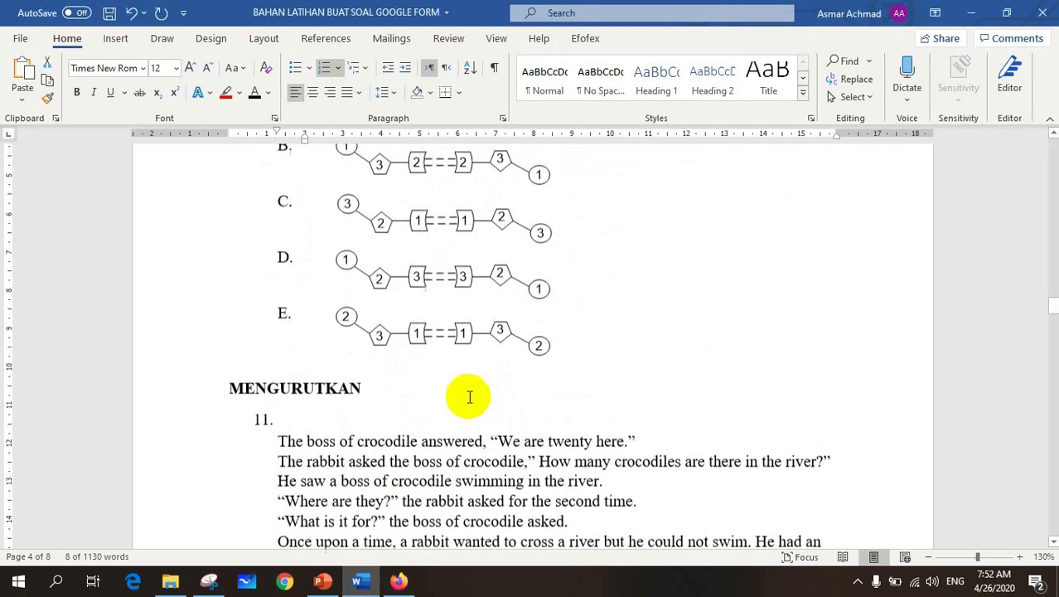
pyautogui.scroll(-20, 464, 394)
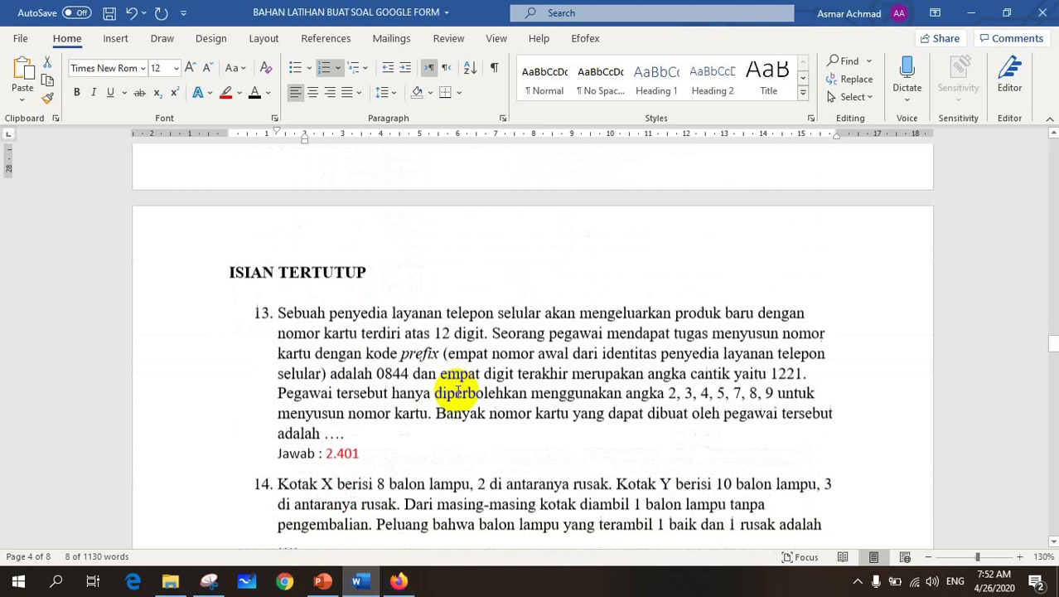
pyautogui.scroll(-1, 459, 392)
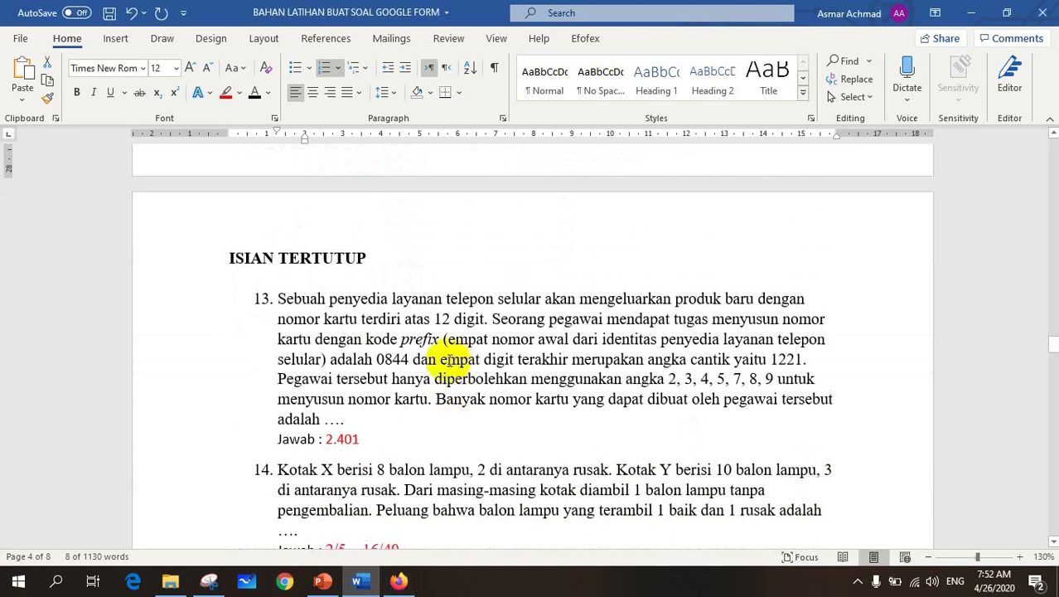
pyautogui.scroll(-3, 455, 370)
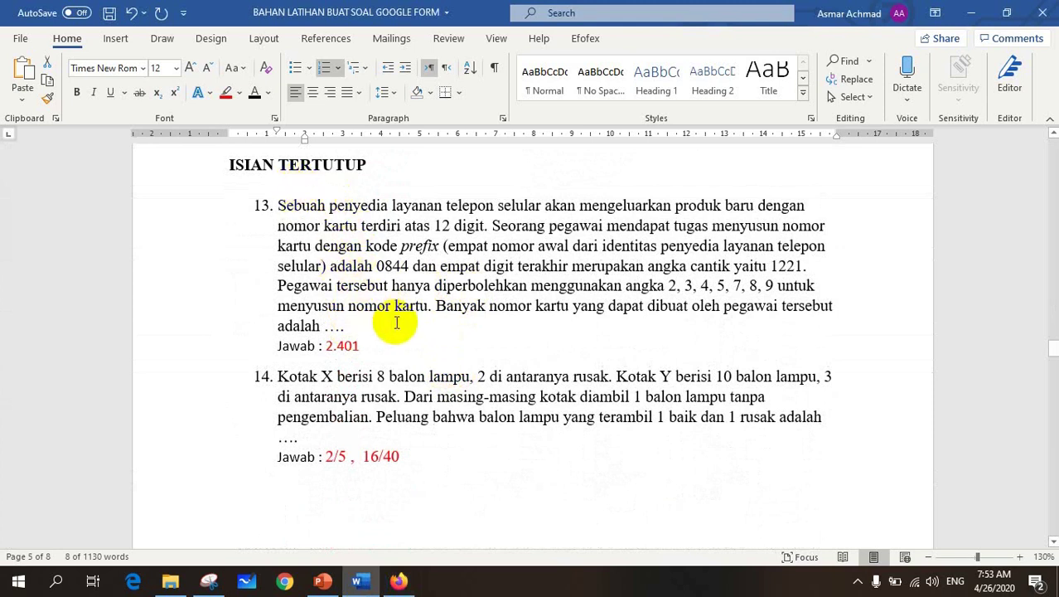
pyautogui.click(393, 587)
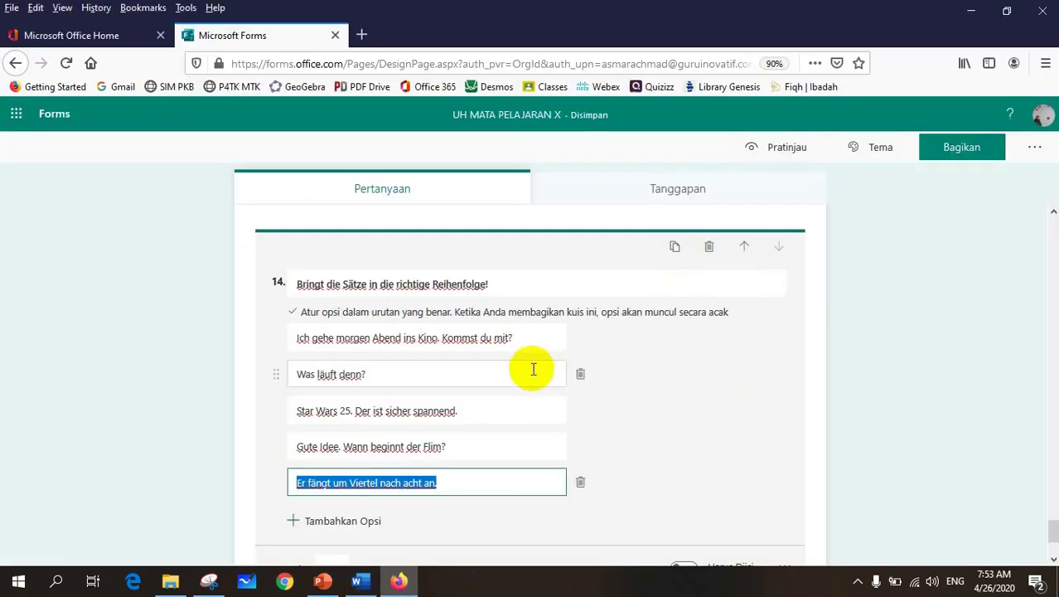
pyautogui.scroll(-3, 234, 426)
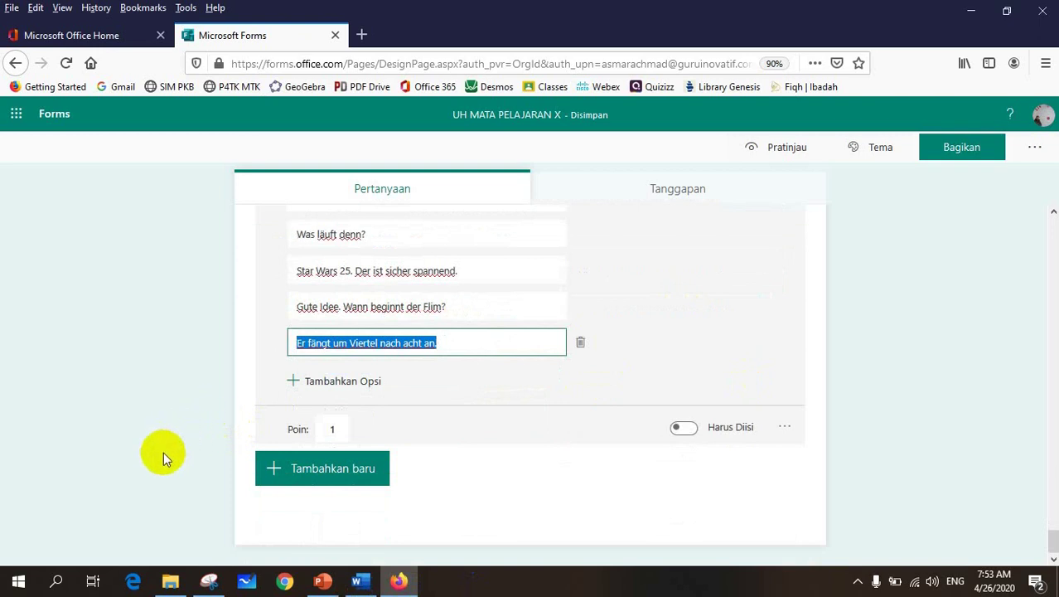
# Add a text question 15 with the wording of item 13 ("Sebuah penyedia layanan telepon selular…") from the Word document, without the numbering.
pyautogui.click(305, 471)
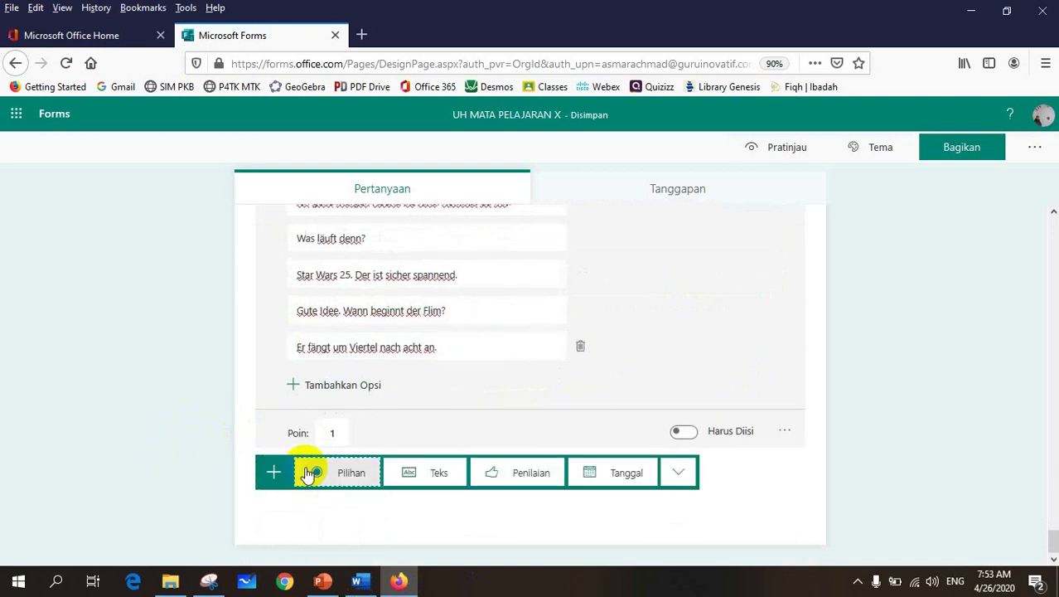
pyautogui.click(434, 480)
pyautogui.click(362, 582)
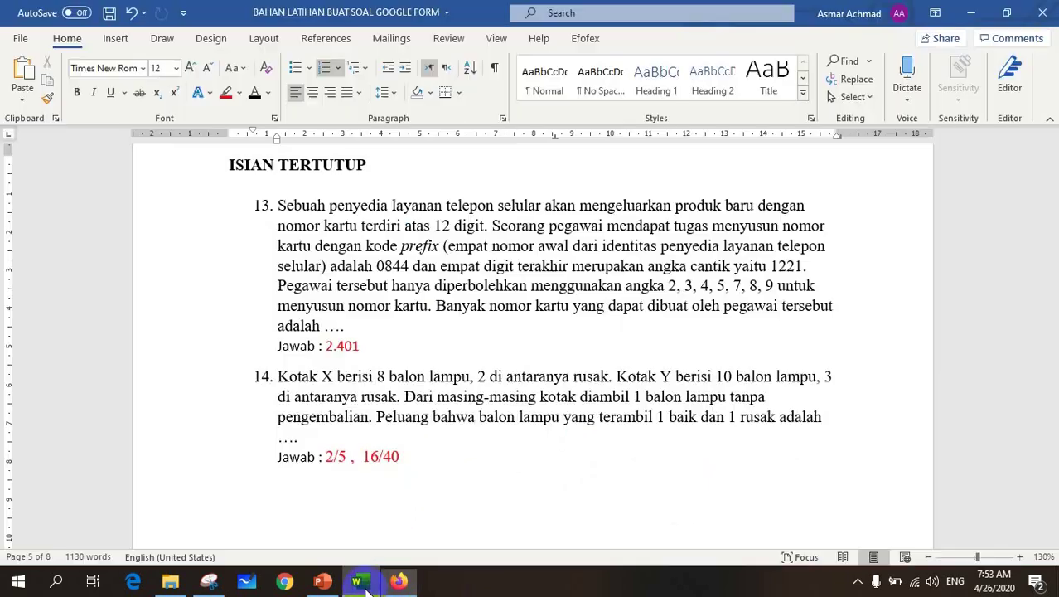
pyautogui.moveTo(279, 207); pyautogui.dragTo(345, 329)
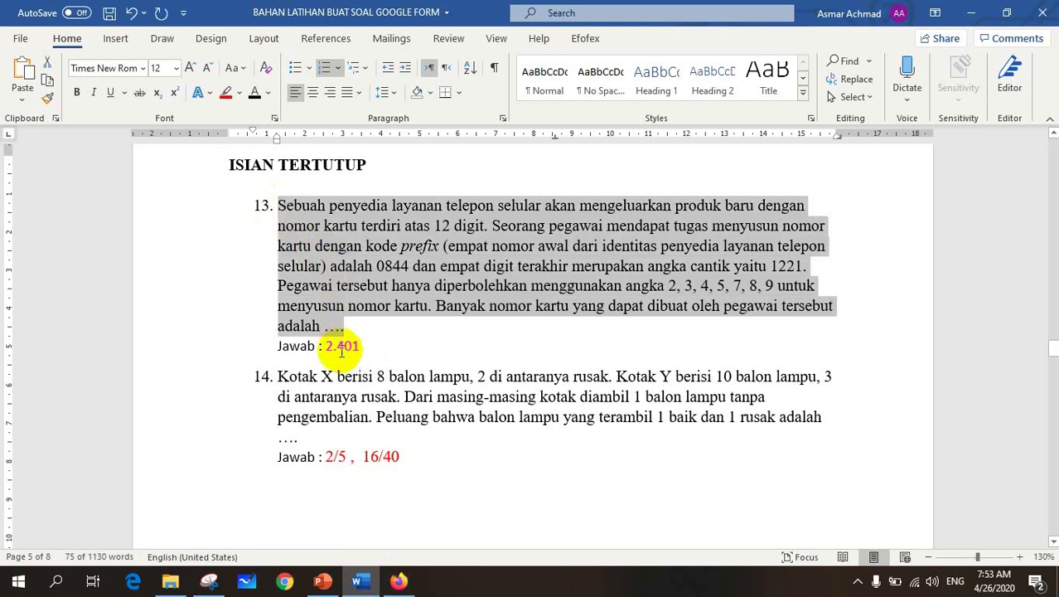
pyautogui.click(392, 584)
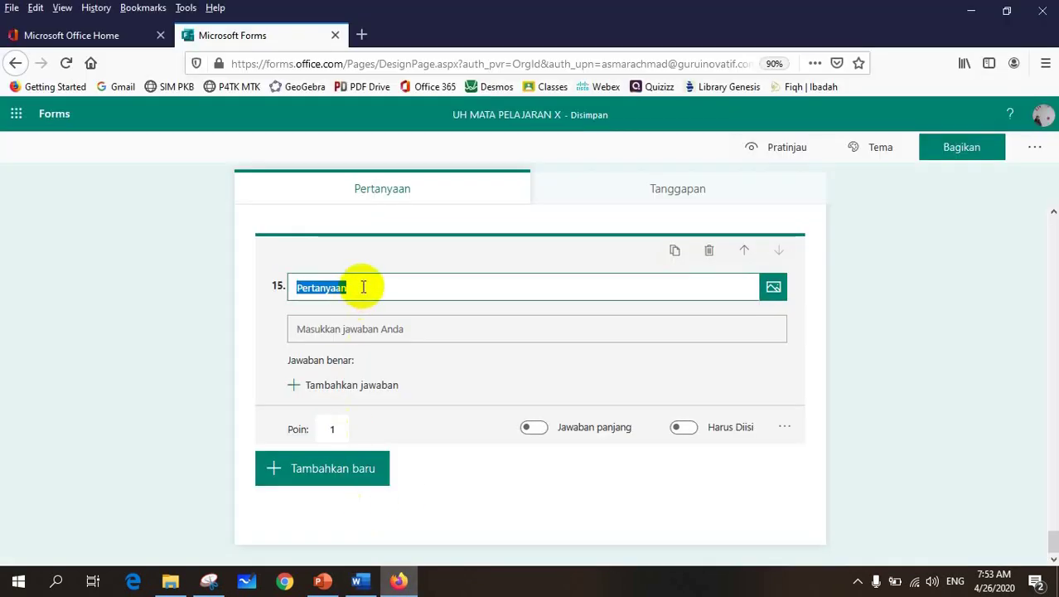
pyautogui.write('13. Sebuah penyedia layanan telepon selular akan mengeluarkan produk baru dengan nomor kartu terdiri atas 12 digit. Seorang pegawai mendapat tugas menyusun nomor kartu dengan kode prefix (empat nomor awal dari identitas penyedia layanan telepon selular) adalah 0844 dan empat digit terakhir merupakan angka cantik yaitu 1221. Pegawai tersebut hanya diperbolehkan menggunakan angka 2, 3, 4, 5, 7, 8, 9 untuk menyusun nomor kartu. Banyak nomor kartu yang dapat dibuat oleh pegawai tersebut adalah ….')
pyautogui.moveTo(318, 288); pyautogui.dragTo(265, 280)
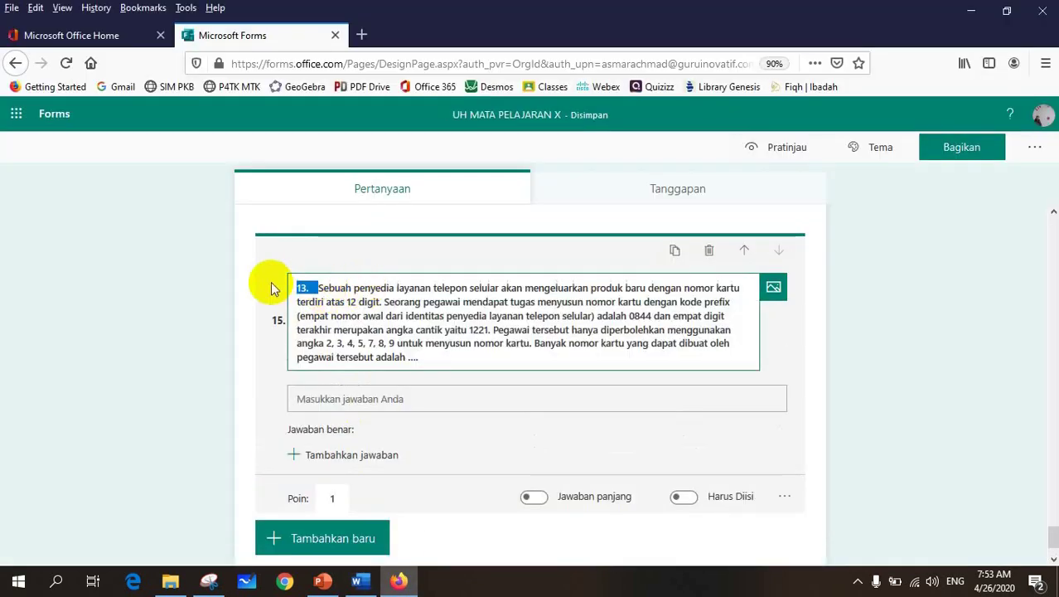
pyautogui.press('BackSpace')
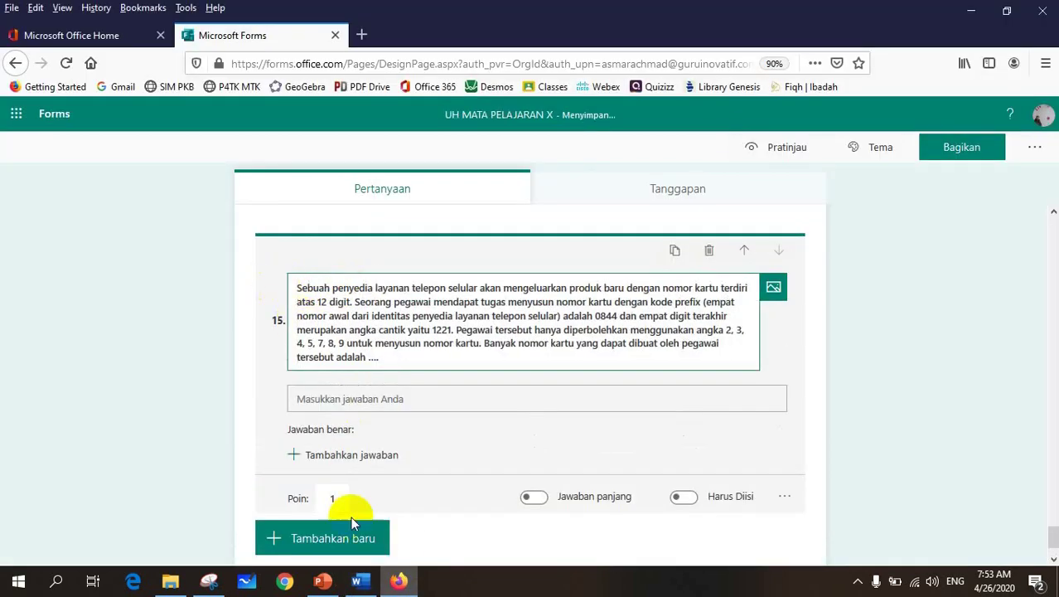
# Check item 13's answer in the Word document and add 2.401 as a correct answer to question 15.
pyautogui.click(357, 580)
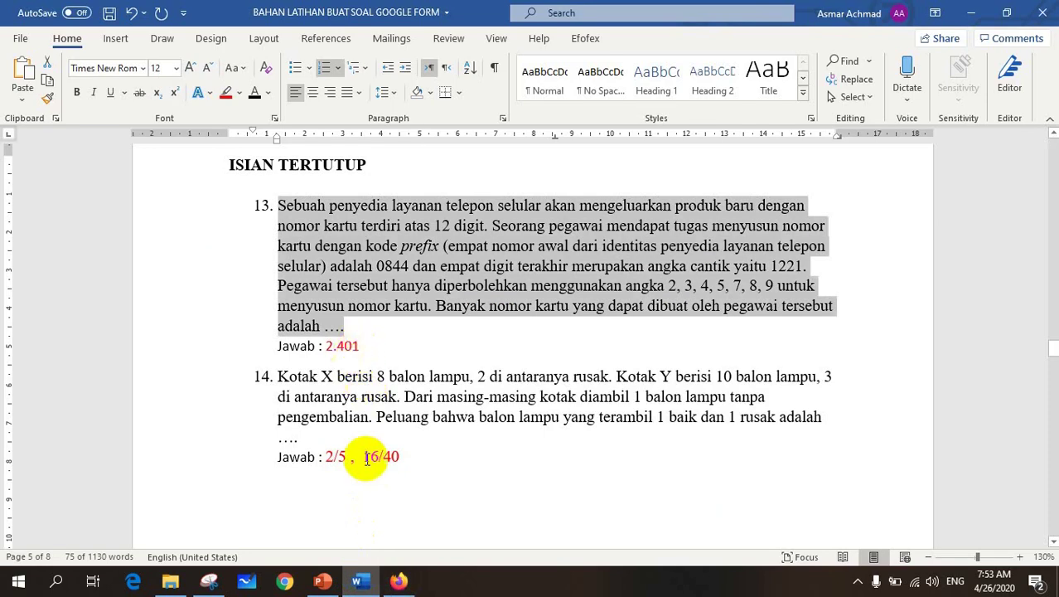
pyautogui.hotkey('alt', 'Tab')
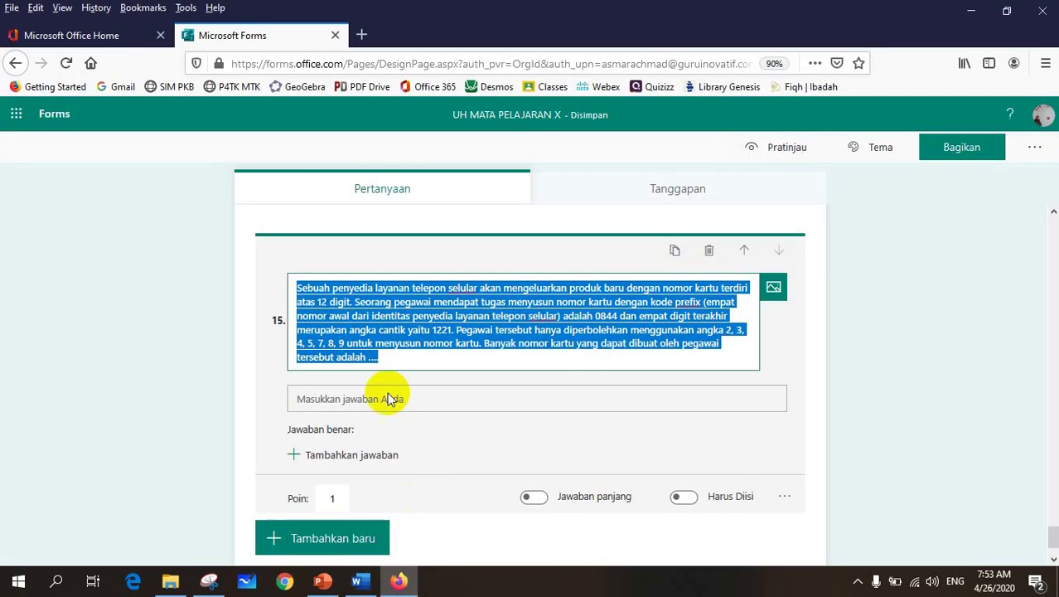
pyautogui.scroll(-1, 356, 340)
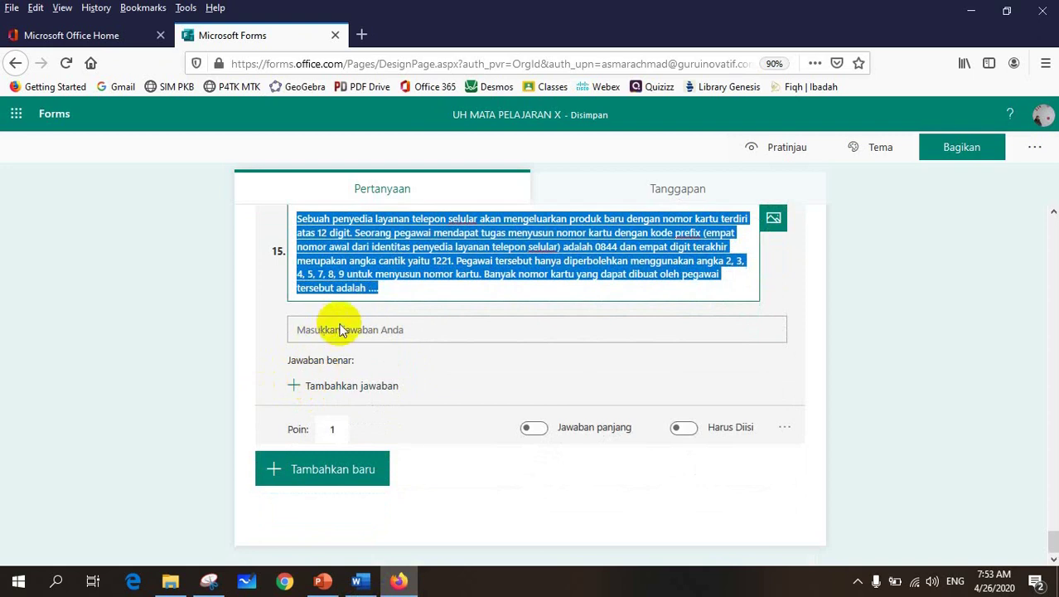
pyautogui.click(310, 331)
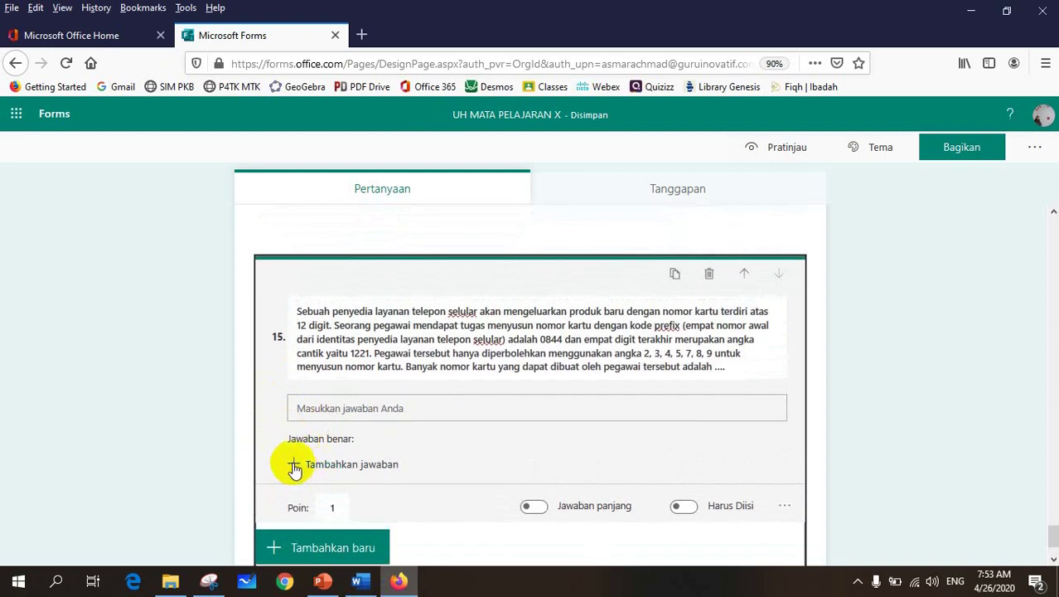
pyautogui.click(294, 469)
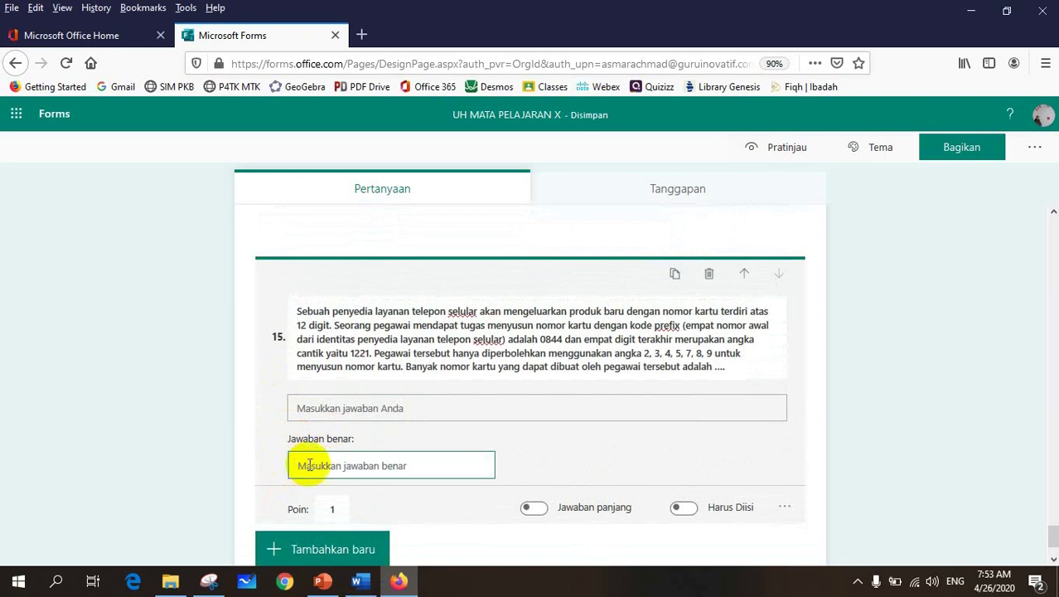
pyautogui.write('2.40')
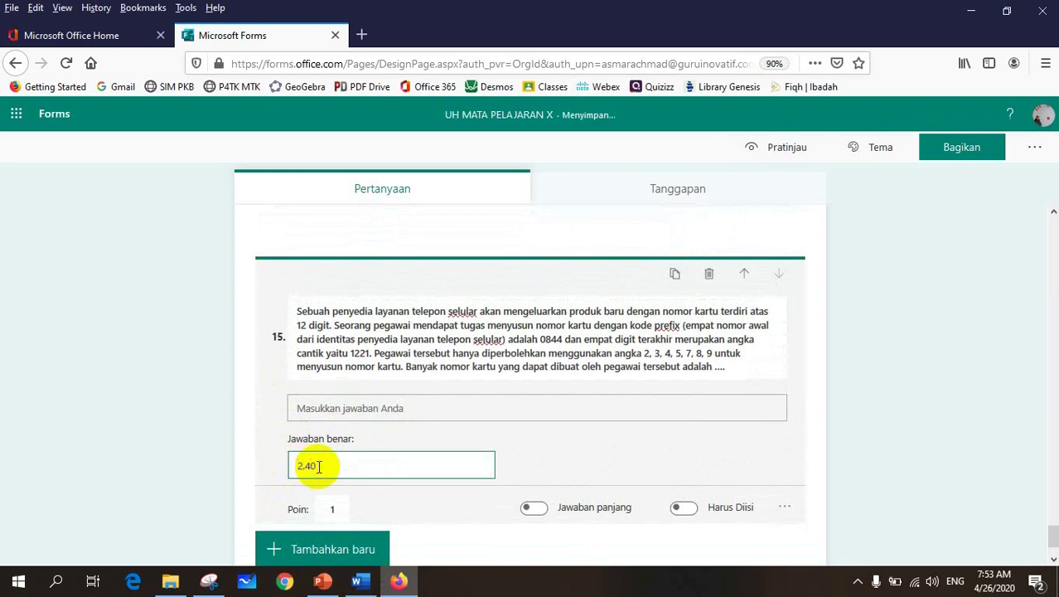
pyautogui.write('1')
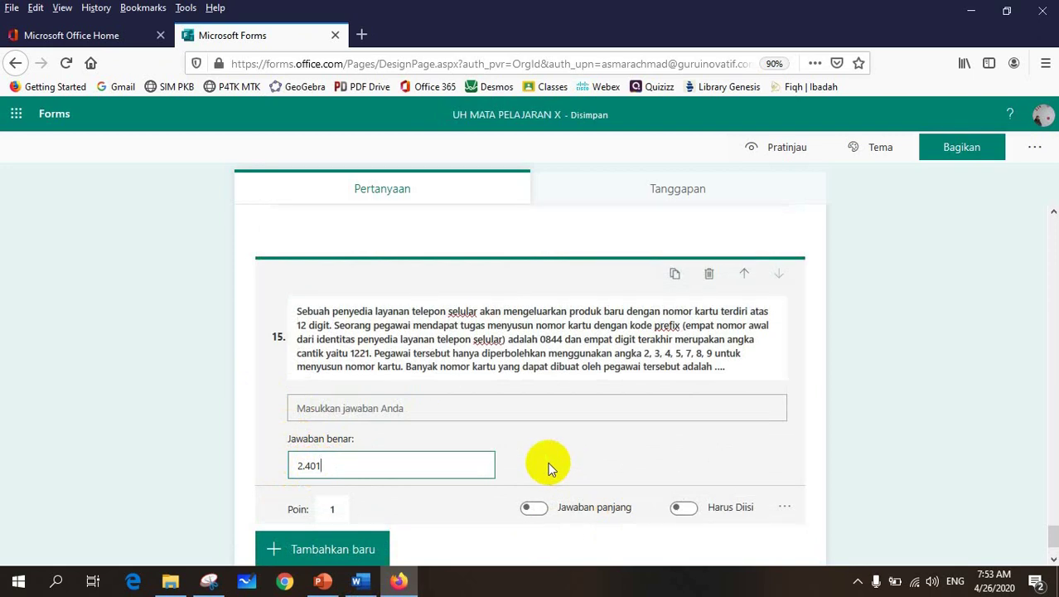
pyautogui.press('Return')
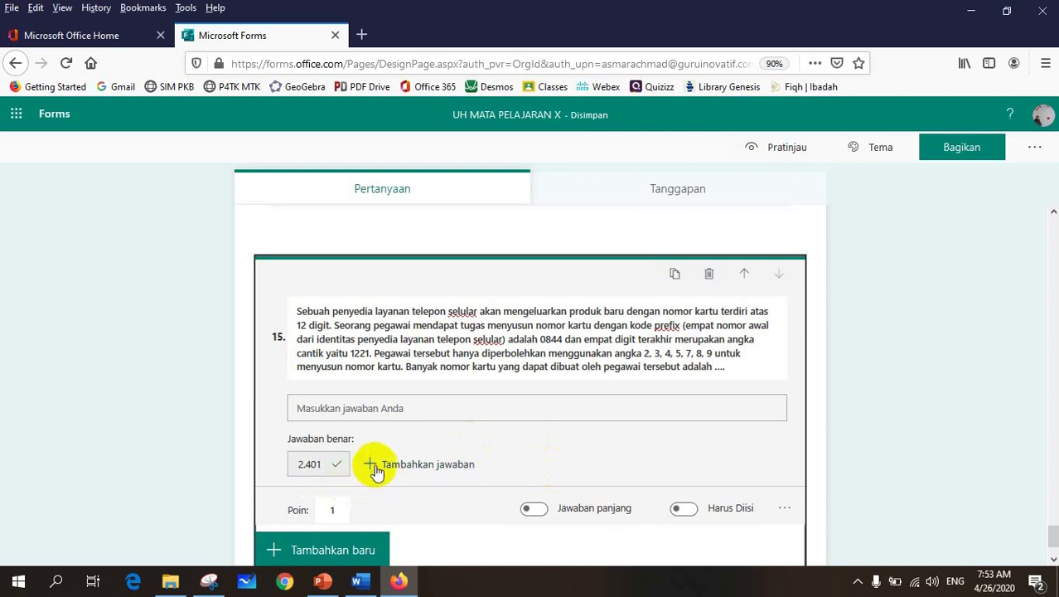
# Add 2401 as an alternative correct answer to question 15.
pyautogui.scroll(-1, 373, 464)
pyautogui.click(372, 390)
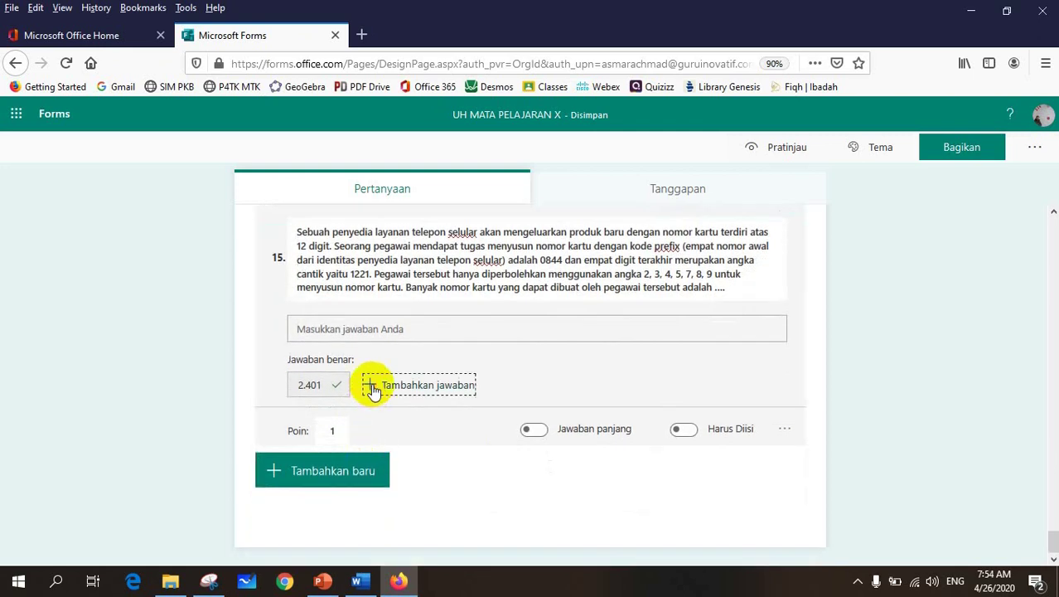
pyautogui.write('2401')
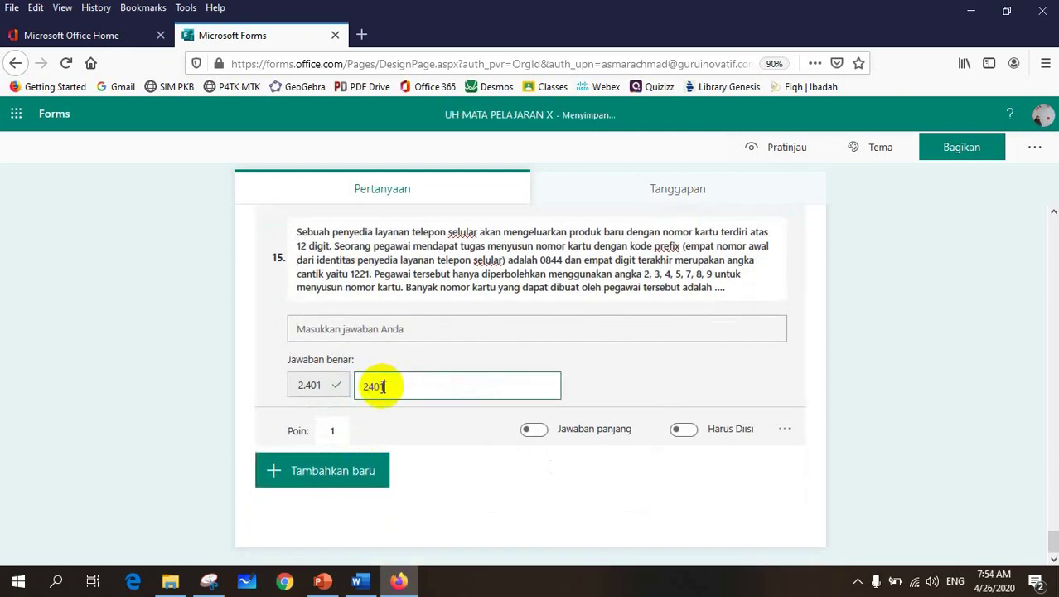
pyautogui.moveTo(302, 398)
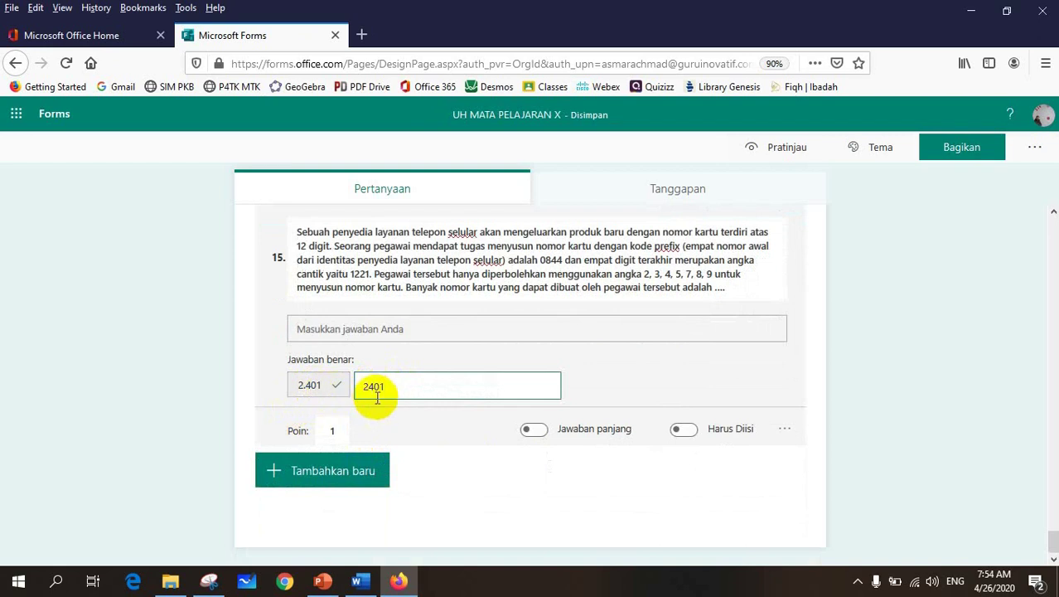
pyautogui.click(581, 379)
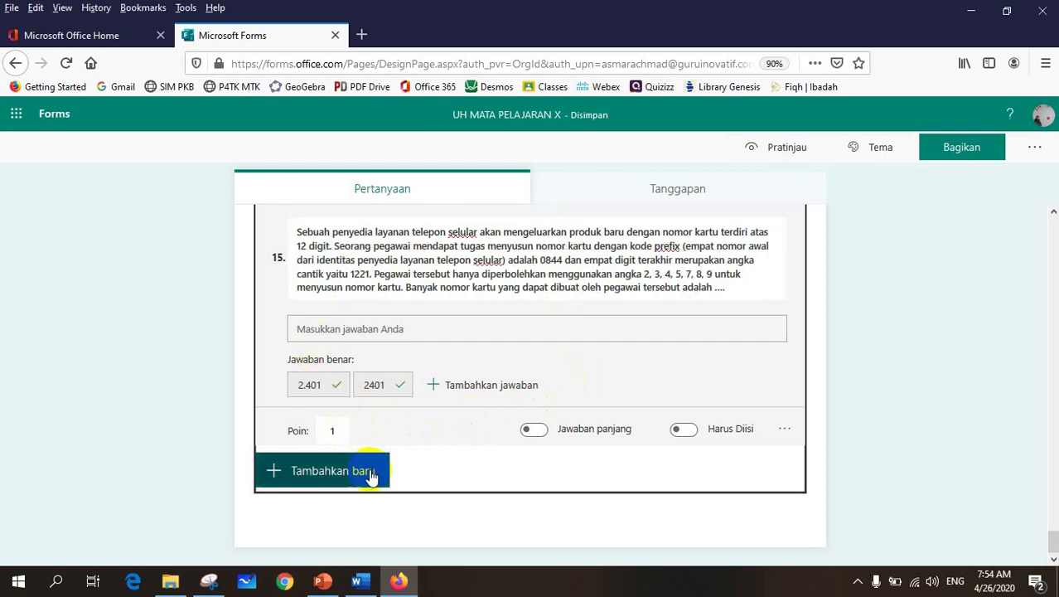
# Add a text question 16 with the wording of item 14 ("Kotak X berisi 8 balon lampu…") from the Word document, without the numbering.
pyautogui.click(277, 473)
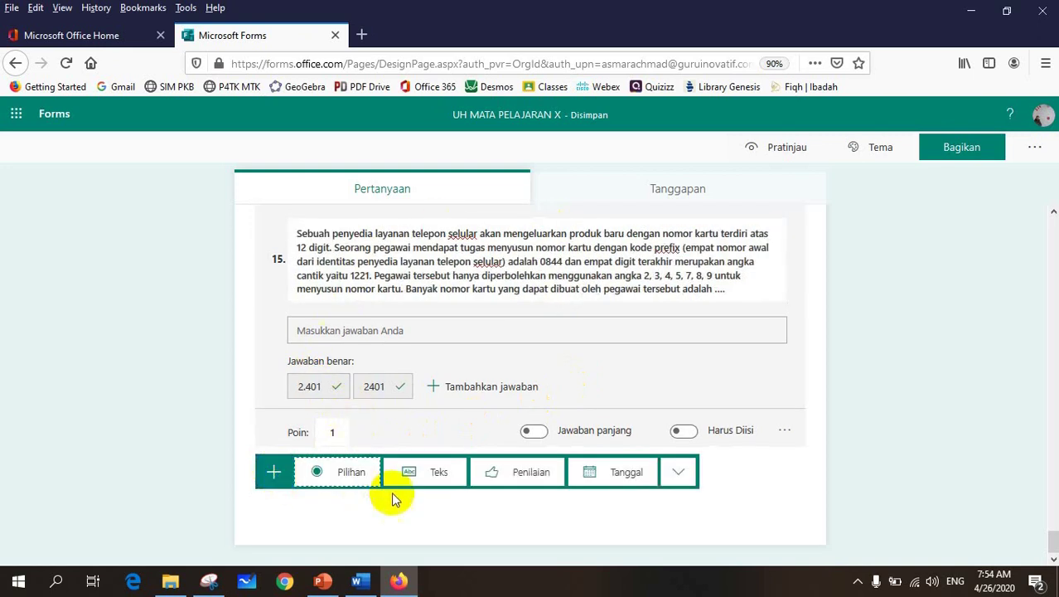
pyautogui.click(431, 473)
pyautogui.click(358, 581)
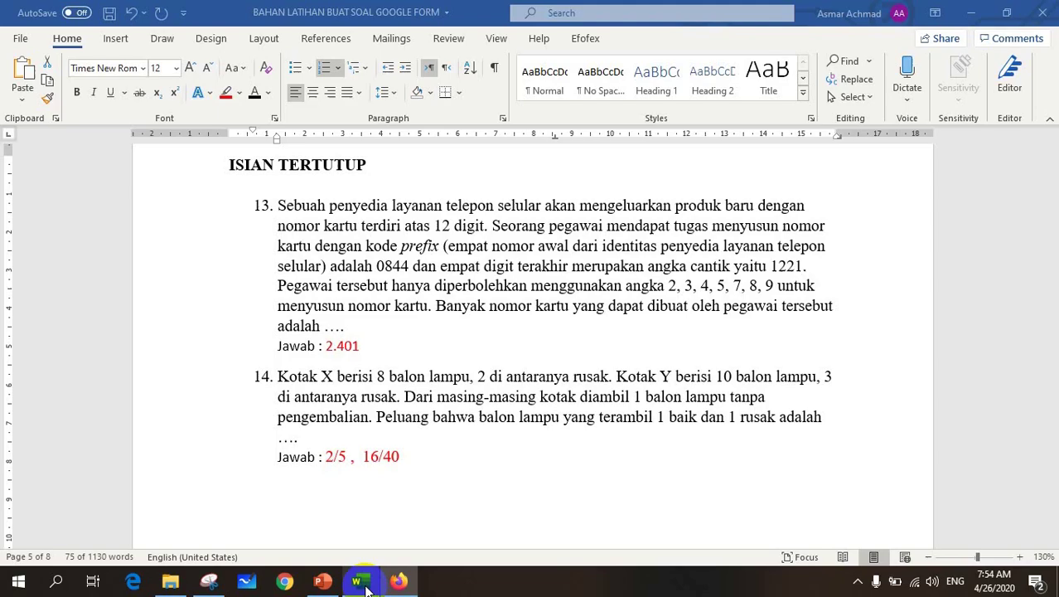
pyautogui.moveTo(277, 377); pyautogui.dragTo(296, 440)
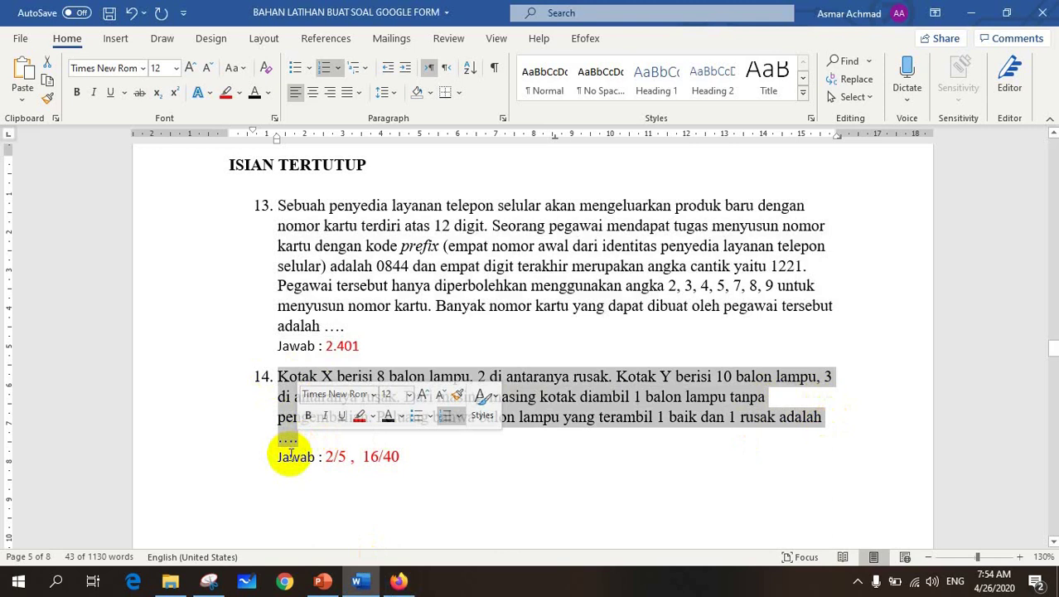
pyautogui.hotkey('ctrl', 'c')
pyautogui.click(398, 581)
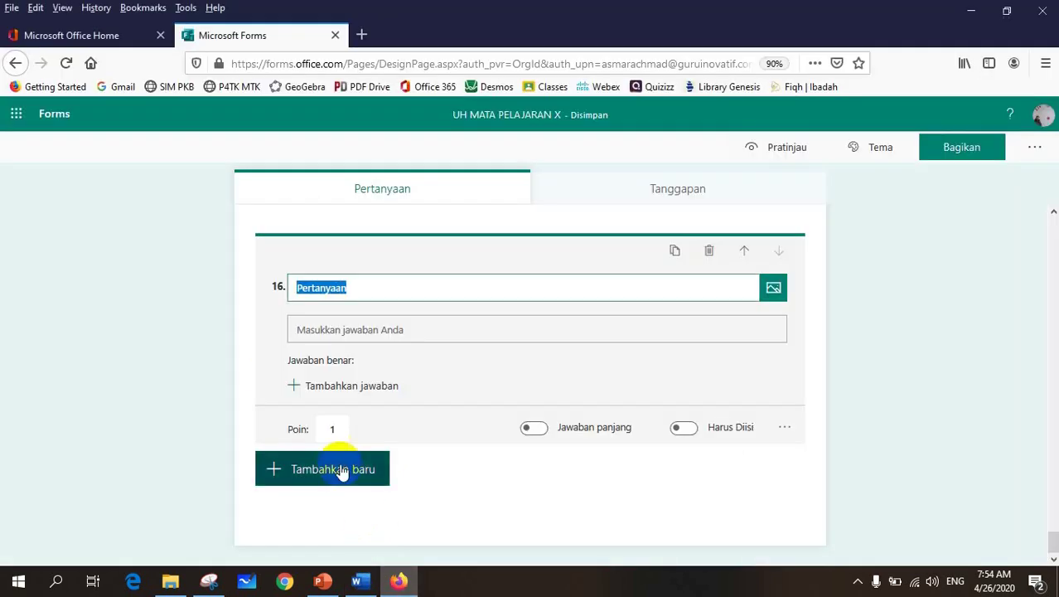
pyautogui.hotkey('ctrl', 'v')
pyautogui.moveTo(318, 300); pyautogui.dragTo(279, 285)
pyautogui.click(321, 288)
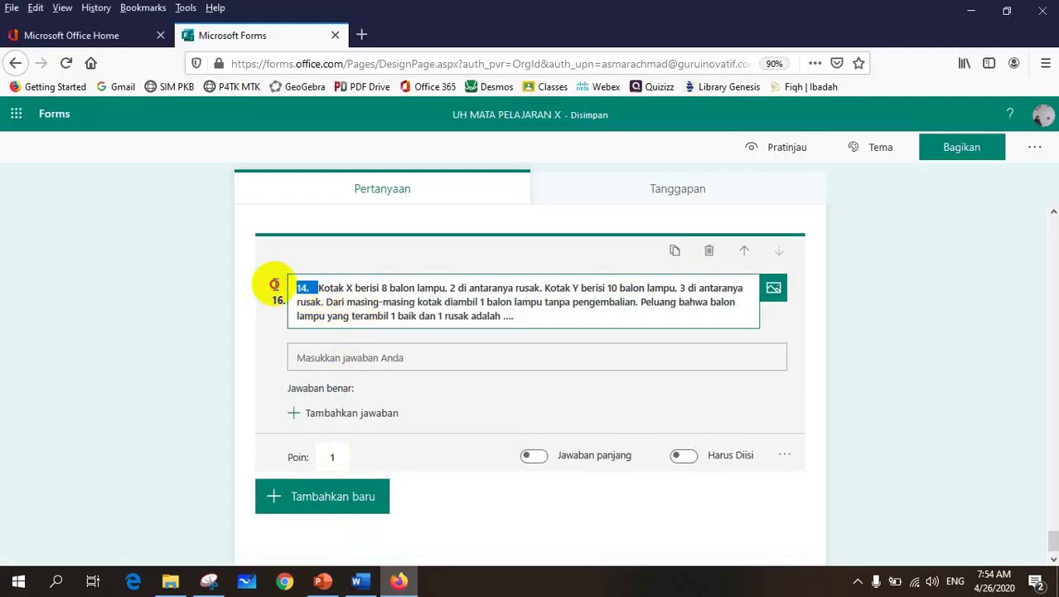
pyautogui.press('BackSpace')
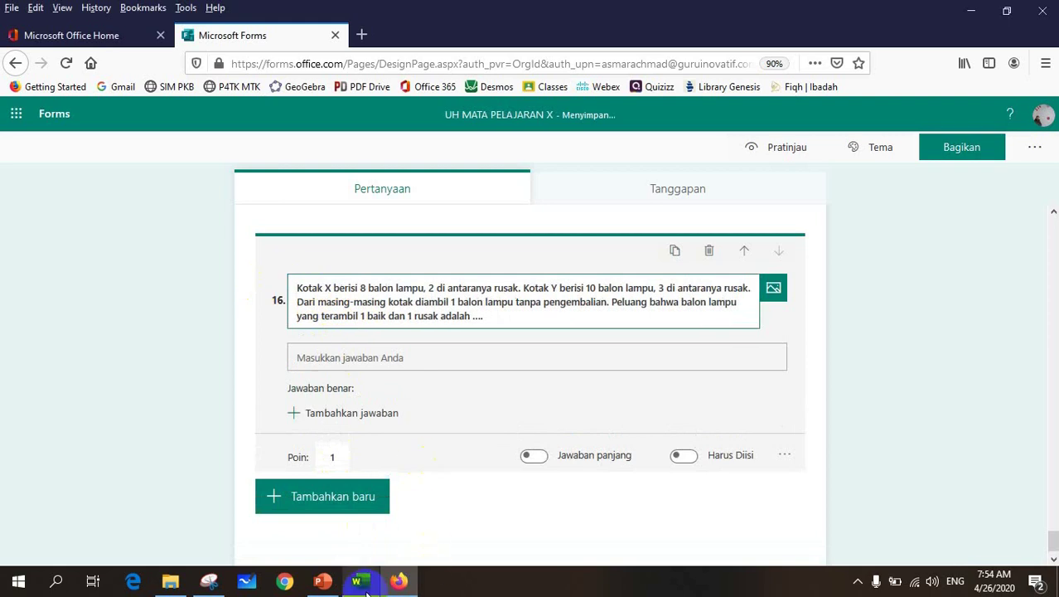
# Check item 14's answers in the Word document and add 16/40 as a correct answer to question 16.
pyautogui.moveTo(357, 581)
pyautogui.click(339, 494)
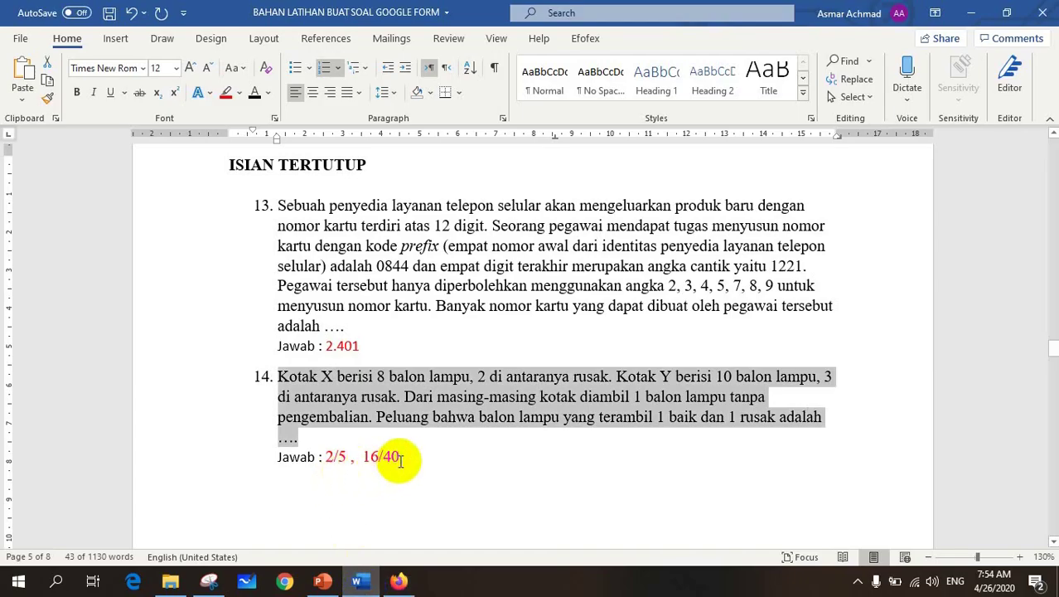
pyautogui.click(398, 581)
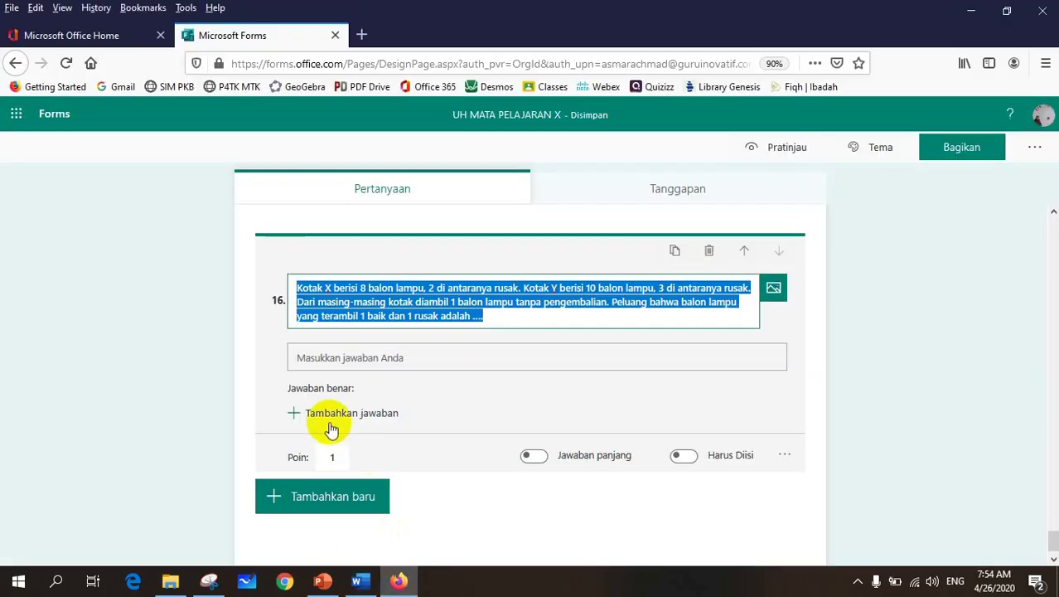
pyautogui.click(305, 412)
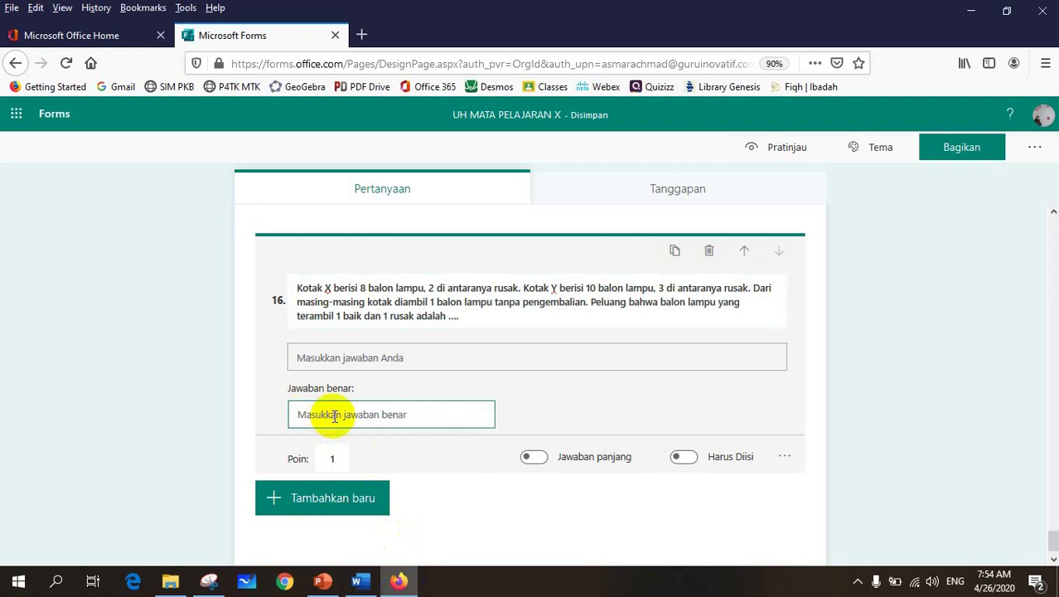
pyautogui.write('16/40')
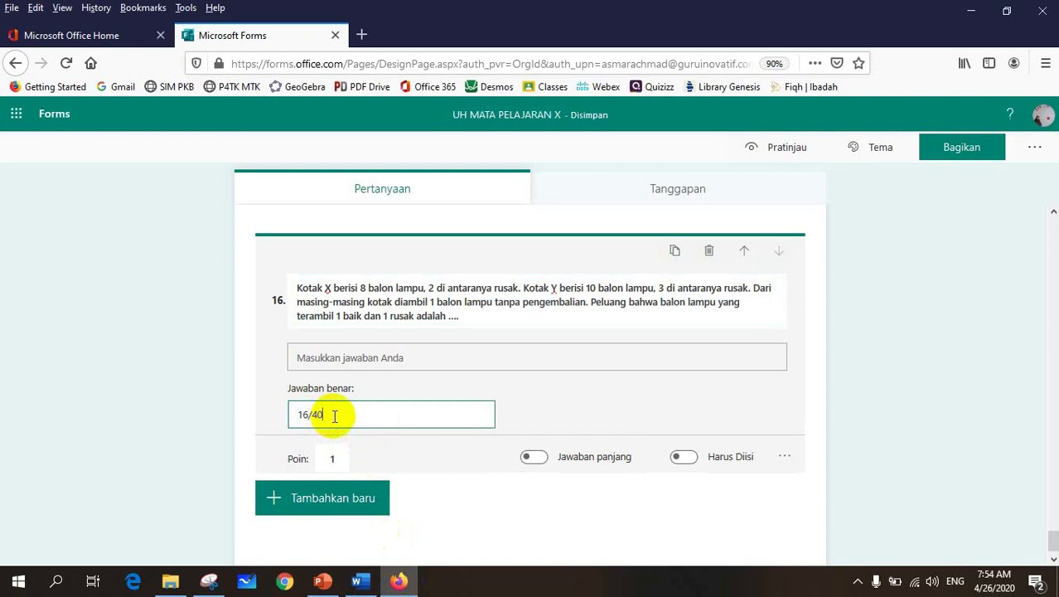
pyautogui.click(549, 403)
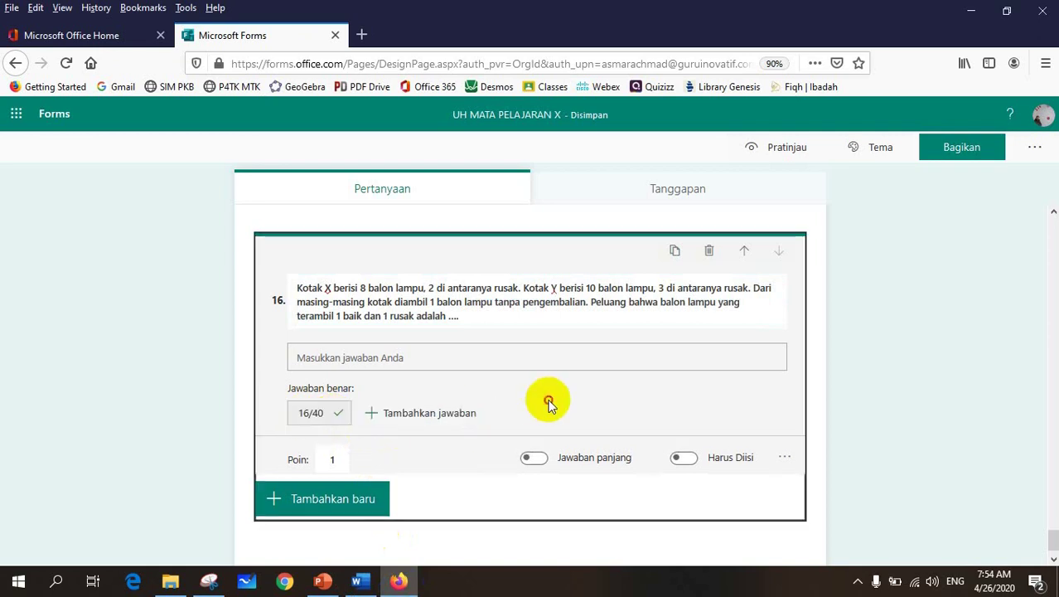
# Add 2/5 and 4/10 as further correct answers to question 16.
pyautogui.click(379, 413)
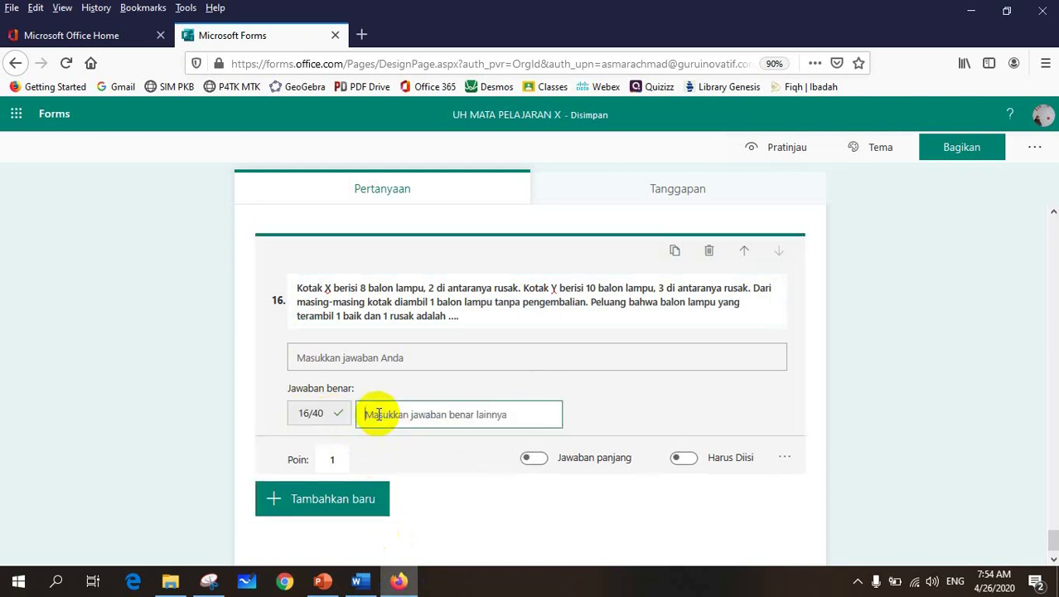
pyautogui.write('2/5')
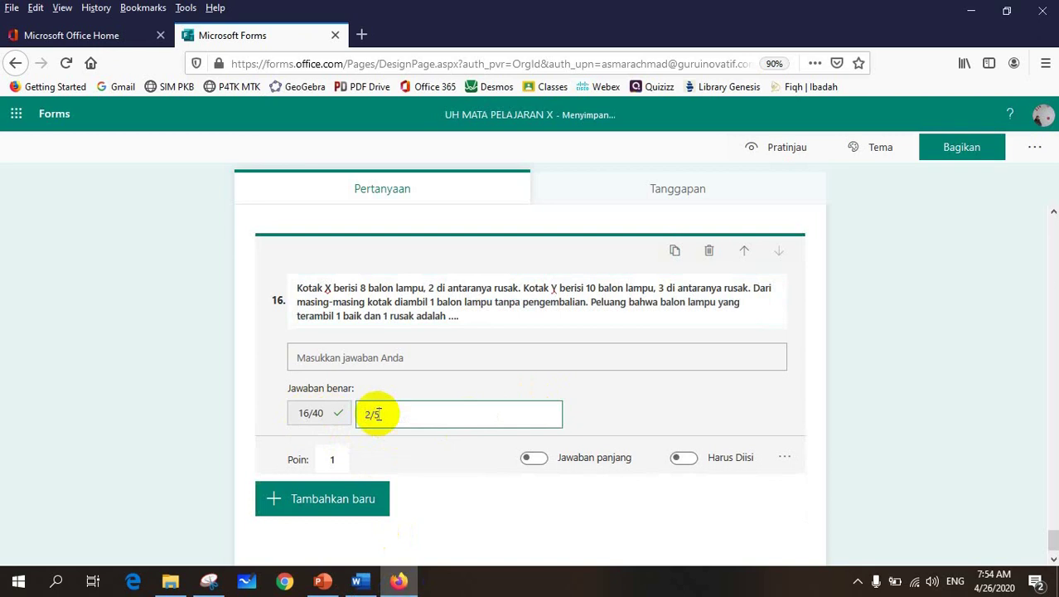
pyautogui.click(620, 422)
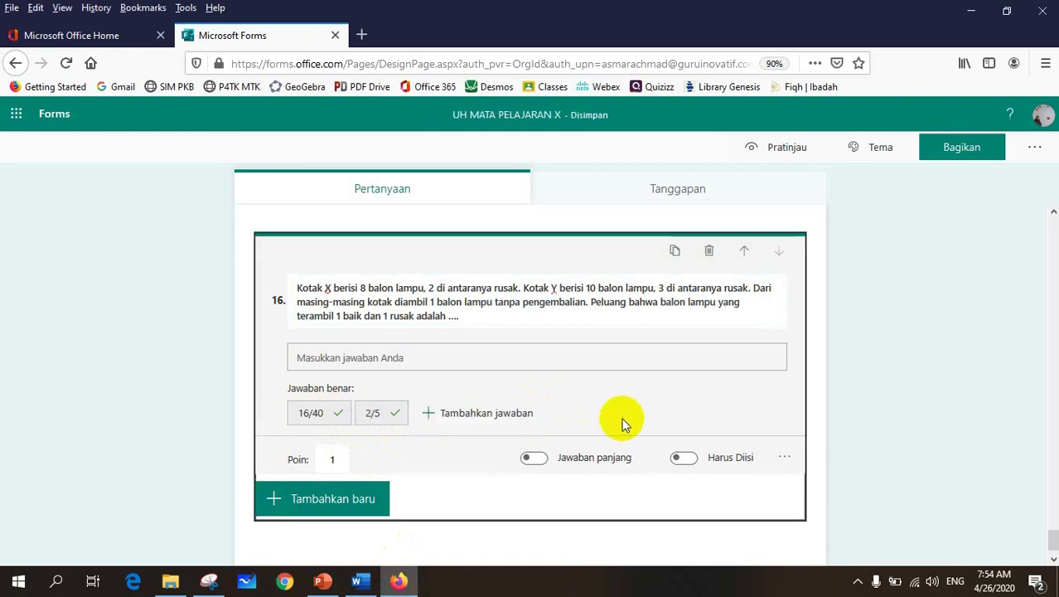
pyautogui.click(426, 415)
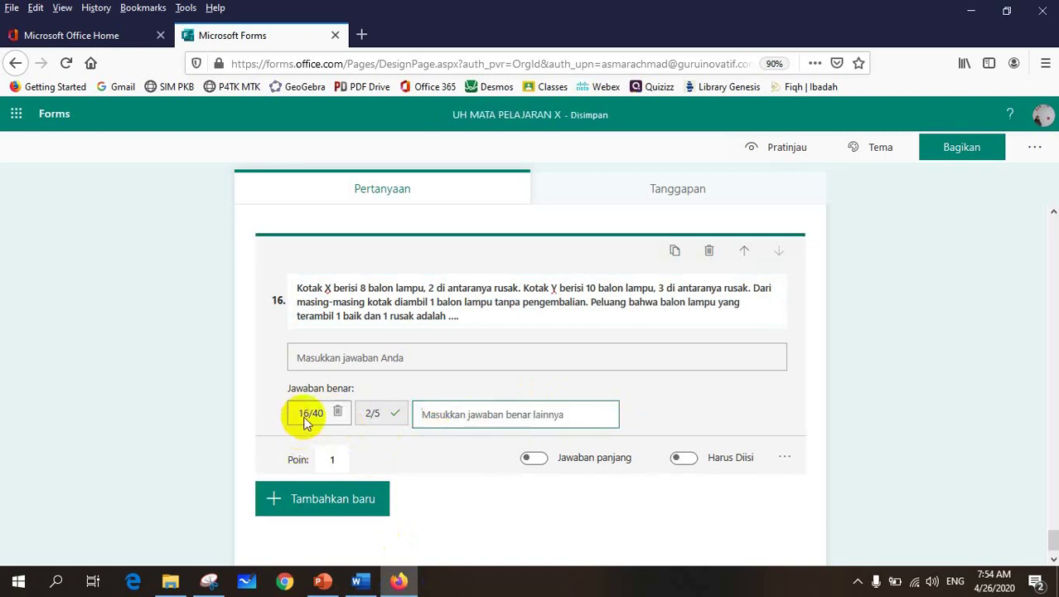
pyautogui.write('4/10')
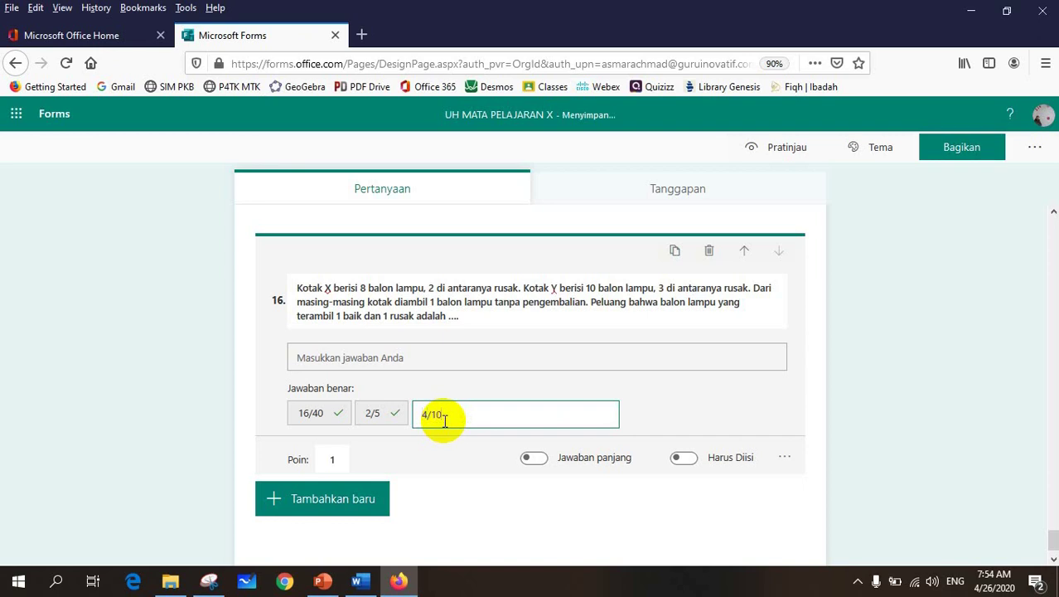
pyautogui.click(642, 415)
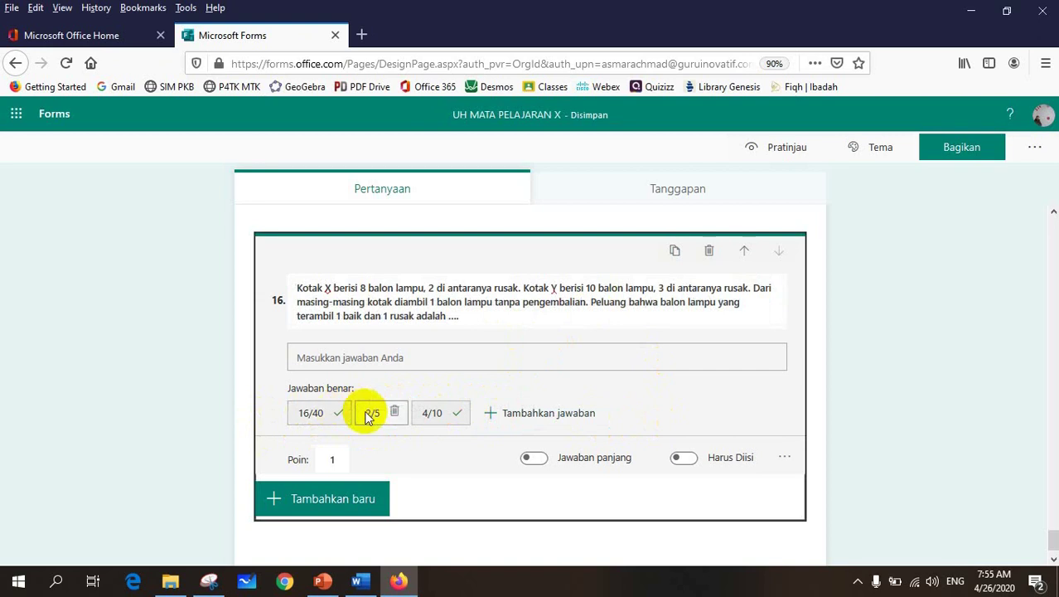
# Close question 16 for editing and review the option lists and marked correct answers of questions 2 to 8.
pyautogui.click(181, 521)
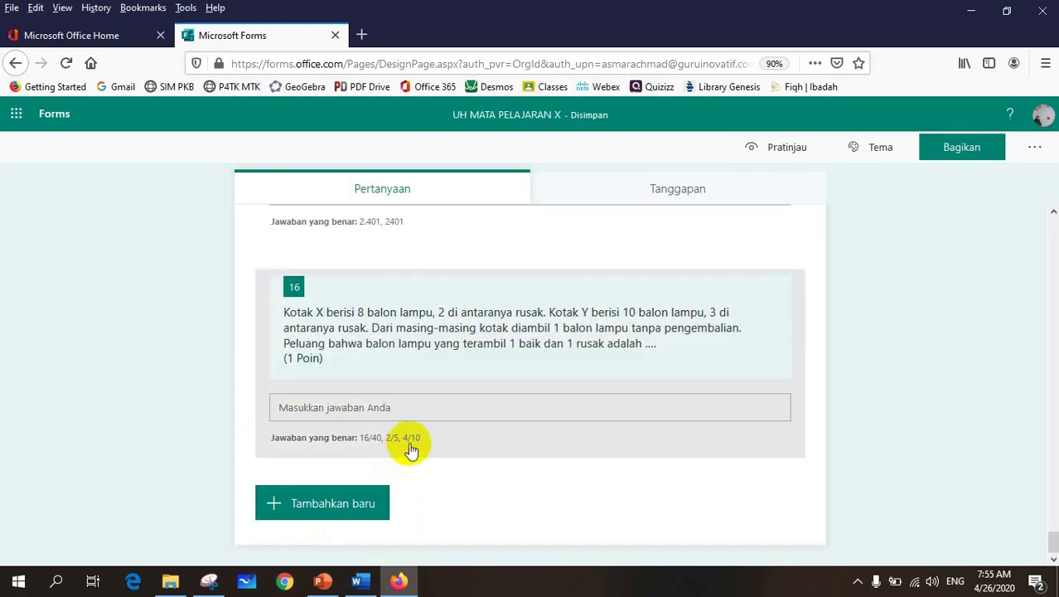
pyautogui.scroll(15, 414, 410)
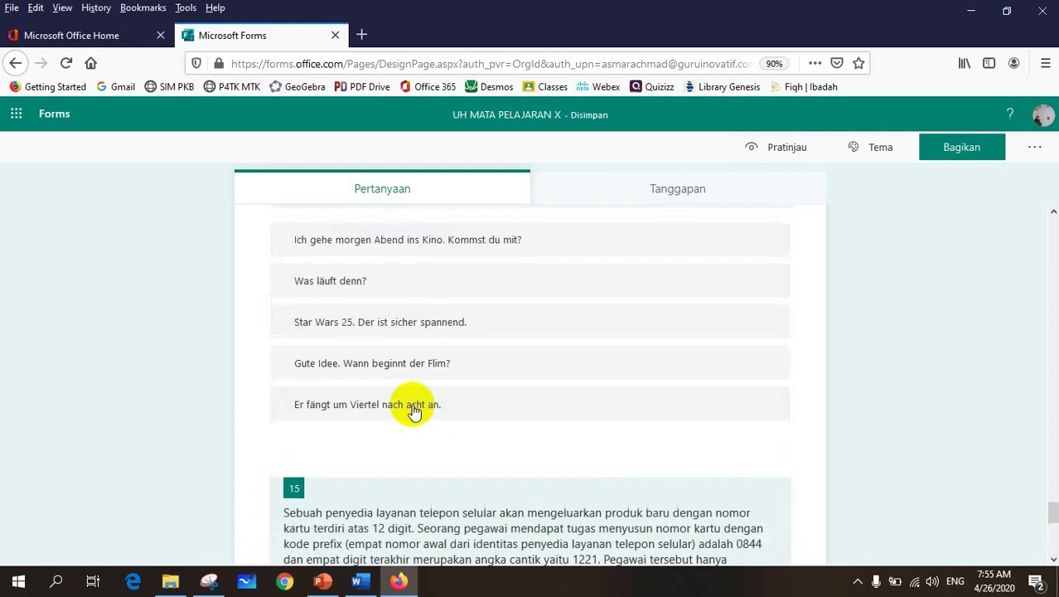
pyautogui.moveTo(1048, 408); pyautogui.dragTo(1051, 225)
pyautogui.scroll(-5, 476, 373)
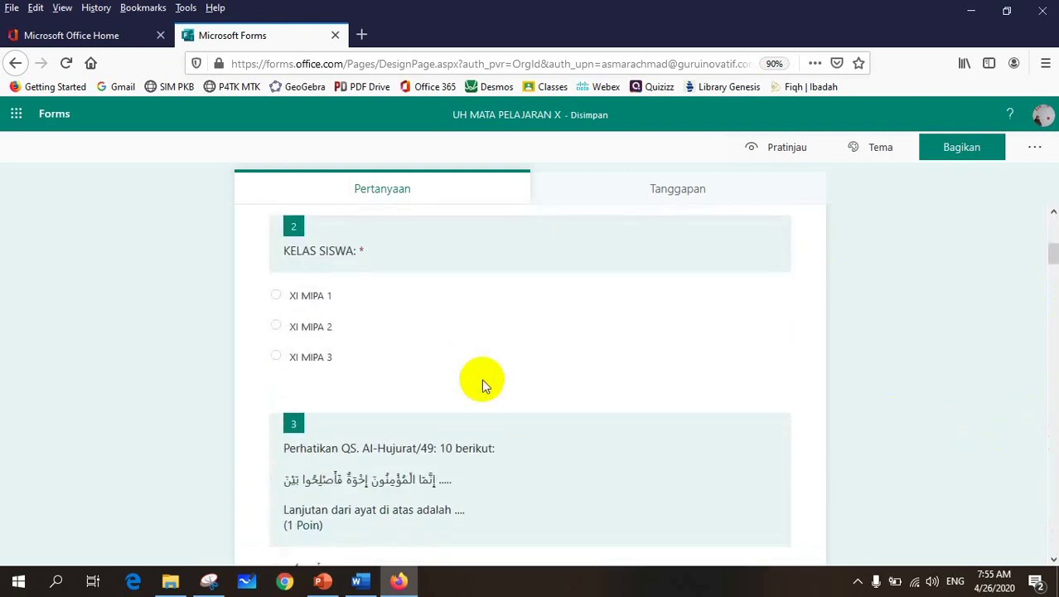
pyautogui.scroll(-6, 482, 379)
pyautogui.scroll(-2, 489, 396)
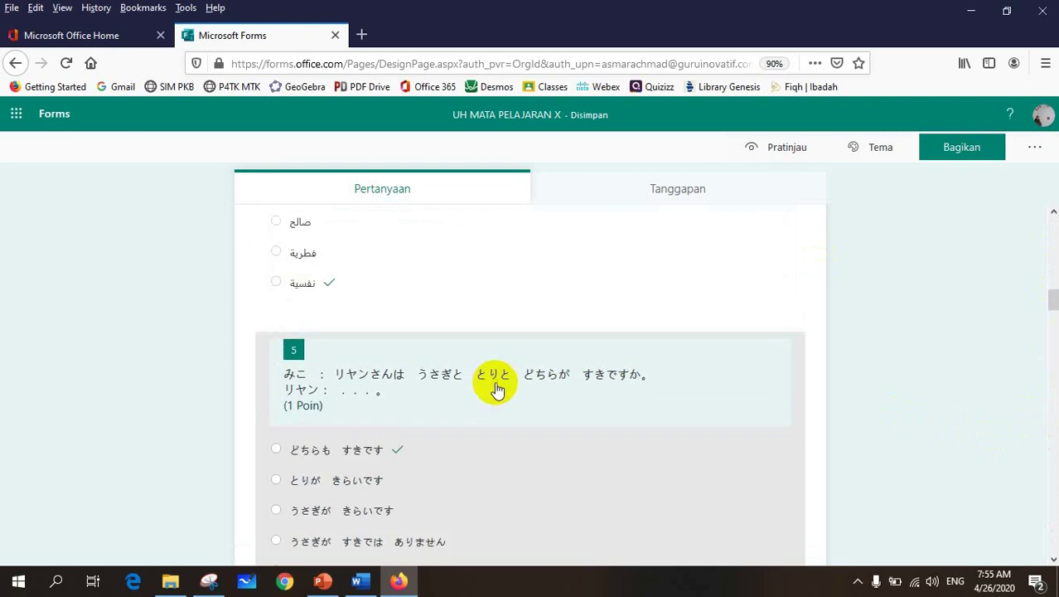
pyautogui.scroll(4, 492, 389)
pyautogui.scroll(-4, 497, 398)
pyautogui.scroll(-3, 504, 401)
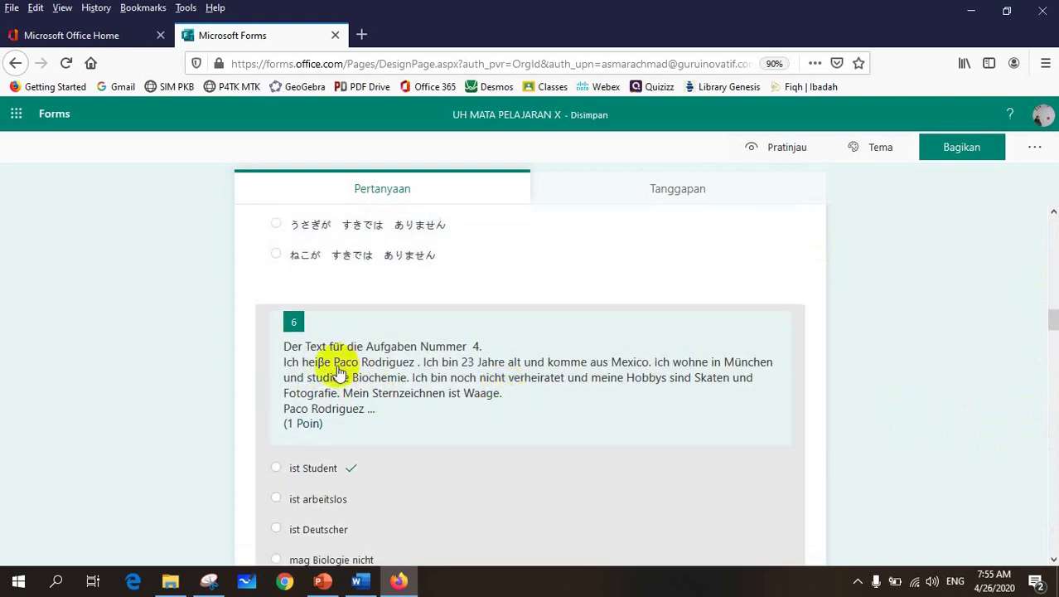
pyautogui.scroll(-3, 371, 413)
pyautogui.scroll(5, 388, 420)
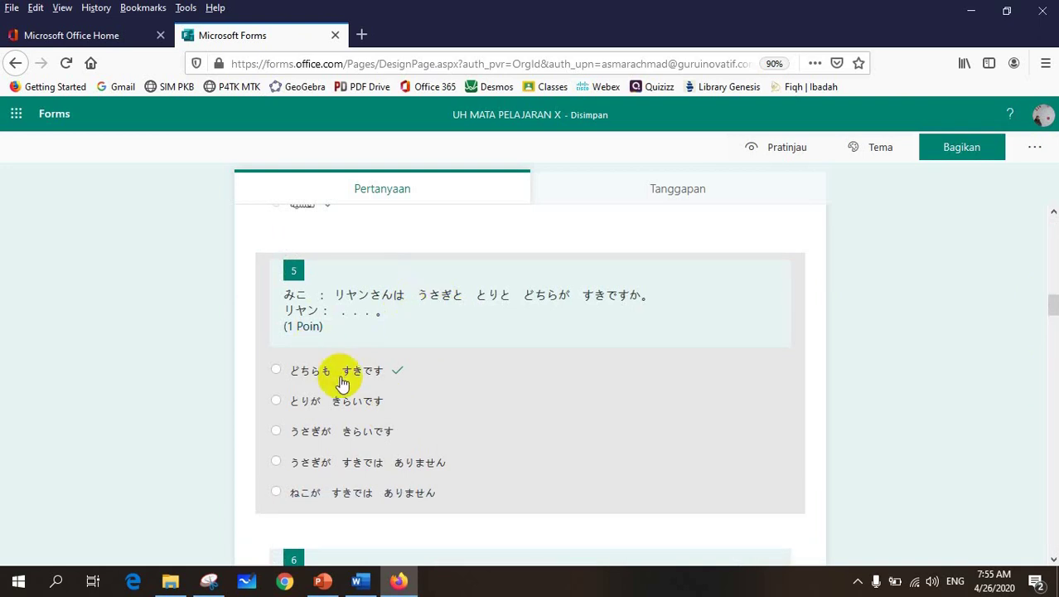
pyautogui.scroll(-3, 373, 377)
pyautogui.scroll(-3, 433, 348)
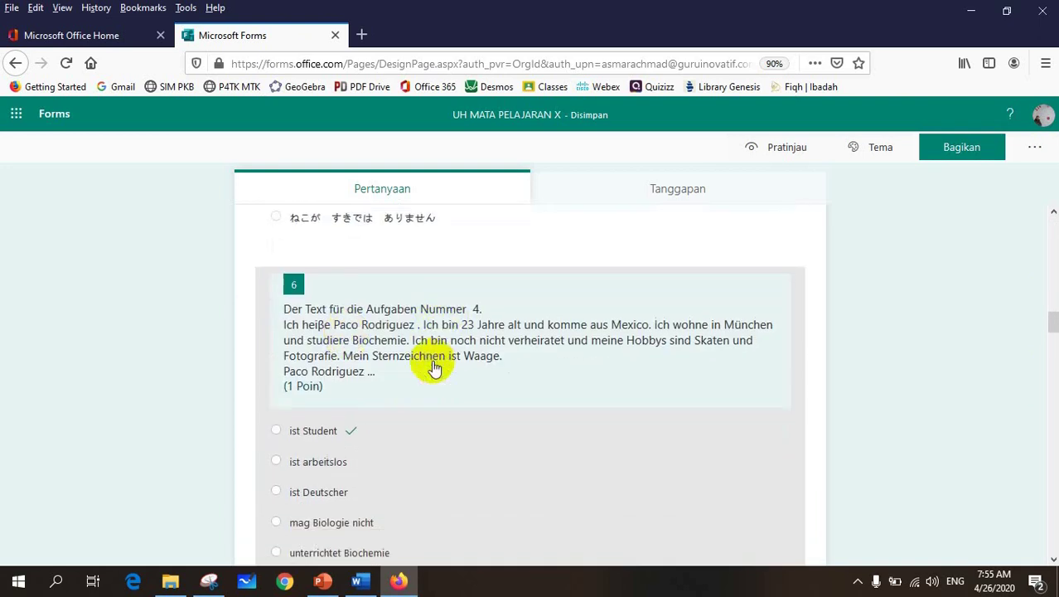
pyautogui.scroll(-8, 435, 366)
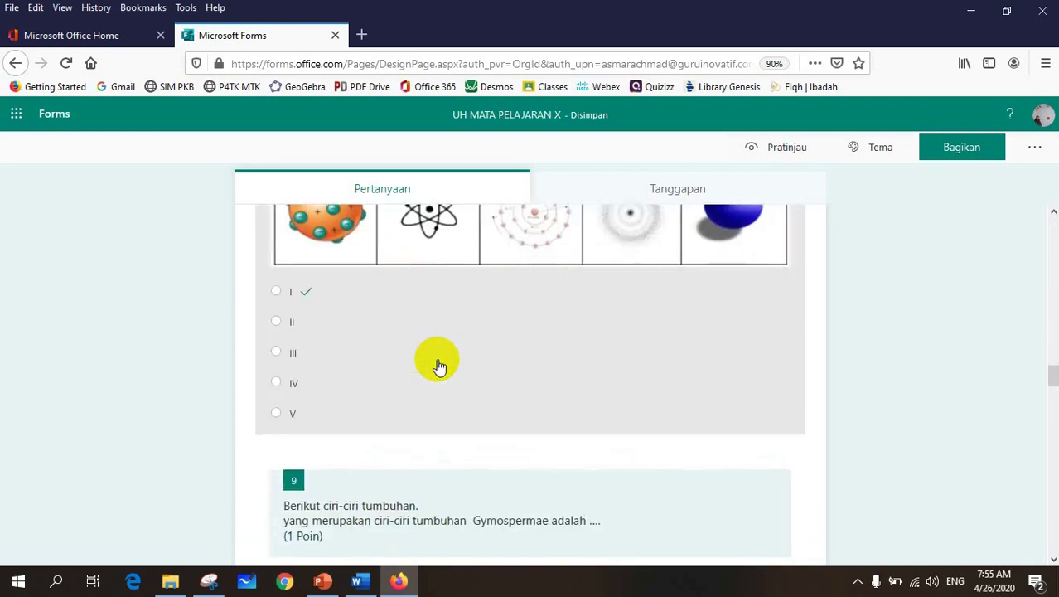
# Review questions 9 to 16, checking the checkbox, dropdown, ranking and short-answer questions and their answer keys.
pyautogui.scroll(3, 442, 366)
pyautogui.scroll(-9, 441, 390)
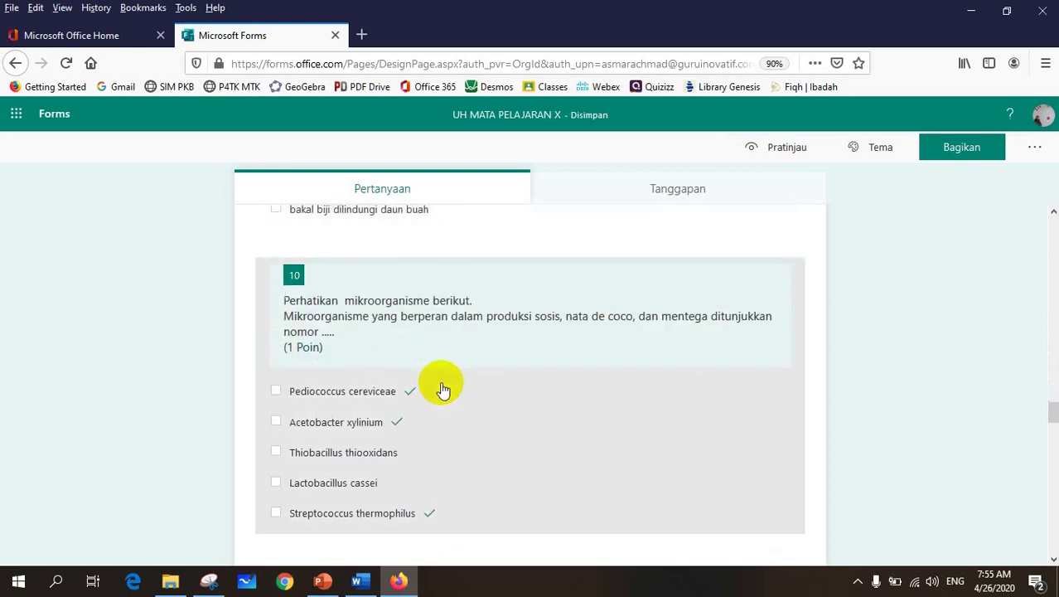
pyautogui.scroll(2, 444, 381)
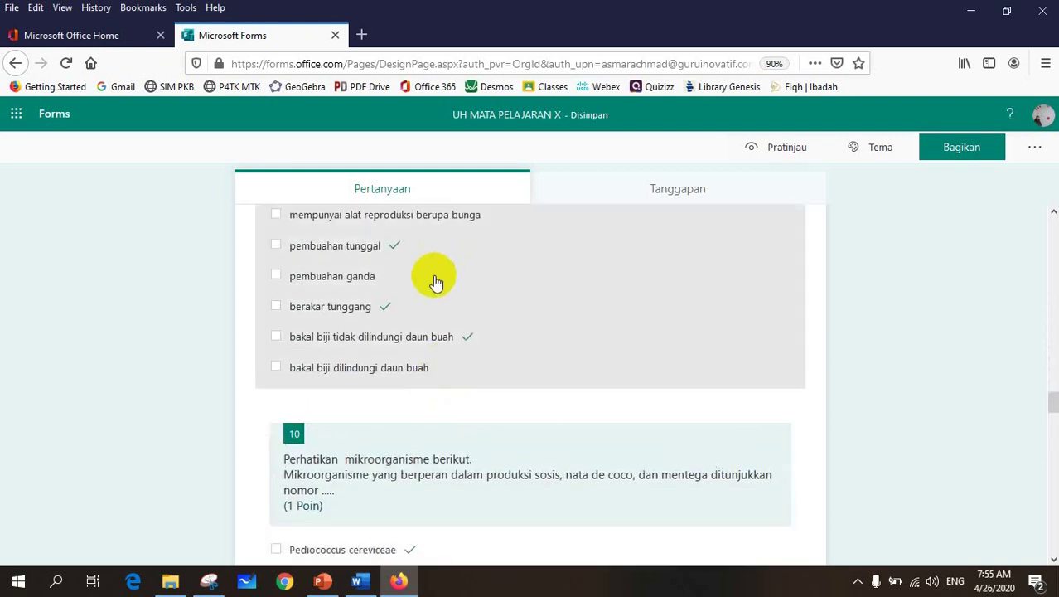
pyautogui.scroll(2, 431, 294)
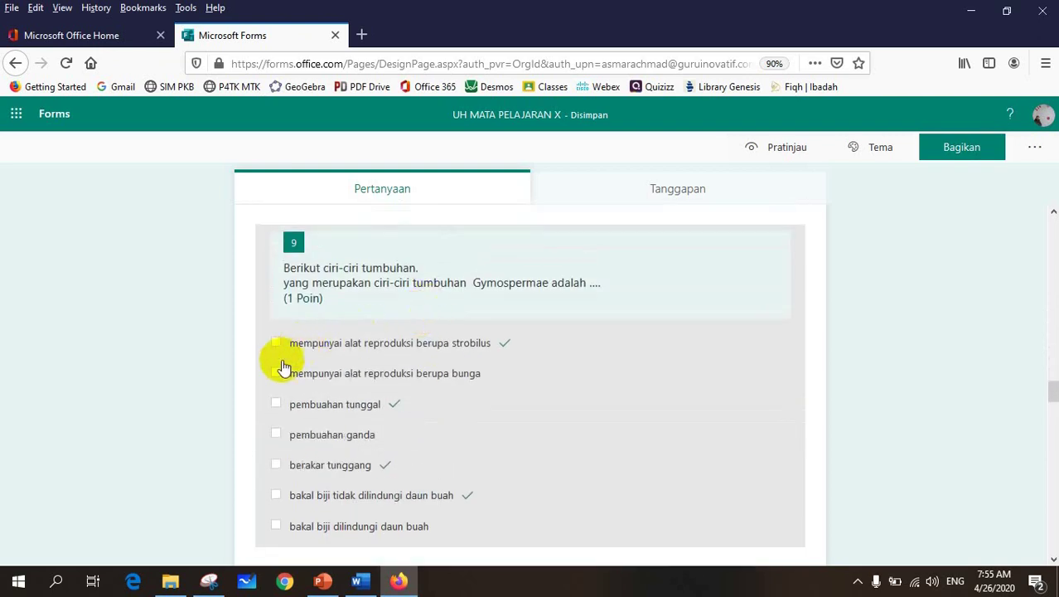
pyautogui.scroll(-5, 299, 369)
pyautogui.scroll(-15, 398, 363)
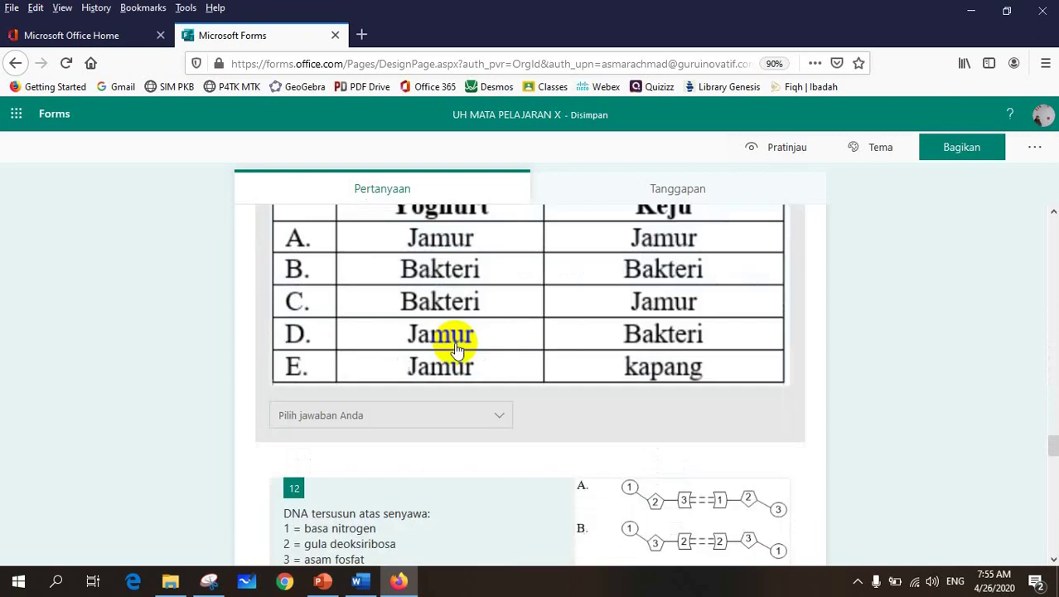
pyautogui.scroll(-10, 395, 365)
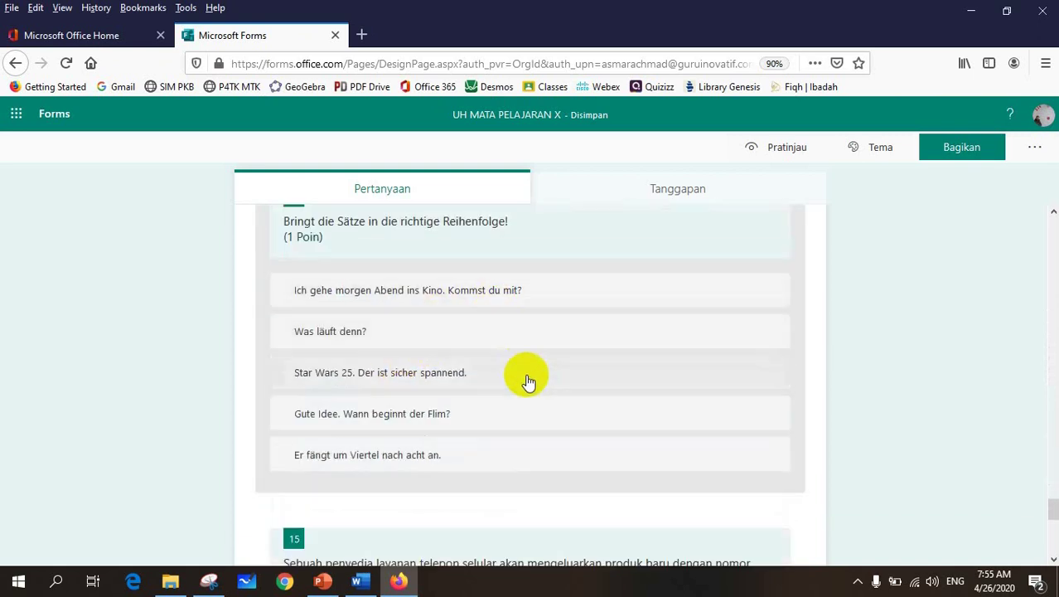
pyautogui.scroll(-5, 158, 471)
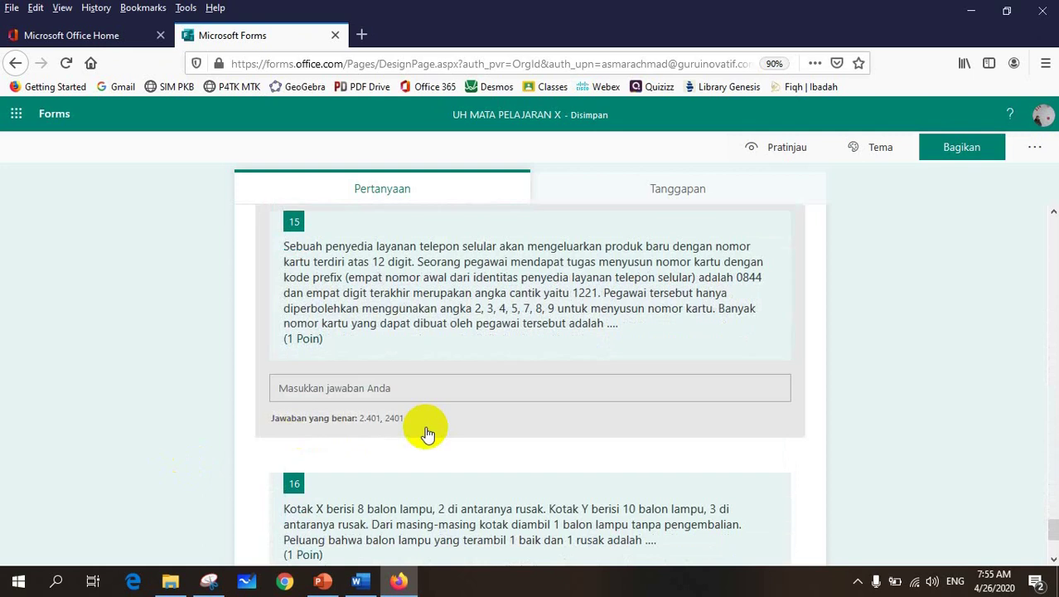
pyautogui.scroll(-3, 448, 424)
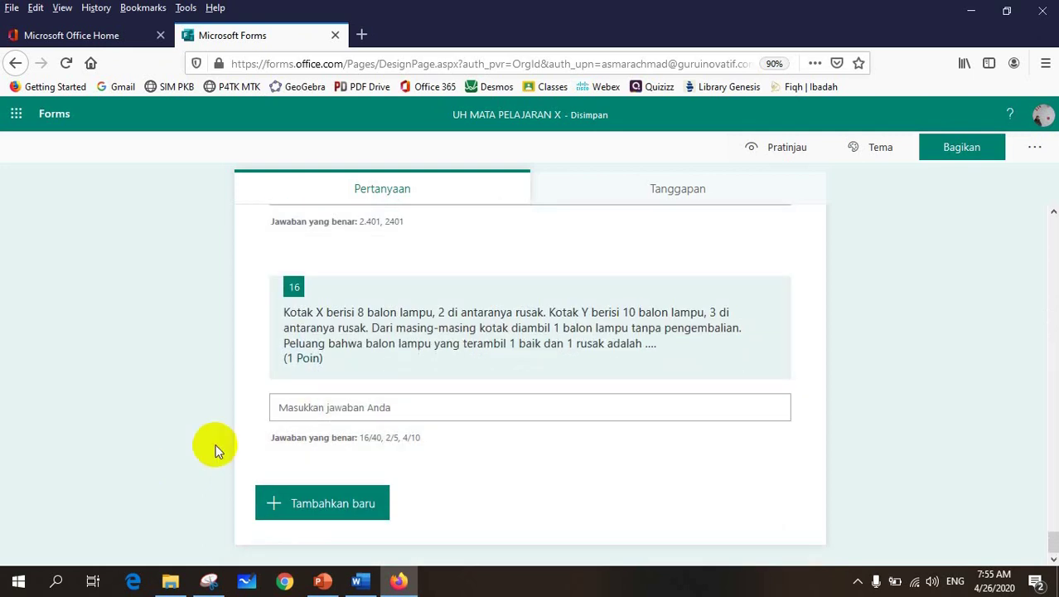
pyautogui.scroll(10, 214, 448)
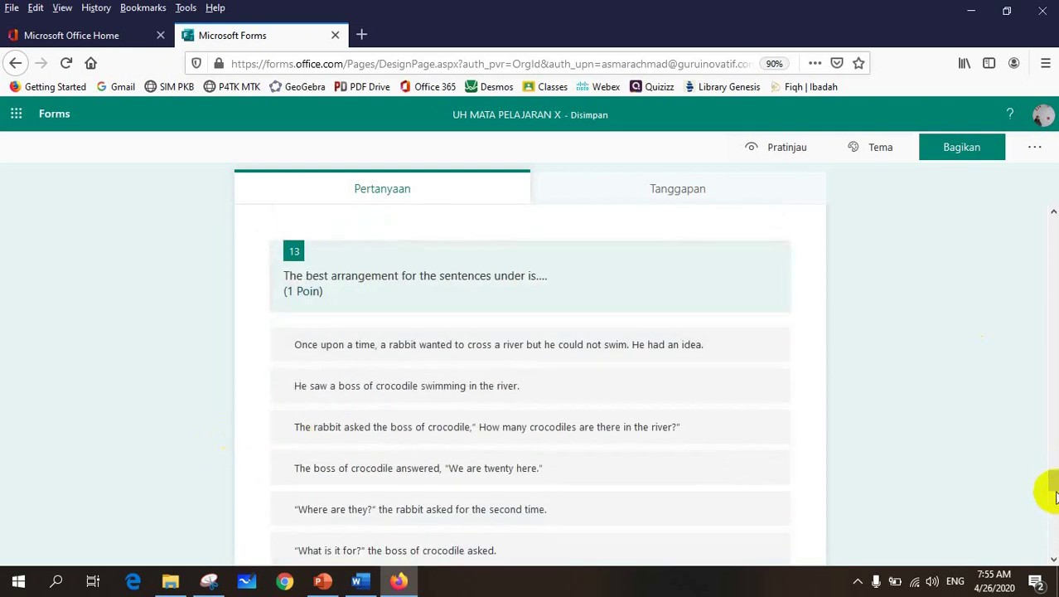
# Review the quiz's title, total points, description and the opening NAMA SISWA and KELAS SISWA questions.
pyautogui.moveTo(1054, 496); pyautogui.dragTo(1054, 228)
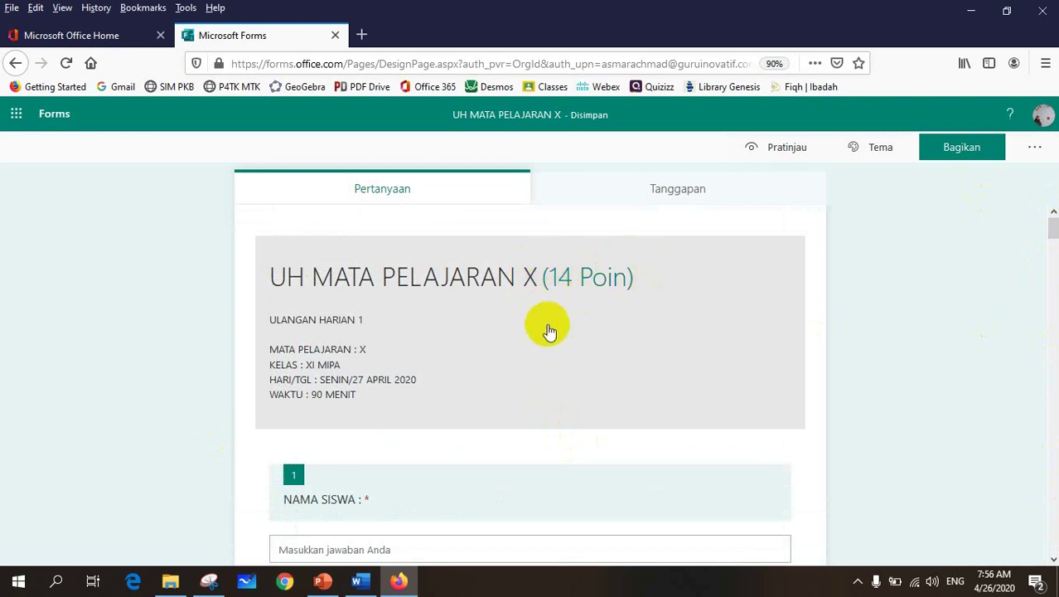
pyautogui.scroll(-3, 548, 330)
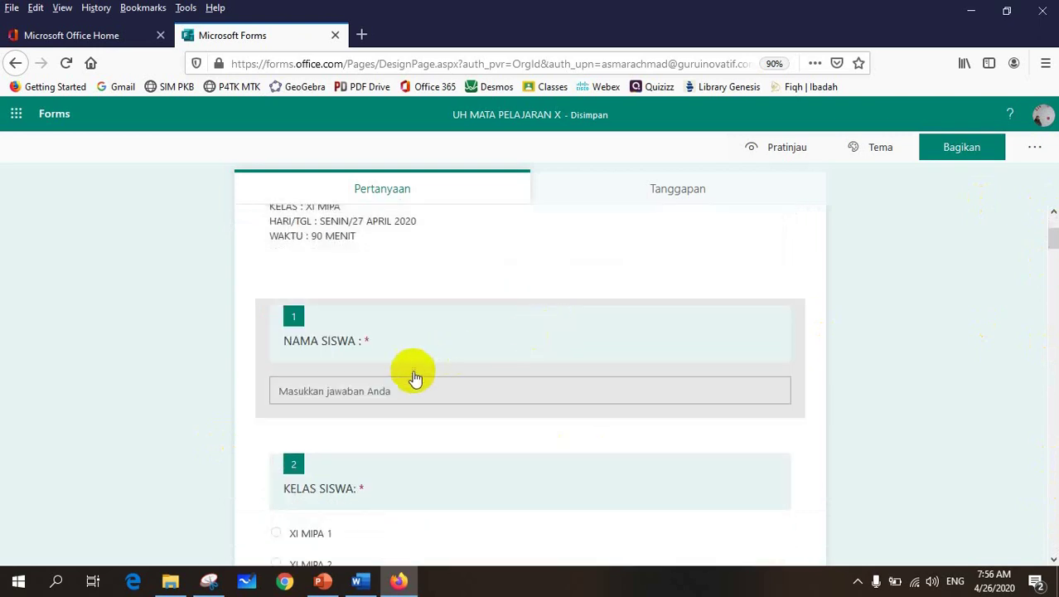
pyautogui.moveTo(1051, 244); pyautogui.dragTo(1051, 211)
pyautogui.scroll(-5, 481, 396)
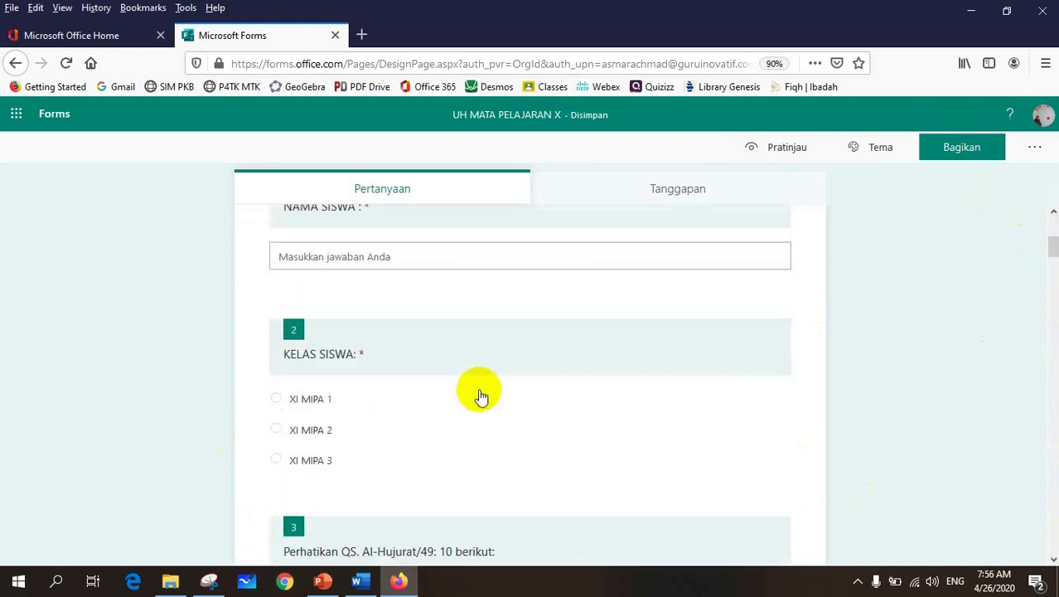
pyautogui.scroll(4, 380, 401)
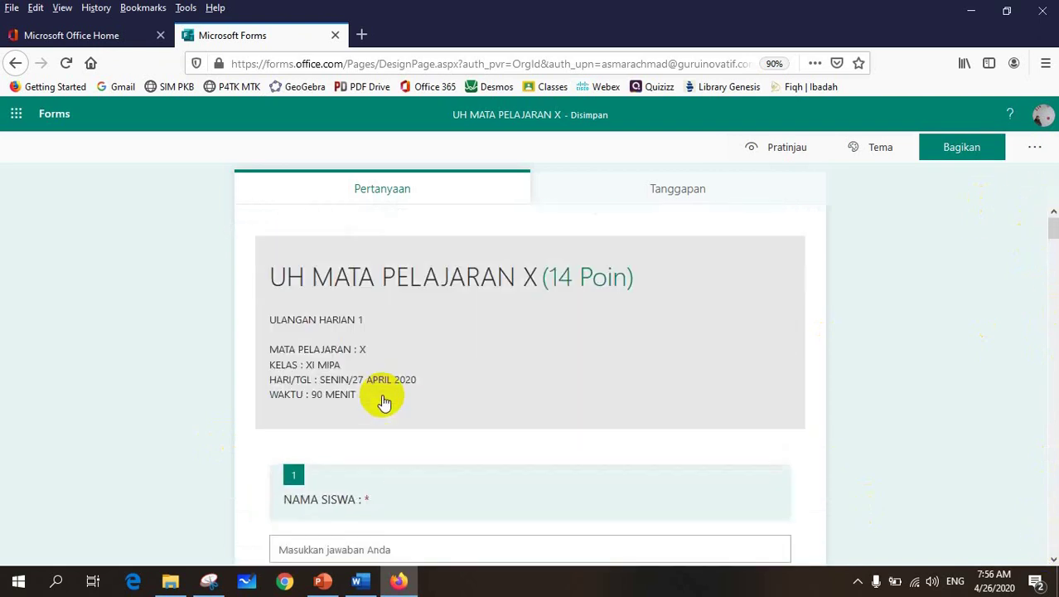
# Preview the quiz in the computer layout and examine questions 1 to 9 as a student sees them.
pyautogui.click(785, 153)
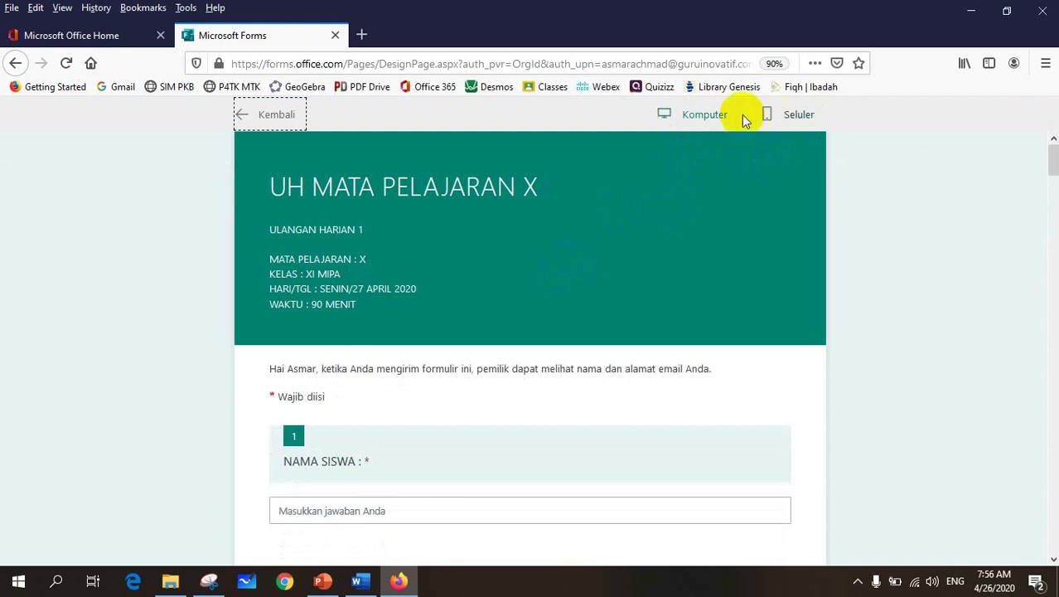
pyautogui.scroll(-4, 551, 315)
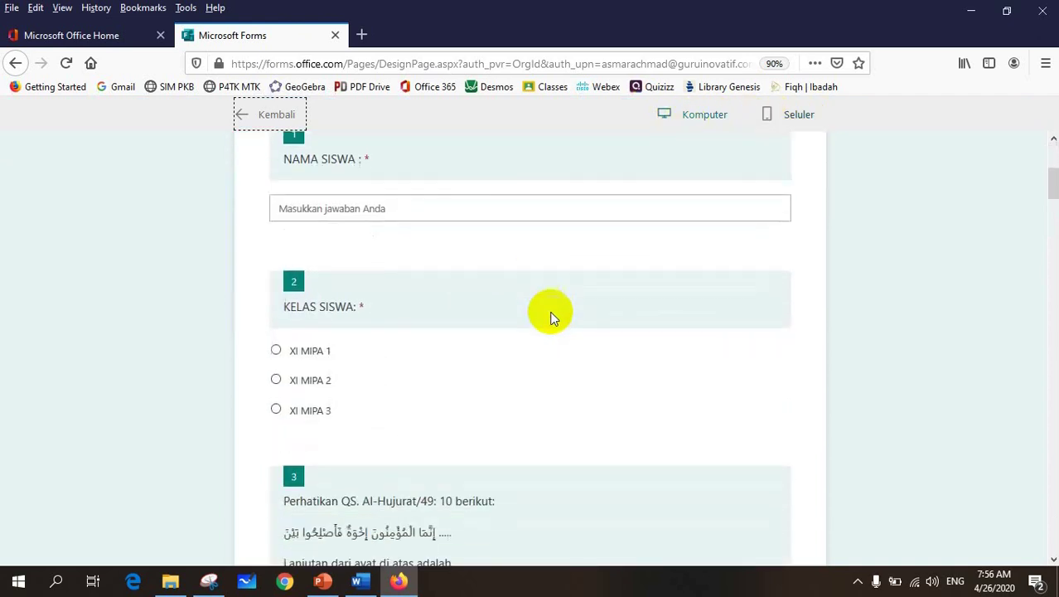
pyautogui.scroll(-1, 551, 314)
pyautogui.scroll(2, 551, 315)
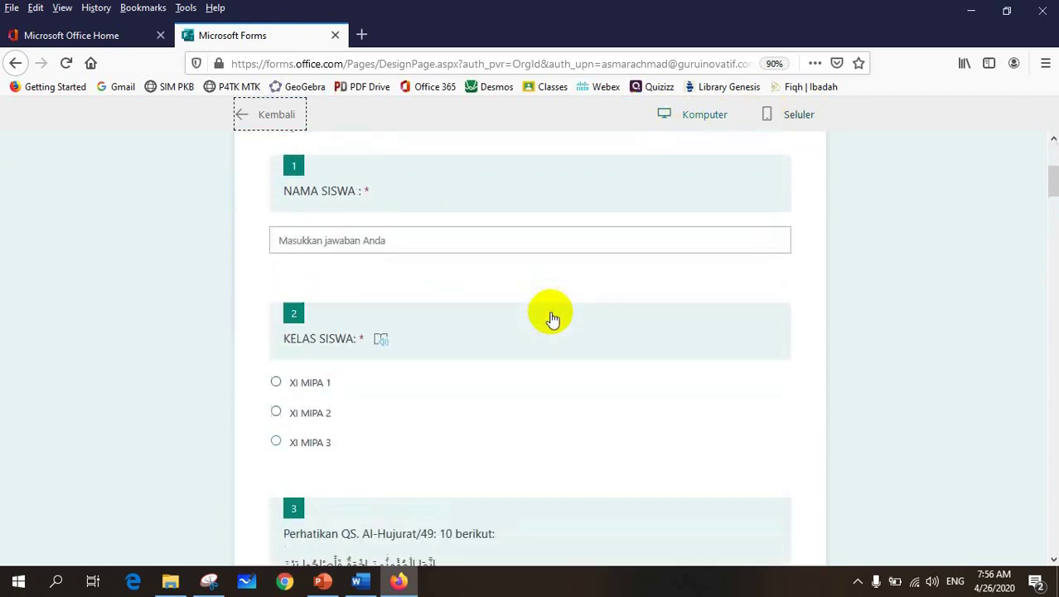
pyautogui.scroll(-2, 408, 284)
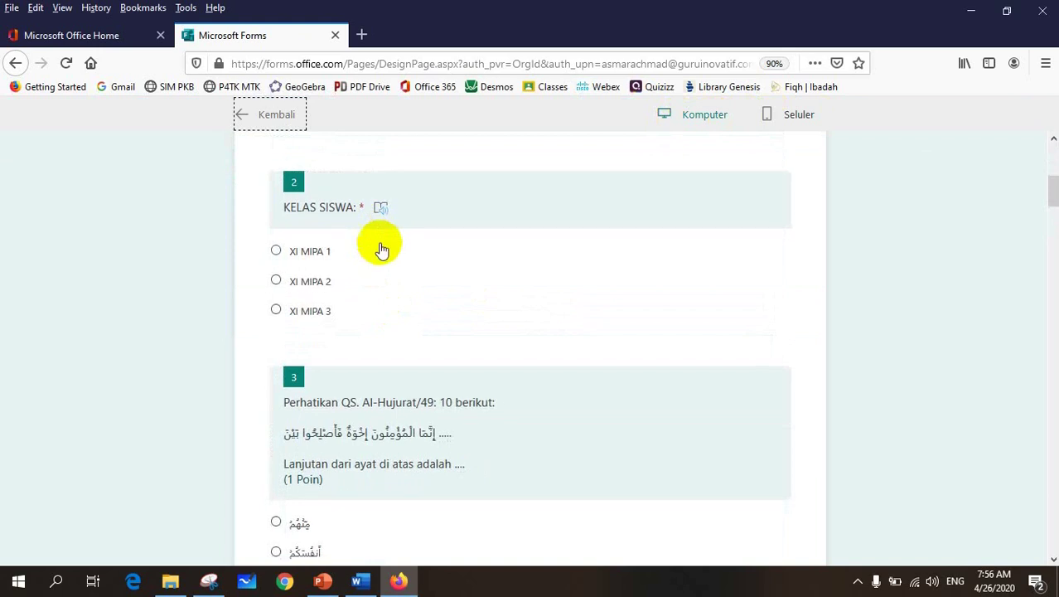
pyautogui.scroll(-2, 578, 305)
pyautogui.scroll(-4, 327, 349)
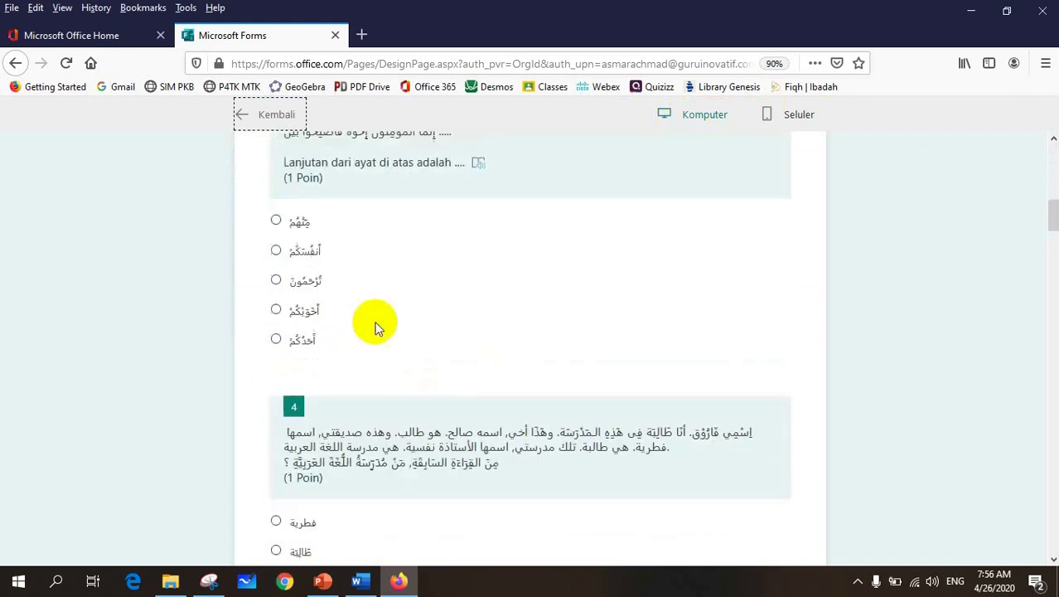
pyautogui.scroll(-8, 367, 341)
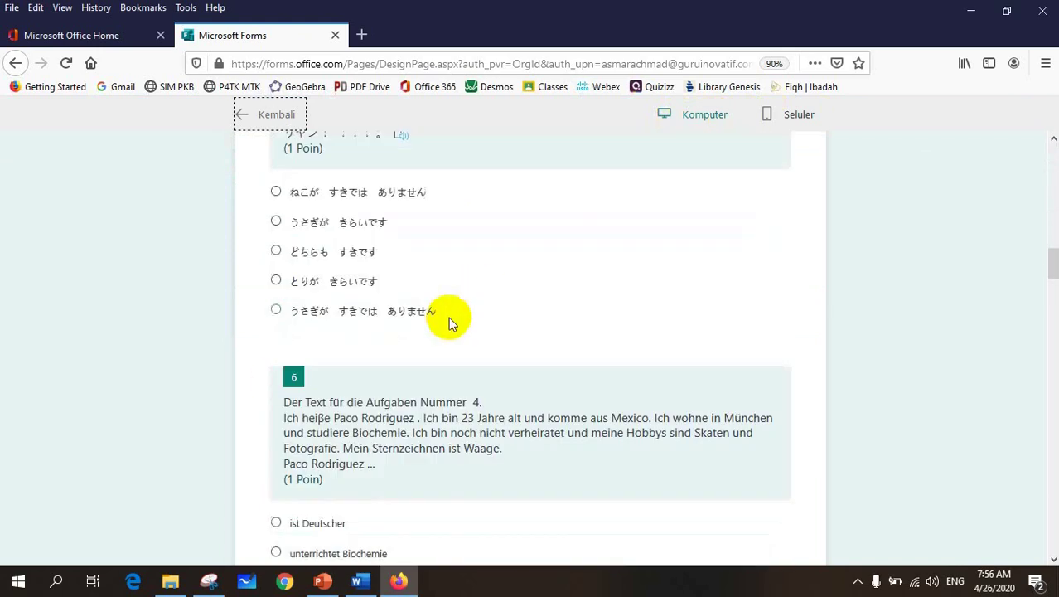
pyautogui.scroll(-8, 456, 286)
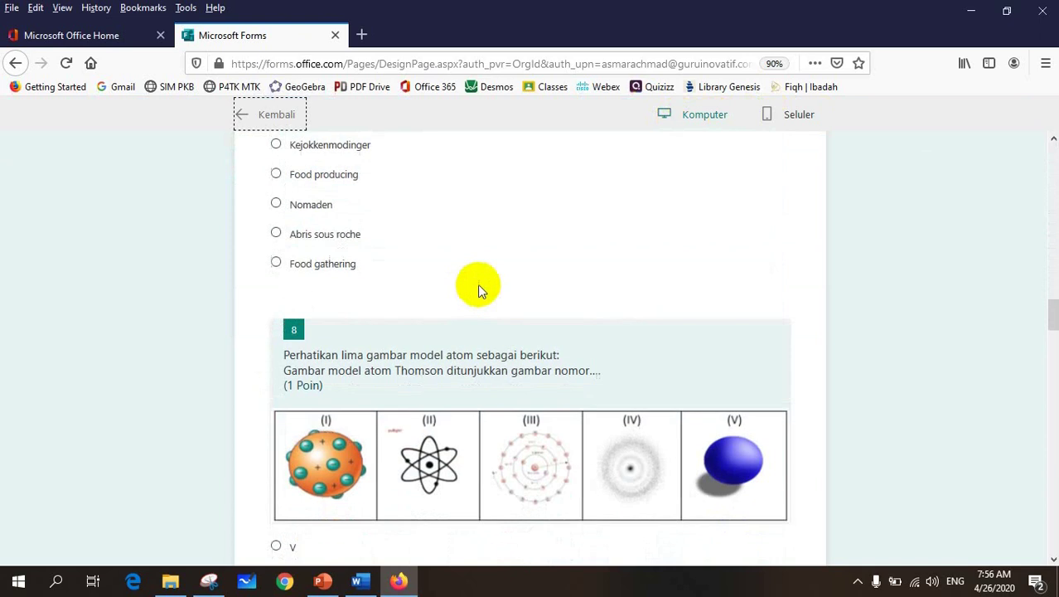
pyautogui.scroll(-5, 494, 312)
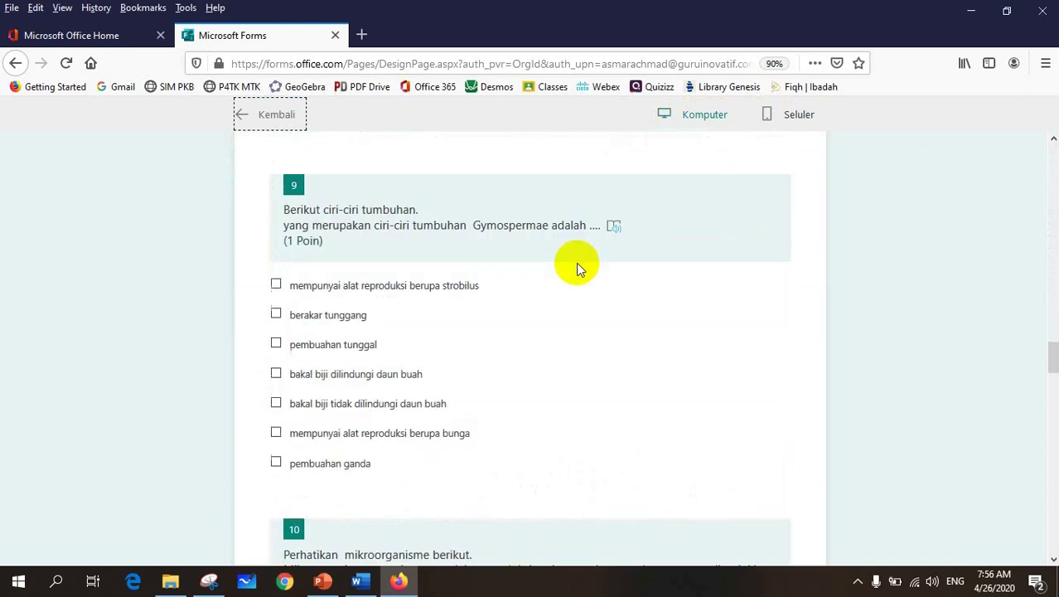
# Try selecting several answers to question 9 about Gymospermae in the preview, and clear all of them again.
pyautogui.click(275, 277)
pyautogui.click(275, 307)
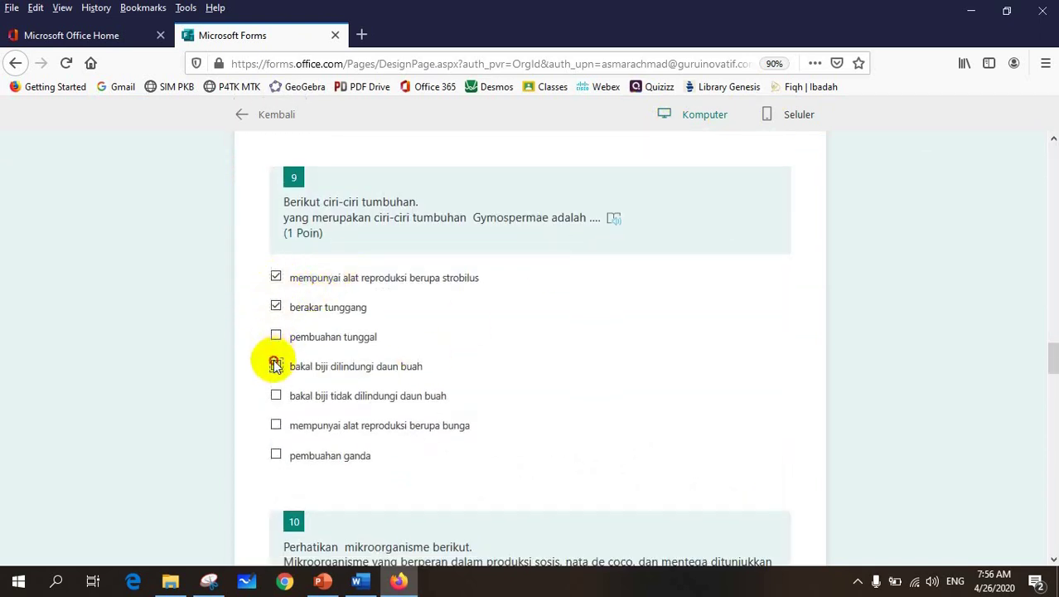
pyautogui.click(276, 365)
pyautogui.click(276, 334)
pyautogui.click(277, 395)
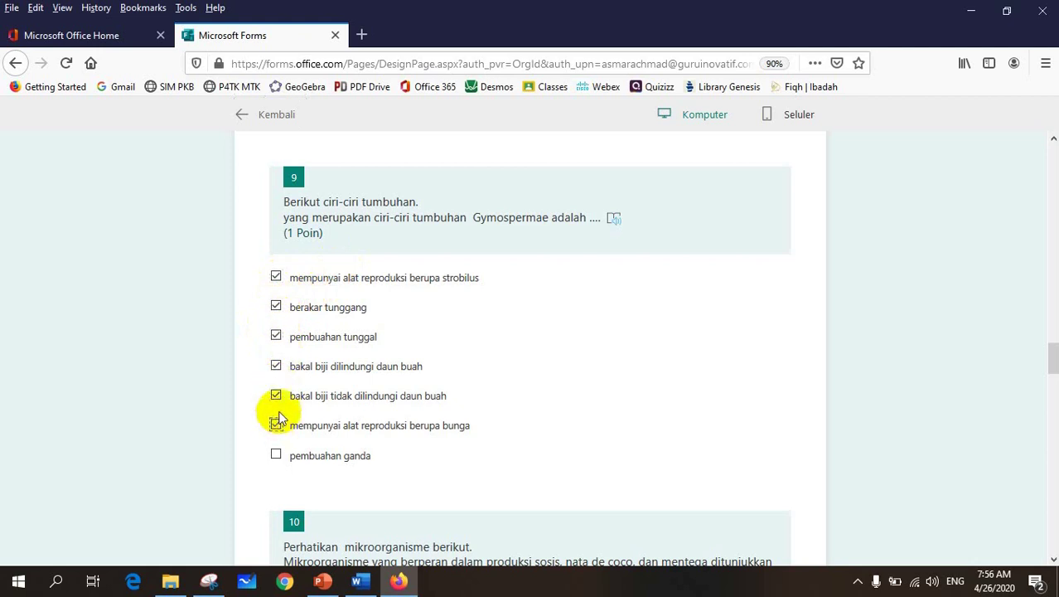
pyautogui.click(276, 365)
pyautogui.click(275, 395)
pyautogui.click(276, 425)
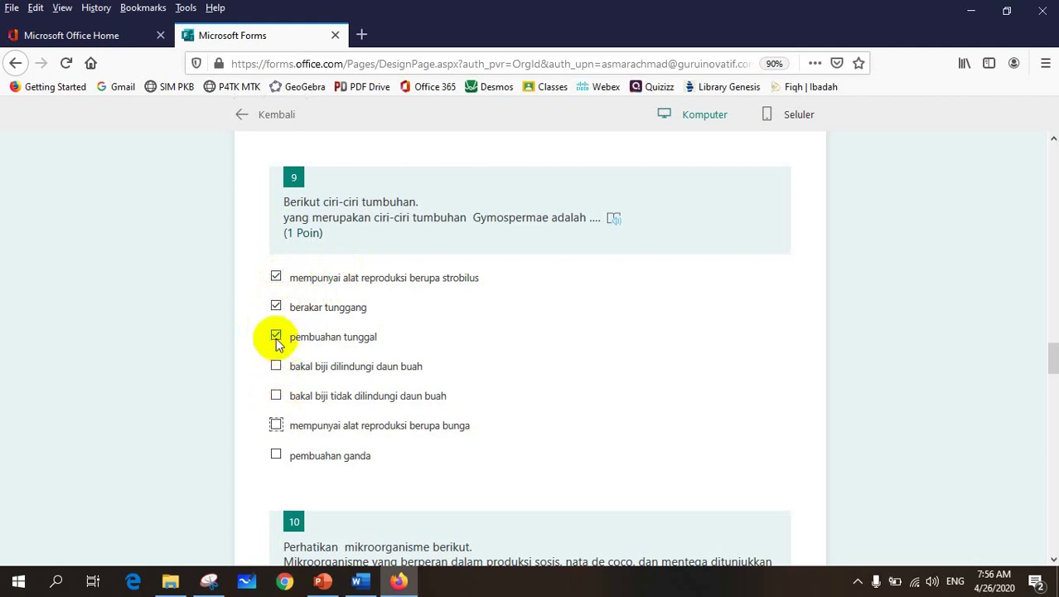
pyautogui.click(276, 336)
pyautogui.click(276, 306)
pyautogui.click(276, 277)
# Answer question 8 about the Thomson atomic model with option III in the preview.
pyautogui.scroll(4, 449, 326)
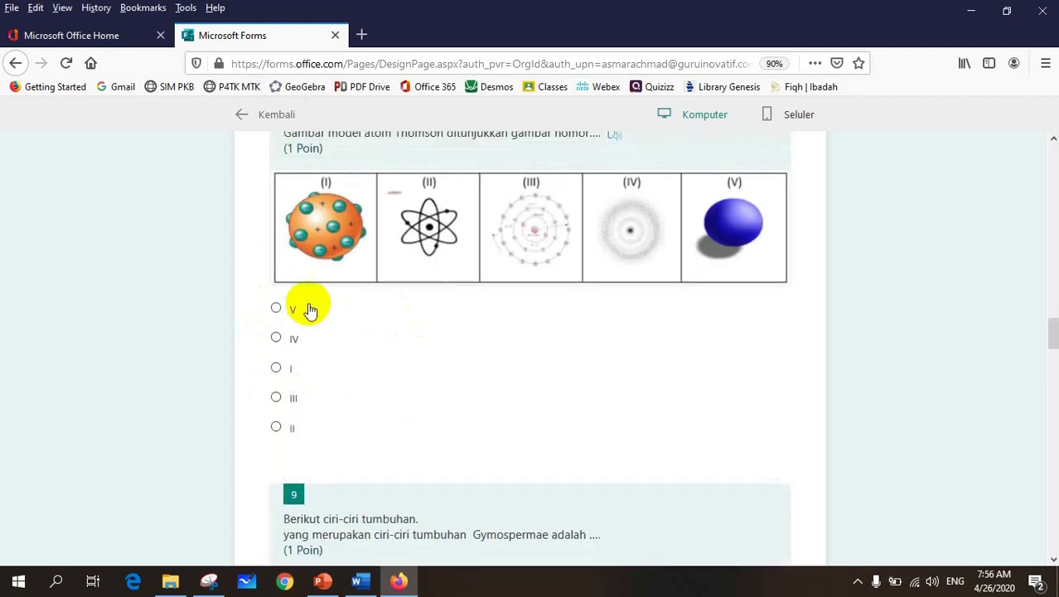
pyautogui.click(276, 397)
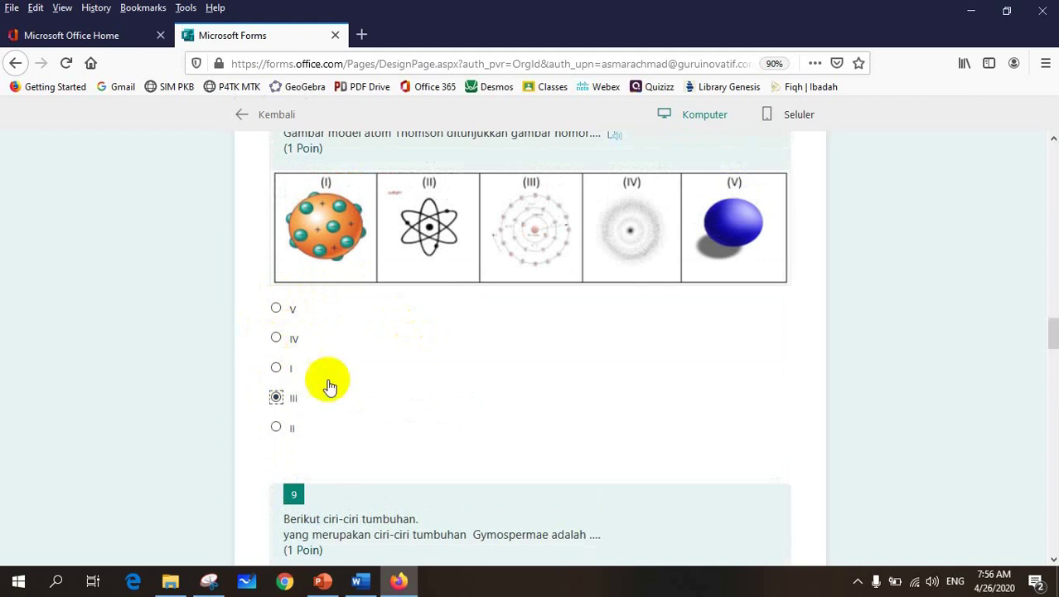
# Try selecting several microorganisms as answers to question 10 in the preview, starting with Thiobacillus thiooxidans and Pediococcus cereviceae, and clear them again.
pyautogui.scroll(-8, 328, 386)
pyautogui.click(276, 319)
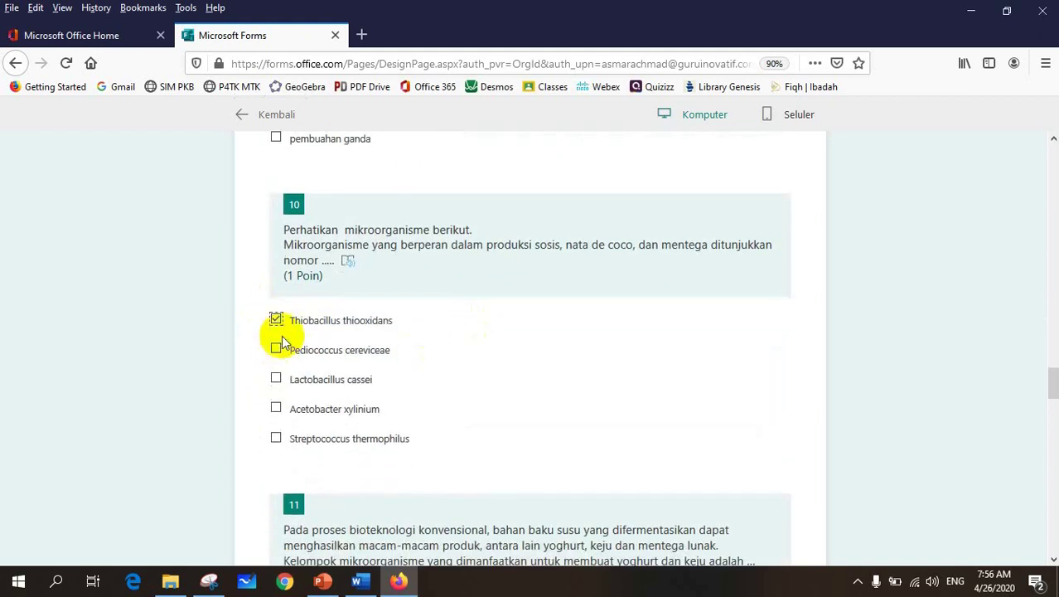
pyautogui.click(276, 352)
pyautogui.click(276, 379)
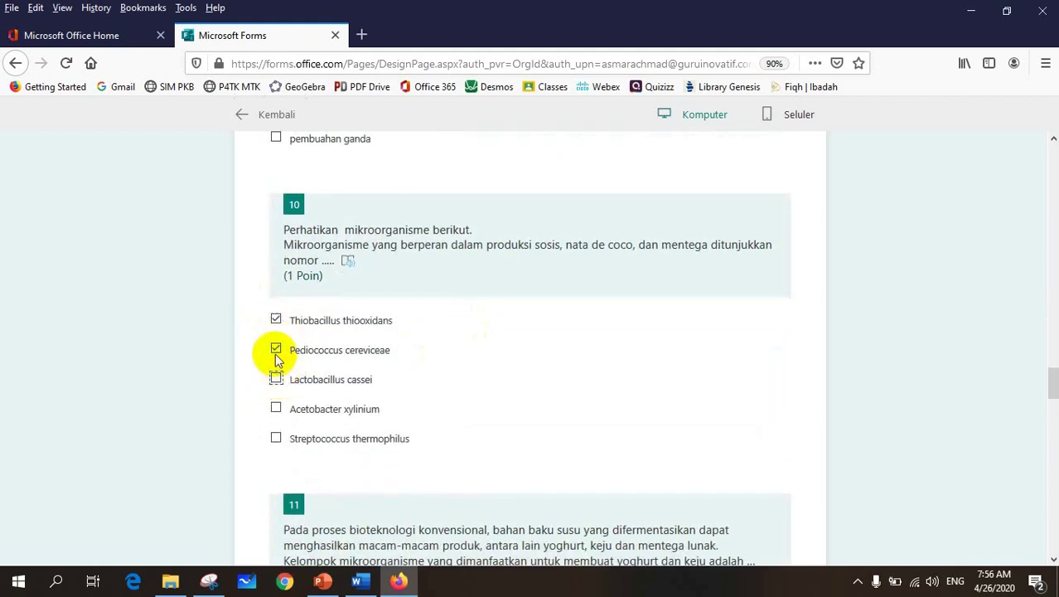
pyautogui.click(276, 349)
pyautogui.click(276, 320)
# Answer question 11 about the yoghurt and cheese microorganisms with option A in the preview, and check its list of choices.
pyautogui.scroll(-3, 497, 348)
pyautogui.scroll(-5, 538, 341)
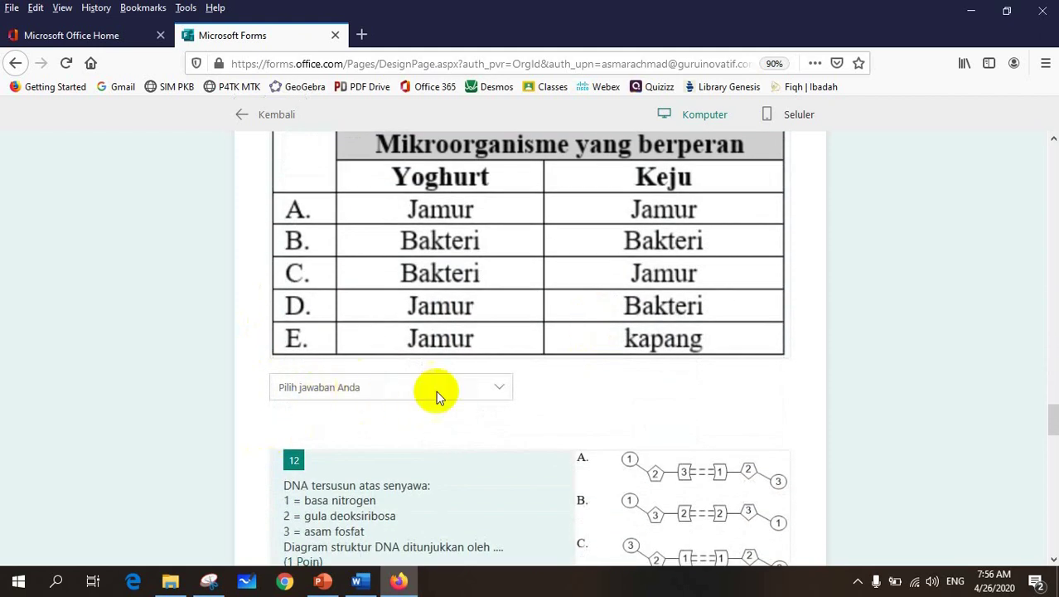
pyautogui.scroll(4, 348, 340)
pyautogui.scroll(-5, 415, 323)
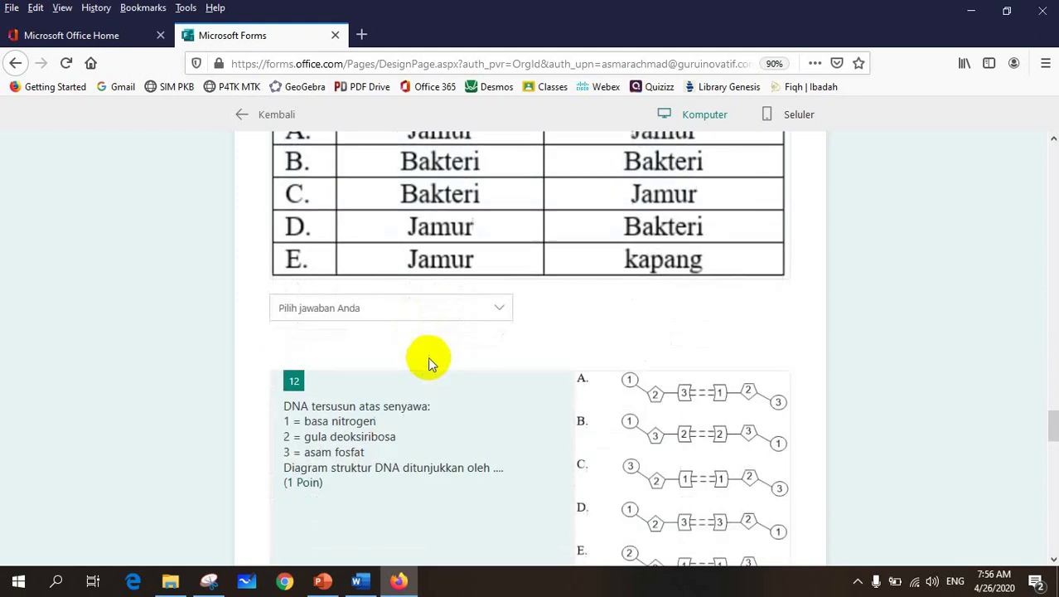
pyautogui.click(498, 313)
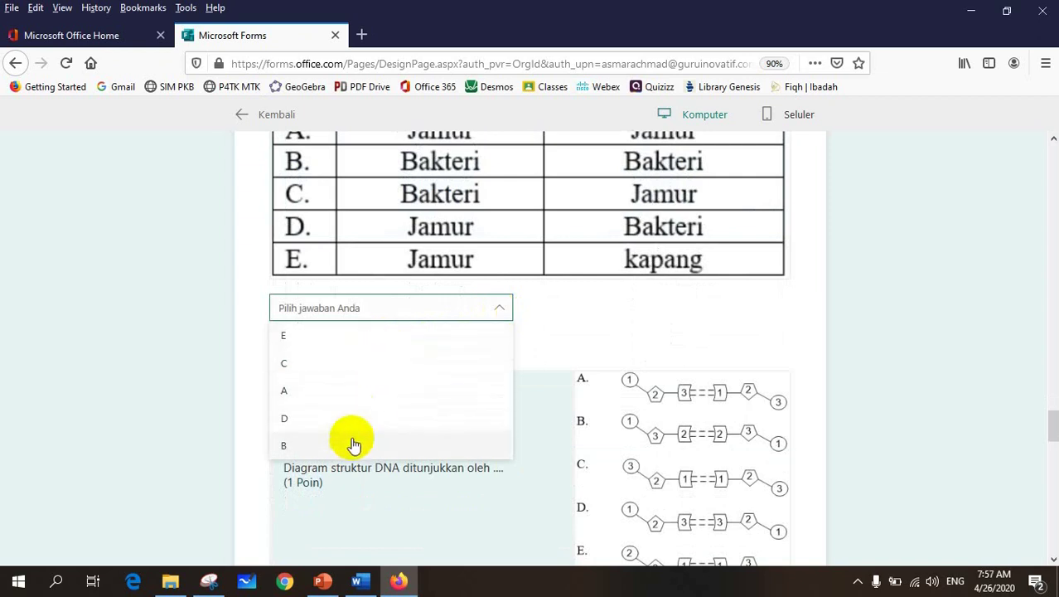
pyautogui.click(348, 393)
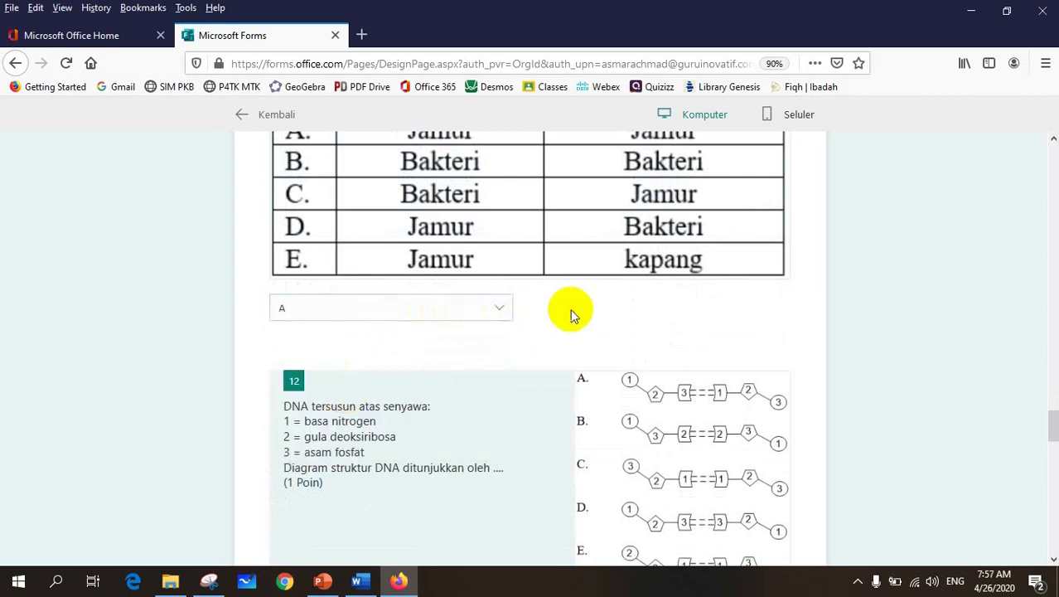
pyautogui.scroll(-3, 570, 308)
pyautogui.scroll(4, 554, 312)
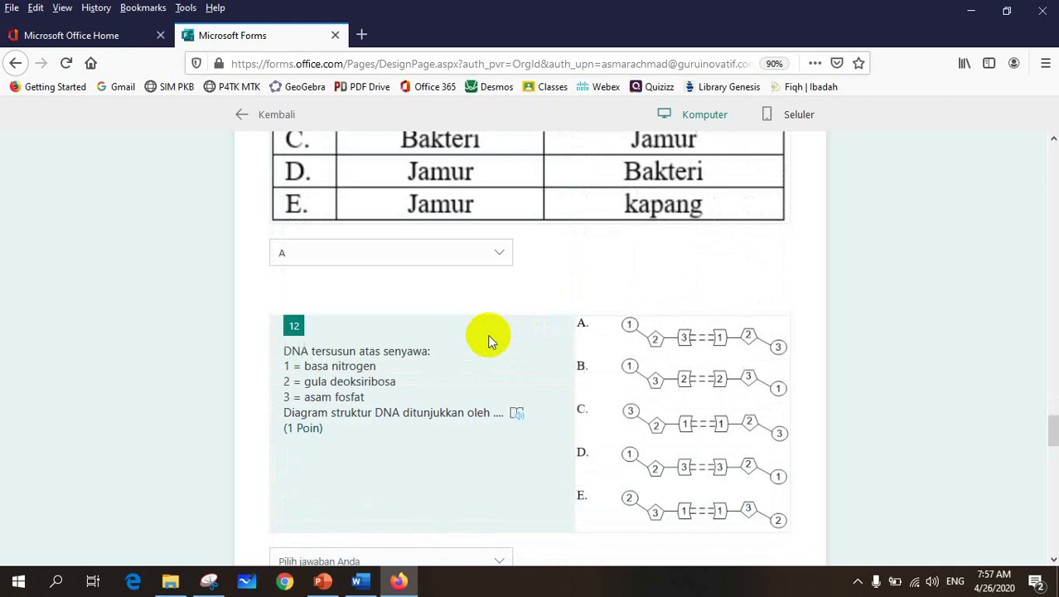
pyautogui.click(504, 386)
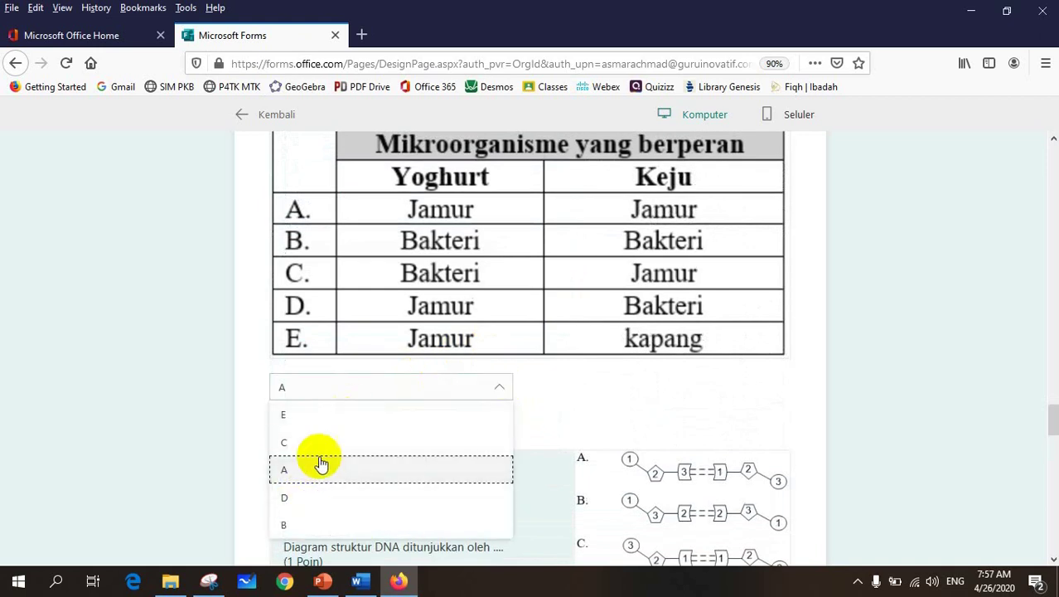
pyautogui.click(537, 387)
# Rank "Once upon a time..." first and "He saw a boss of crocodile..." second in question 13, and "Star Wars 25..." second in question 14.
pyautogui.scroll(-4, 536, 386)
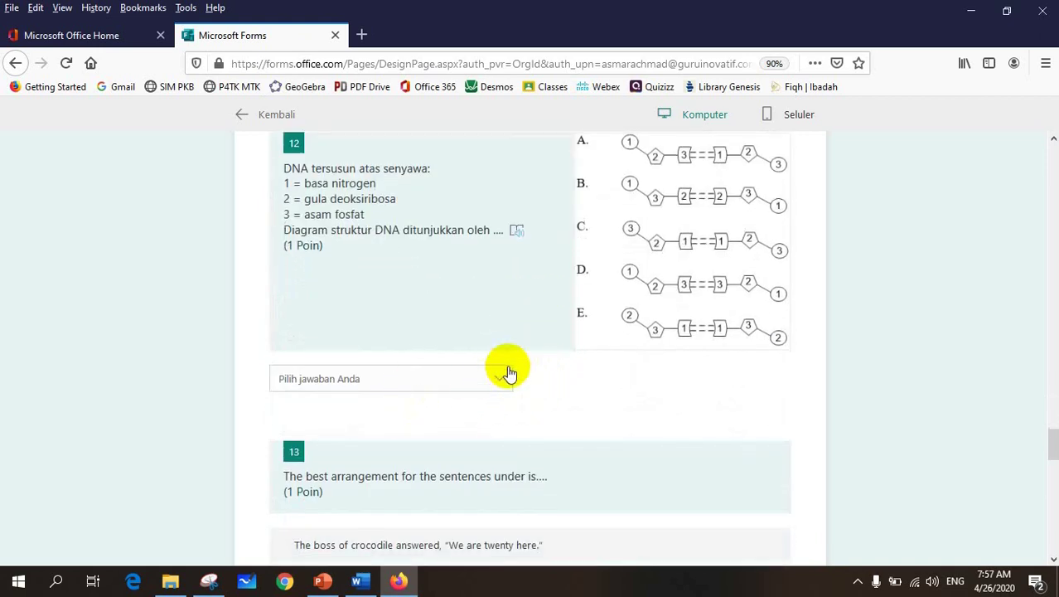
pyautogui.scroll(-3, 508, 373)
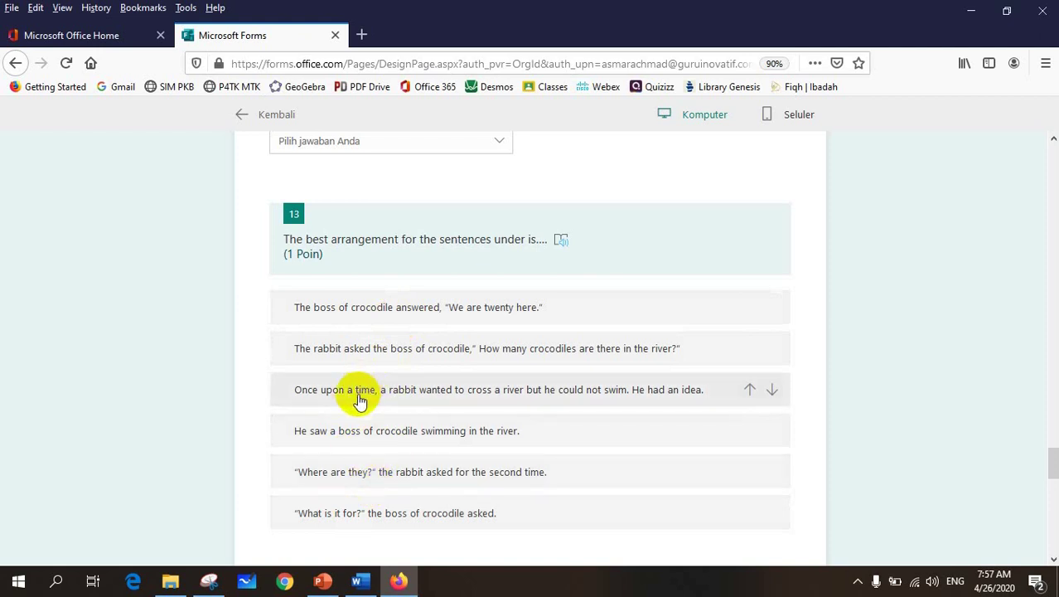
pyautogui.moveTo(359, 399); pyautogui.dragTo(357, 308)
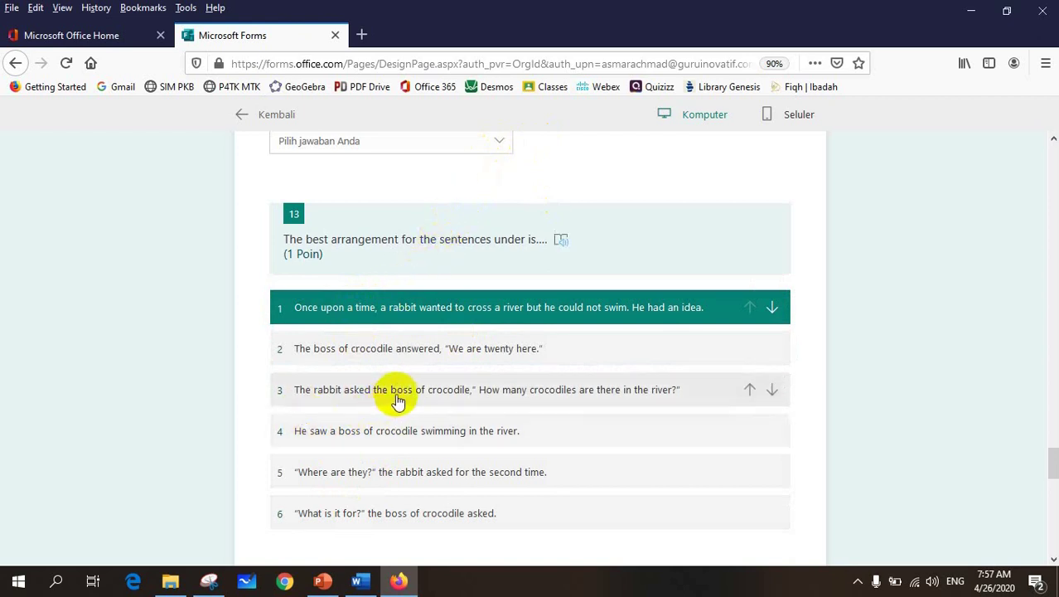
pyautogui.moveTo(383, 433); pyautogui.dragTo(385, 348)
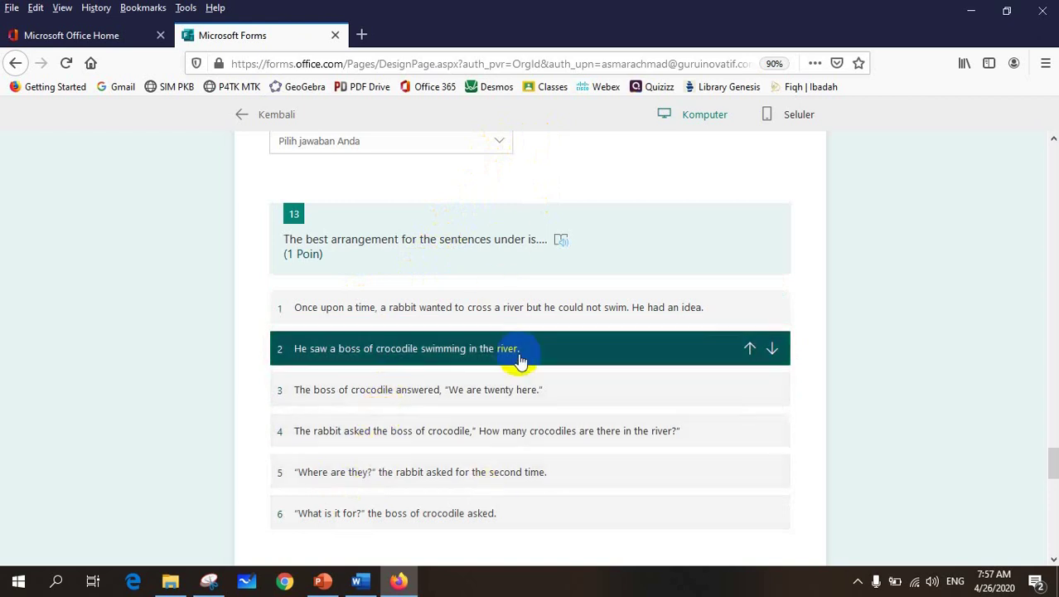
pyautogui.moveTo(430, 435)
pyautogui.mouseDown()
pyautogui.moveTo(433, 498)
pyautogui.moveTo(425, 382)
pyautogui.moveTo(421, 430)
pyautogui.mouseUp()
pyautogui.scroll(-5, 465, 385)
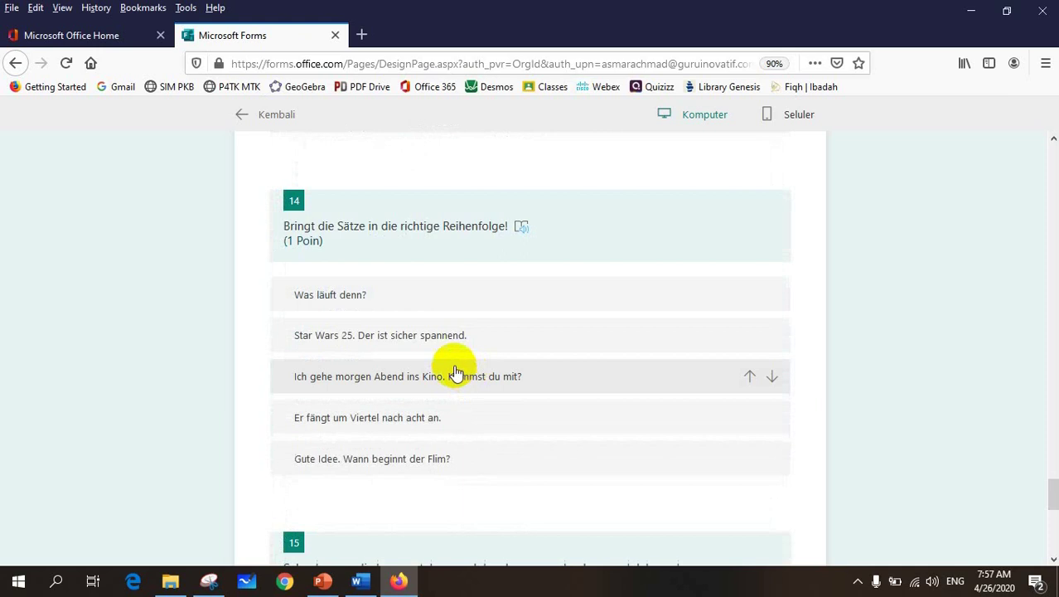
pyautogui.moveTo(412, 346)
pyautogui.mouseDown()
pyautogui.moveTo(414, 383)
pyautogui.moveTo(416, 325)
pyautogui.moveTo(409, 354)
pyautogui.moveTo(409, 343)
pyautogui.mouseUp()
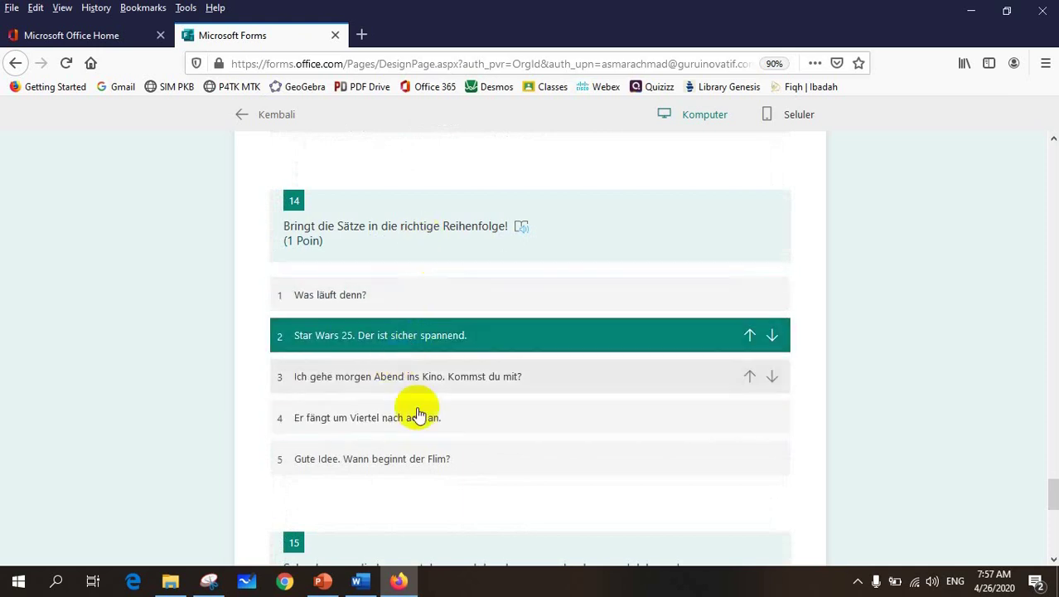
# Answer question 15 about the card numbers with 2.401 and question 16 about the light bulbs with 2/5.
pyautogui.scroll(-4, 428, 438)
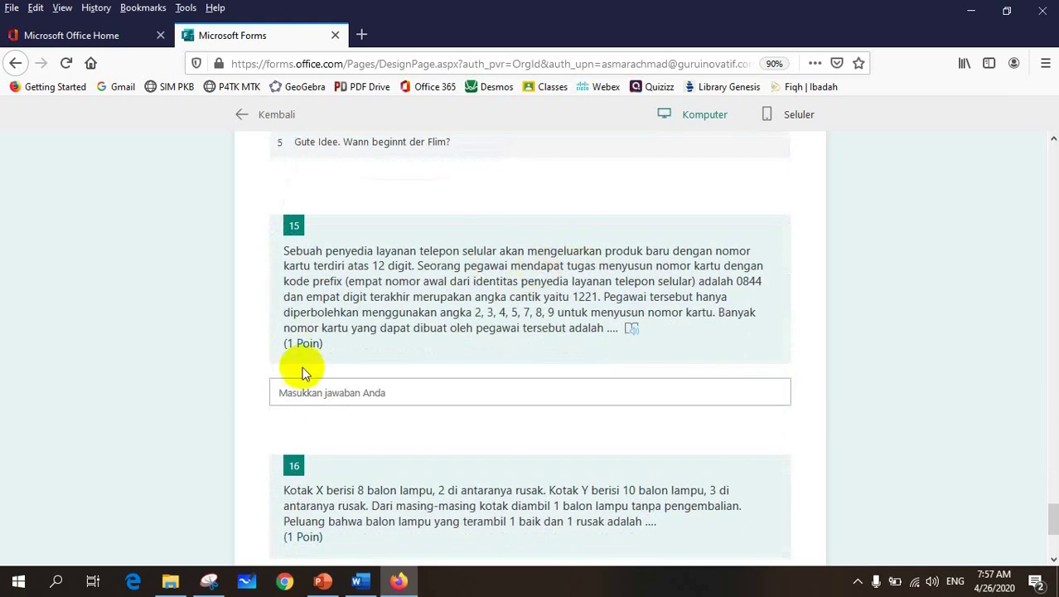
pyautogui.click(392, 393)
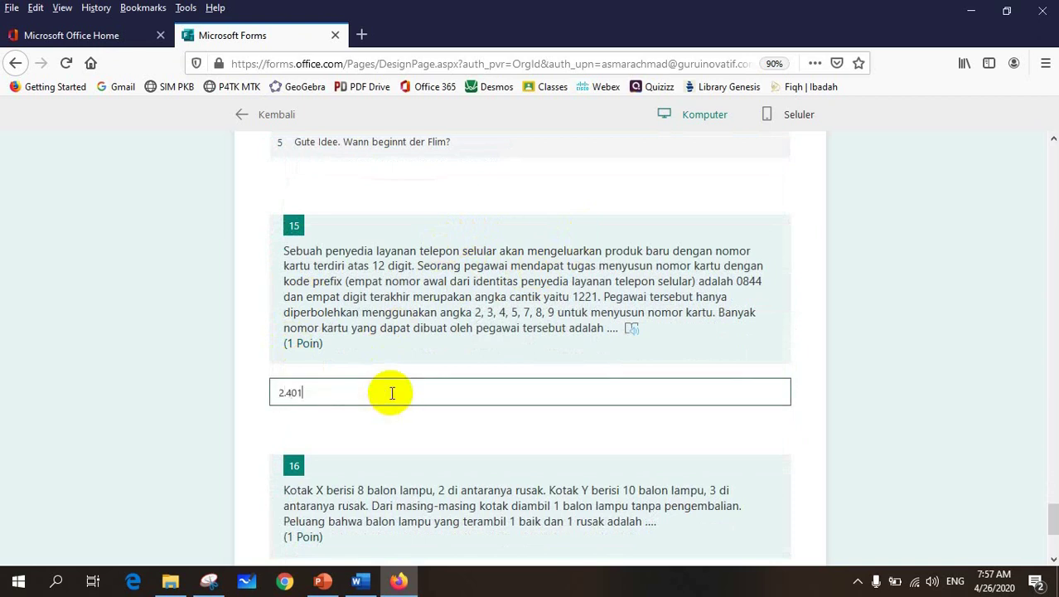
pyautogui.scroll(-3, 391, 393)
pyautogui.click(352, 351)
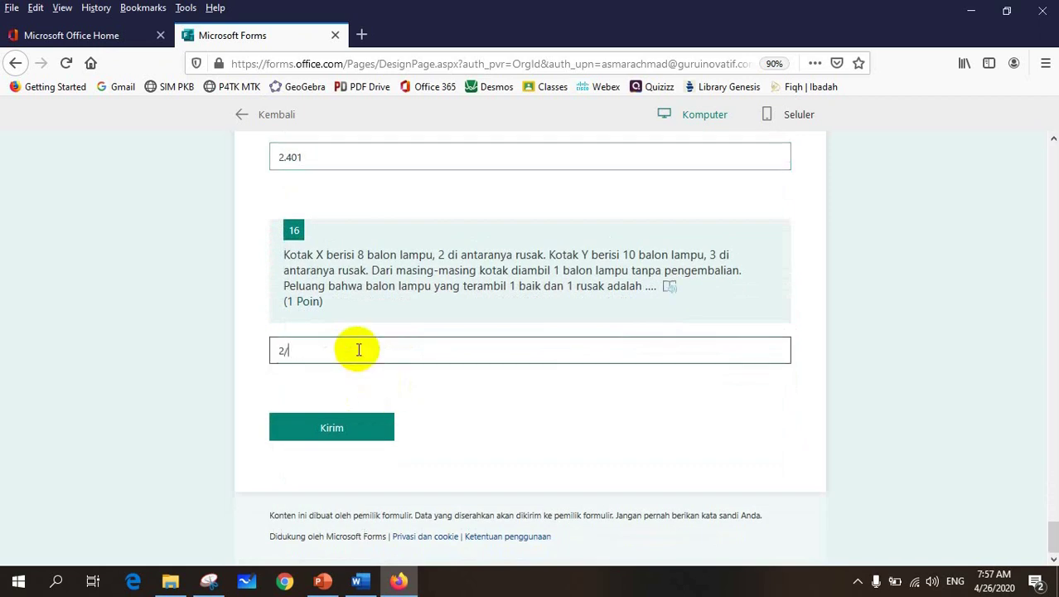
# Examine the quiz in the mobile preview layout from the title through question 14, and return to the quiz editor.
pyautogui.scroll(20, 538, 381)
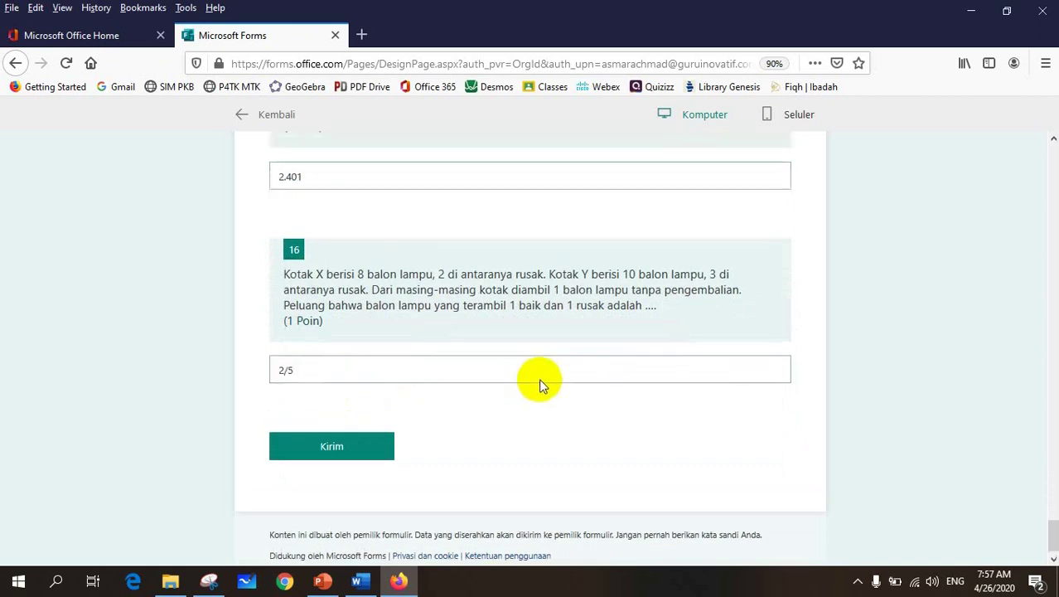
pyautogui.scroll(10, 609, 319)
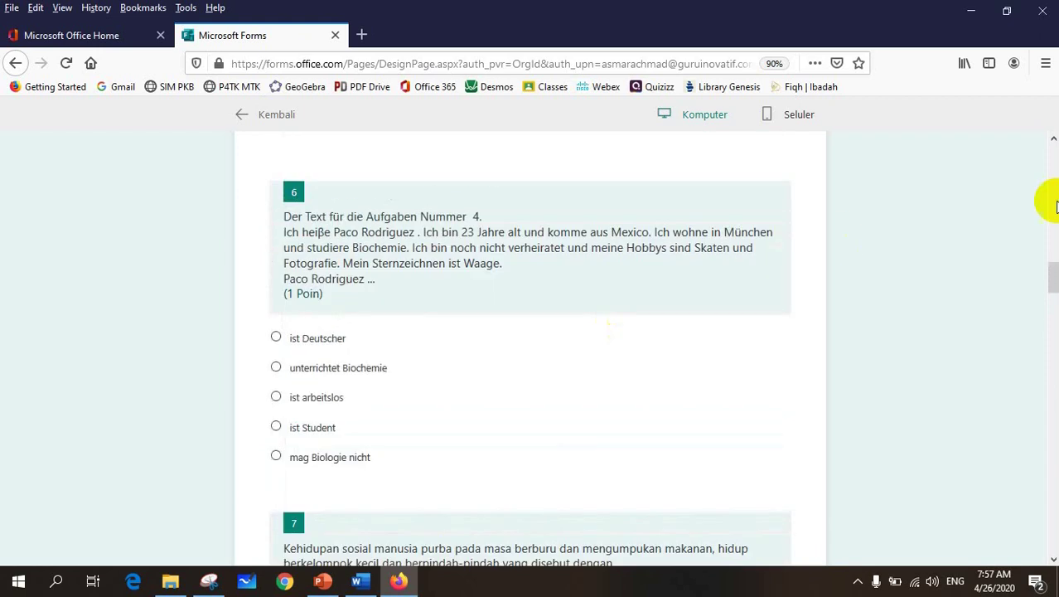
pyautogui.moveTo(1045, 279); pyautogui.dragTo(1052, 154)
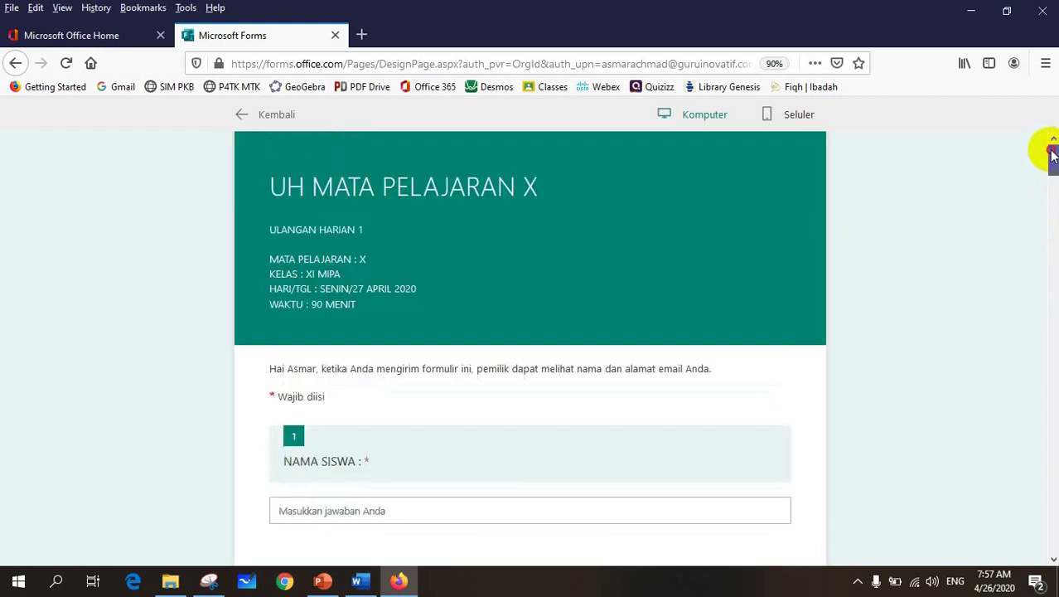
pyautogui.click(791, 116)
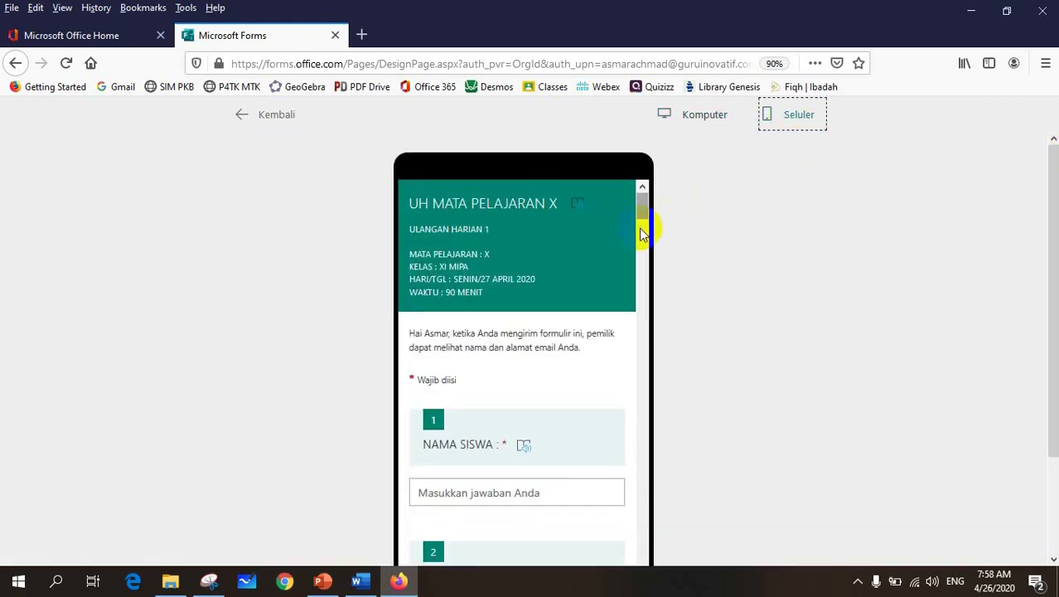
pyautogui.scroll(-5, 546, 273)
pyautogui.scroll(-10, 546, 273)
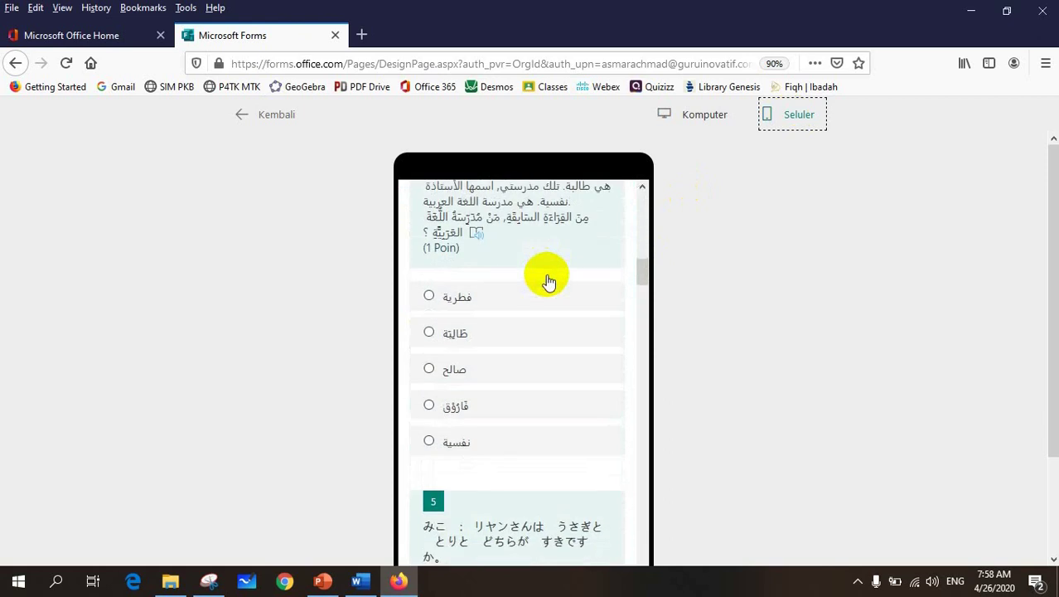
pyautogui.scroll(-3, 553, 282)
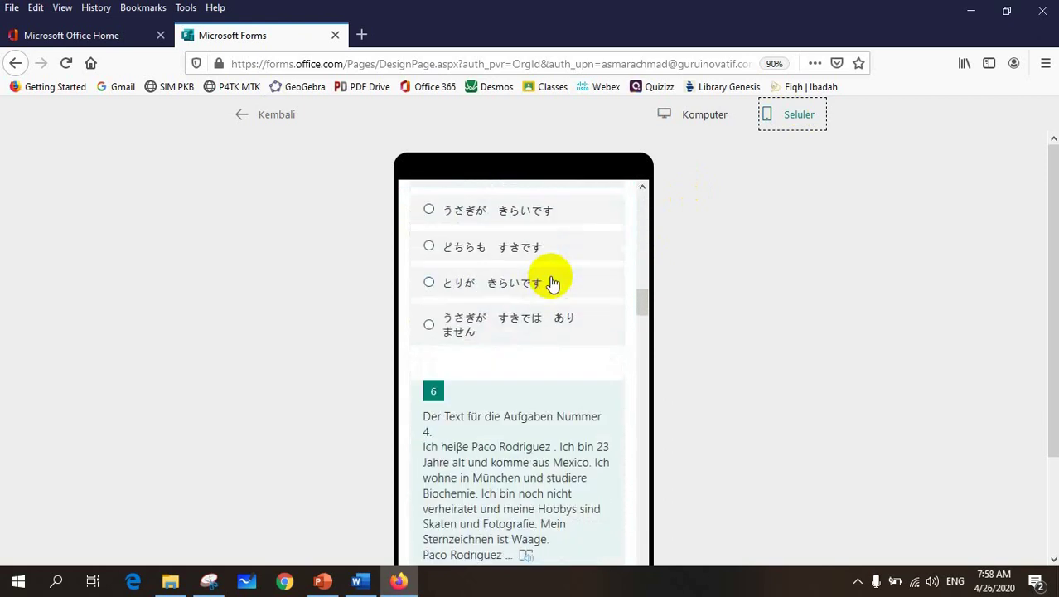
pyautogui.scroll(-10, 552, 282)
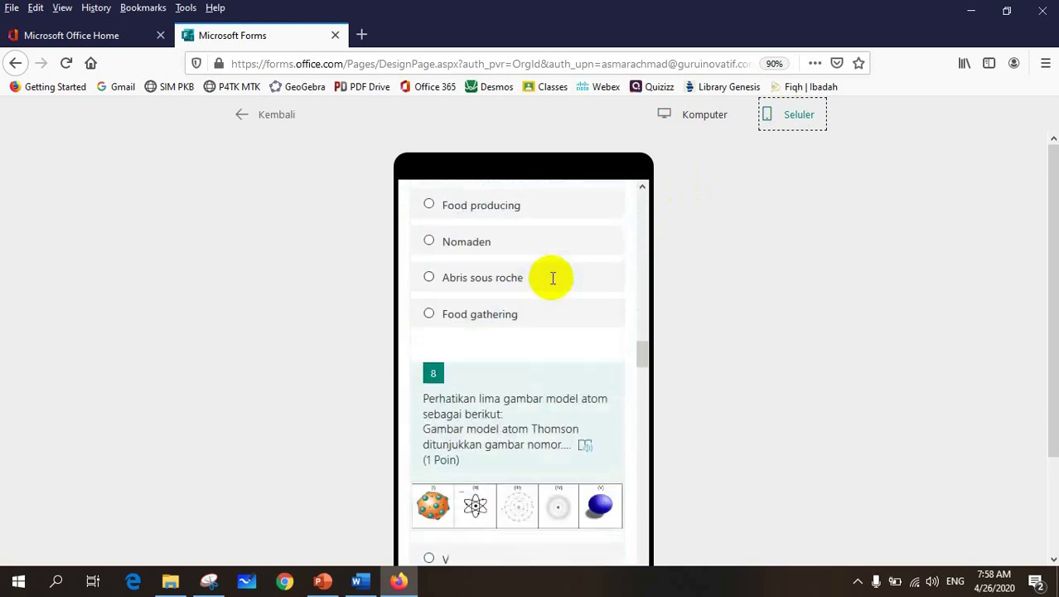
pyautogui.scroll(-10, 553, 282)
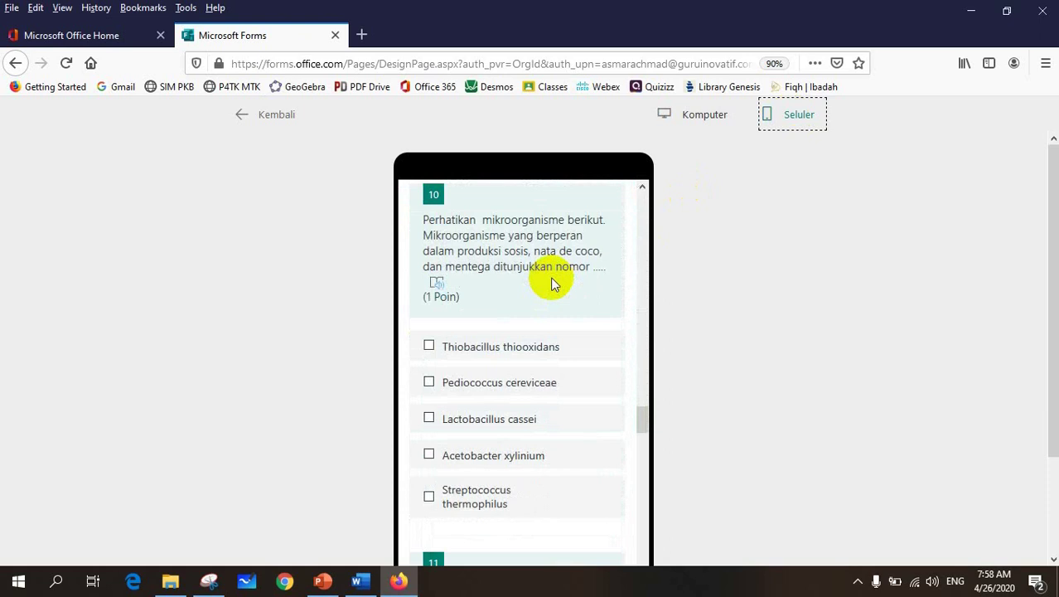
pyautogui.scroll(-10, 553, 282)
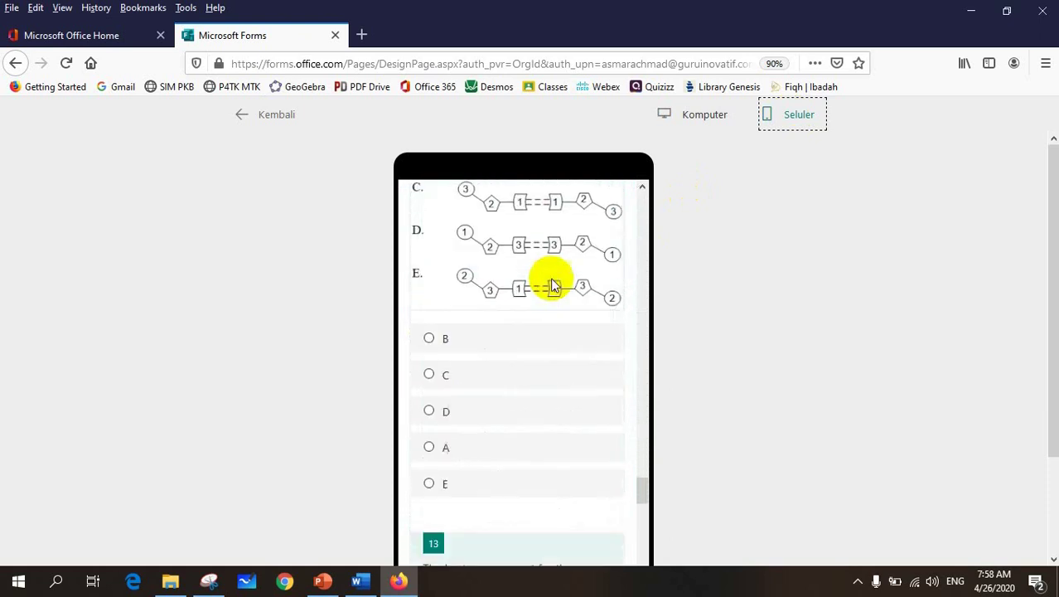
pyautogui.scroll(-10, 552, 285)
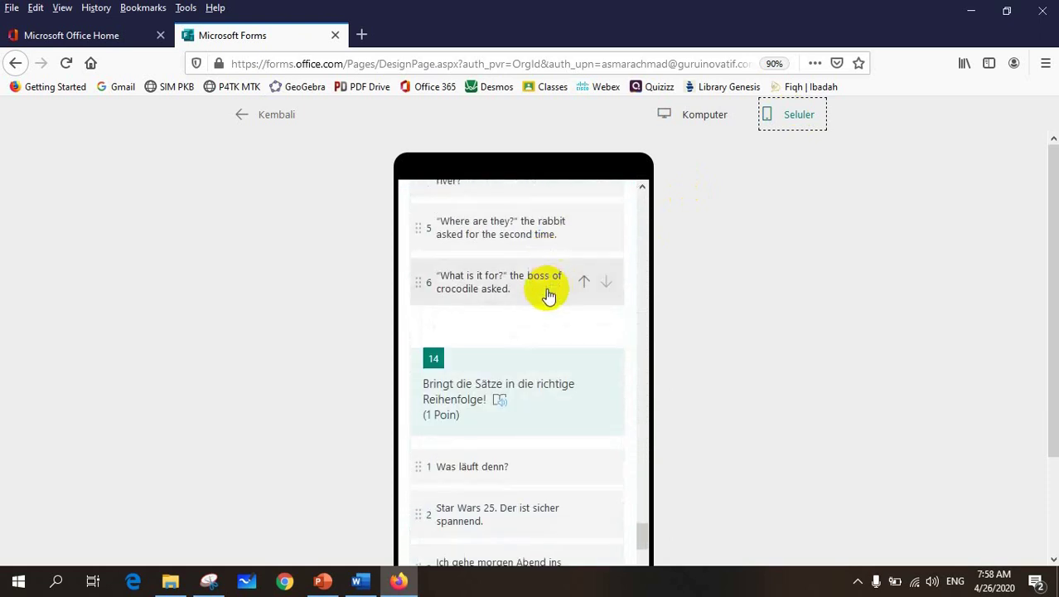
pyautogui.scroll(5, 547, 305)
pyautogui.click(676, 116)
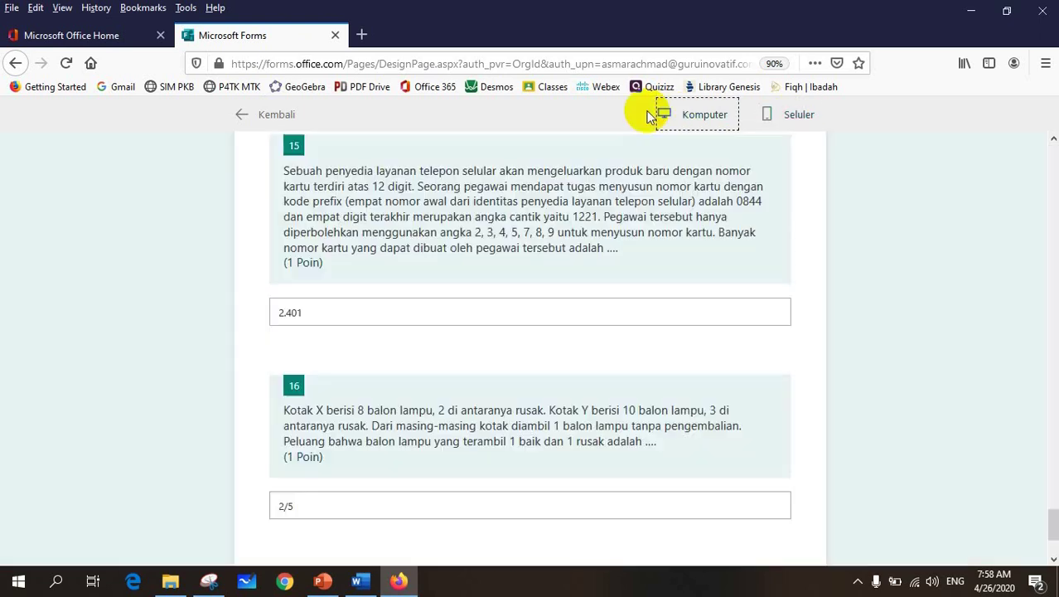
pyautogui.click(253, 120)
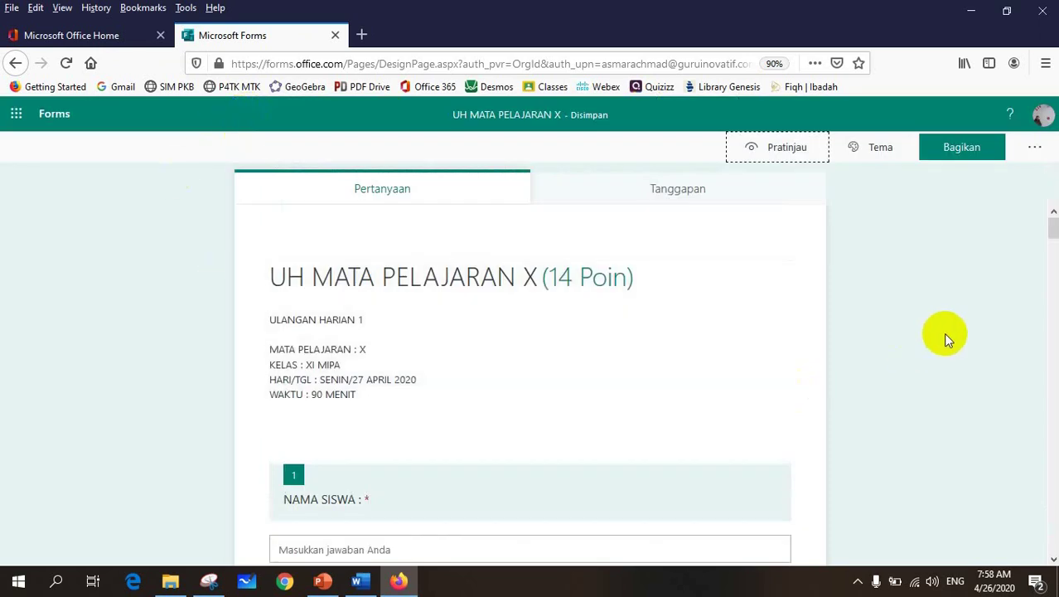